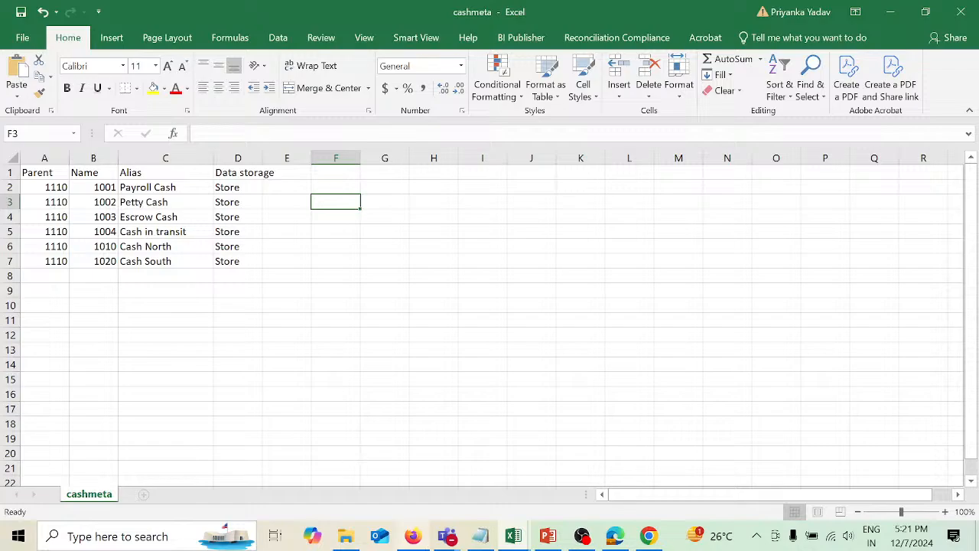
Switch to the browser and open the Dimensions page of EPM Cloud Planning.
{"action": "left_click", "coordinate": [417, 545]}
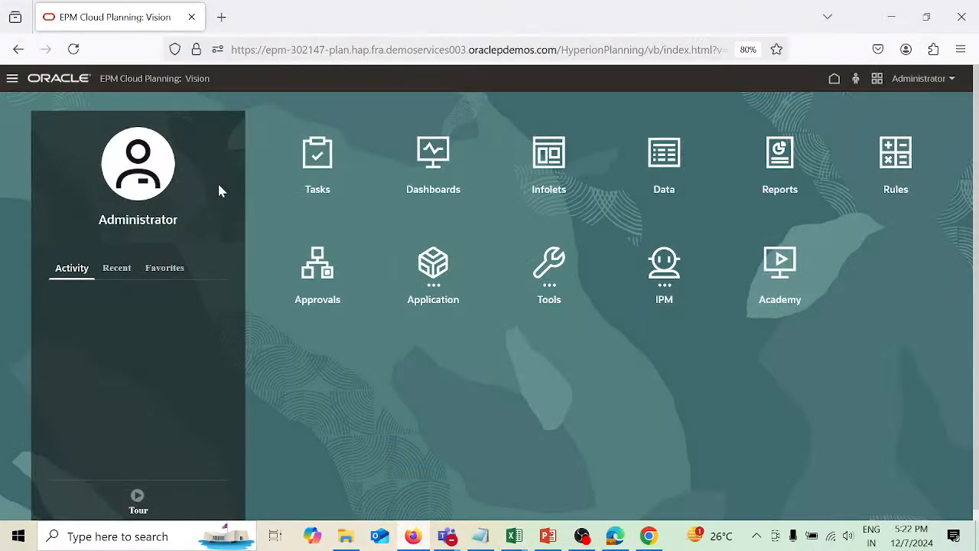
{"action": "left_click", "coordinate": [12, 80]}
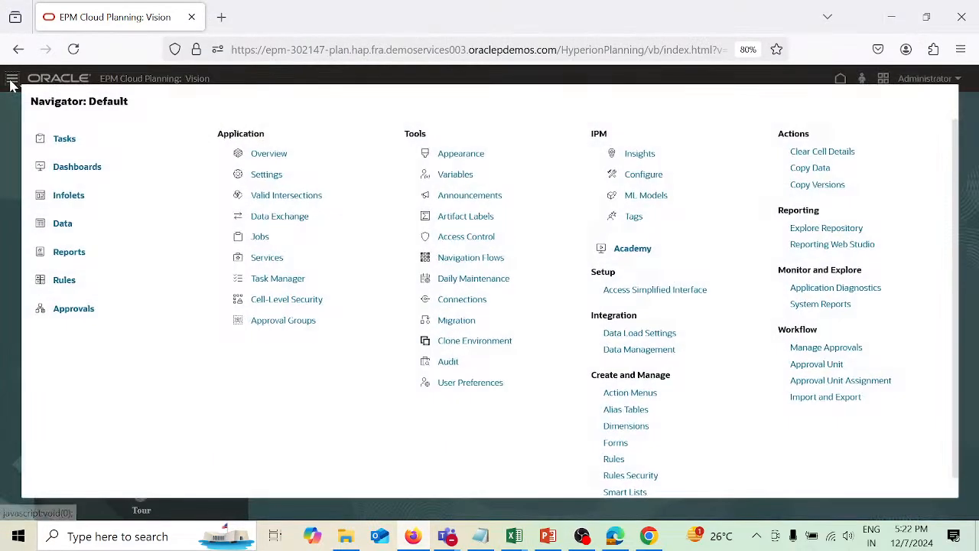
{"action": "left_click", "coordinate": [626, 427]}
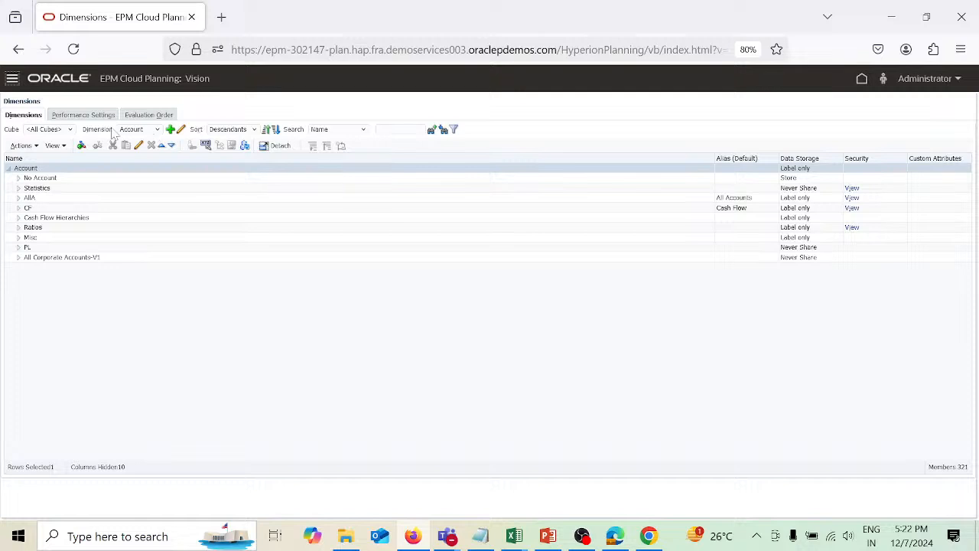
Filter the Account dimension to the Plan1 cube and expand ABA, BS, 1001 and 1010 in the hierarchy.
{"action": "left_click", "coordinate": [72, 130]}
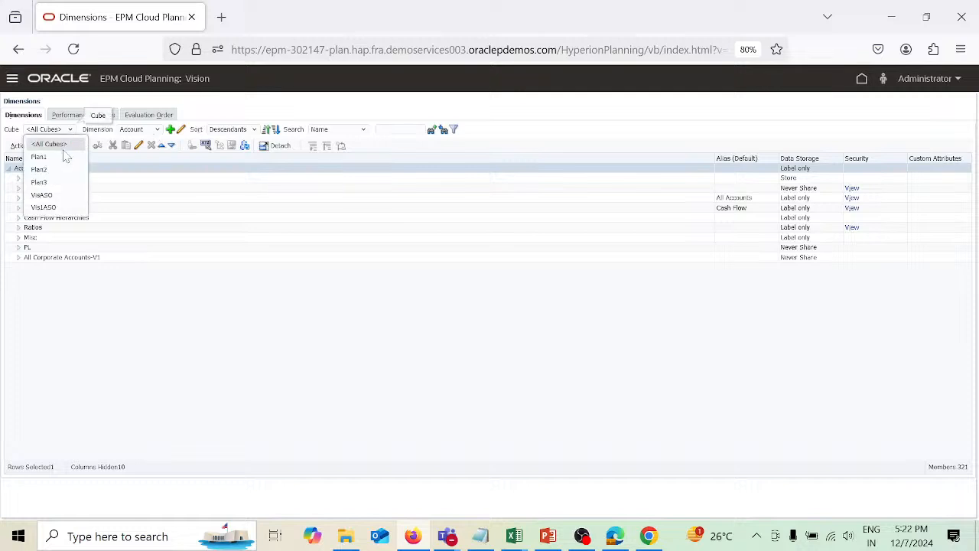
{"action": "left_click", "coordinate": [65, 158]}
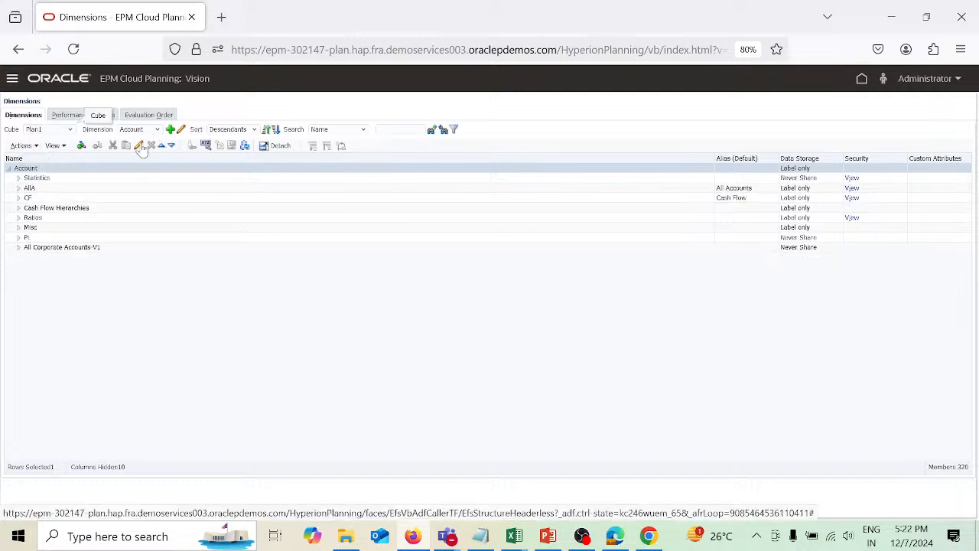
{"action": "left_click", "coordinate": [18, 188]}
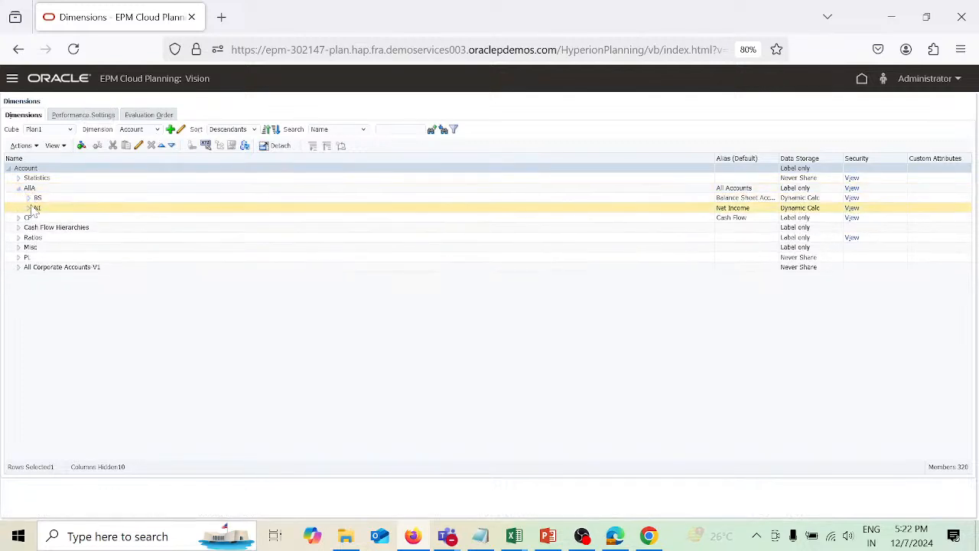
{"action": "left_click", "coordinate": [29, 198]}
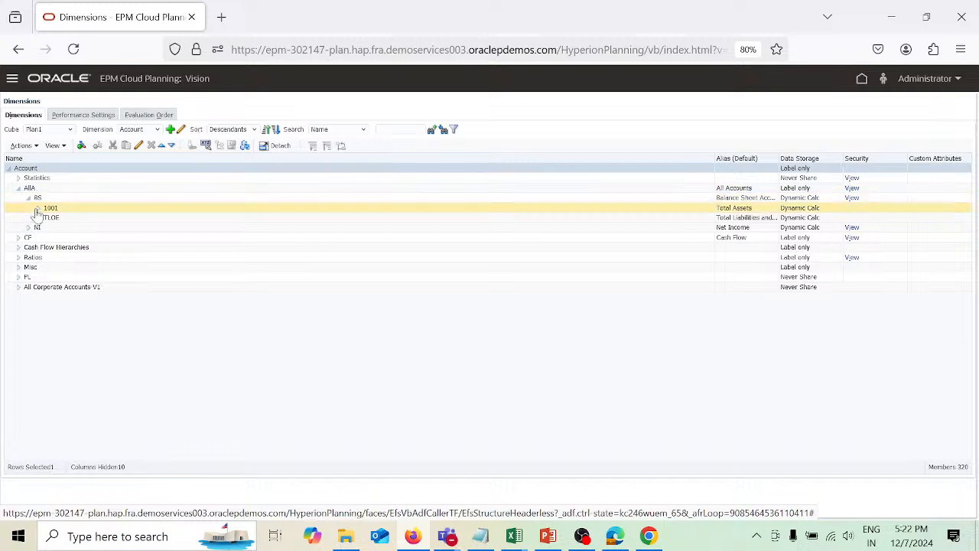
{"action": "left_click", "coordinate": [38, 208]}
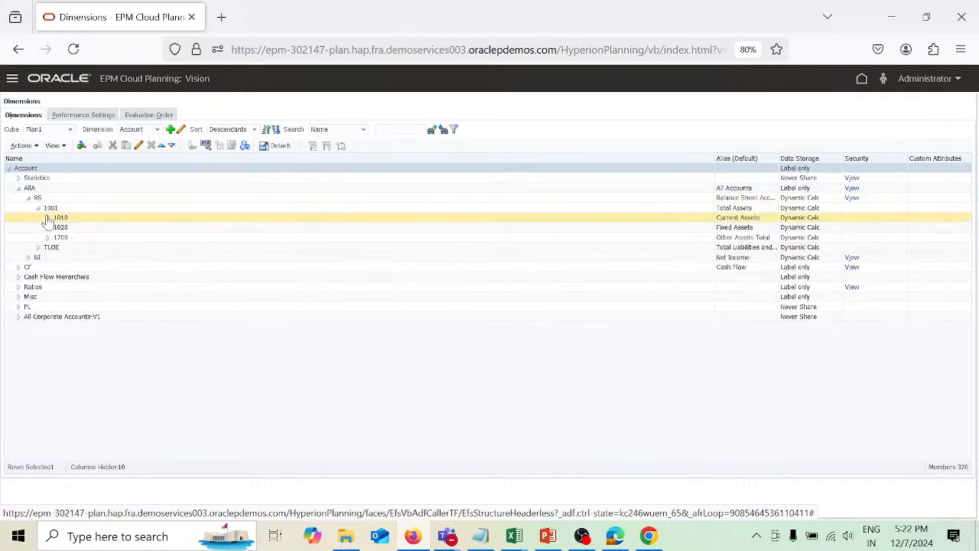
{"action": "left_click", "coordinate": [46, 218]}
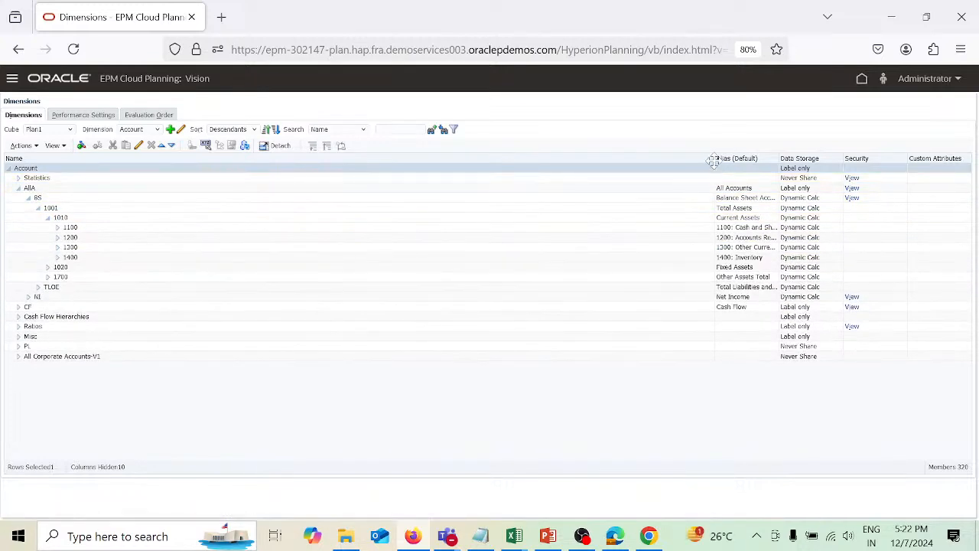
Widen the Alias column and expand member 1100 to show its child accounts 1110 and 1150.
{"action": "left_click_drag", "start_coordinate": [715, 159], "coordinate": [228, 215]}
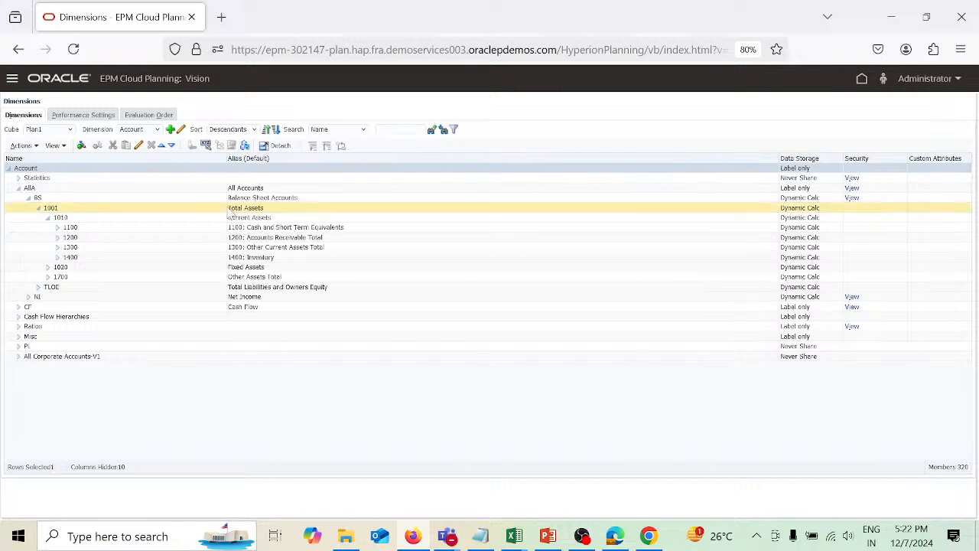
{"action": "left_click", "coordinate": [81, 219]}
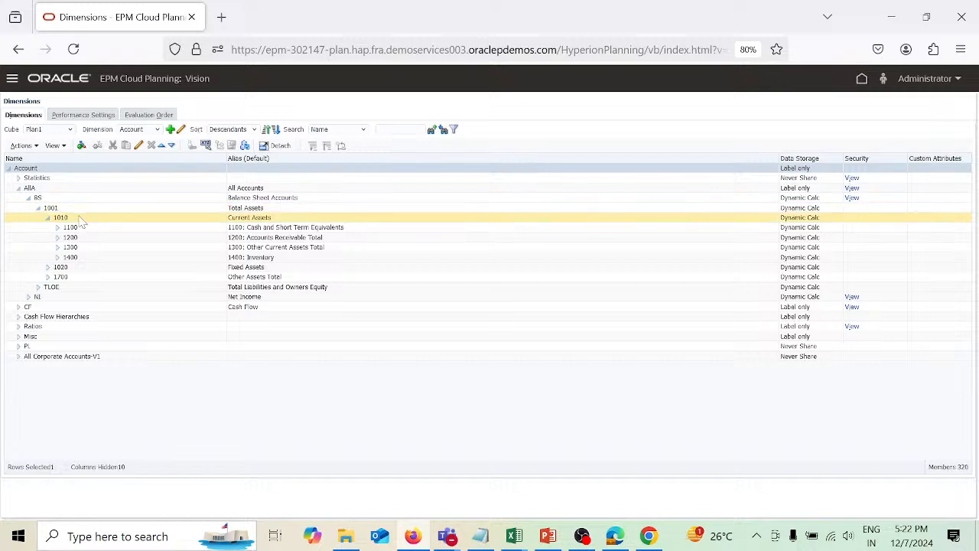
{"action": "left_click", "coordinate": [68, 229]}
{"action": "left_click", "coordinate": [58, 228]}
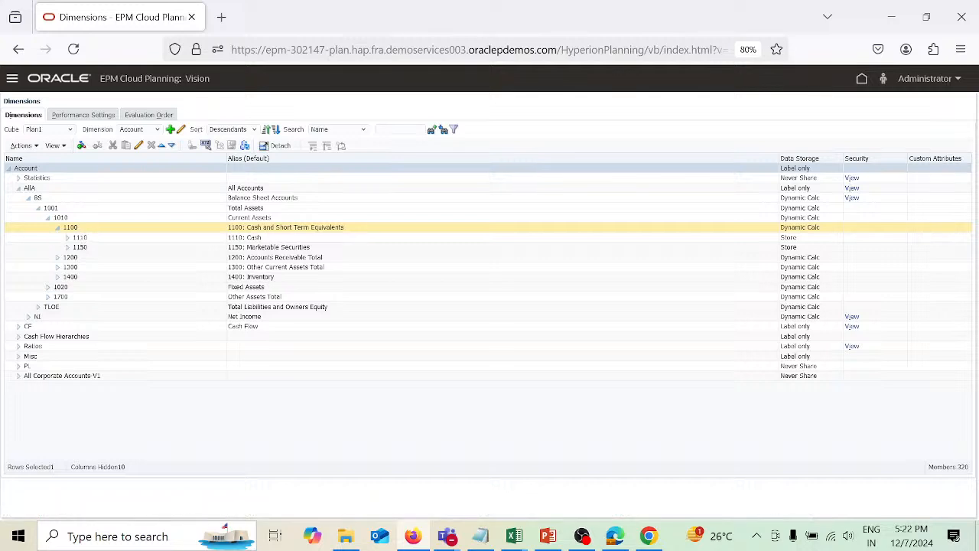
{"action": "left_click", "coordinate": [81, 238]}
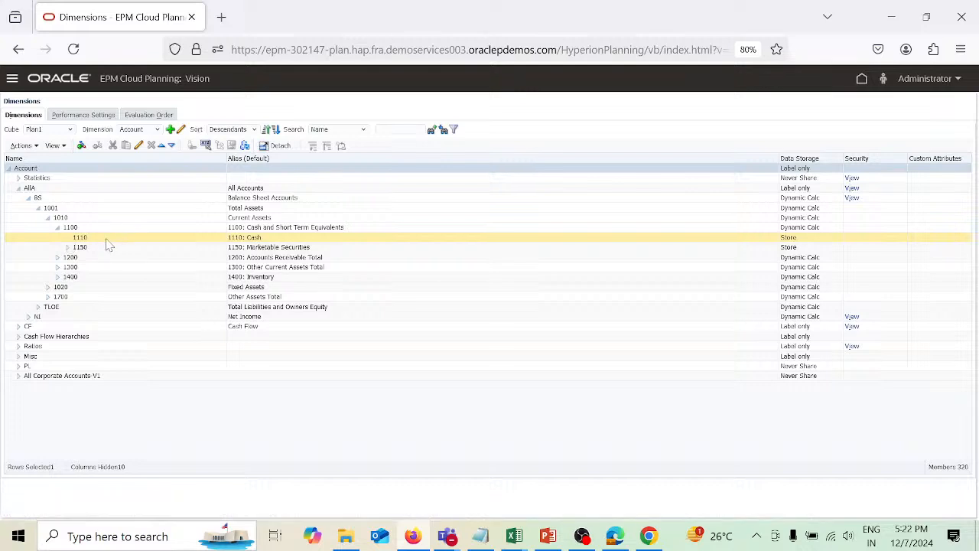
{"action": "left_click", "coordinate": [104, 246]}
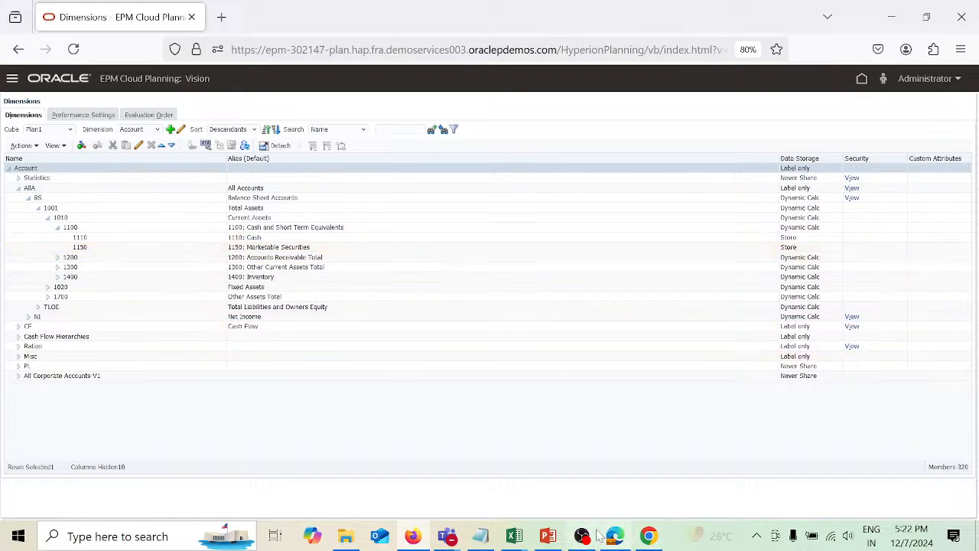
Review the cashmeta spreadsheet and the problem statement slide, then return to the dimension editor.
{"action": "mouse_move", "coordinate": [529, 543]}
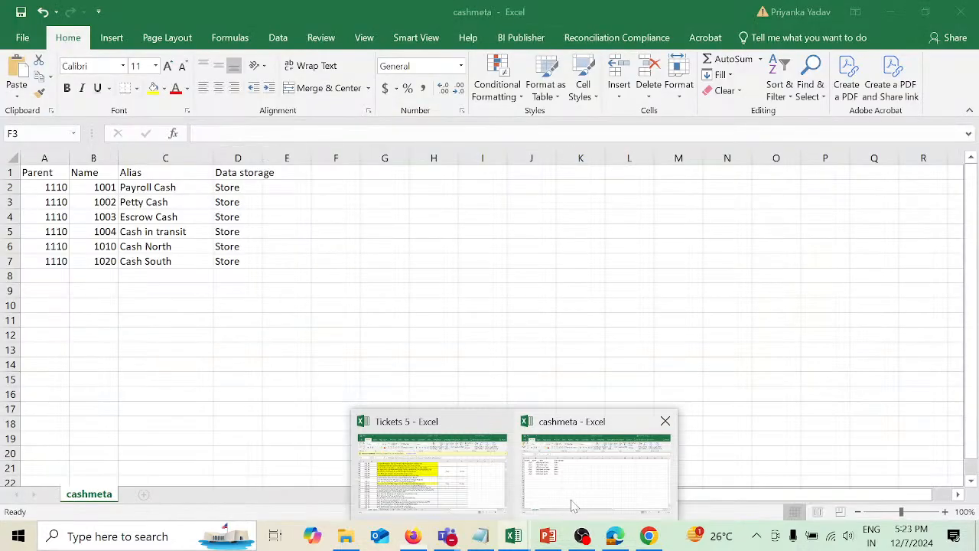
{"action": "left_click", "coordinate": [566, 501]}
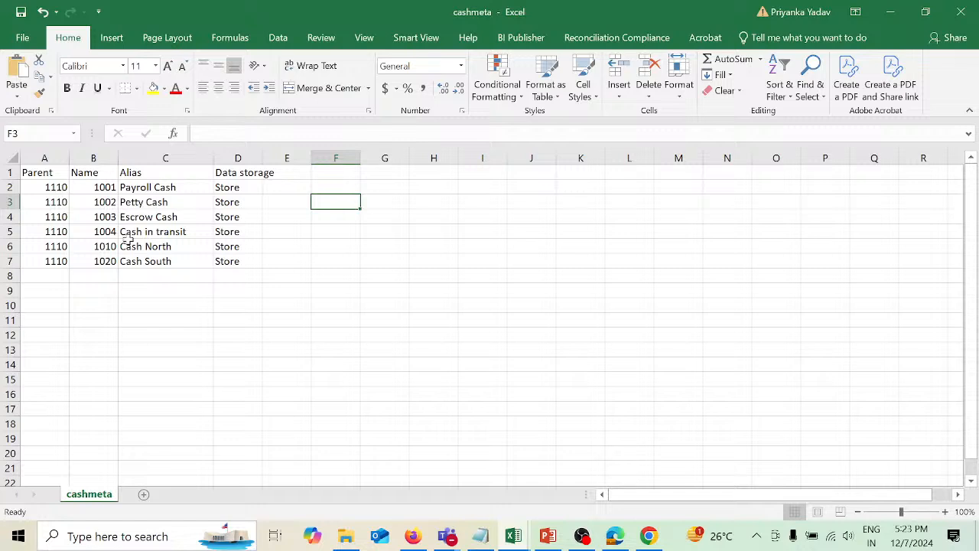
{"action": "key", "text": "alt+Tab"}
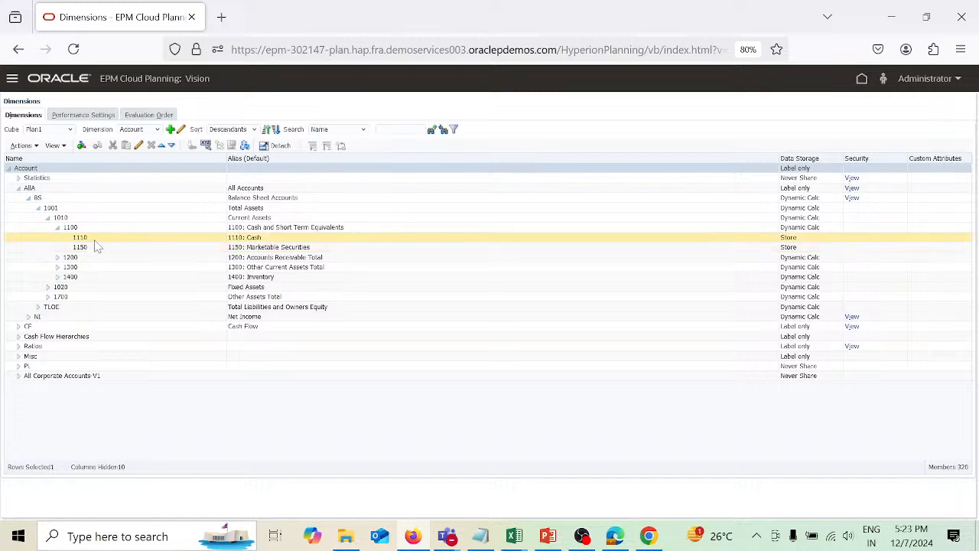
{"action": "key", "text": "alt+Tab"}
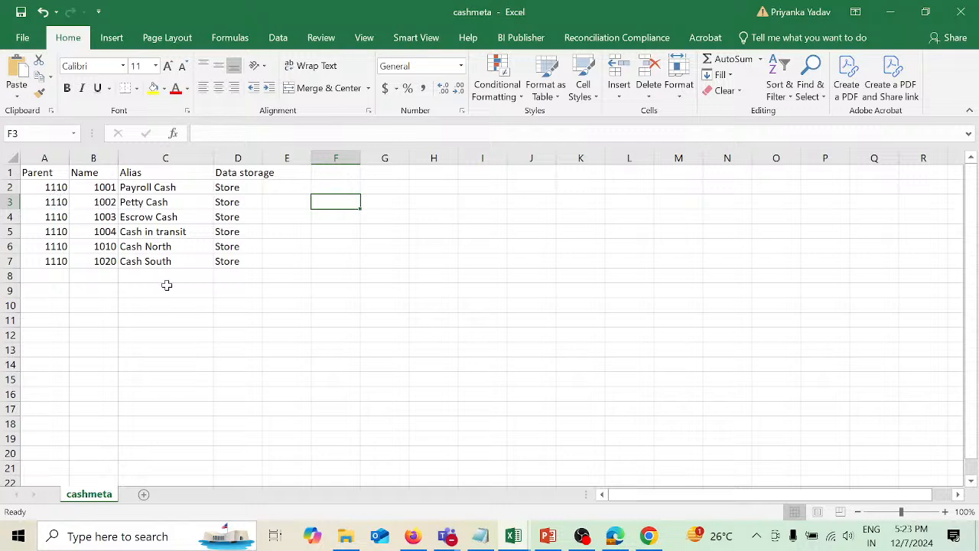
{"action": "mouse_move", "coordinate": [541, 544]}
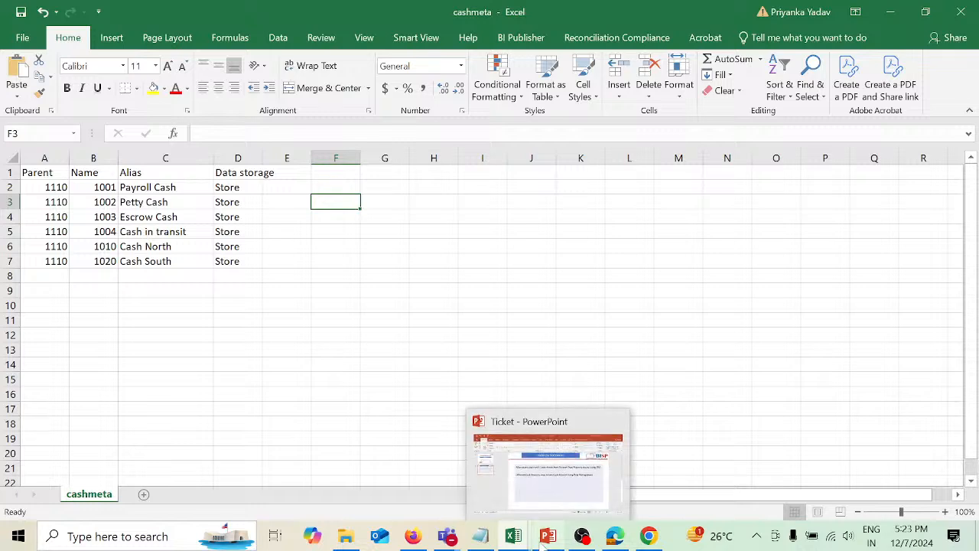
{"action": "left_click", "coordinate": [555, 474]}
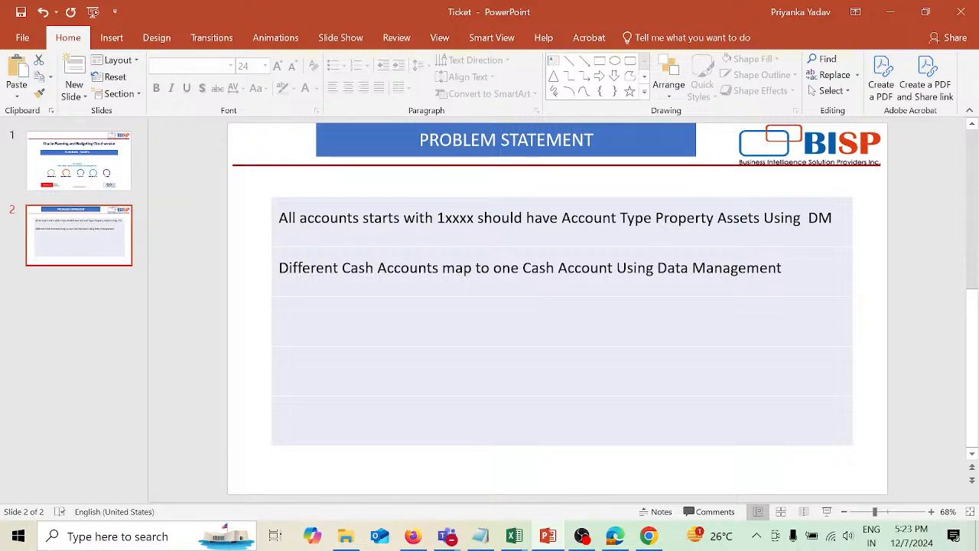
{"action": "key", "text": "alt+Tab"}
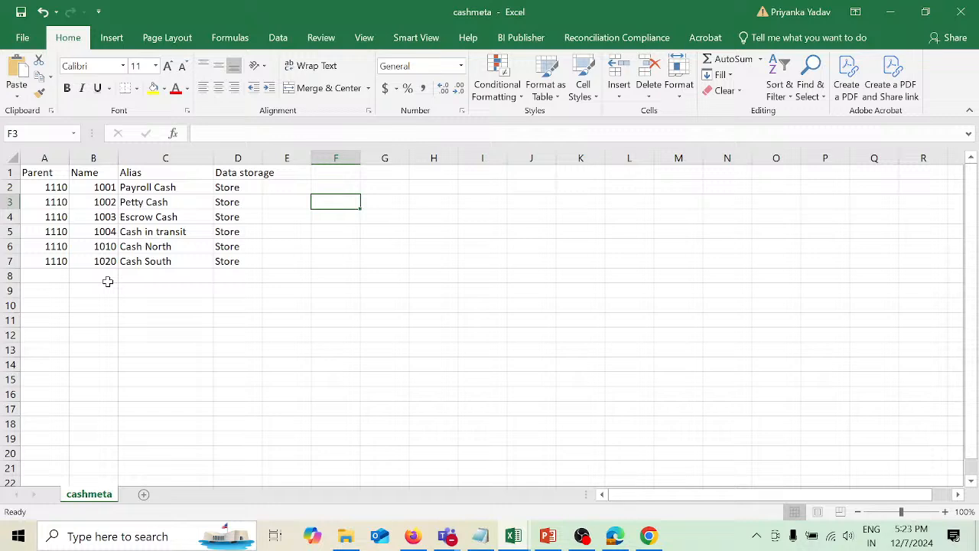
{"action": "key", "text": "alt+Tab"}
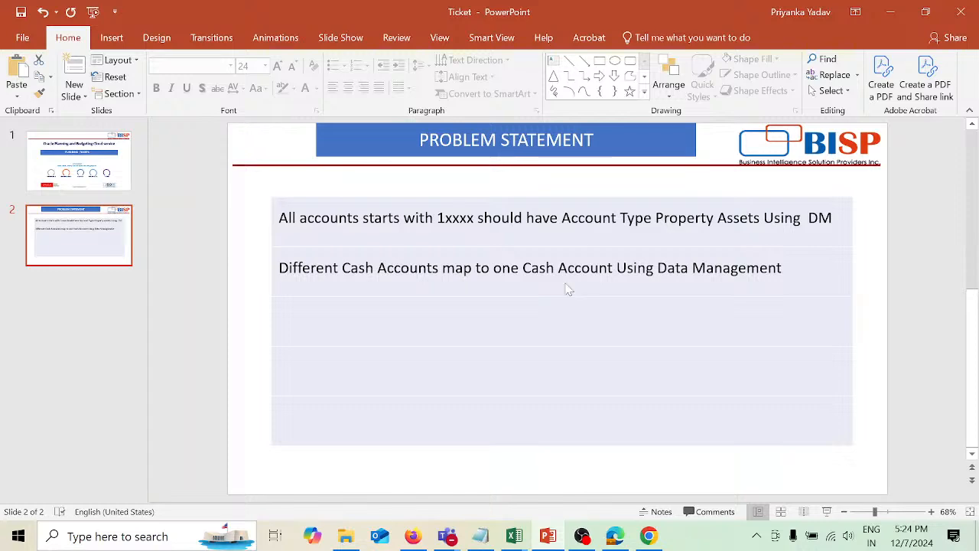
{"action": "key", "text": "alt+Tab"}
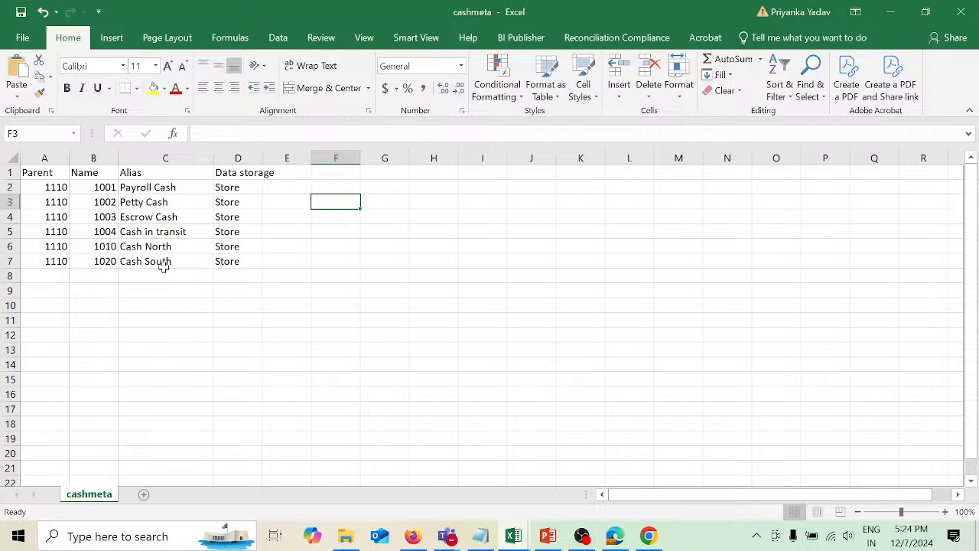
{"action": "left_click", "coordinate": [417, 538]}
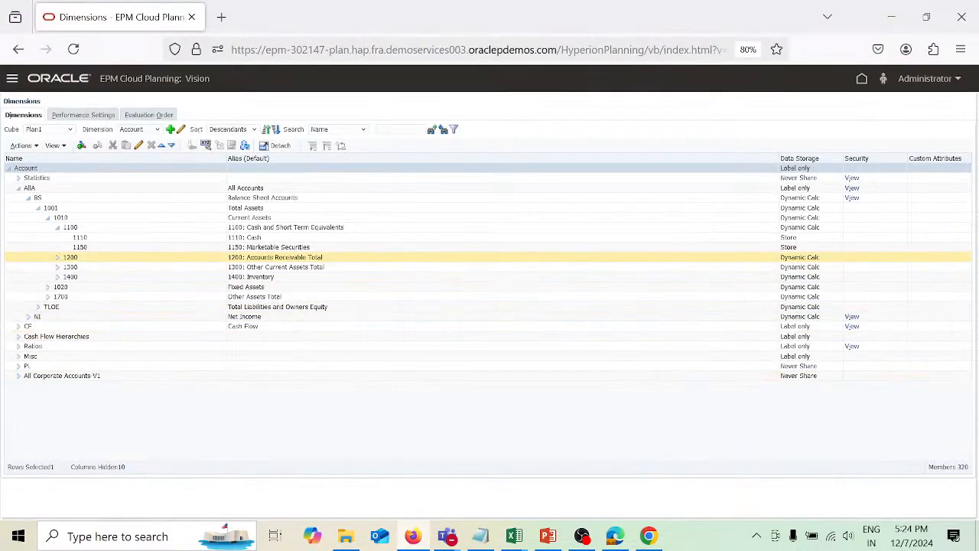
Select account 1110 and start adding a child member under it.
{"action": "left_click", "coordinate": [115, 238]}
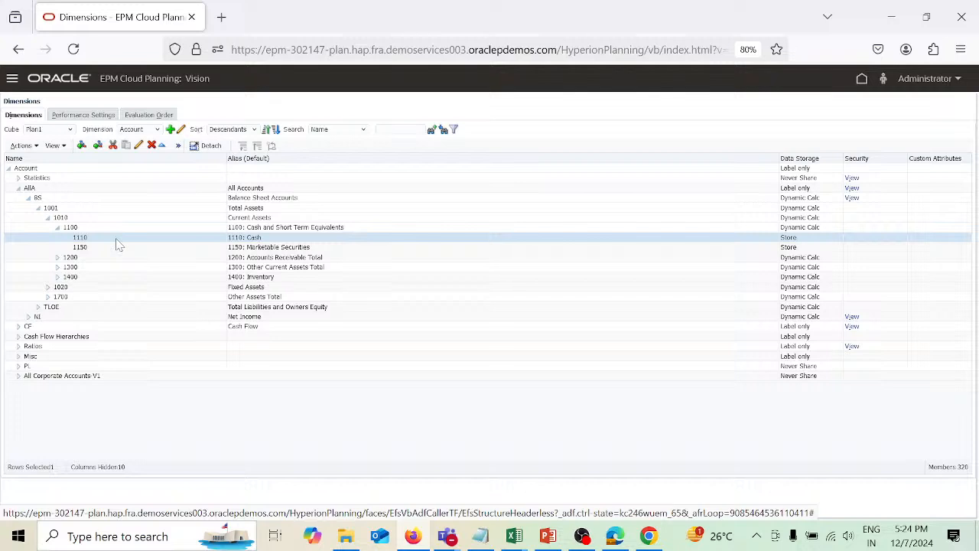
{"action": "key", "text": "alt+Tab"}
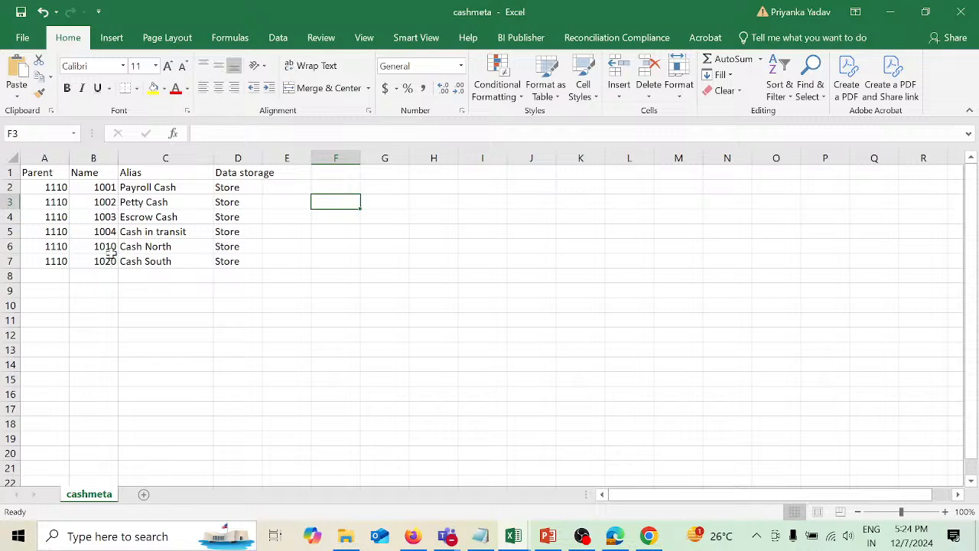
{"action": "key", "text": "alt+Tab"}
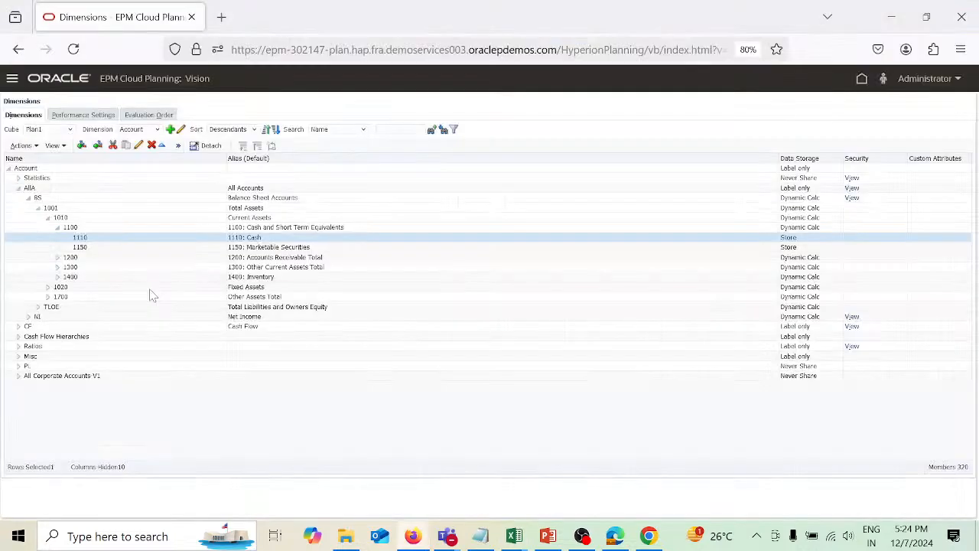
{"action": "left_click", "coordinate": [81, 147]}
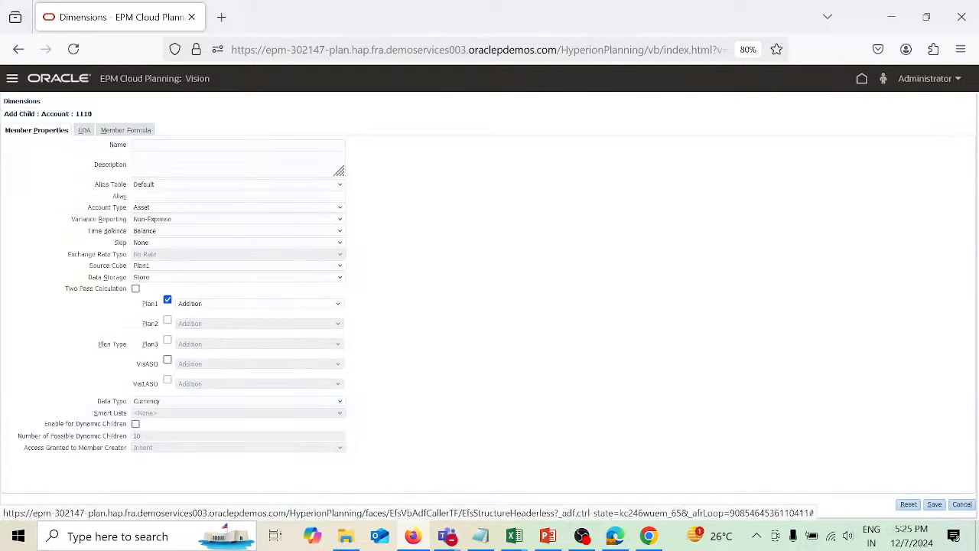
{"action": "left_click", "coordinate": [176, 144]}
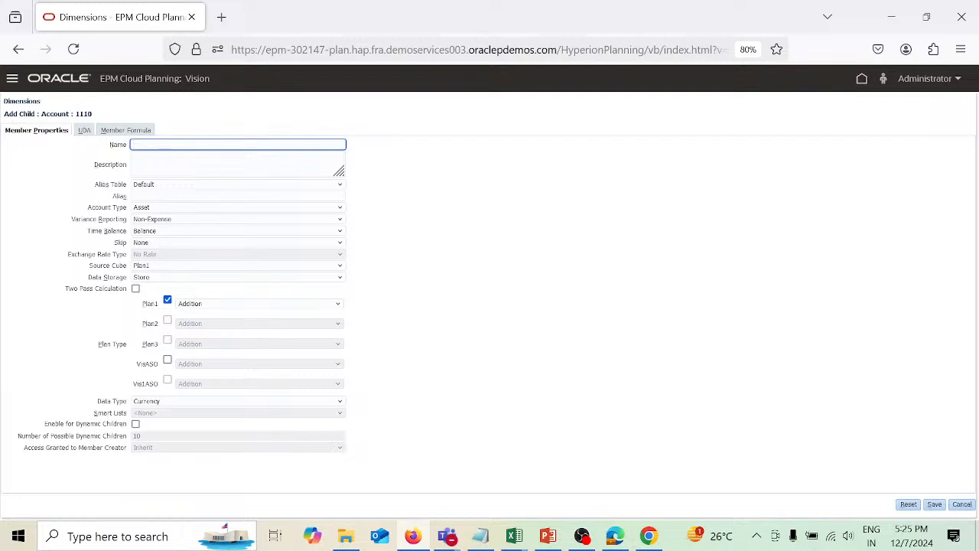
Name the new child member 1010.
{"action": "key", "text": "alt+Tab"}
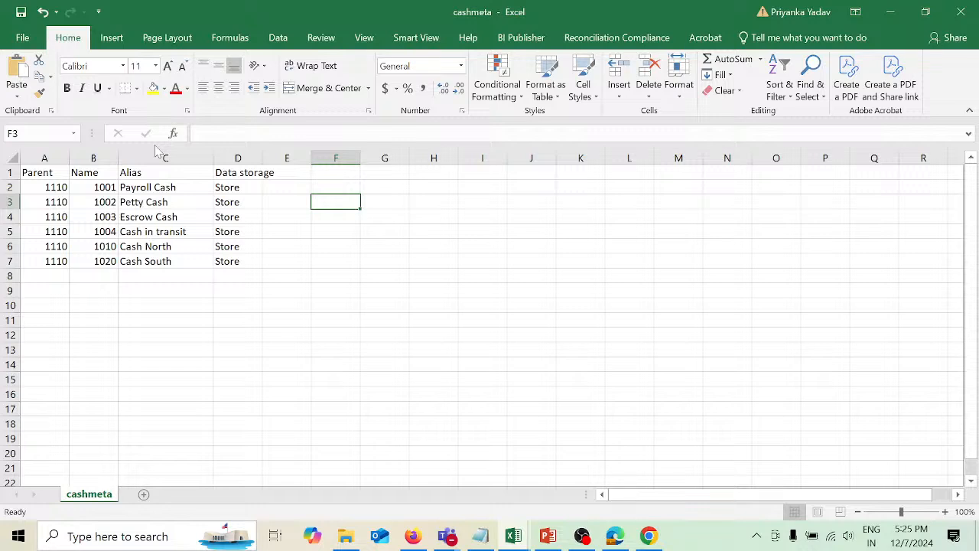
{"action": "key", "text": "alt+Tab"}
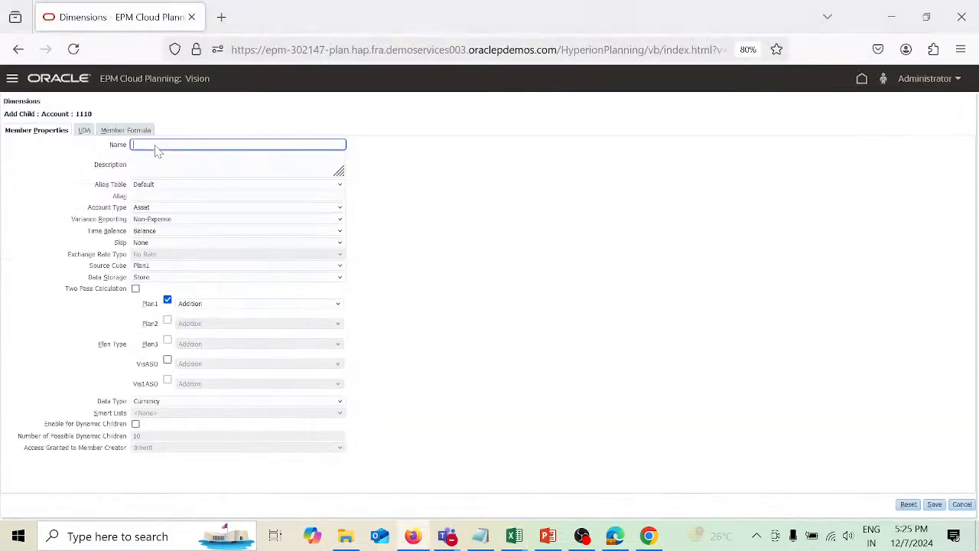
{"action": "type", "text": "010"}
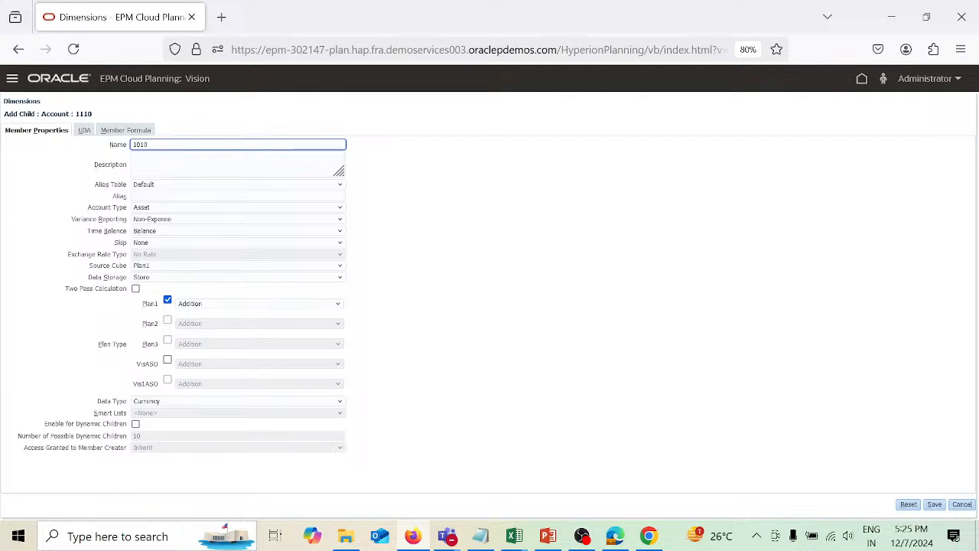
Check the spreadsheet, give the new child 1010 the alias Cash Region, try to save it, then cancel the form.
{"action": "key", "text": "alt+Tab"}
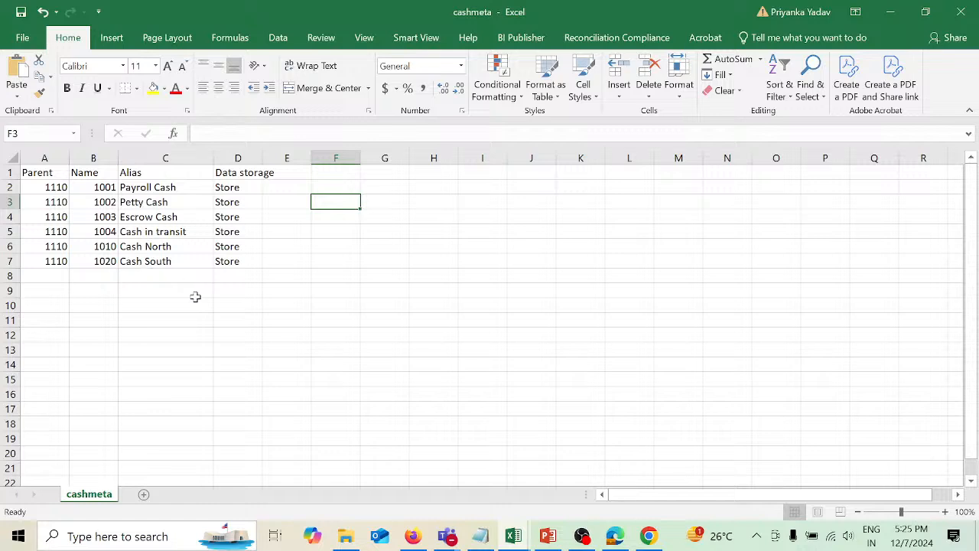
{"action": "key", "text": "alt+Tab"}
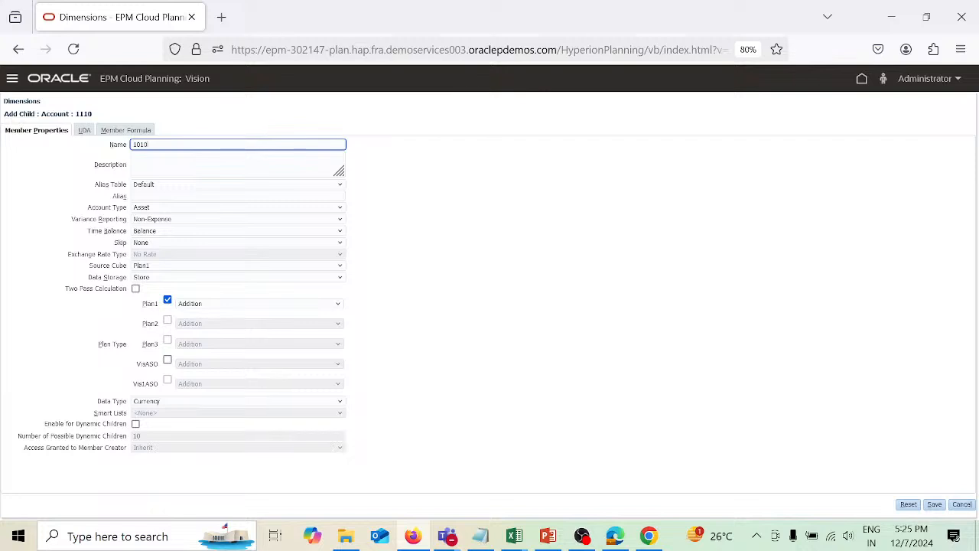
{"action": "left_click", "coordinate": [150, 196]}
{"action": "type", "text": "Ca"}
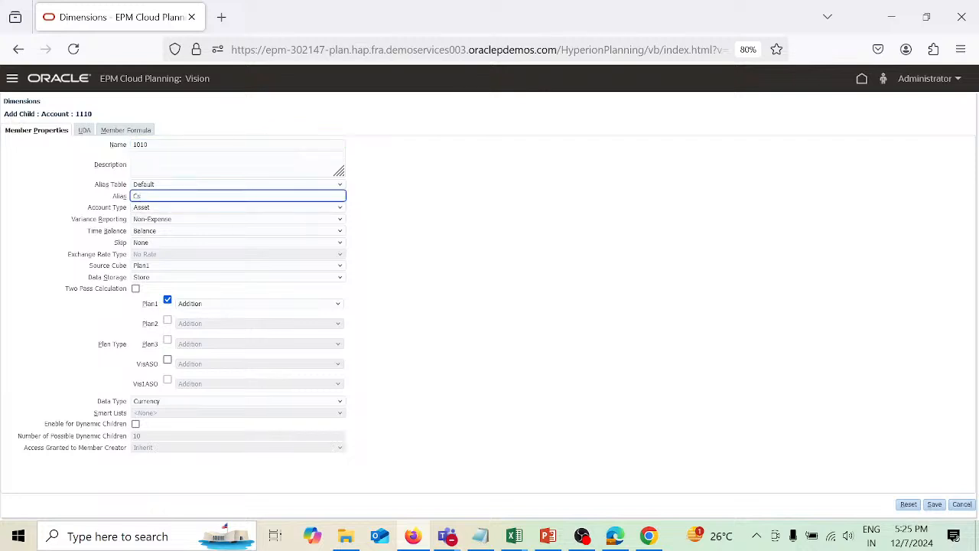
{"action": "type", "text": "sh Region"}
{"action": "left_click", "coordinate": [941, 506]}
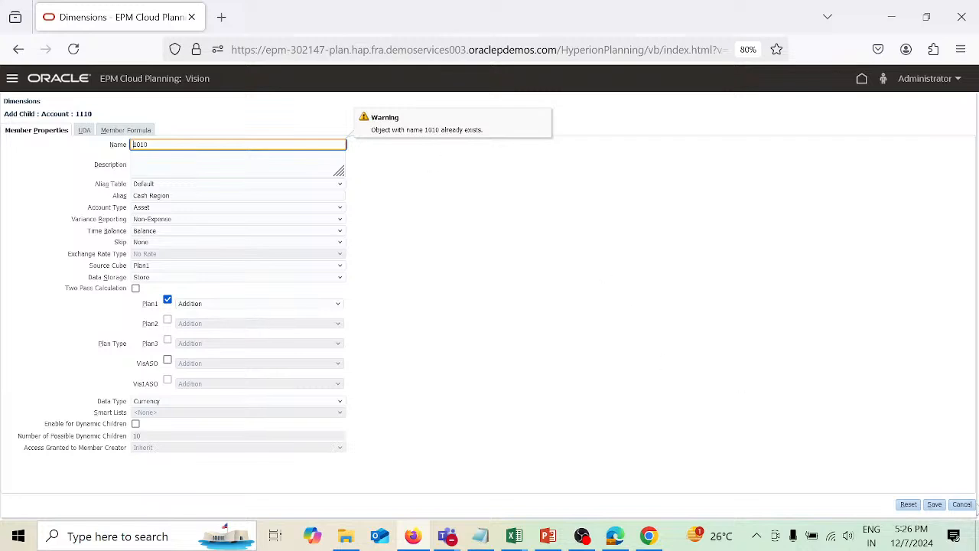
{"action": "left_click", "coordinate": [963, 505]}
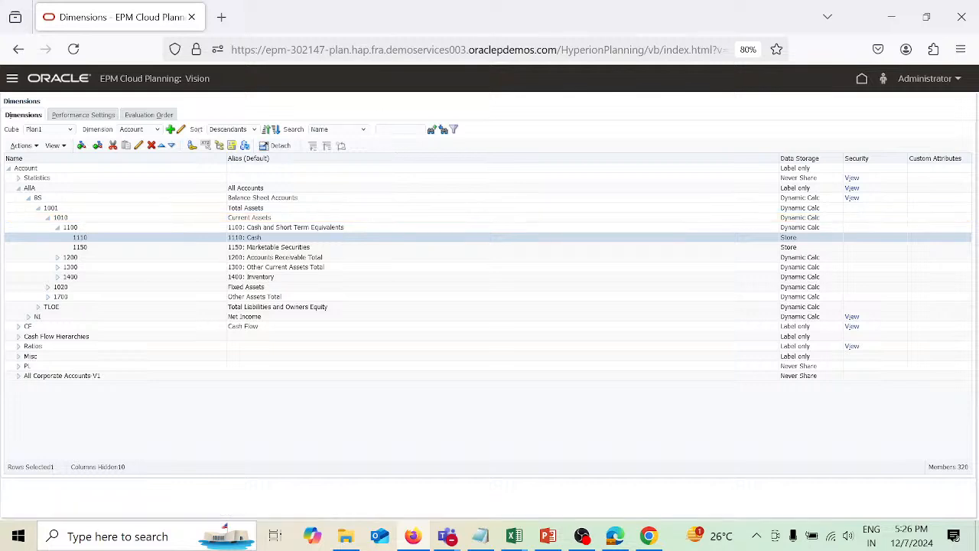
Search the Account dimension by name for members 1020, 1030, 1031 and 1032.
{"action": "left_click", "coordinate": [398, 128]}
{"action": "type", "text": "1020"}
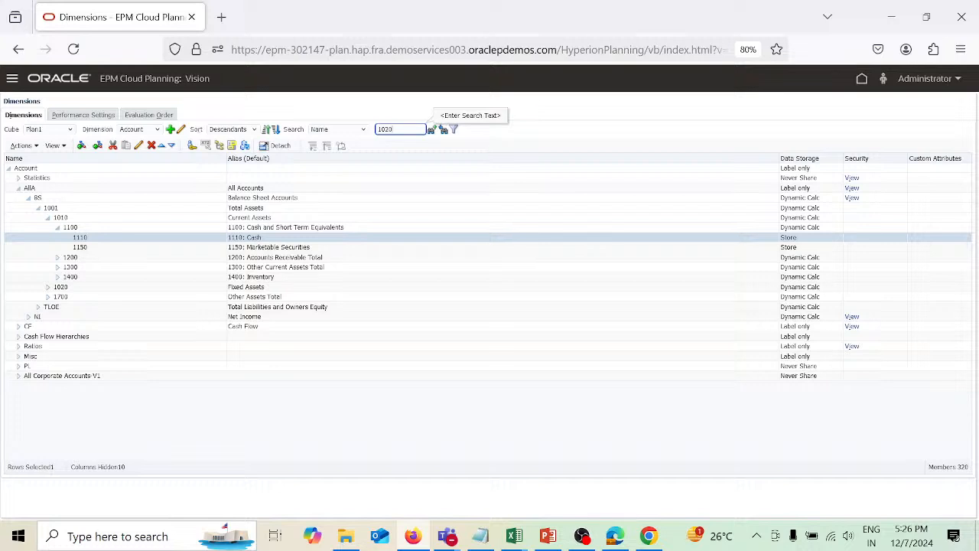
{"action": "left_click", "coordinate": [443, 130]}
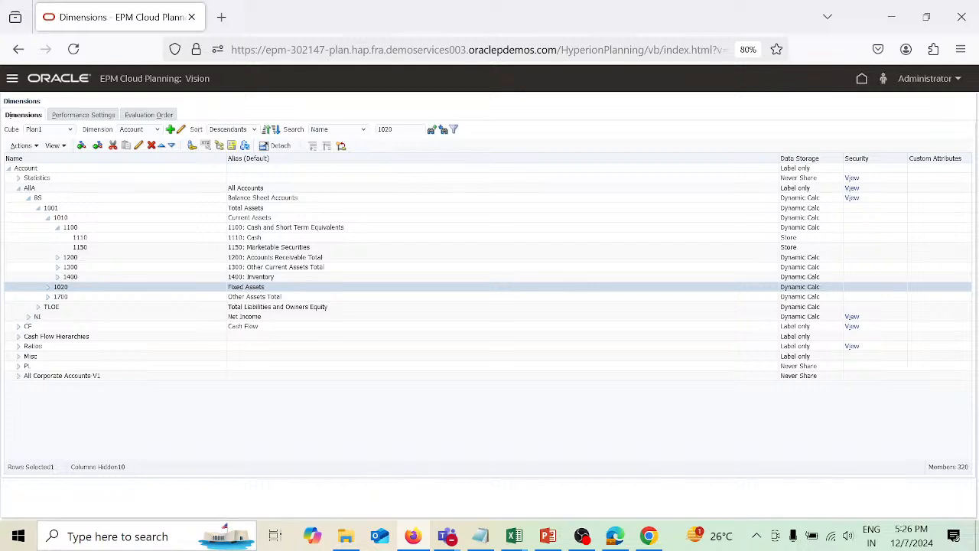
{"action": "left_click", "coordinate": [400, 129]}
{"action": "key", "text": "BackSpace"}
{"action": "key", "text": "BackSpace"}
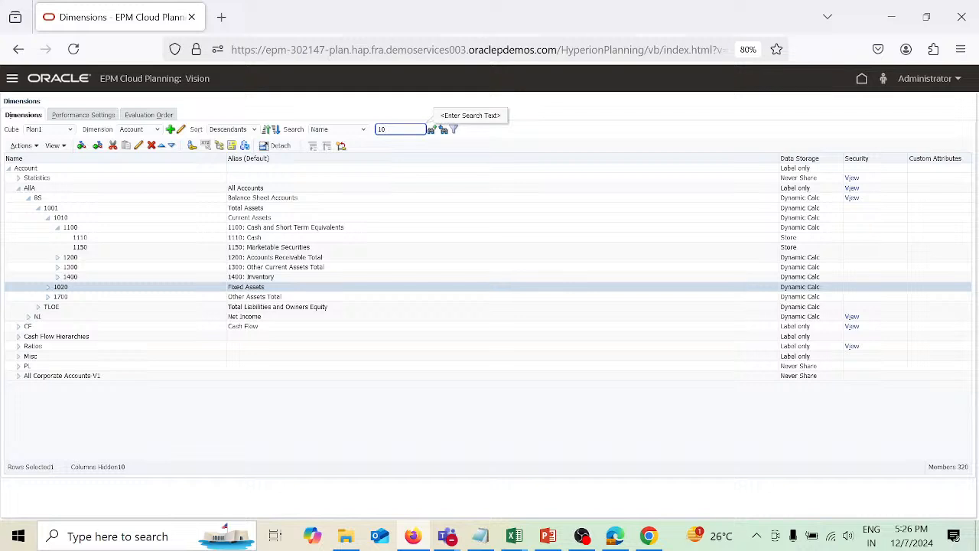
{"action": "type", "text": "30"}
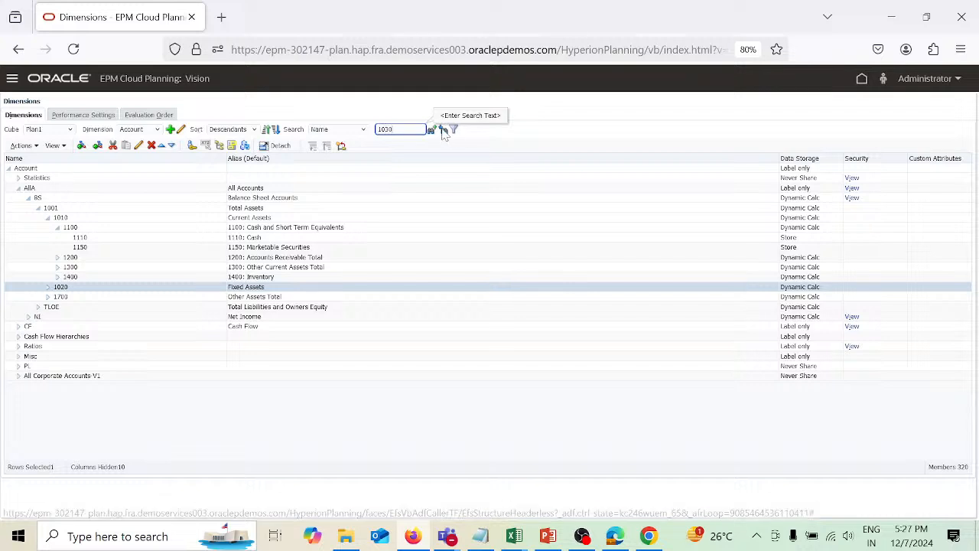
{"action": "left_click", "coordinate": [445, 132]}
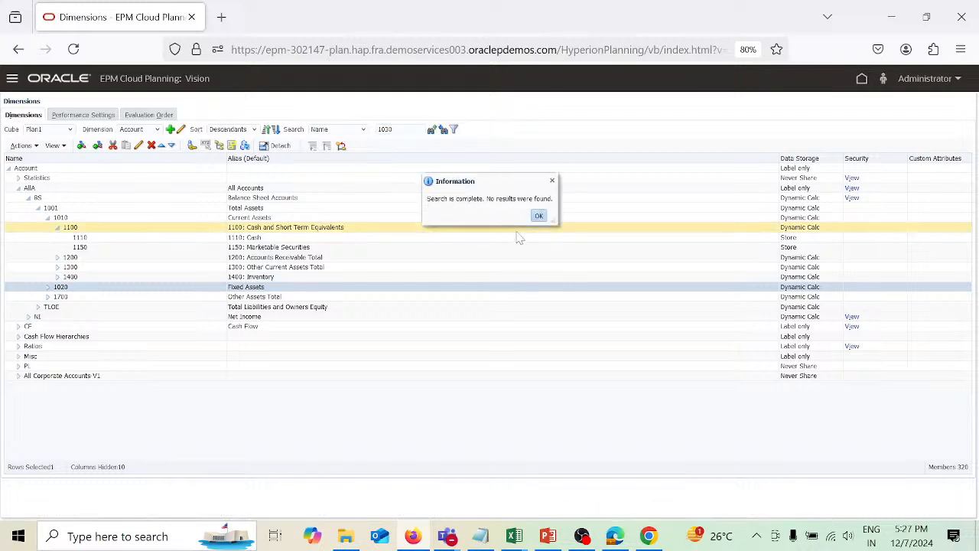
{"action": "left_click", "coordinate": [539, 215]}
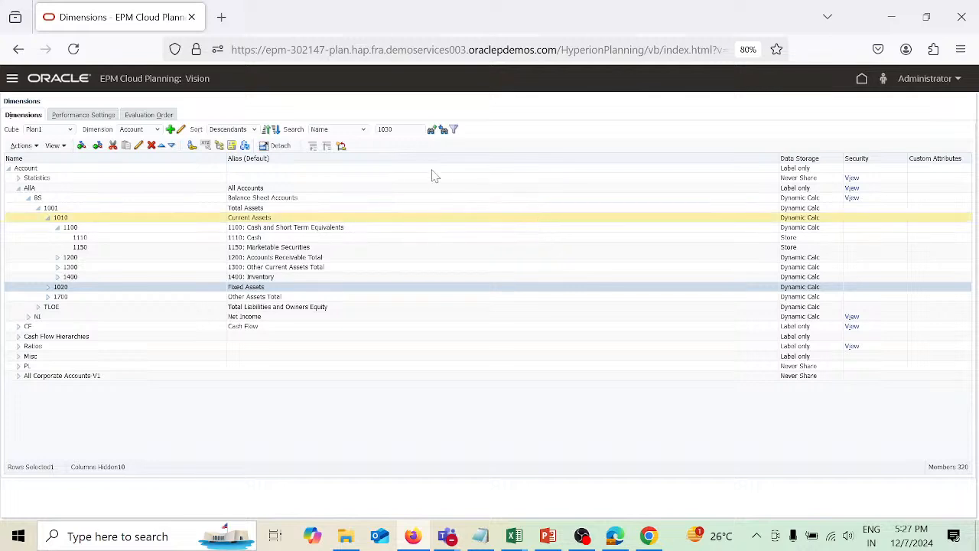
{"action": "left_click", "coordinate": [413, 129]}
{"action": "key", "text": "BackSpace"}
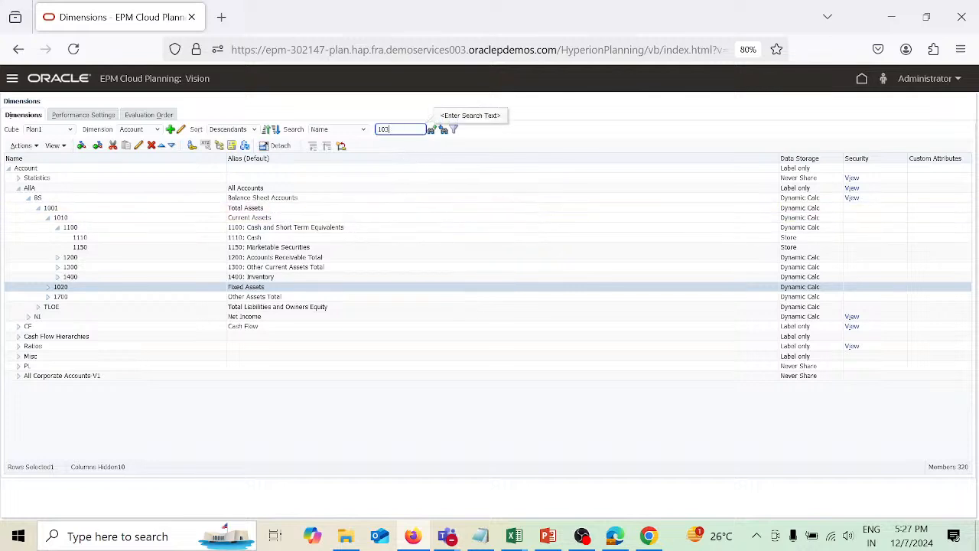
{"action": "left_click", "coordinate": [444, 130]}
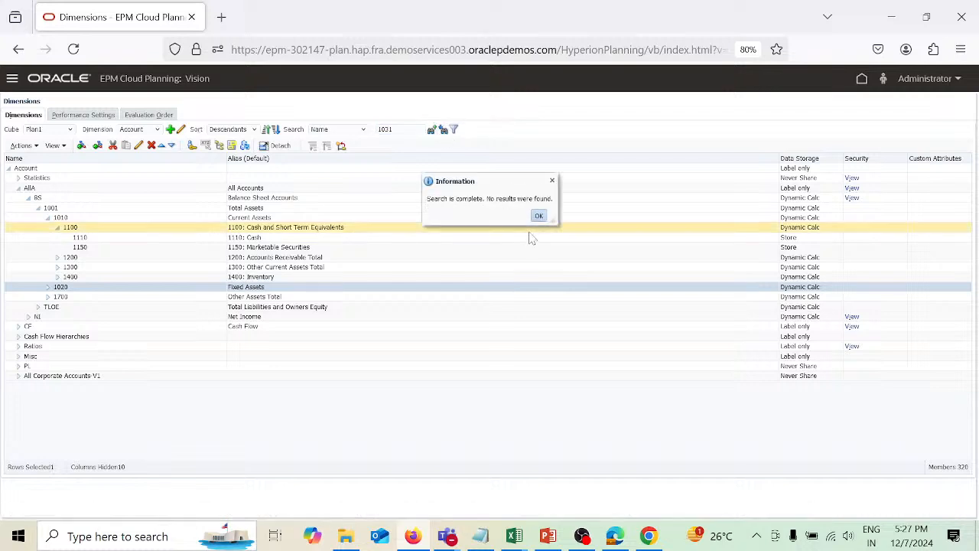
{"action": "left_click", "coordinate": [539, 215]}
{"action": "left_click", "coordinate": [405, 129]}
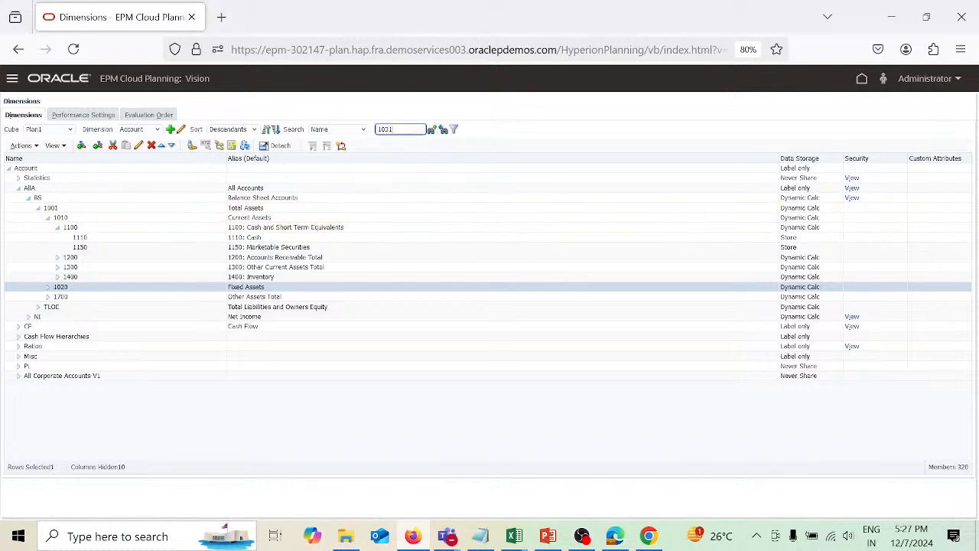
{"action": "key", "text": "BackSpace"}
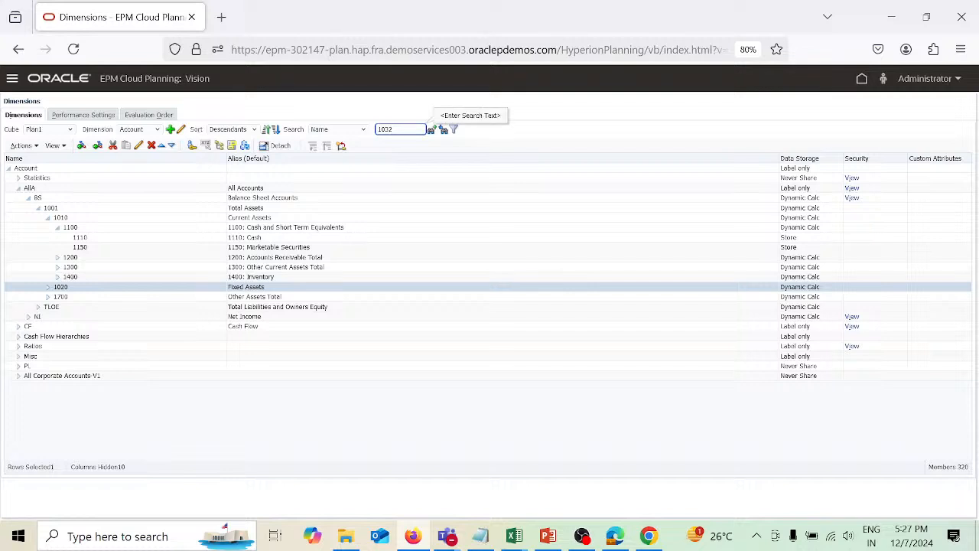
{"action": "left_click", "coordinate": [444, 130]}
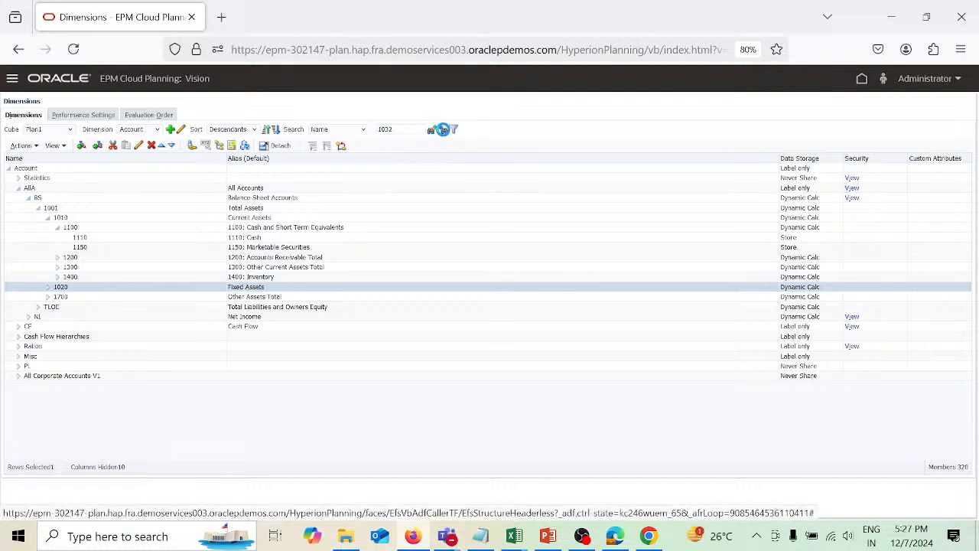
{"action": "left_click", "coordinate": [539, 216]}
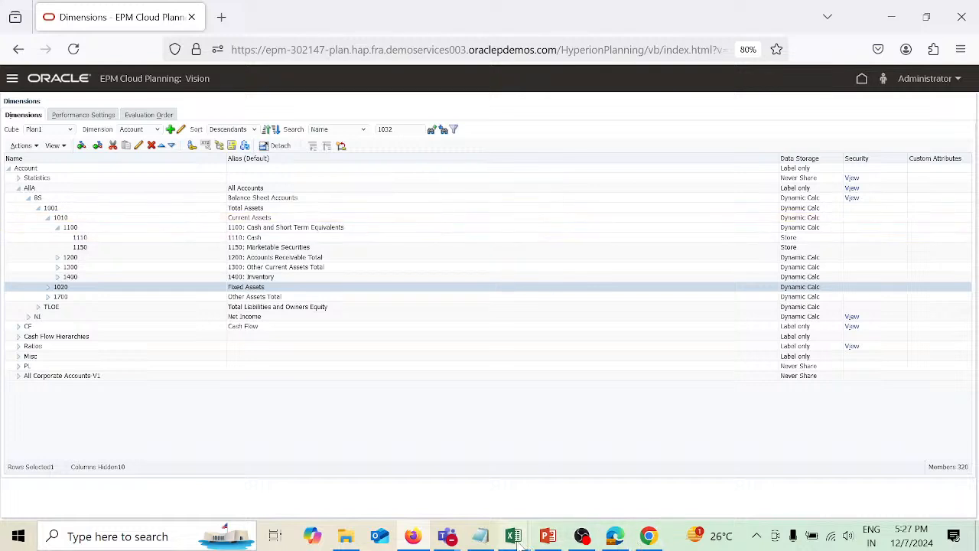
In the cashmeta spreadsheet, change the names of Cash North and Cash South to 1031 and 1032.
{"action": "mouse_move", "coordinate": [518, 542]}
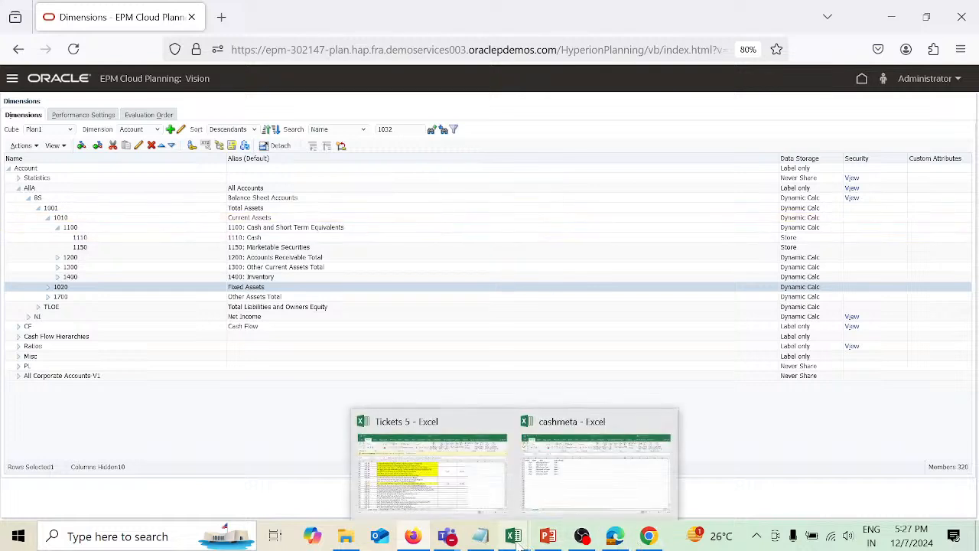
{"action": "left_click", "coordinate": [548, 497]}
{"action": "left_click", "coordinate": [100, 245]}
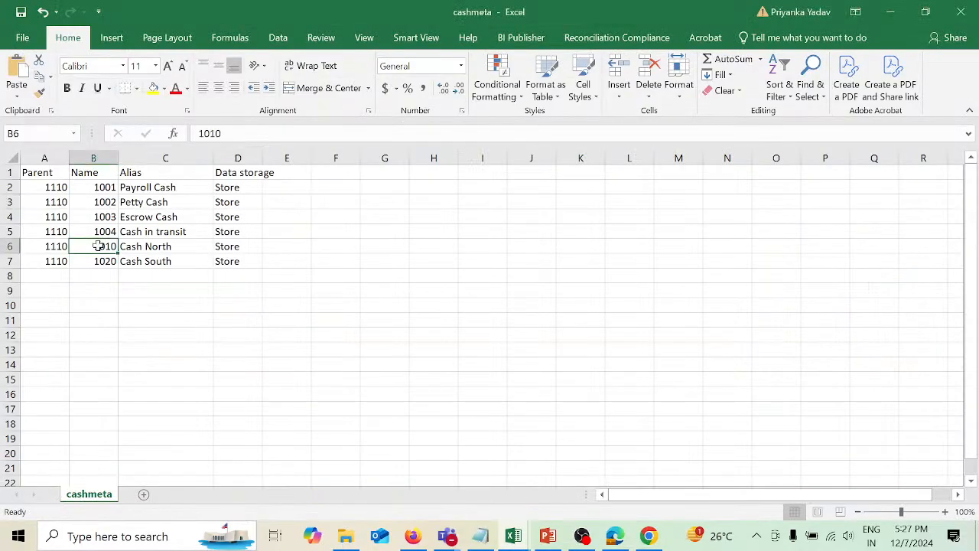
{"action": "left_click", "coordinate": [234, 133]}
{"action": "key", "text": "BackSpace"}
{"action": "key", "text": "BackSpace"}
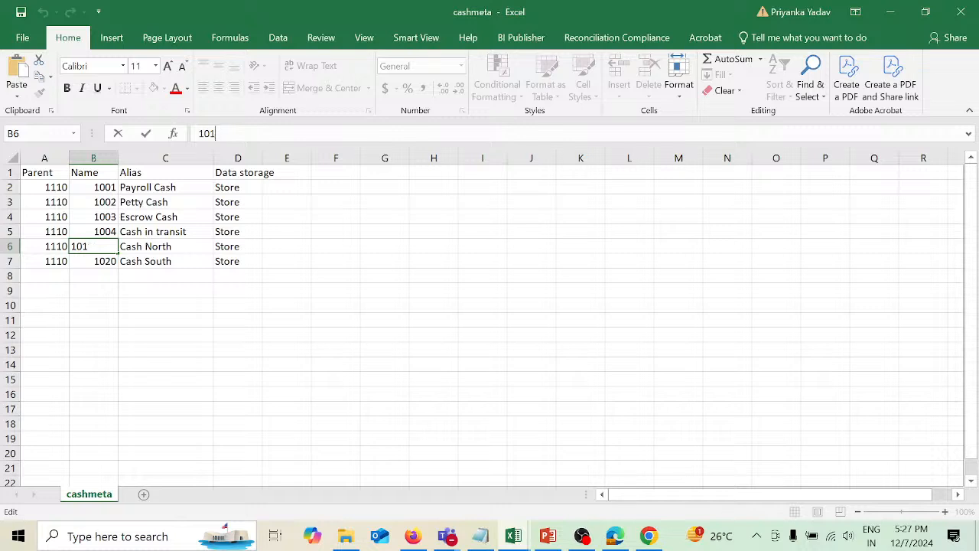
{"action": "type", "text": "30"}
{"action": "key", "text": "BackSpace"}
{"action": "type", "text": "1"}
{"action": "key", "text": "Return"}
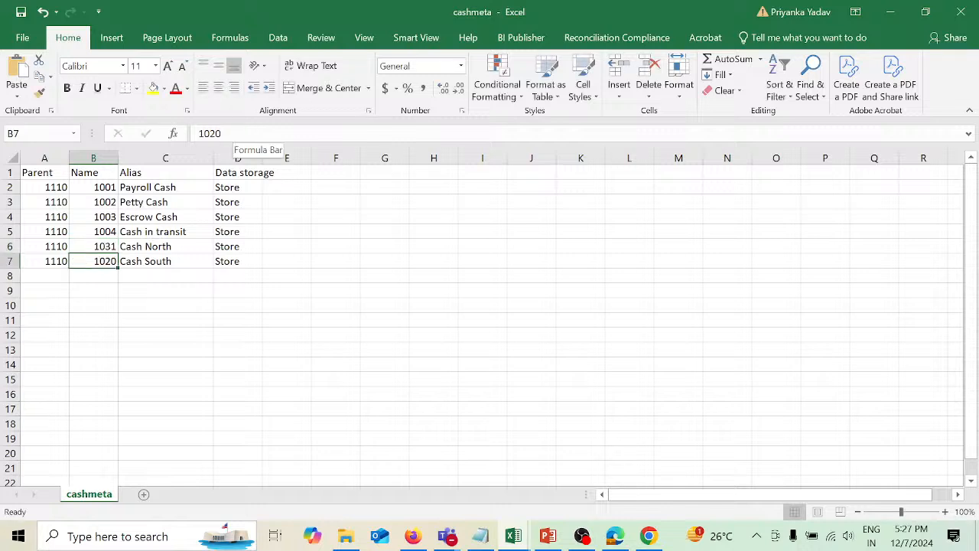
{"action": "left_click", "coordinate": [237, 131]}
{"action": "key", "text": "BackSpace"}
{"action": "key", "text": "BackSpace"}
{"action": "type", "text": "32"}
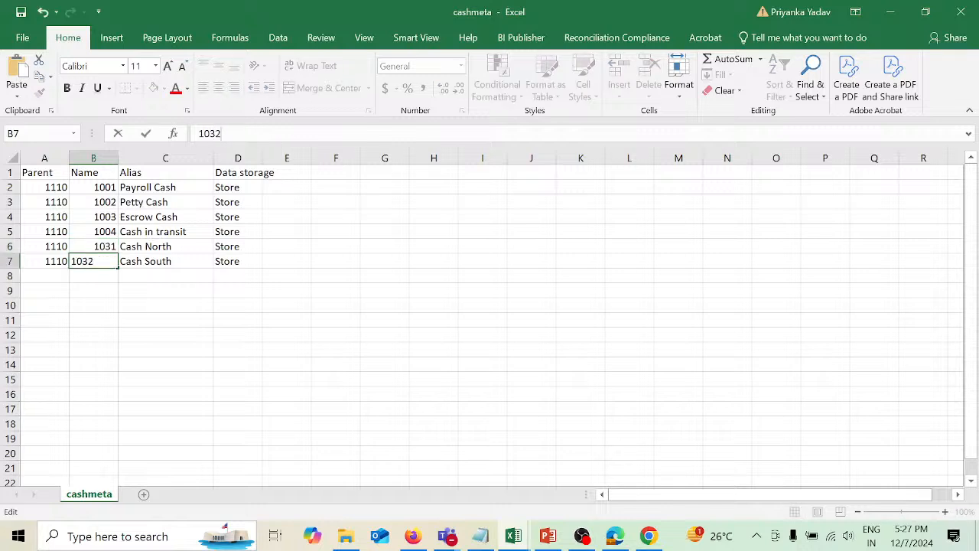
{"action": "left_click", "coordinate": [287, 254]}
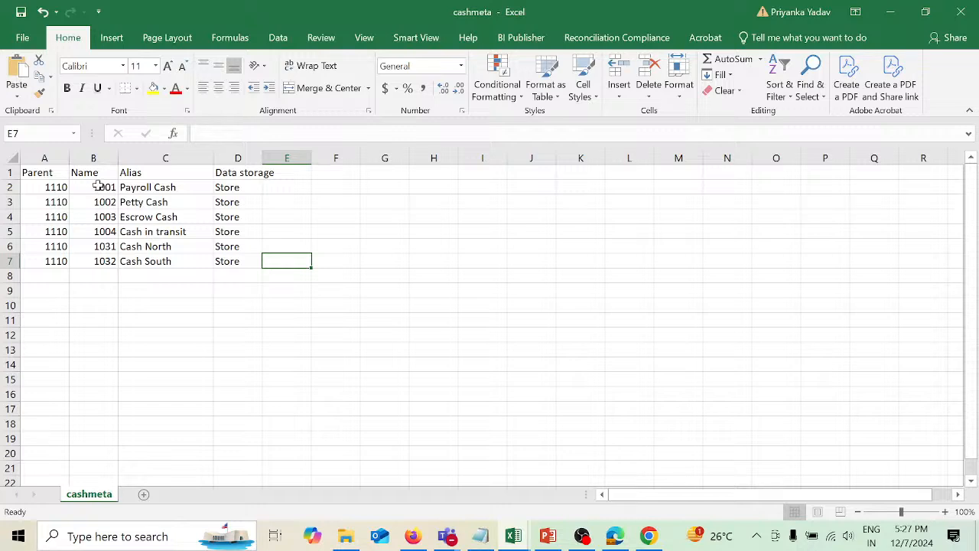
Review the member names and header row in the spreadsheet, then return to the dimension editor.
{"action": "left_click_drag", "start_coordinate": [97, 185], "coordinate": [101, 230]}
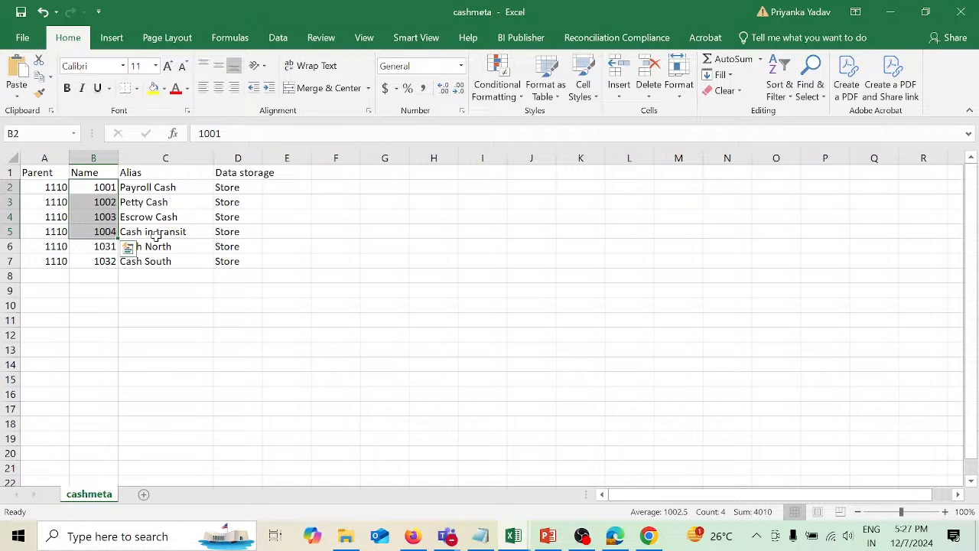
{"action": "left_click_drag", "start_coordinate": [82, 247], "coordinate": [86, 259]}
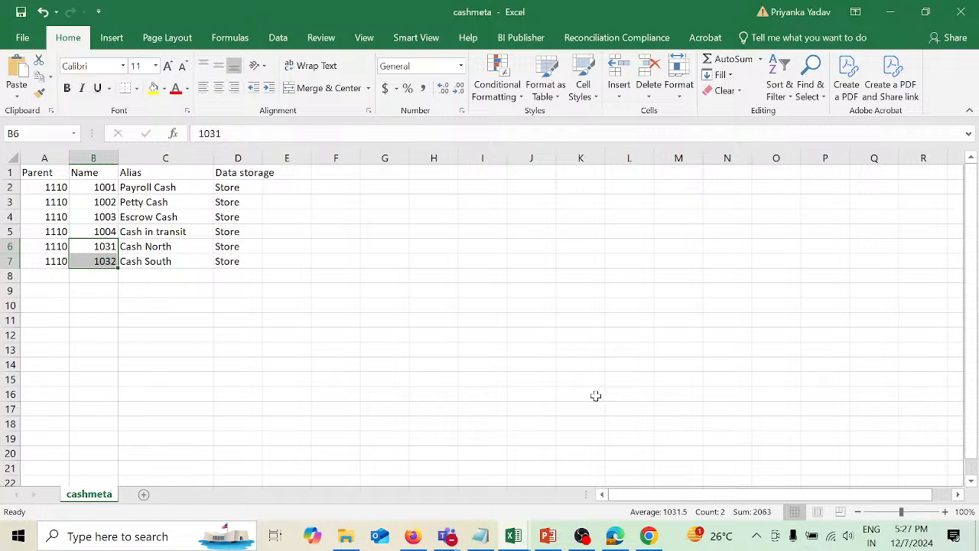
{"action": "left_click", "coordinate": [7, 173]}
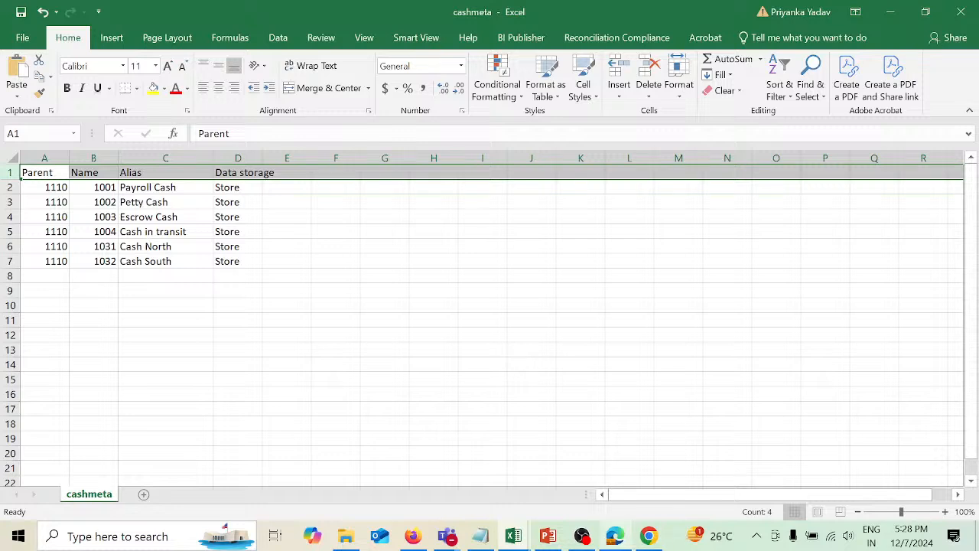
{"action": "mouse_move", "coordinate": [615, 536]}
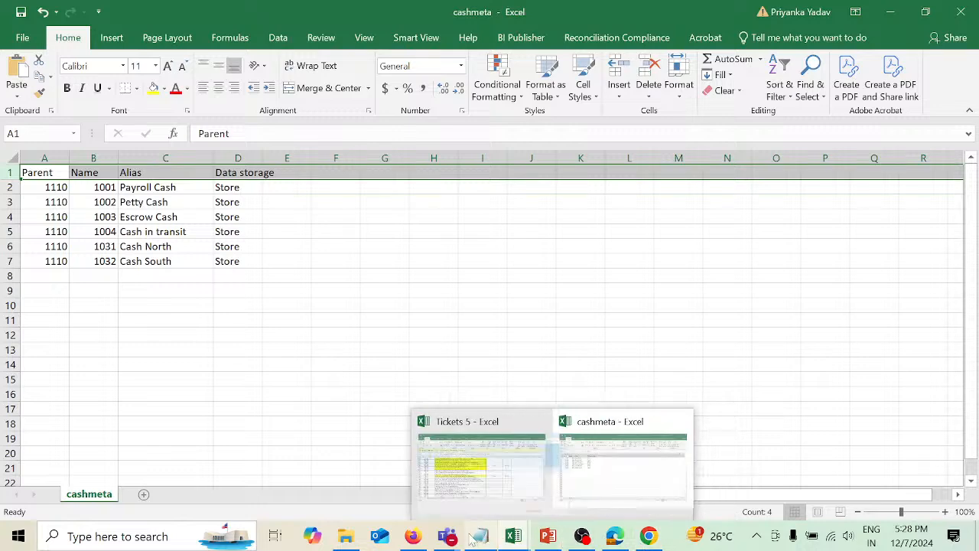
{"action": "mouse_move", "coordinate": [415, 540]}
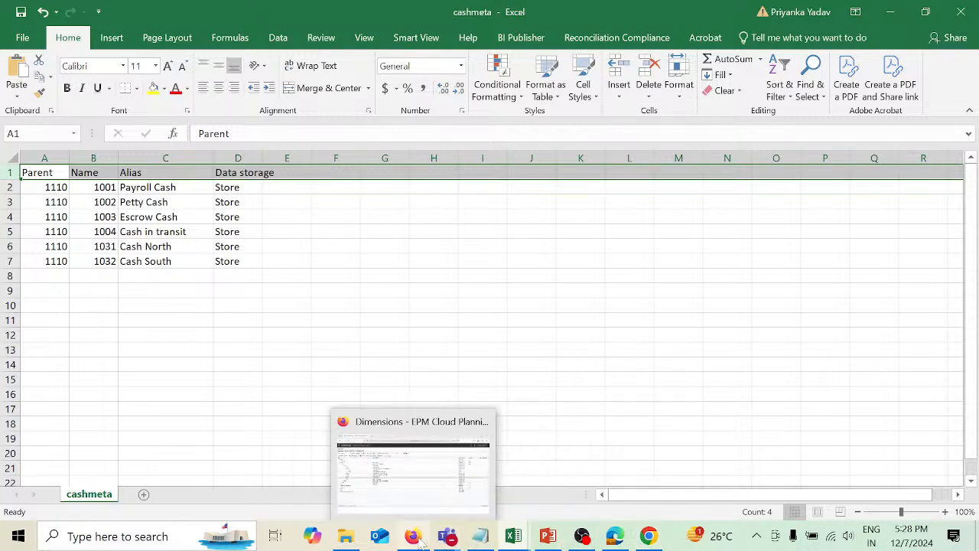
{"action": "left_click", "coordinate": [414, 538]}
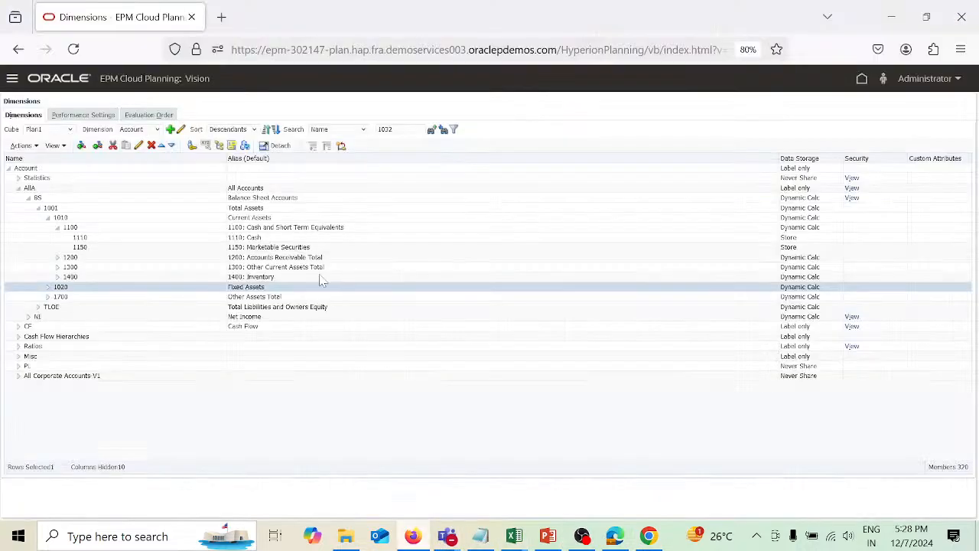
Add a child member 1030 under account 1110 with the alias Cash regionwise.
{"action": "left_click", "coordinate": [110, 239]}
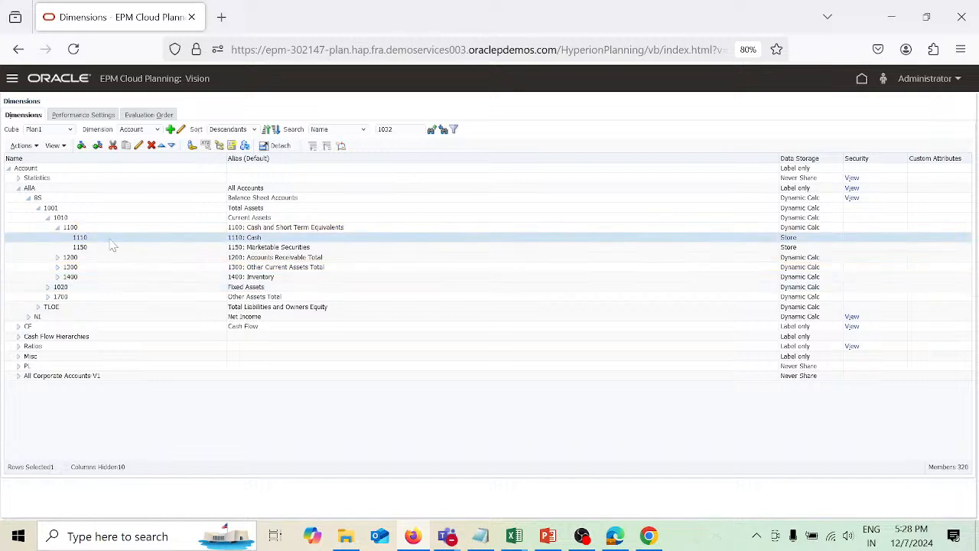
{"action": "left_click", "coordinate": [82, 146]}
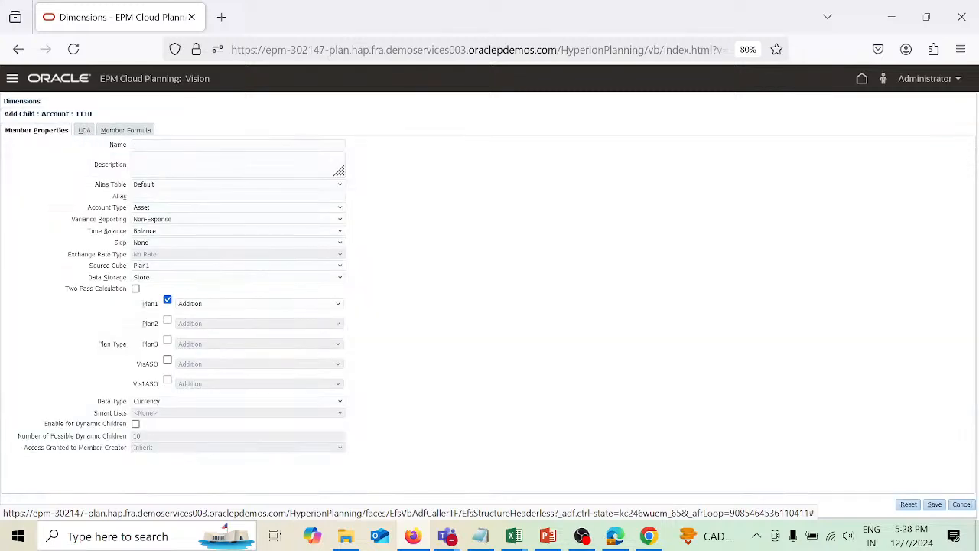
{"action": "left_click", "coordinate": [184, 146]}
{"action": "type", "text": "1030"}
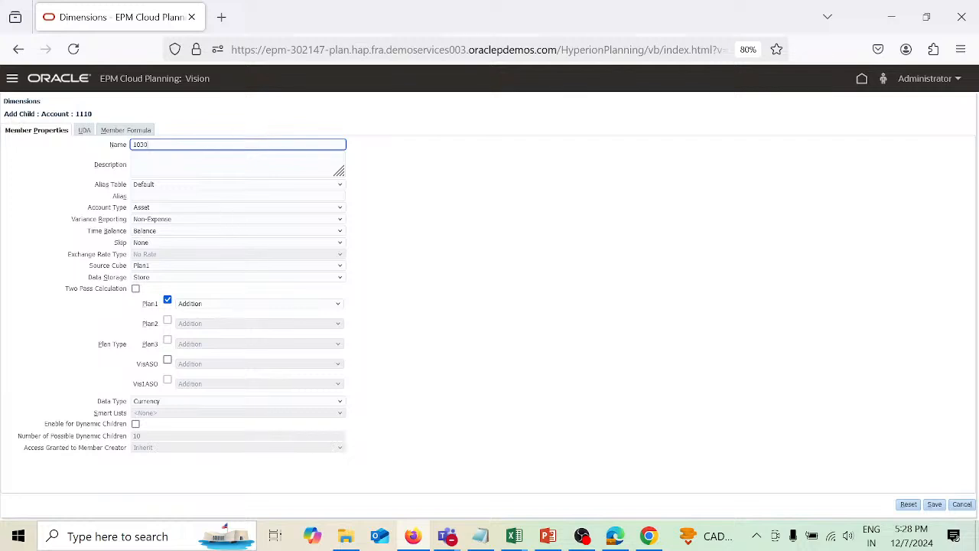
{"action": "left_click", "coordinate": [225, 196]}
{"action": "type", "text": "Cash re"}
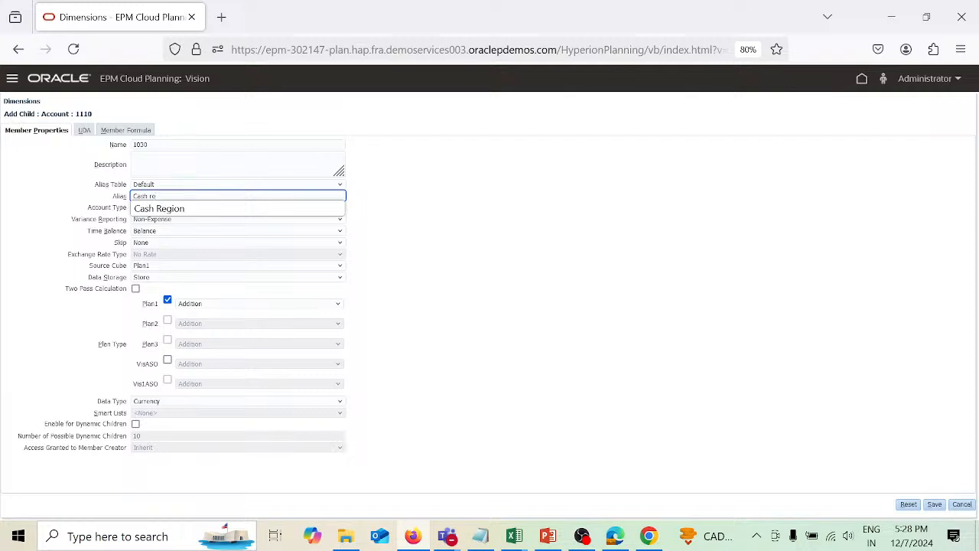
{"action": "type", "text": "gionwis"}
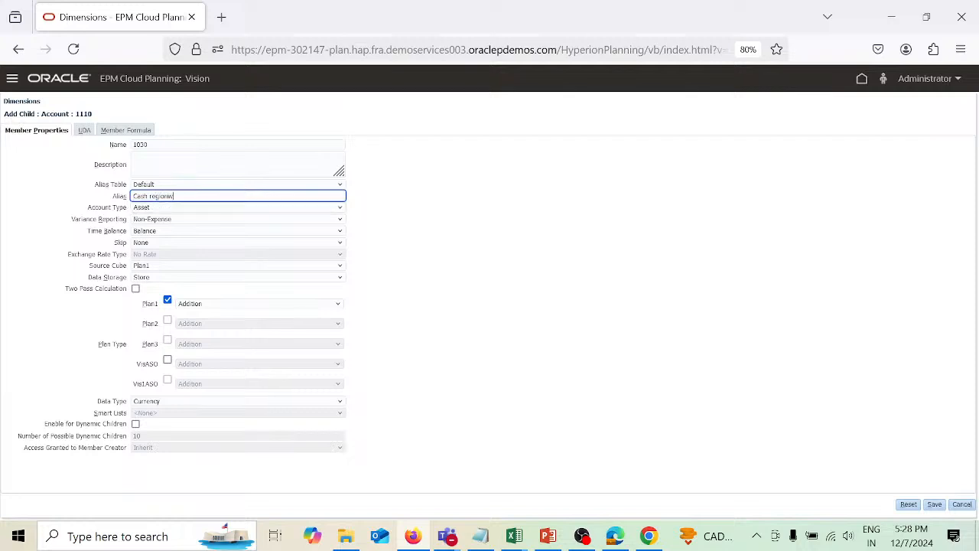
{"action": "type", "text": "e"}
{"action": "left_click", "coordinate": [434, 296]}
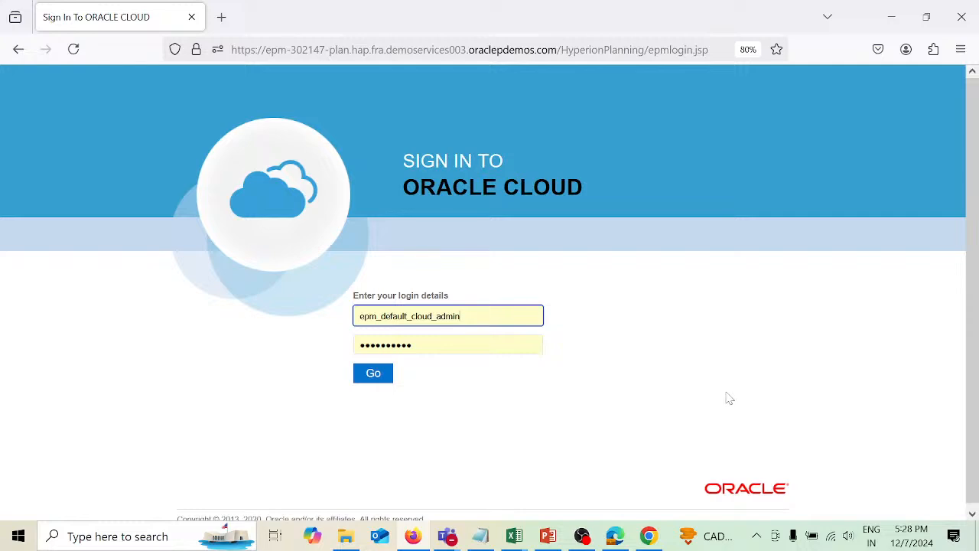
Try to sign back in to Oracle Cloud with the prefilled login details.
{"action": "key", "text": "Return"}
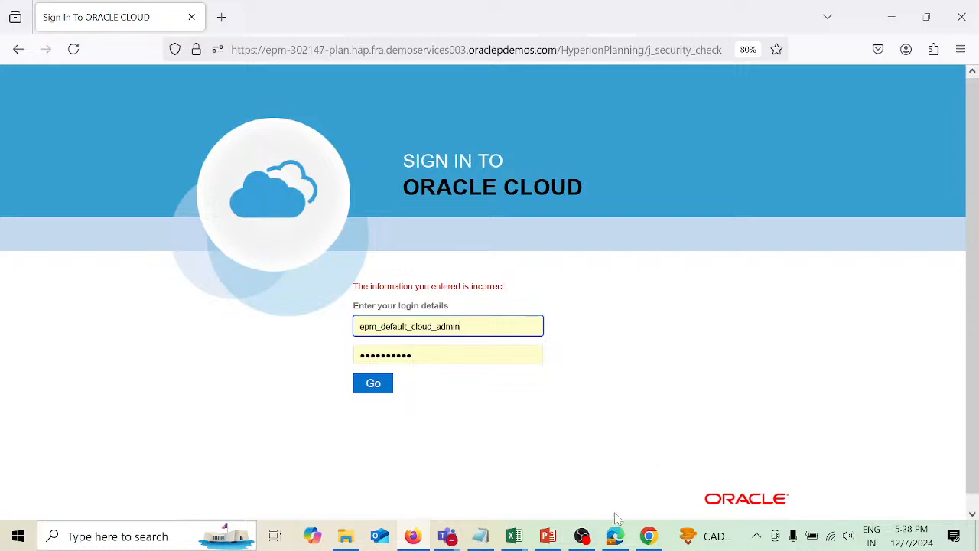
{"action": "left_click", "coordinate": [582, 536]}
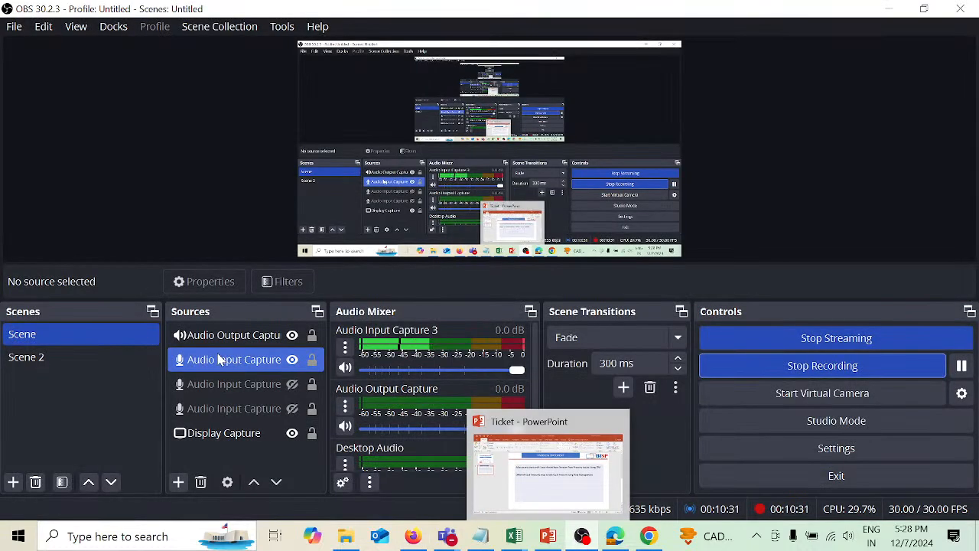
{"action": "left_click", "coordinate": [38, 357]}
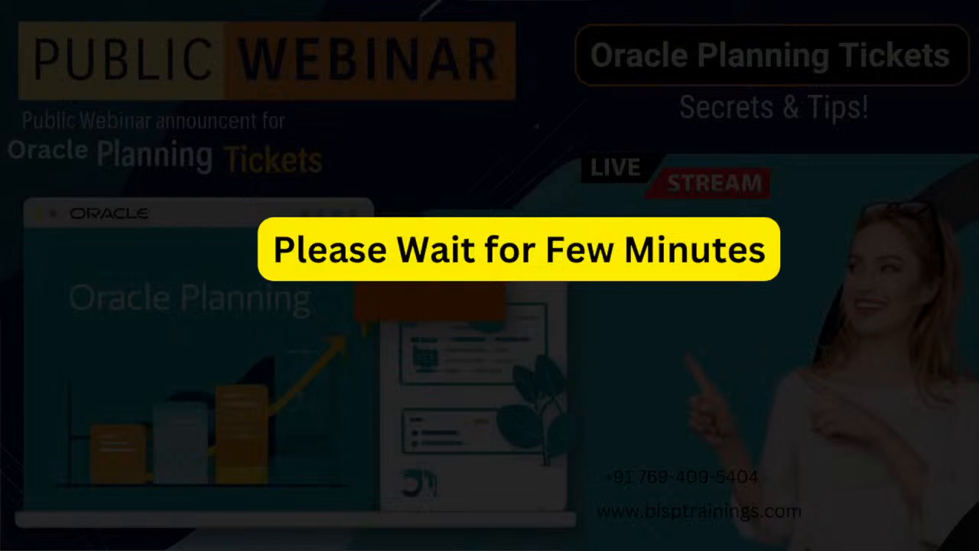
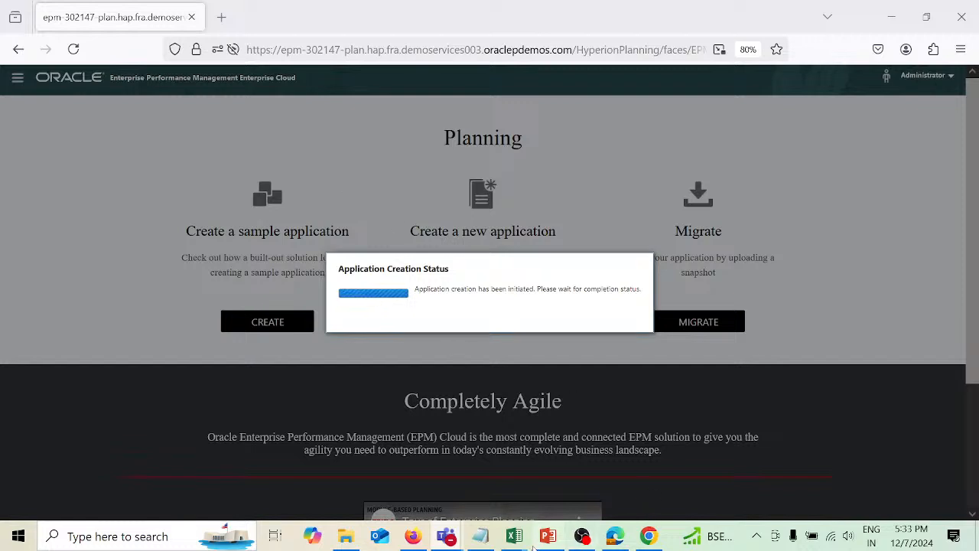
Review the parent, name and alias columns of the cash account rows in the cashmeta spreadsheet.
{"action": "mouse_move", "coordinate": [522, 542]}
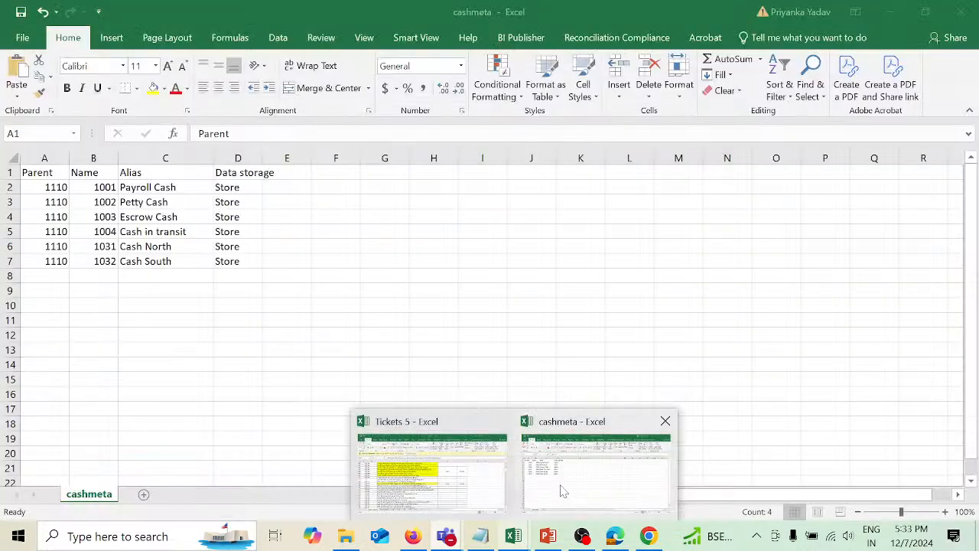
{"action": "left_click", "coordinate": [559, 478]}
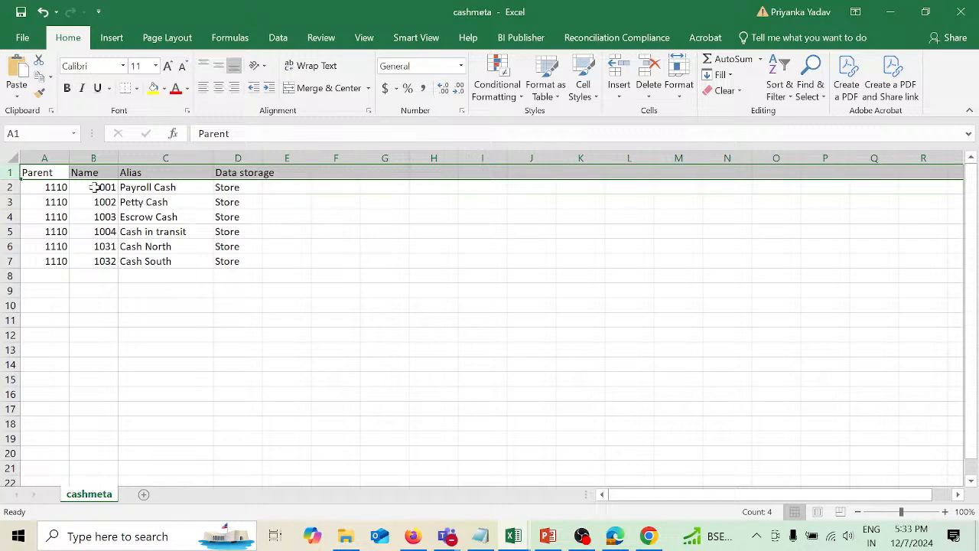
{"action": "left_click", "coordinate": [54, 158]}
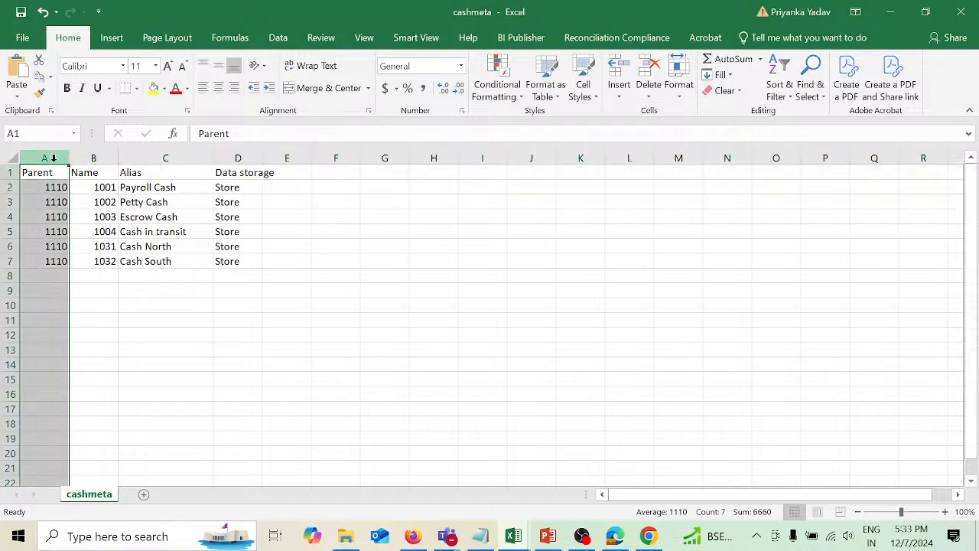
{"action": "left_click_drag", "start_coordinate": [54, 187], "coordinate": [59, 259]}
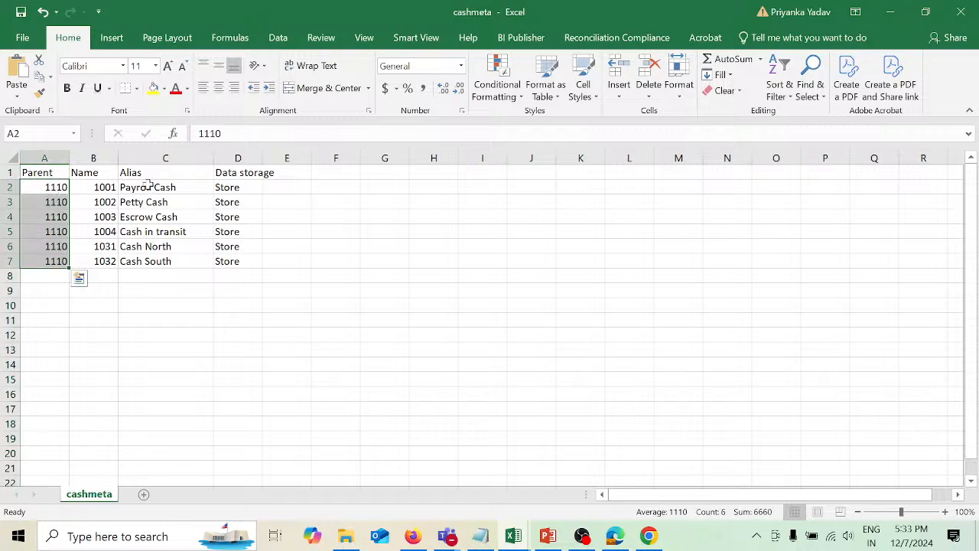
{"action": "left_click_drag", "start_coordinate": [146, 188], "coordinate": [161, 254]}
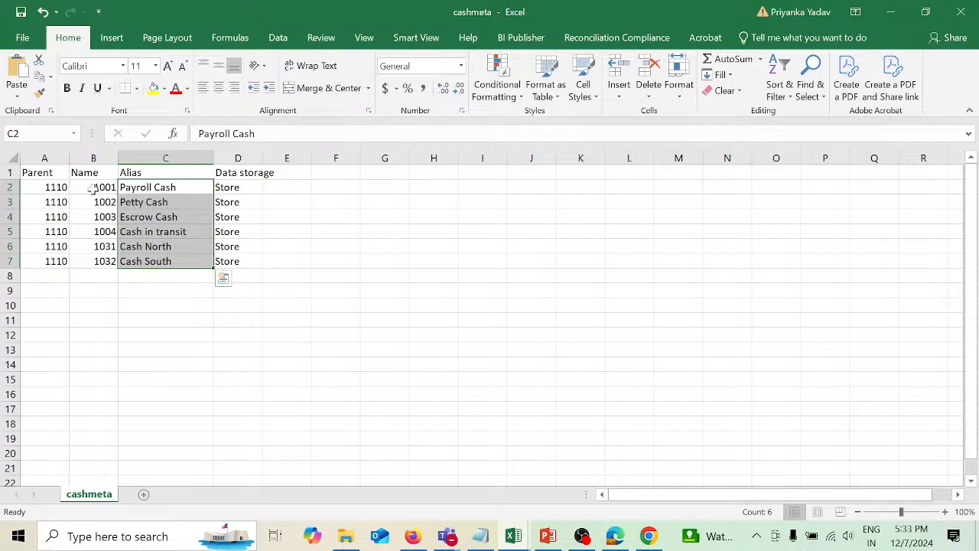
{"action": "left_click_drag", "start_coordinate": [92, 188], "coordinate": [94, 231]}
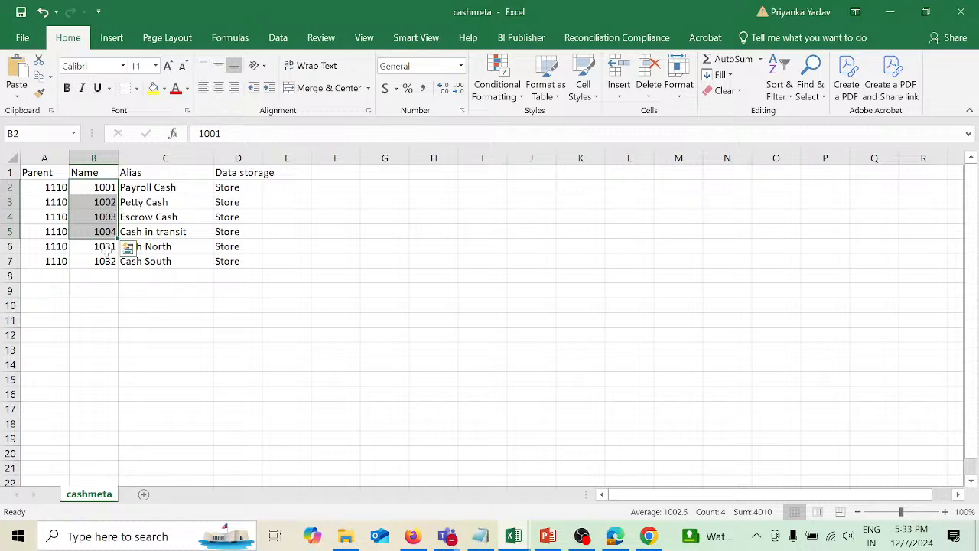
{"action": "left_click", "coordinate": [192, 309]}
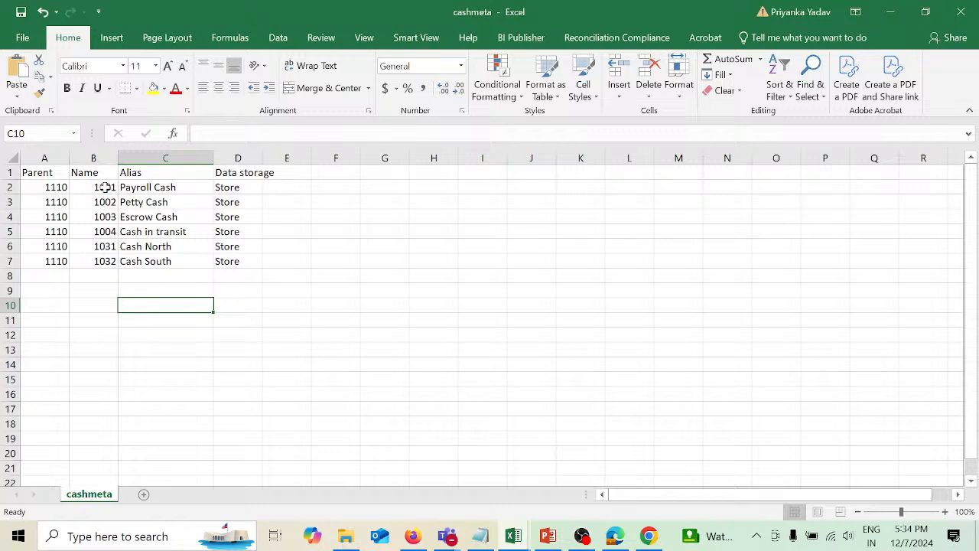
Review the problem statement slide and the Cash North and Cash South rows in the spreadsheet.
{"action": "left_click", "coordinate": [549, 537]}
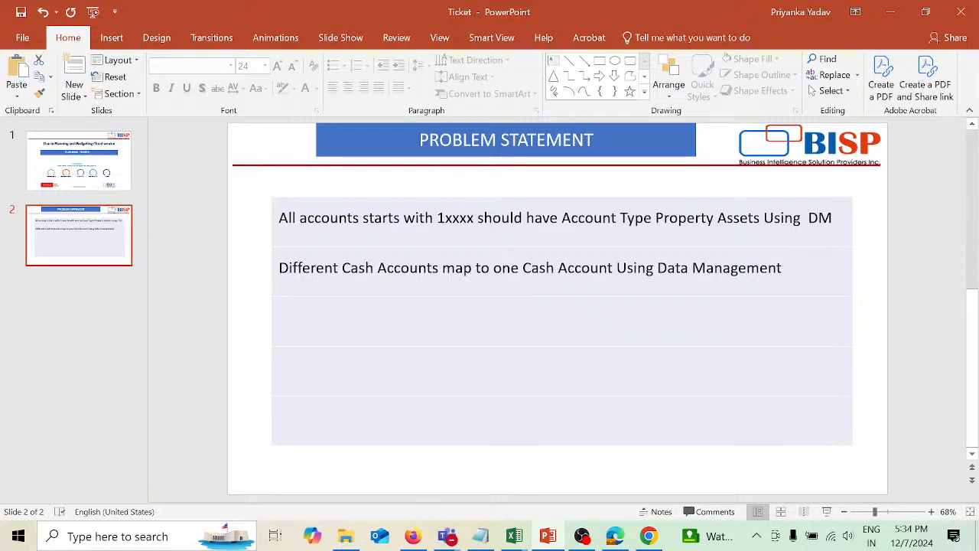
{"action": "mouse_move", "coordinate": [518, 540]}
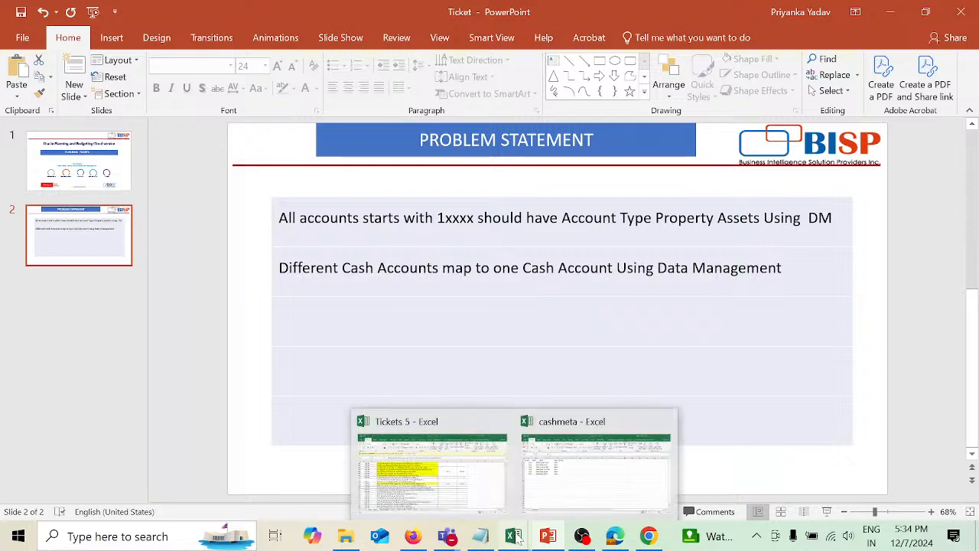
{"action": "left_click", "coordinate": [585, 471]}
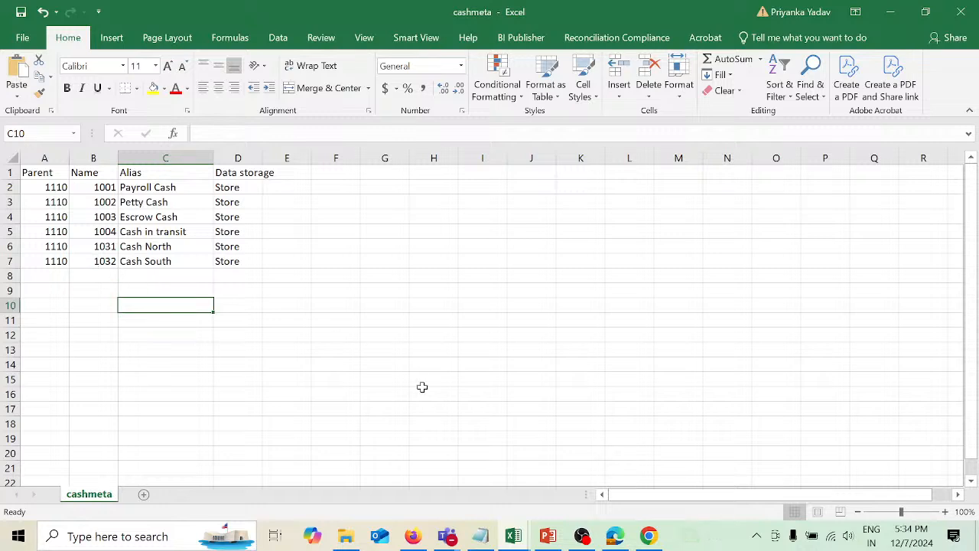
{"action": "key", "text": "alt+Tab"}
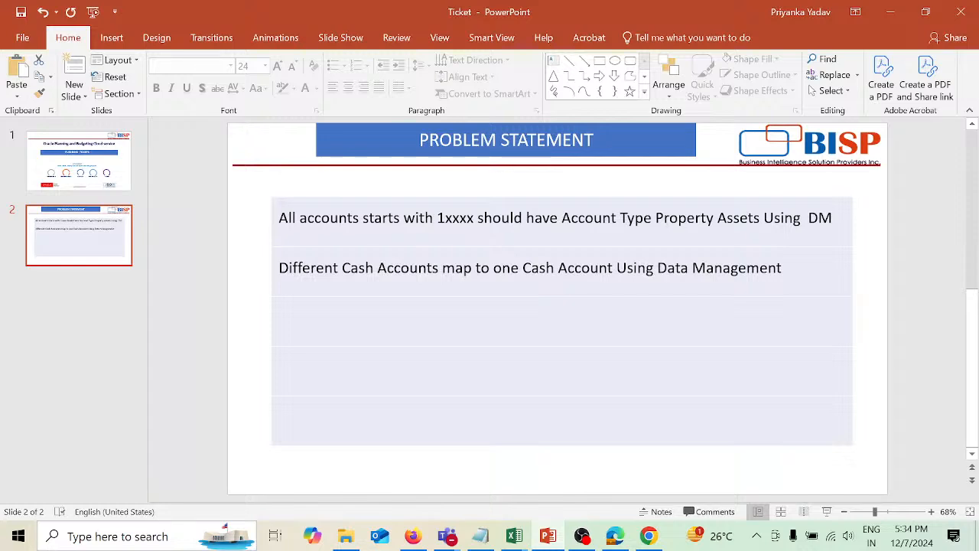
{"action": "key", "text": "alt+Tab"}
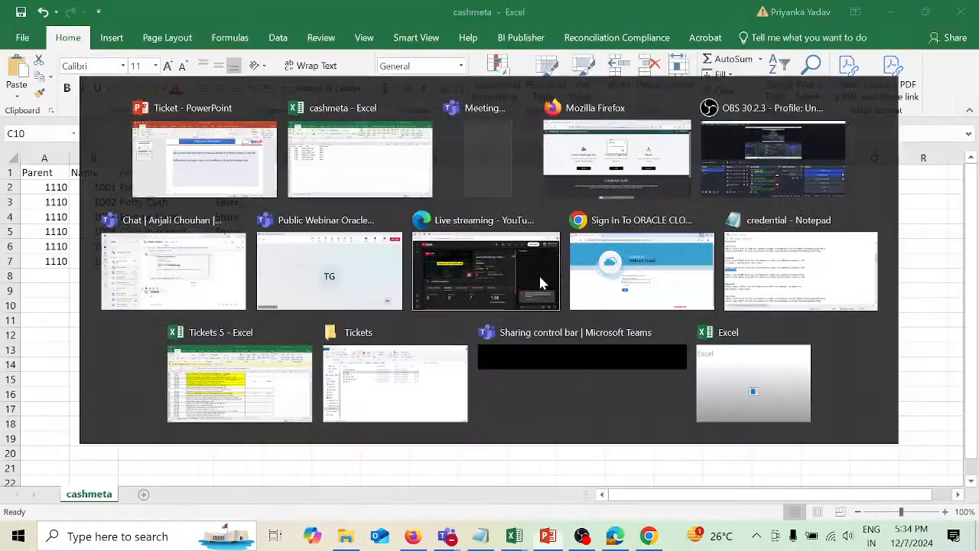
{"action": "left_click_drag", "start_coordinate": [185, 247], "coordinate": [185, 260]}
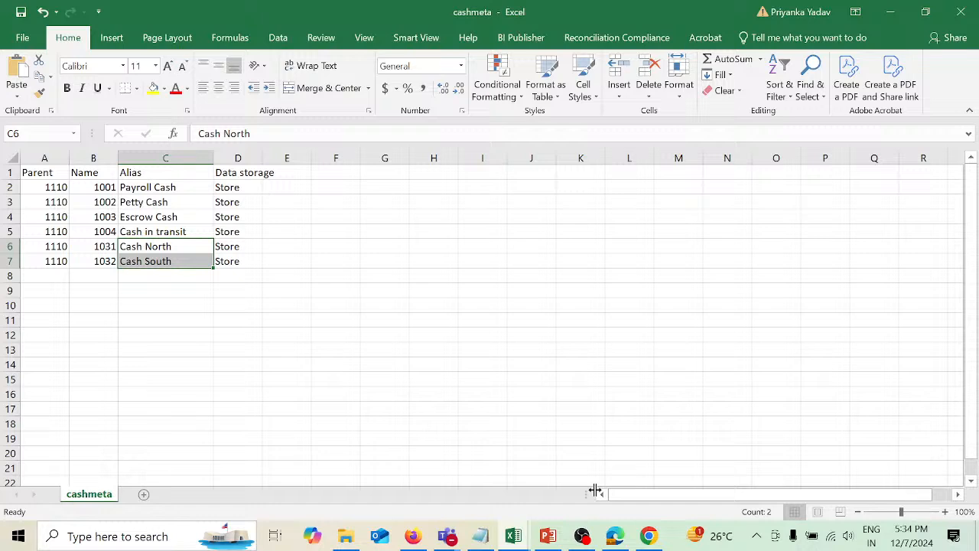
Dismiss the error, then open the epm-302157 Planning environment in a new tab and start creating a sample application.
{"action": "left_click", "coordinate": [414, 536]}
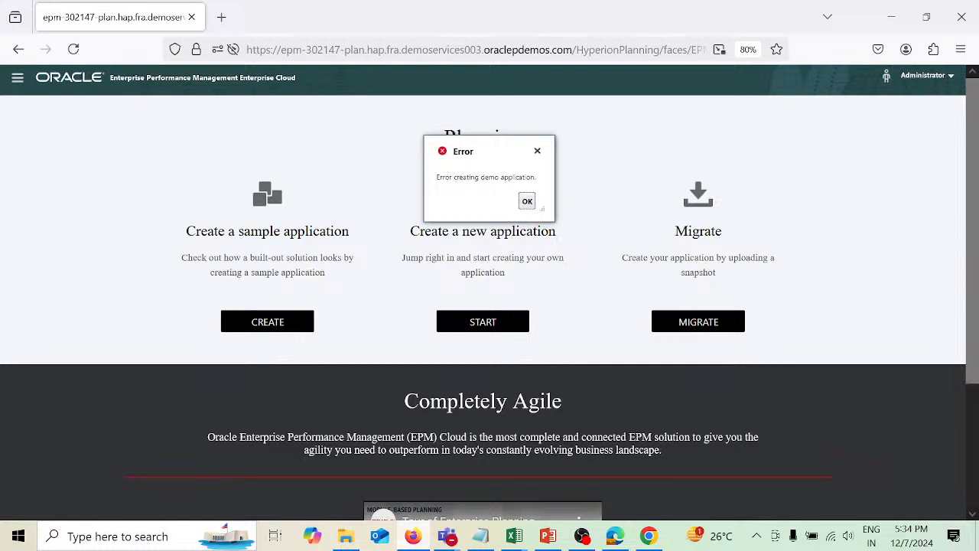
{"action": "left_click", "coordinate": [528, 202]}
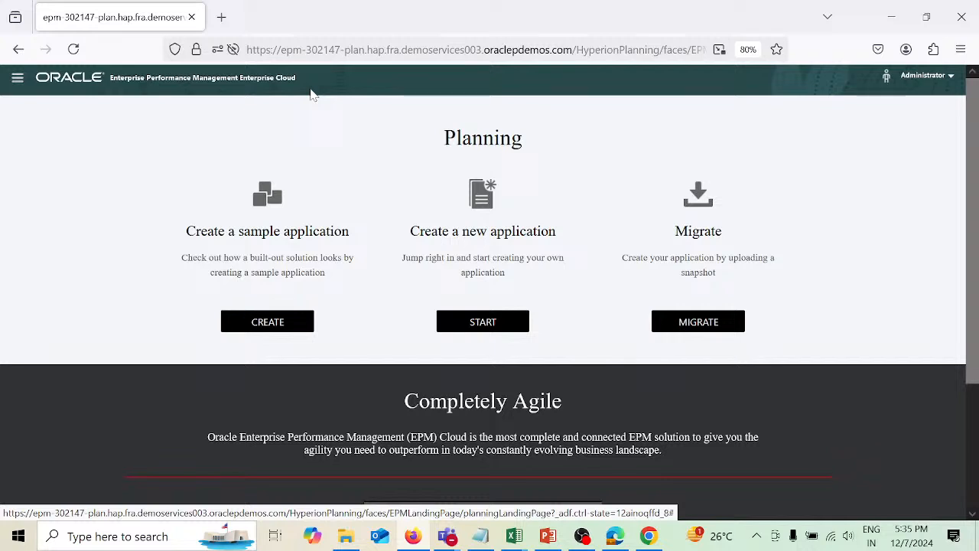
{"action": "left_click", "coordinate": [222, 17]}
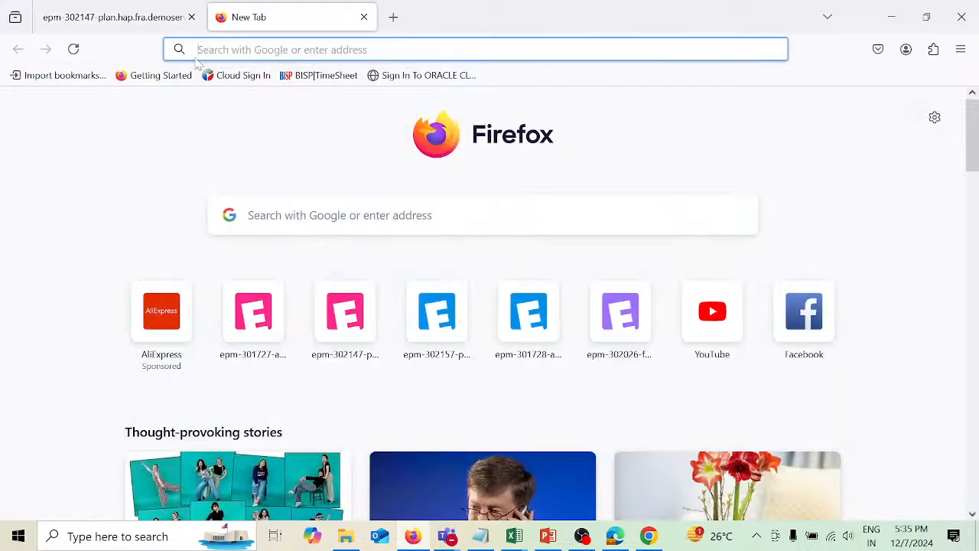
{"action": "left_click", "coordinate": [199, 52]}
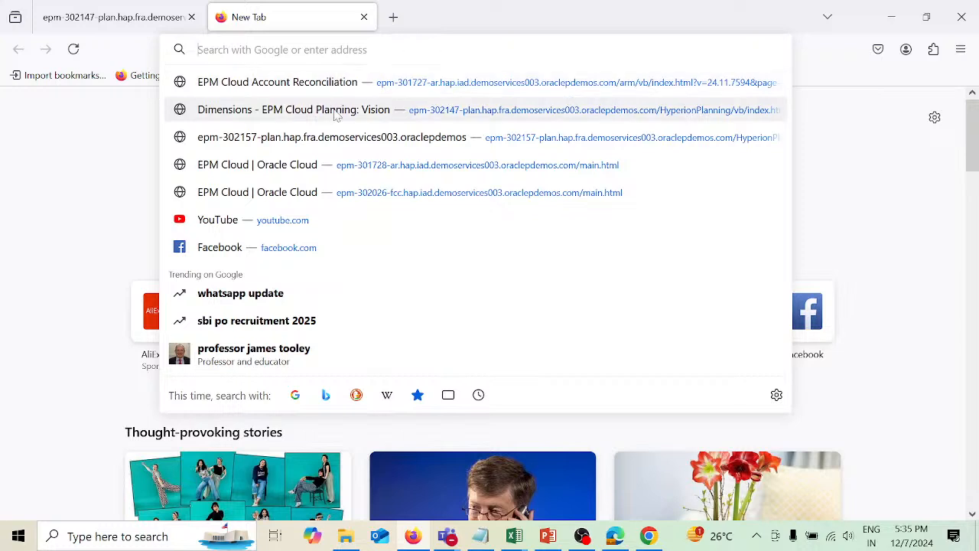
{"action": "left_click", "coordinate": [395, 147]}
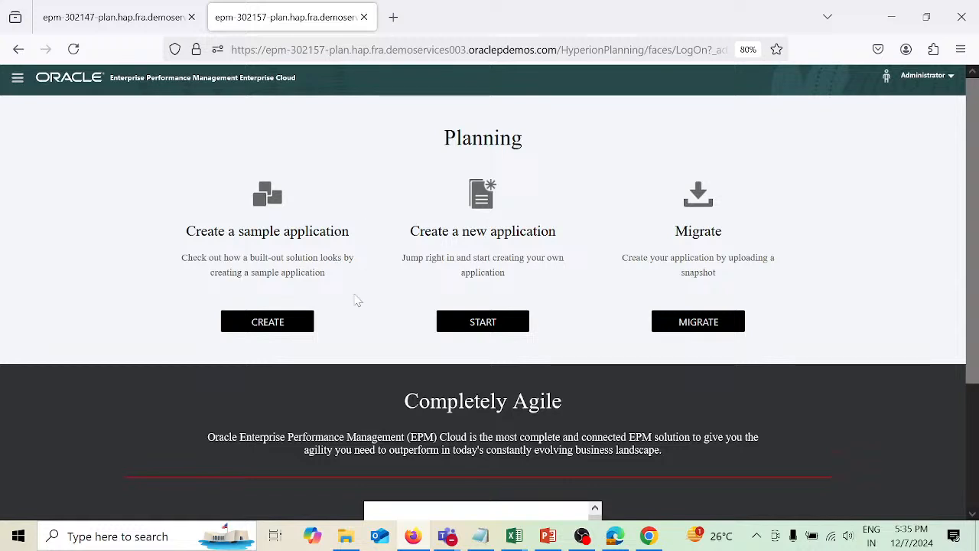
{"action": "left_click", "coordinate": [269, 325]}
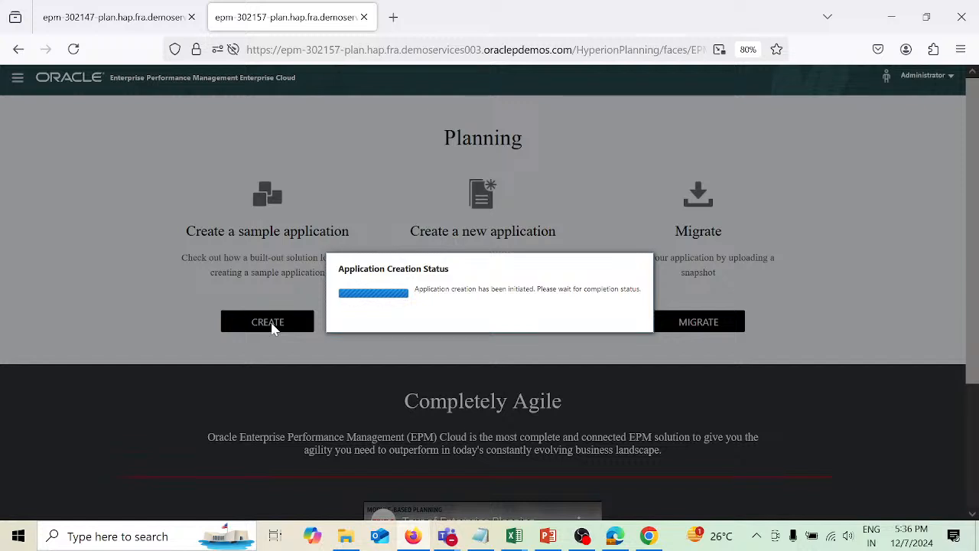
Start creating a sample application in the epm-302147 Planning environment as well.
{"action": "left_click", "coordinate": [96, 27]}
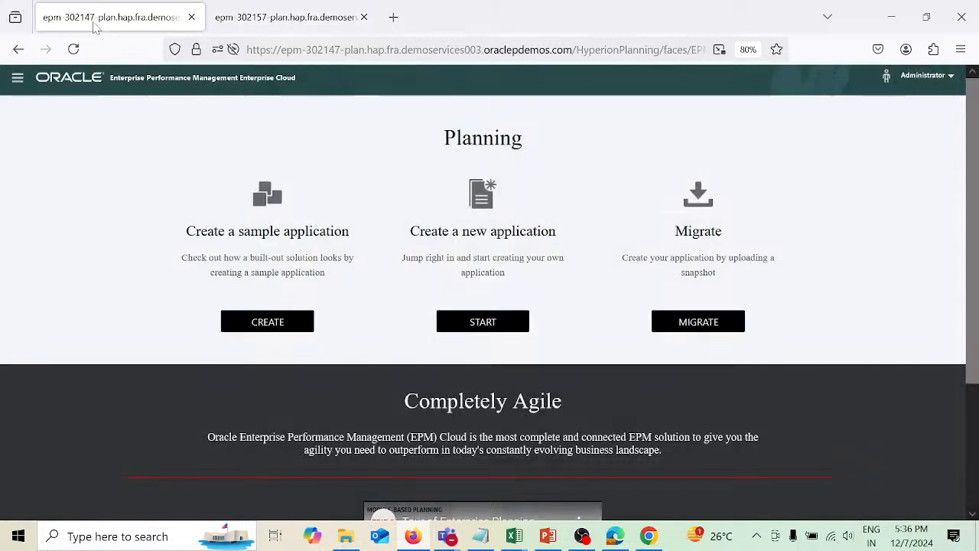
{"action": "left_click", "coordinate": [272, 321]}
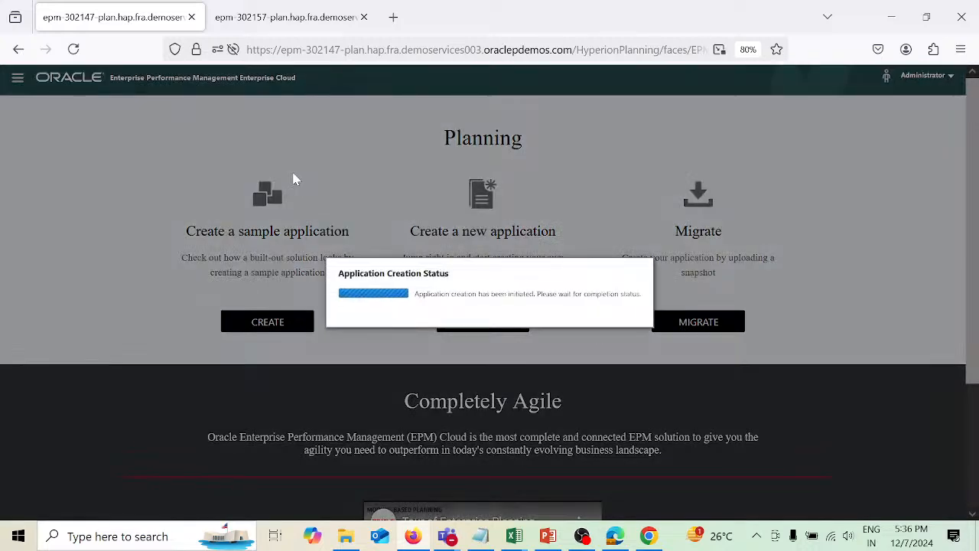
Dismiss the sample application creation error in the epm-302147 tab and reload the page.
{"action": "left_click", "coordinate": [320, 24]}
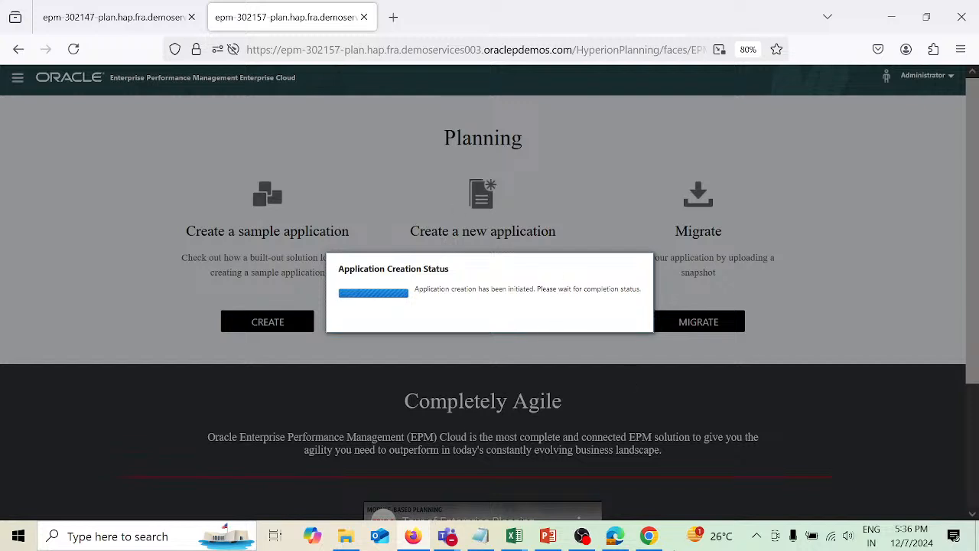
{"action": "mouse_move", "coordinate": [520, 541]}
{"action": "left_click", "coordinate": [115, 17]}
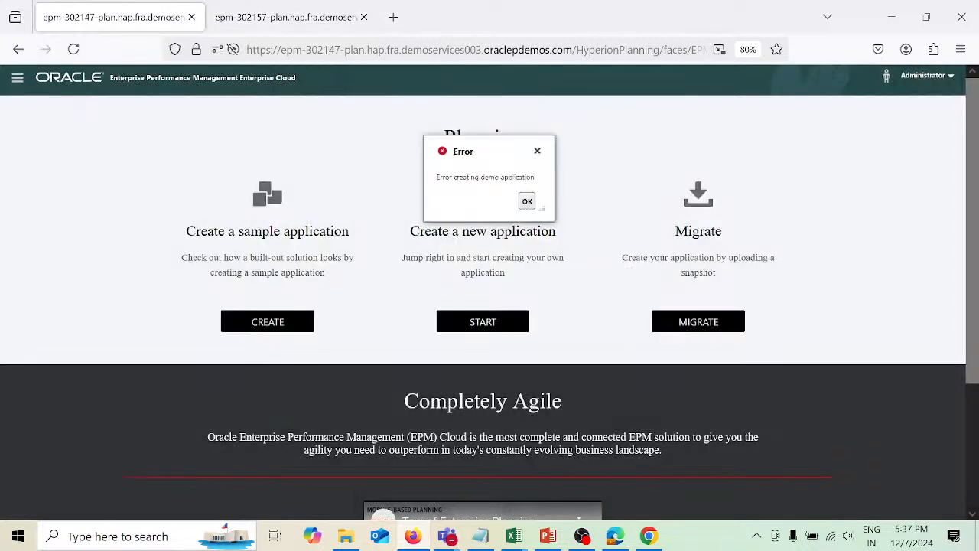
{"action": "left_click", "coordinate": [528, 202]}
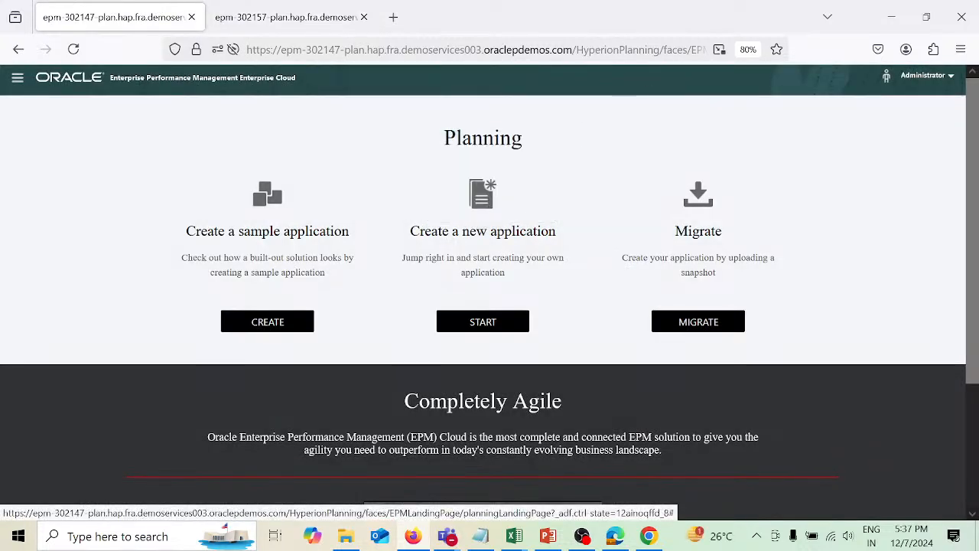
{"action": "left_click", "coordinate": [474, 49]}
{"action": "key", "text": "Return"}
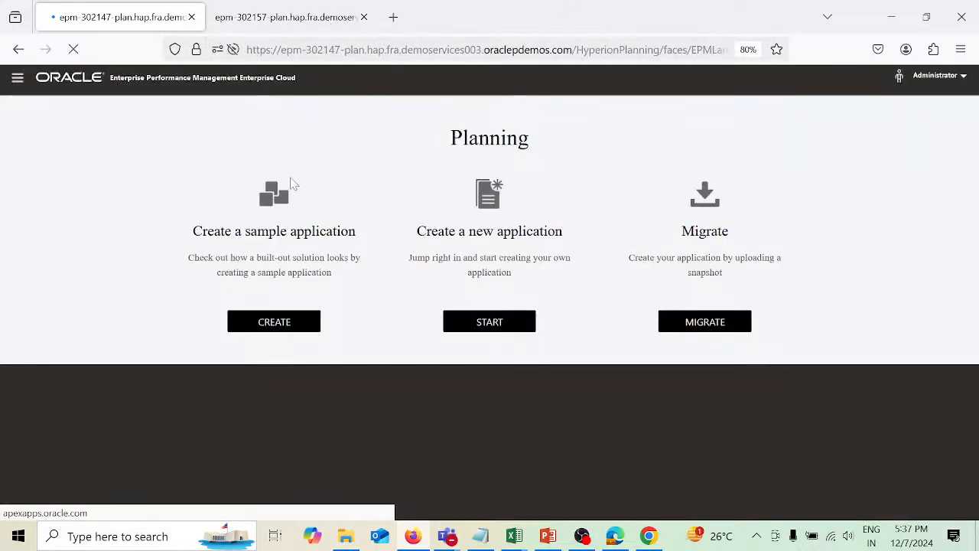
Try to import the ANJALI VISIONBackup 24-12-05 snapshot through Migrate in the epm-302147 environment.
{"action": "left_click", "coordinate": [226, 23]}
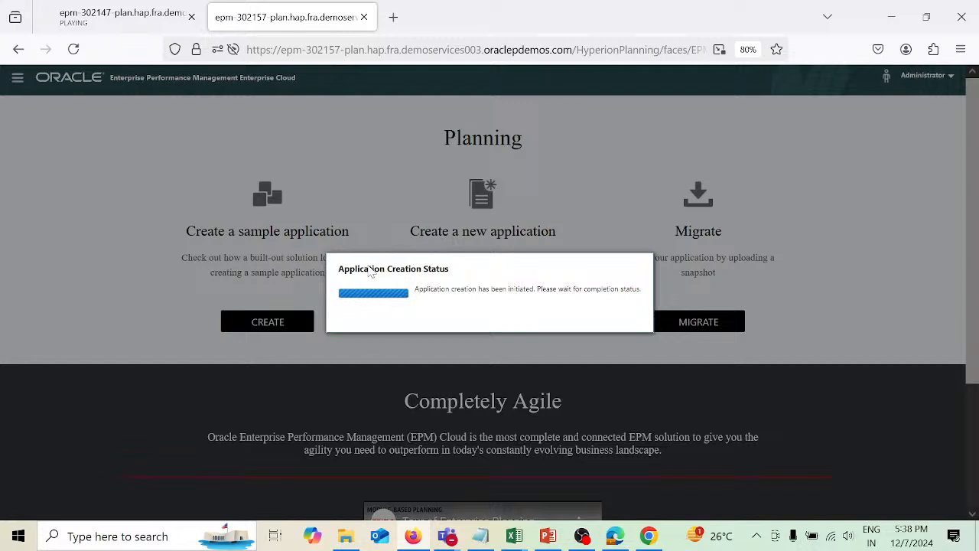
{"action": "left_click", "coordinate": [113, 18]}
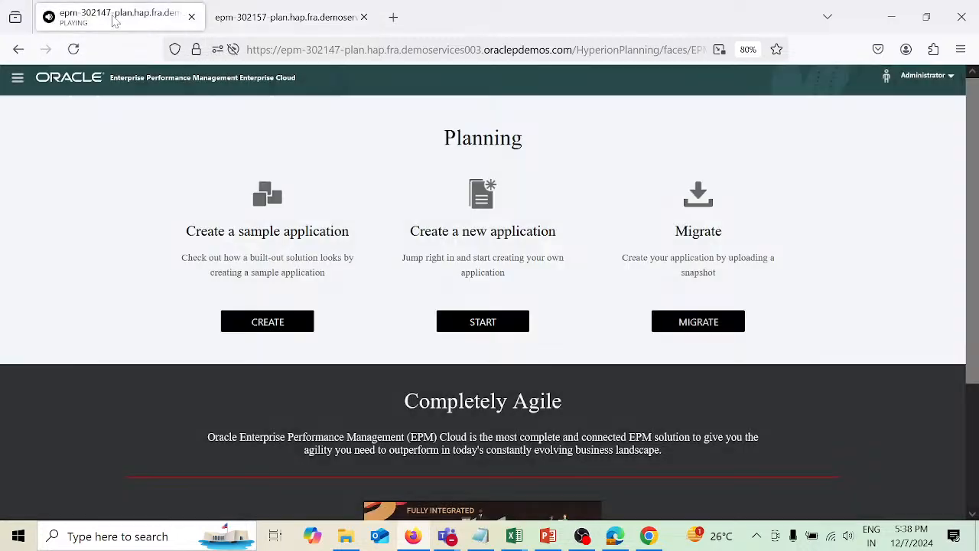
{"action": "left_click", "coordinate": [697, 322]}
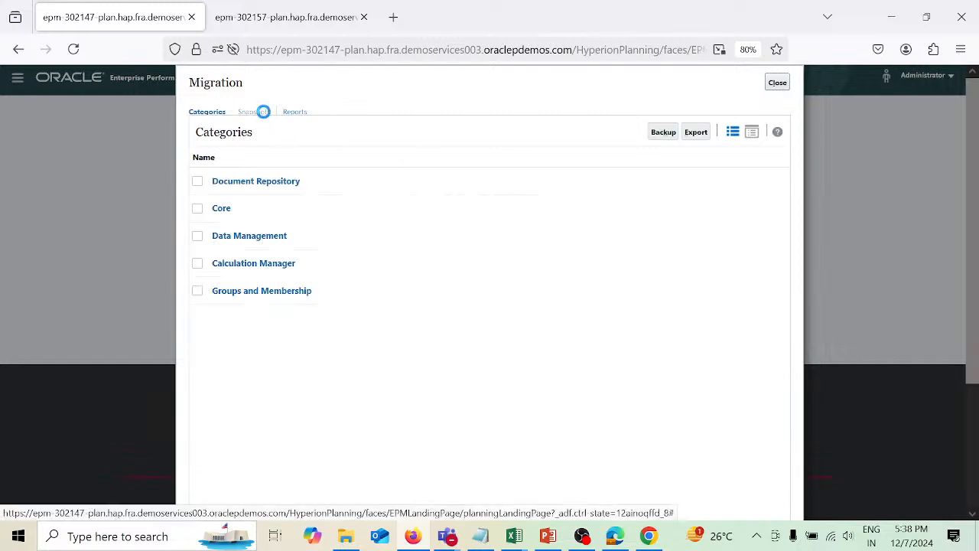
{"action": "left_click", "coordinate": [260, 114]}
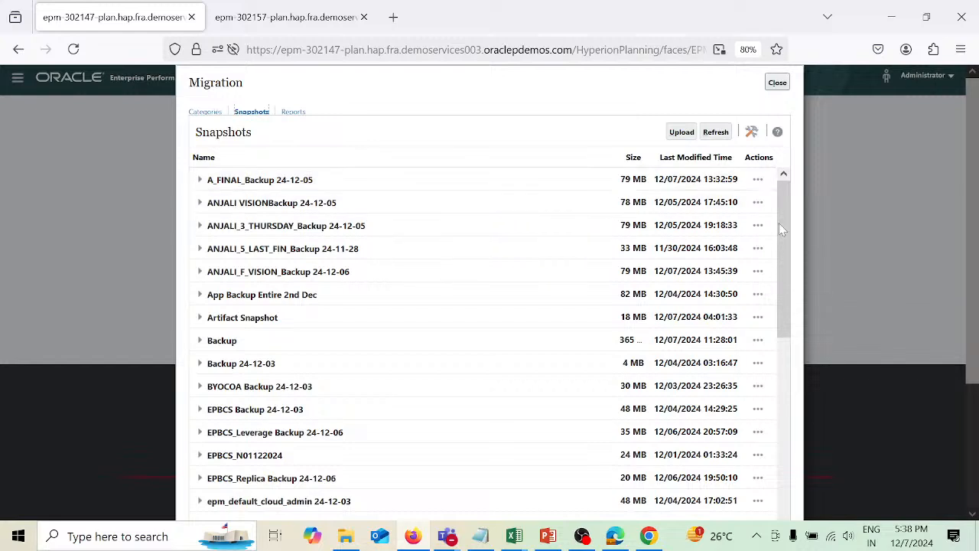
{"action": "left_click", "coordinate": [758, 203]}
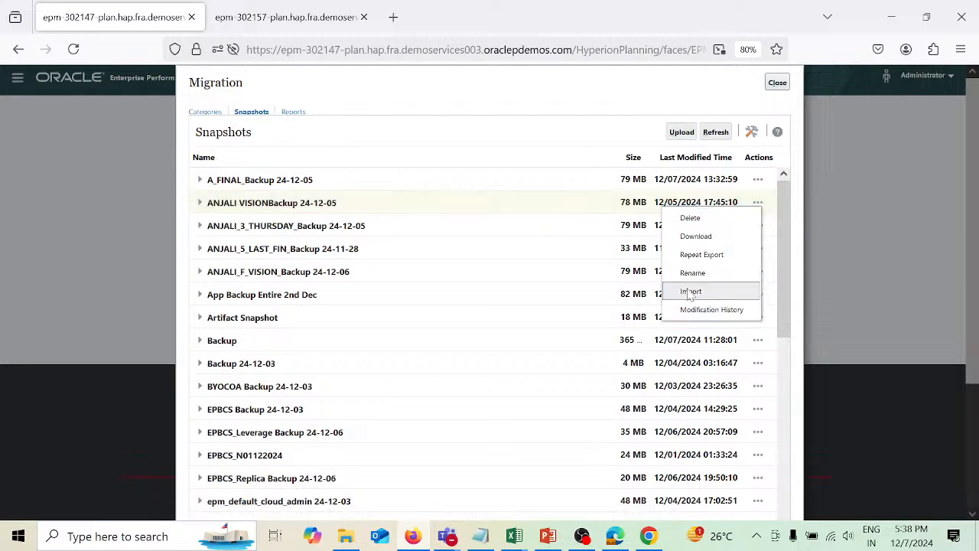
{"action": "left_click", "coordinate": [691, 292]}
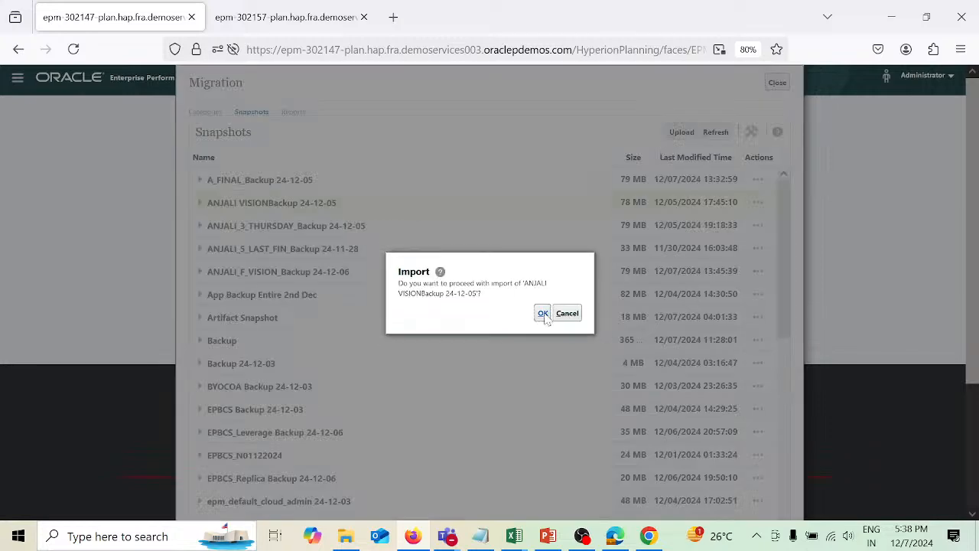
{"action": "left_click", "coordinate": [543, 314]}
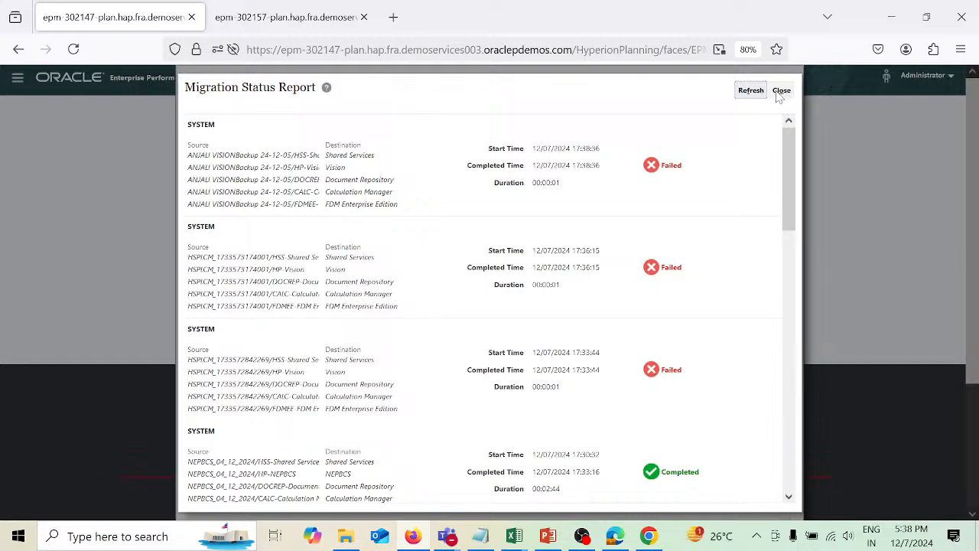
Refresh and close the migration status report and the Migration dialog, then check the epm-302157 tab.
{"action": "left_click", "coordinate": [753, 91]}
{"action": "left_click", "coordinate": [781, 91]}
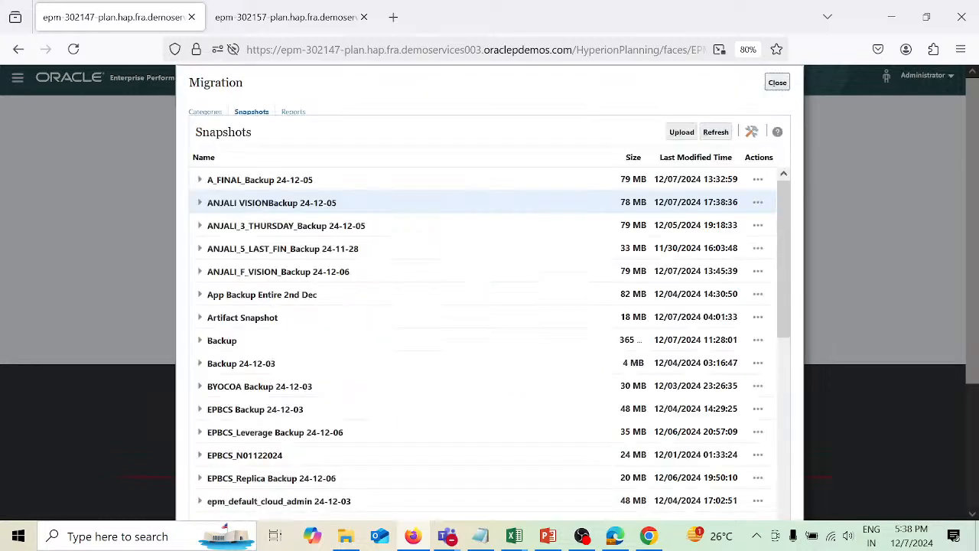
{"action": "left_click", "coordinate": [778, 82]}
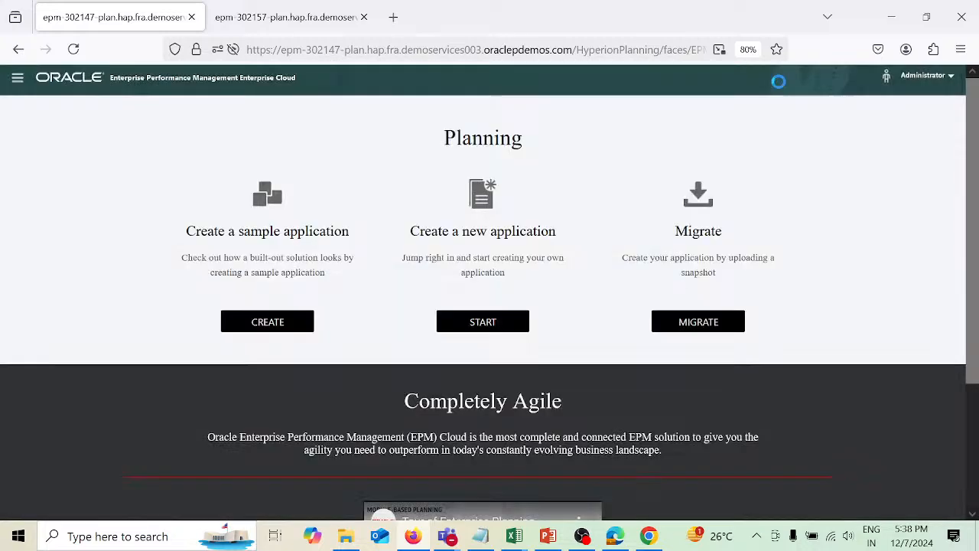
{"action": "left_click", "coordinate": [264, 18]}
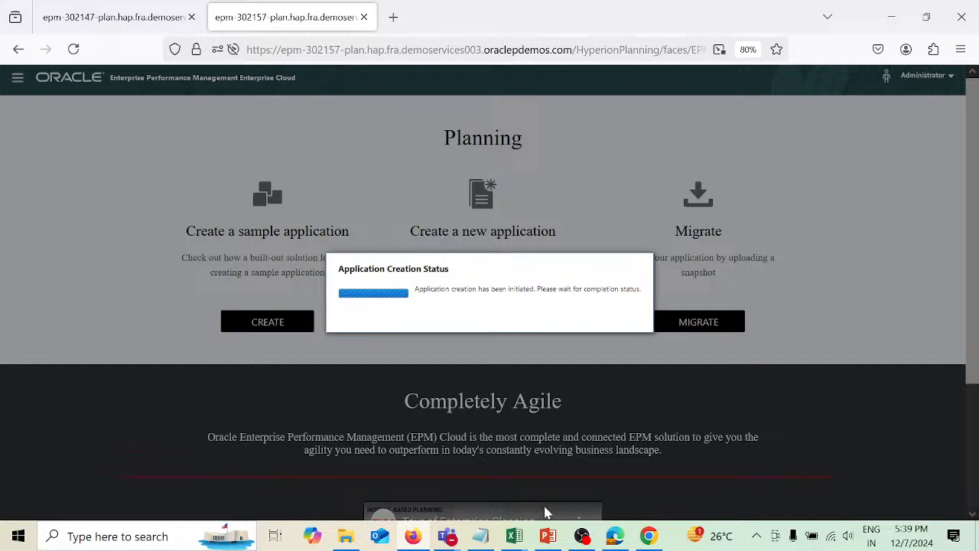
{"action": "mouse_move", "coordinate": [448, 536]}
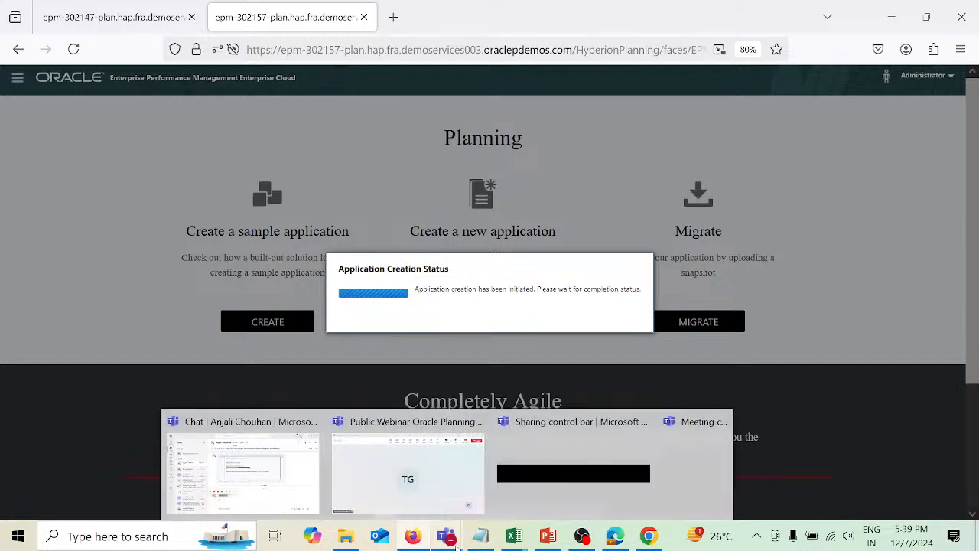
{"action": "left_click", "coordinate": [453, 498]}
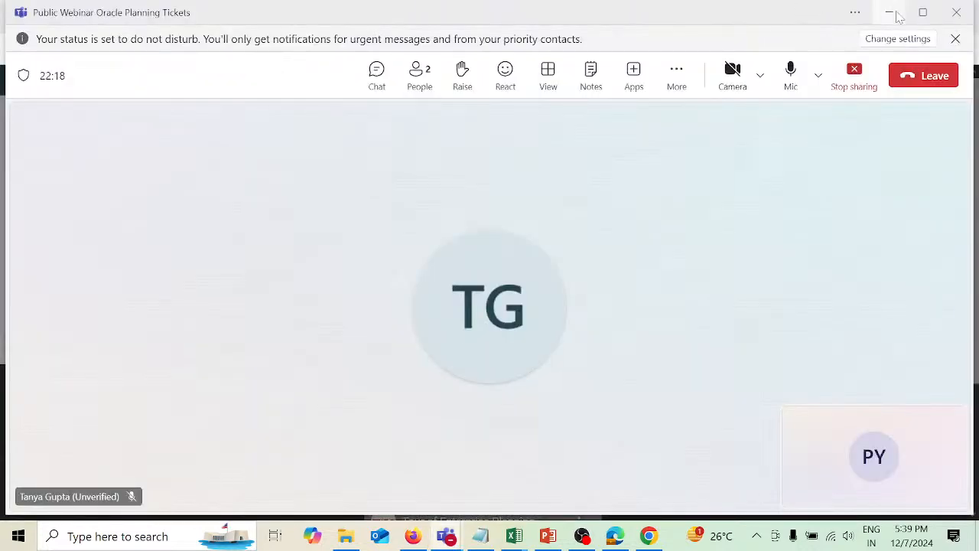
{"action": "left_click", "coordinate": [890, 14]}
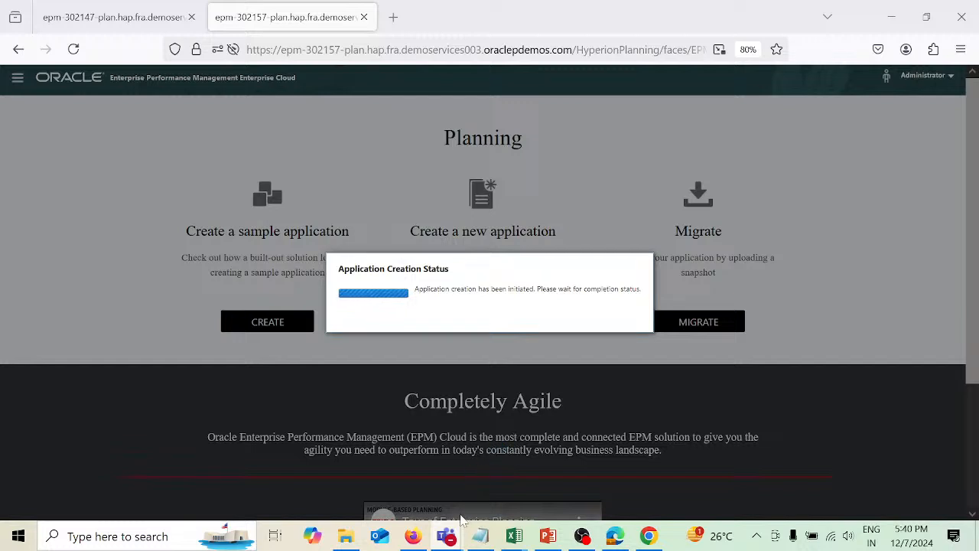
{"action": "mouse_move", "coordinate": [448, 534]}
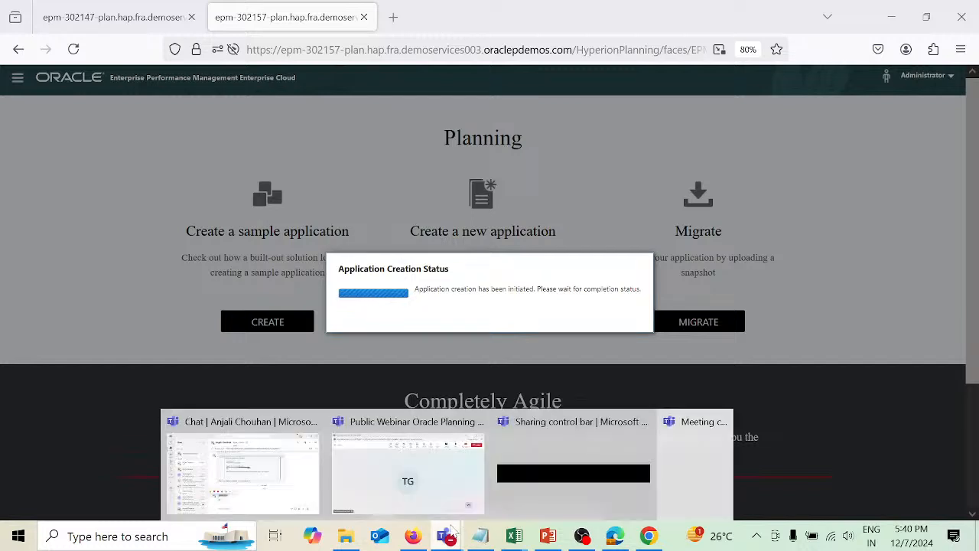
{"action": "left_click", "coordinate": [452, 468]}
{"action": "left_click", "coordinate": [860, 74]}
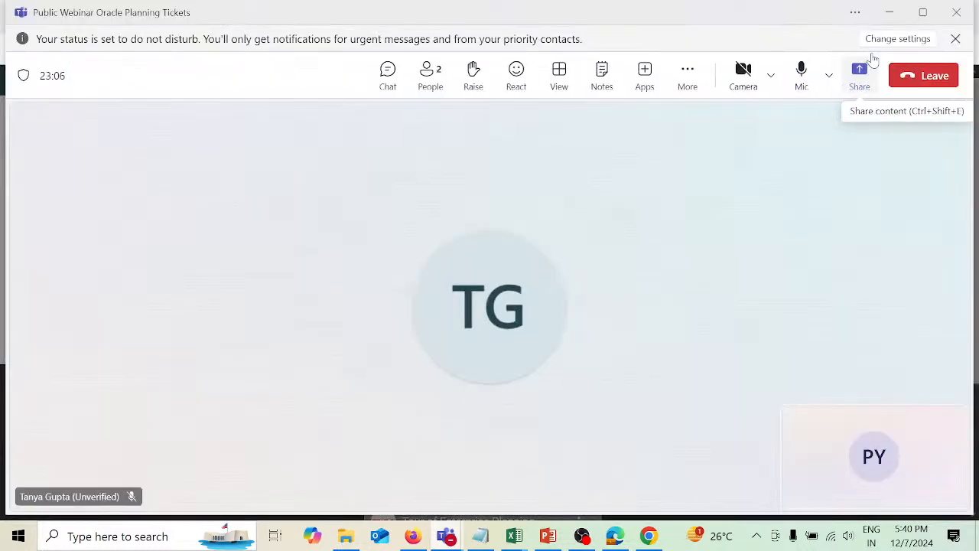
{"action": "left_click", "coordinate": [889, 12]}
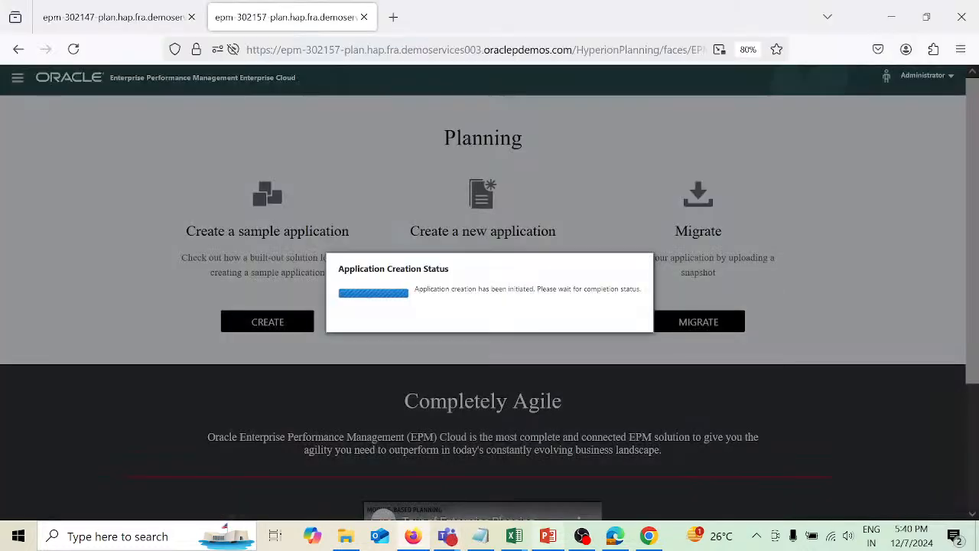
{"action": "mouse_move", "coordinate": [620, 540]}
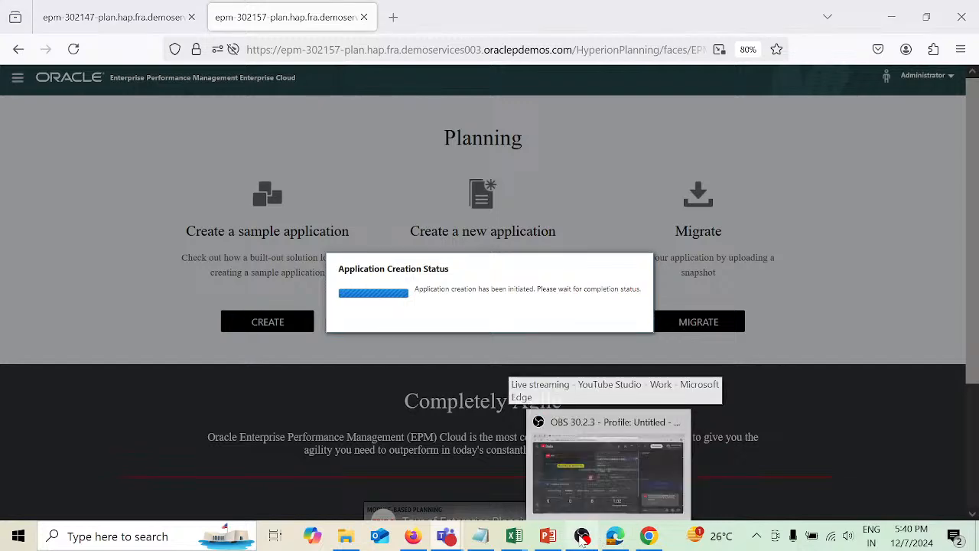
{"action": "left_click", "coordinate": [583, 537]}
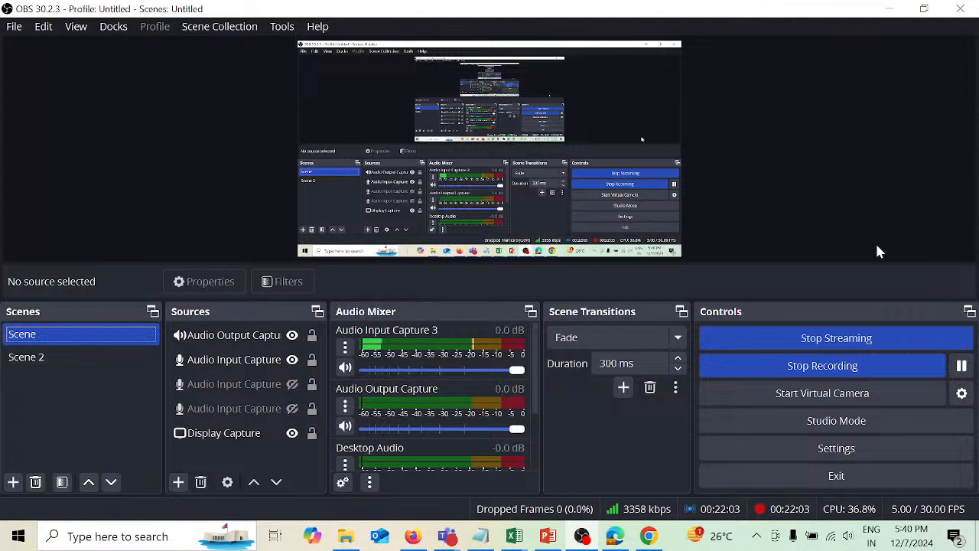
{"action": "left_click", "coordinate": [84, 360]}
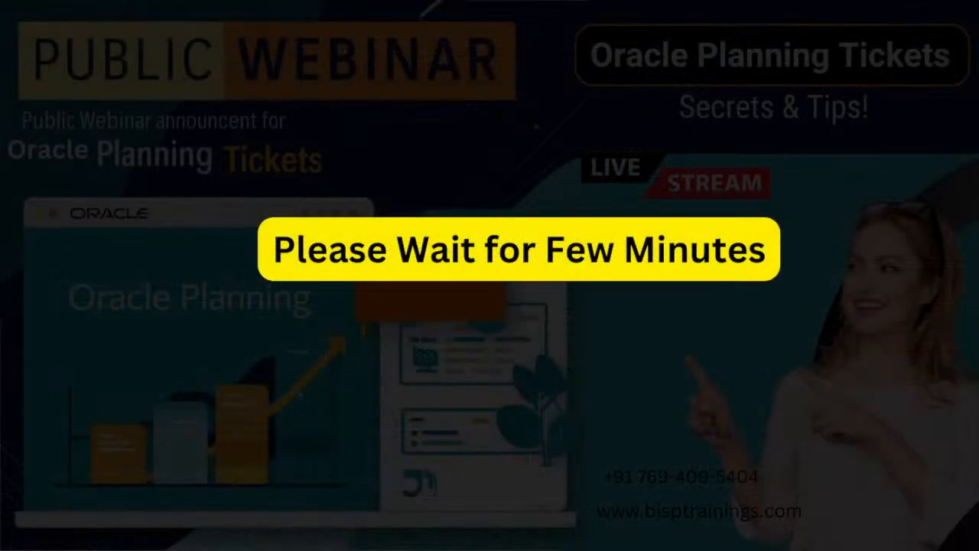
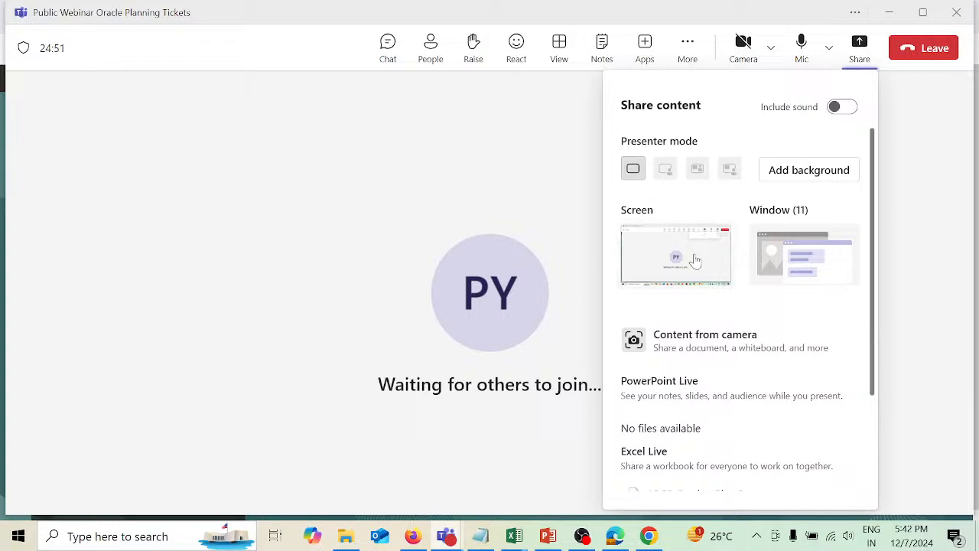
Share the entire screen in the Teams meeting and minimise the meeting window.
{"action": "left_click", "coordinate": [696, 261]}
{"action": "left_click", "coordinate": [890, 13]}
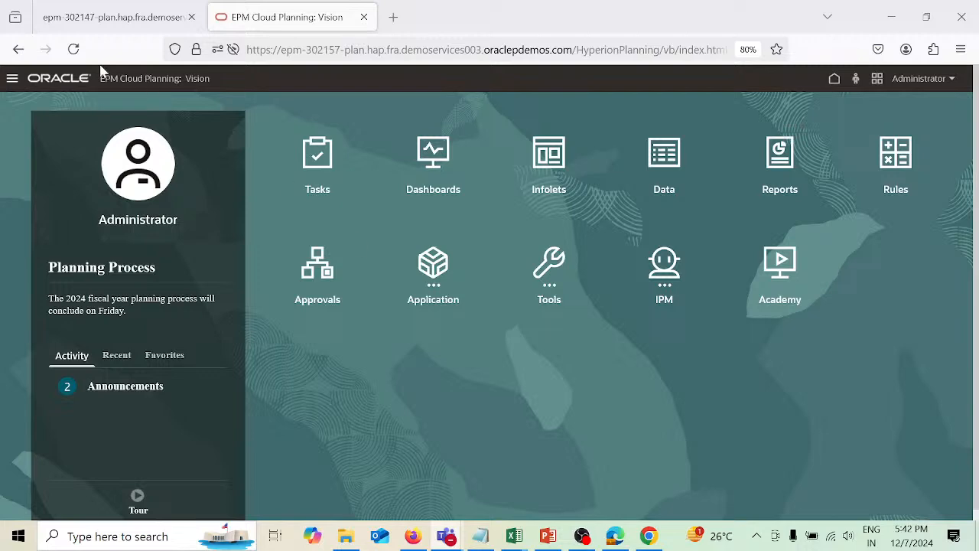
Open the Account dimension of the Plan1 cube and expand the balance sheet hierarchy down to member 1110.
{"action": "left_click", "coordinate": [11, 82]}
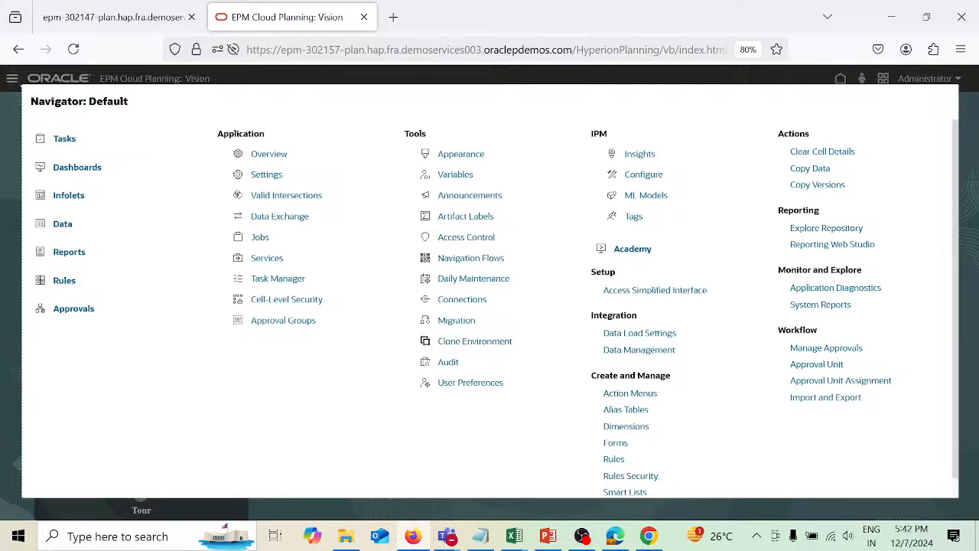
{"action": "left_click", "coordinate": [646, 428]}
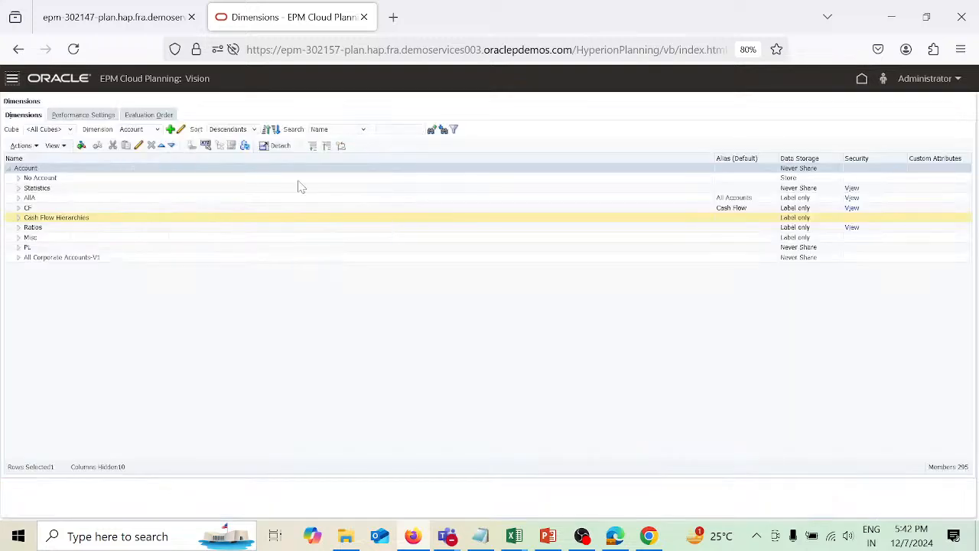
{"action": "left_click", "coordinate": [70, 131]}
{"action": "left_click", "coordinate": [58, 158]}
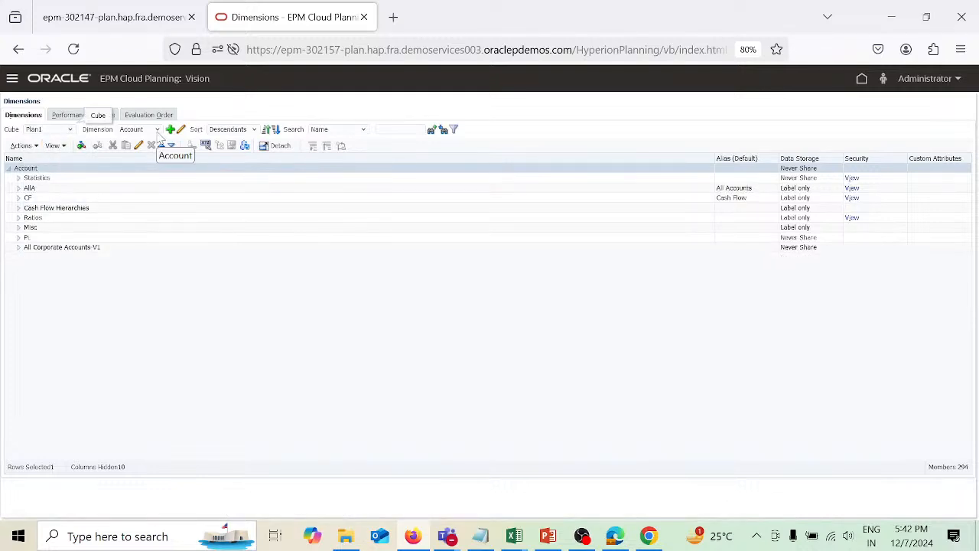
{"action": "left_click", "coordinate": [19, 188]}
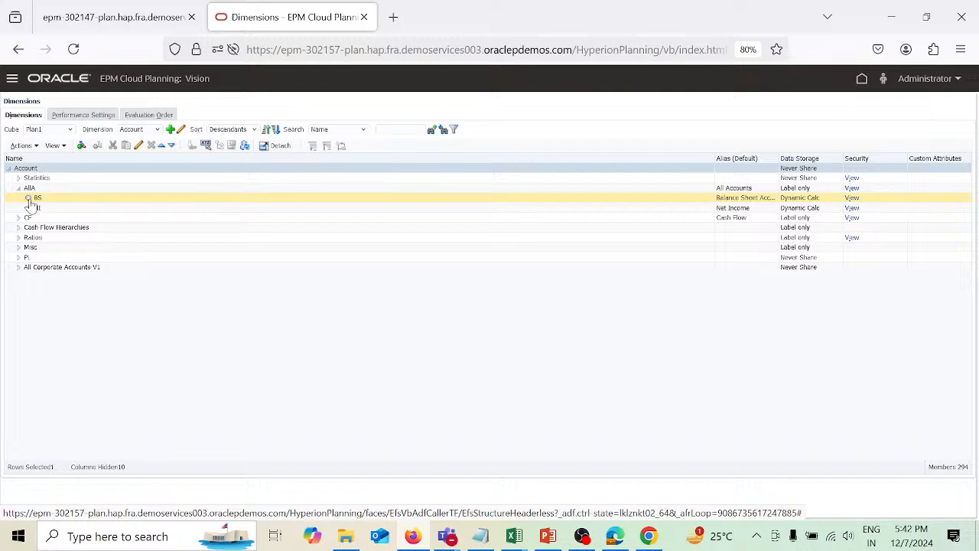
{"action": "left_click", "coordinate": [28, 199]}
{"action": "left_click", "coordinate": [38, 210]}
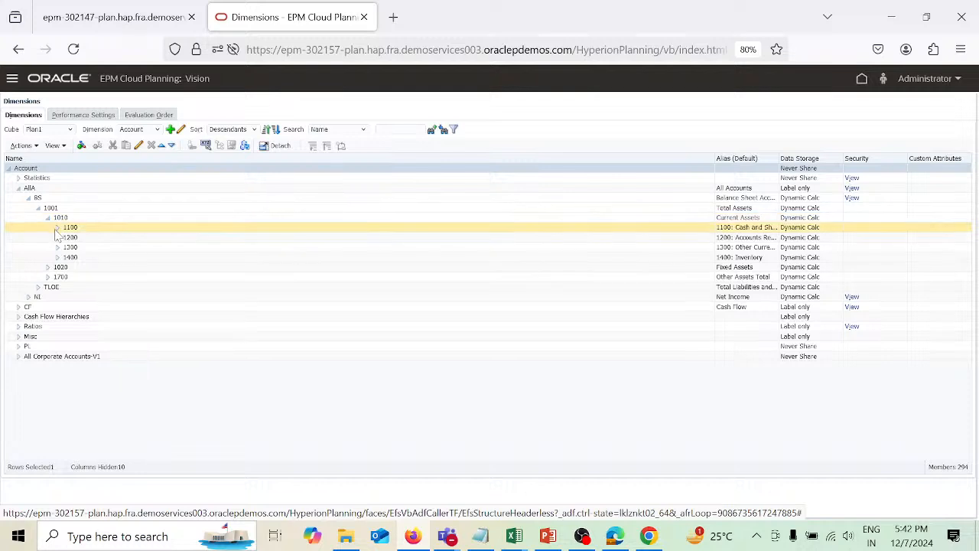
{"action": "left_click", "coordinate": [57, 228]}
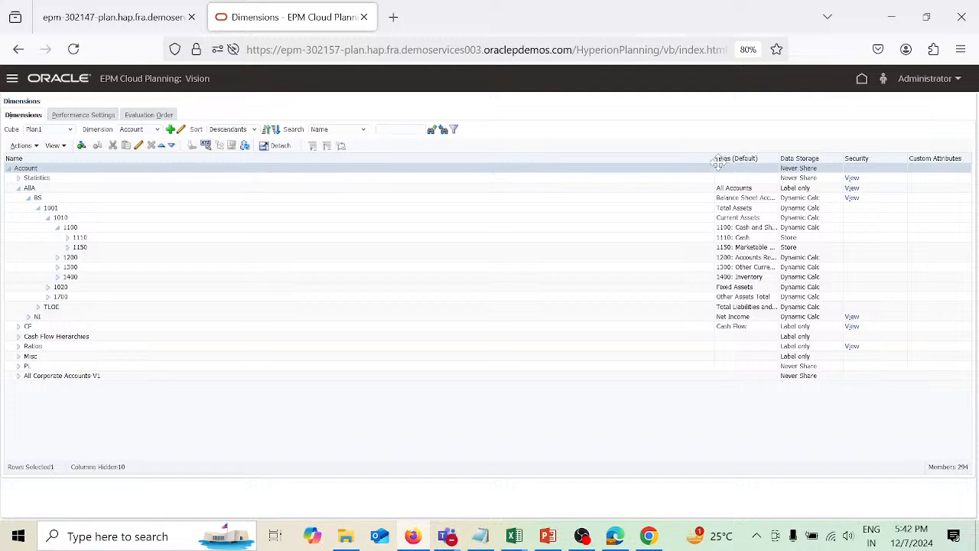
{"action": "left_click_drag", "start_coordinate": [715, 159], "coordinate": [253, 230]}
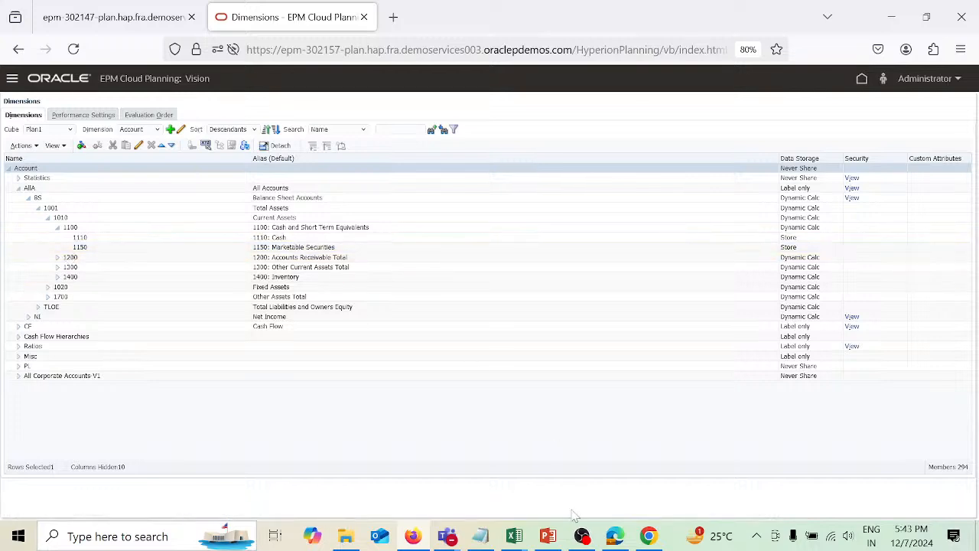
Review the cashmeta worksheet listing the new members, aliases and storage under parent 1110.
{"action": "mouse_move", "coordinate": [512, 540]}
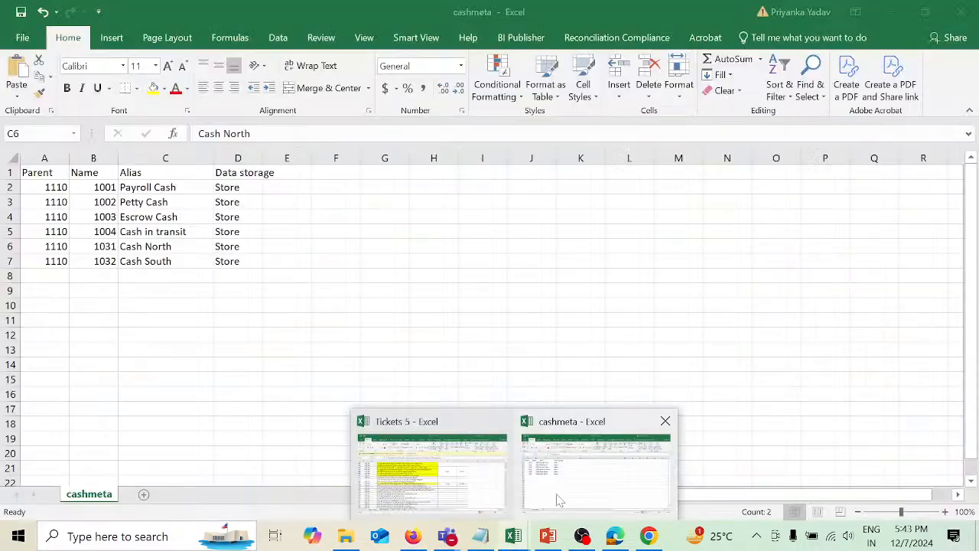
{"action": "left_click", "coordinate": [558, 498]}
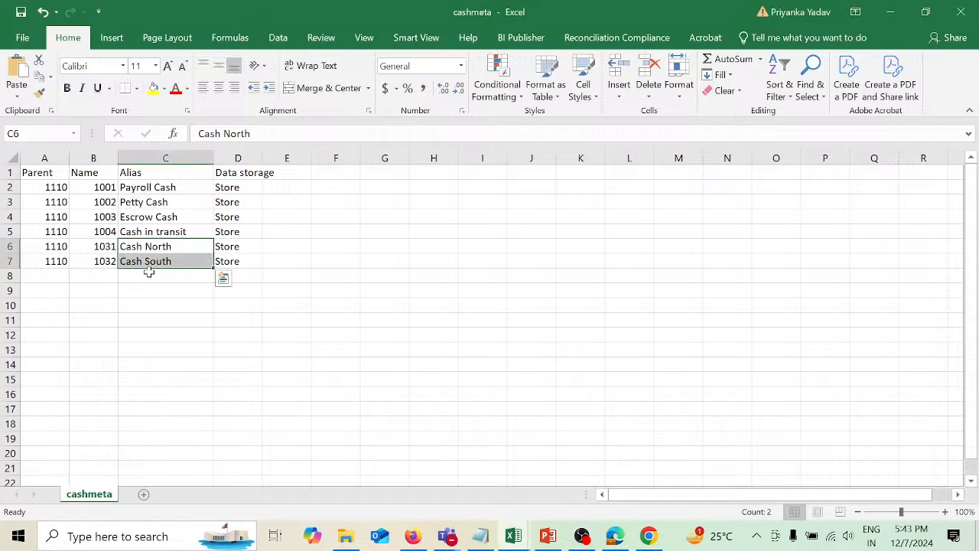
{"action": "left_click_drag", "start_coordinate": [103, 246], "coordinate": [135, 258]}
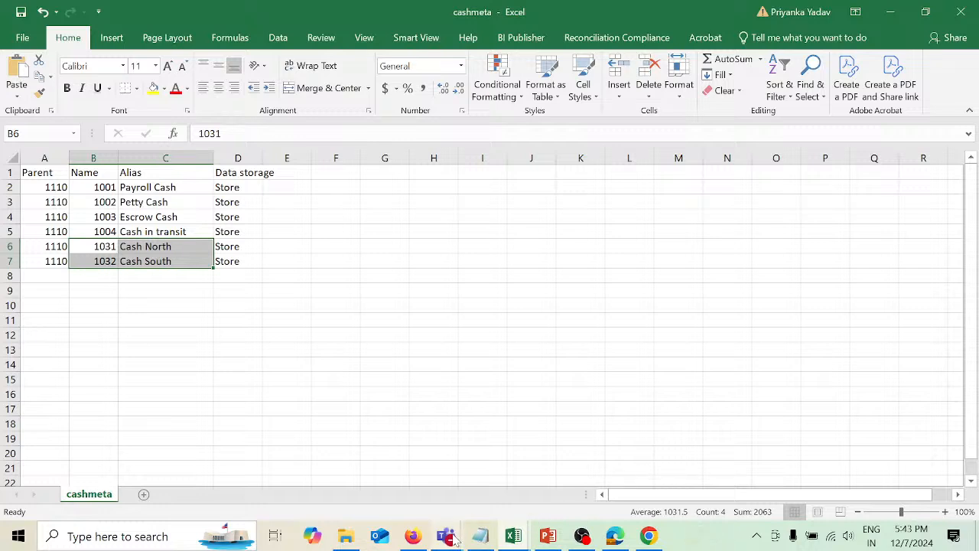
{"action": "mouse_move", "coordinate": [453, 540]}
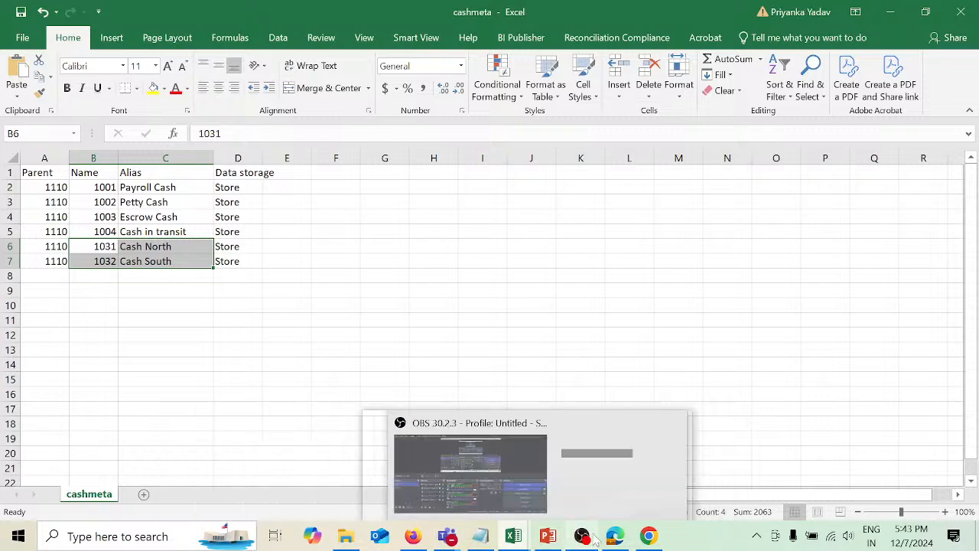
{"action": "mouse_move", "coordinate": [649, 540]}
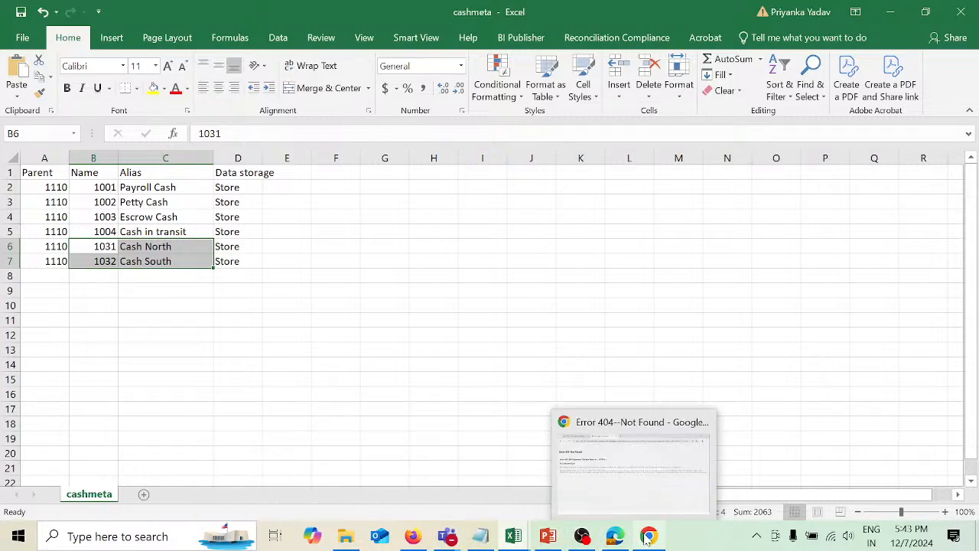
Add child member 1030 under account 1110 with the alias Cash regionwise and save it.
{"action": "left_click", "coordinate": [413, 537]}
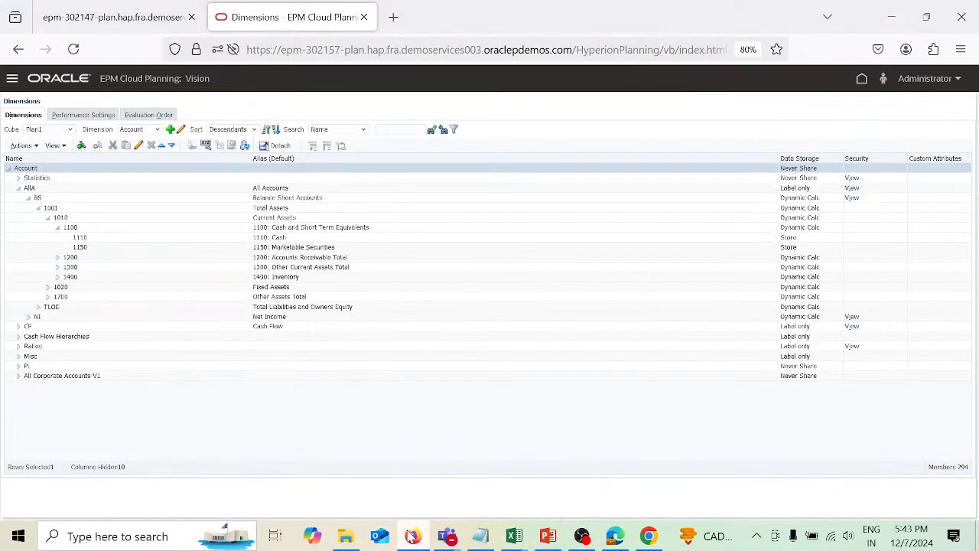
{"action": "left_click", "coordinate": [124, 237]}
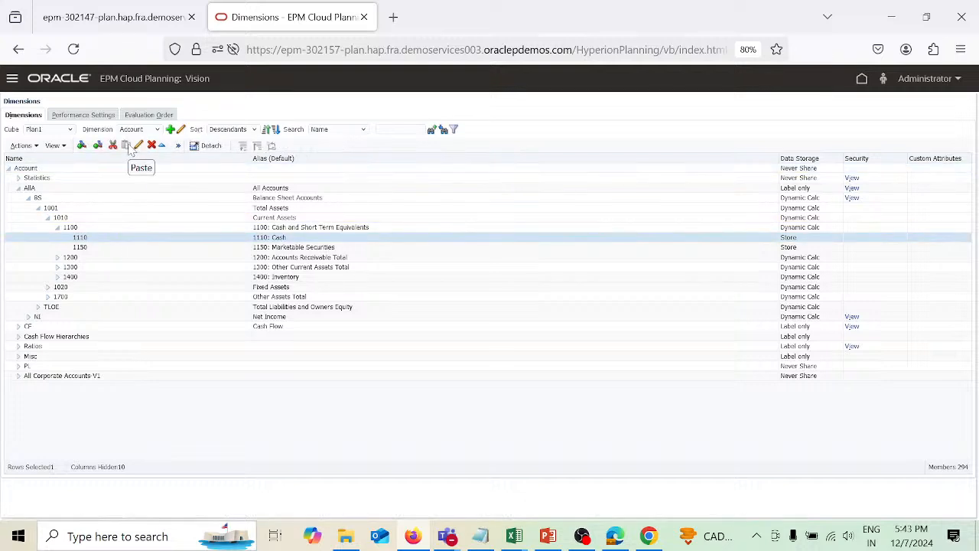
{"action": "left_click", "coordinate": [82, 145]}
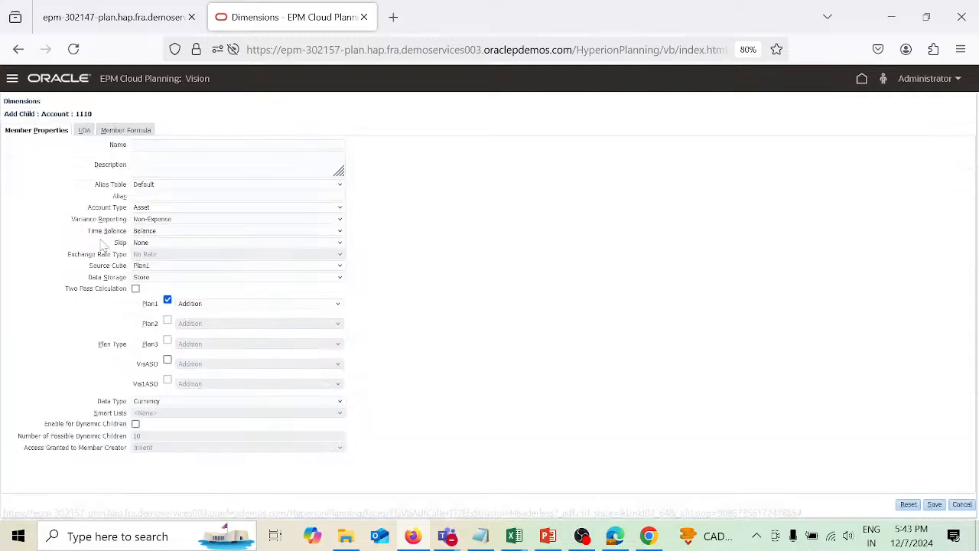
{"action": "left_click", "coordinate": [157, 144]}
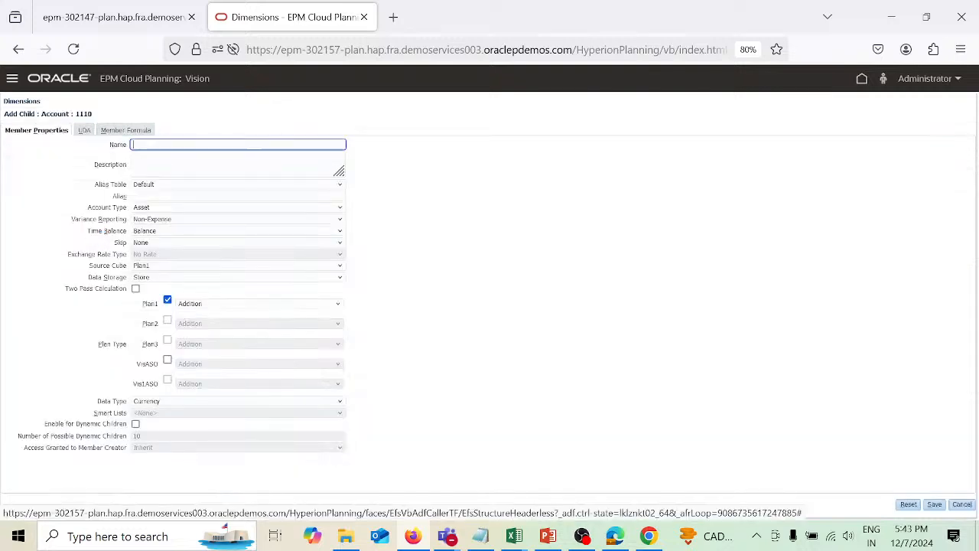
{"action": "type", "text": "1030"}
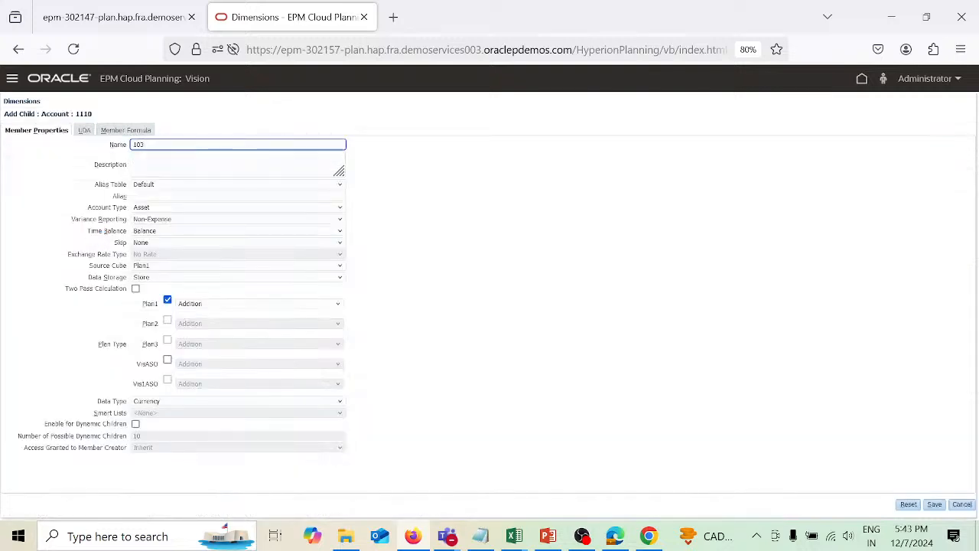
{"action": "left_click", "coordinate": [157, 196]}
{"action": "type", "text": "Cash reg"}
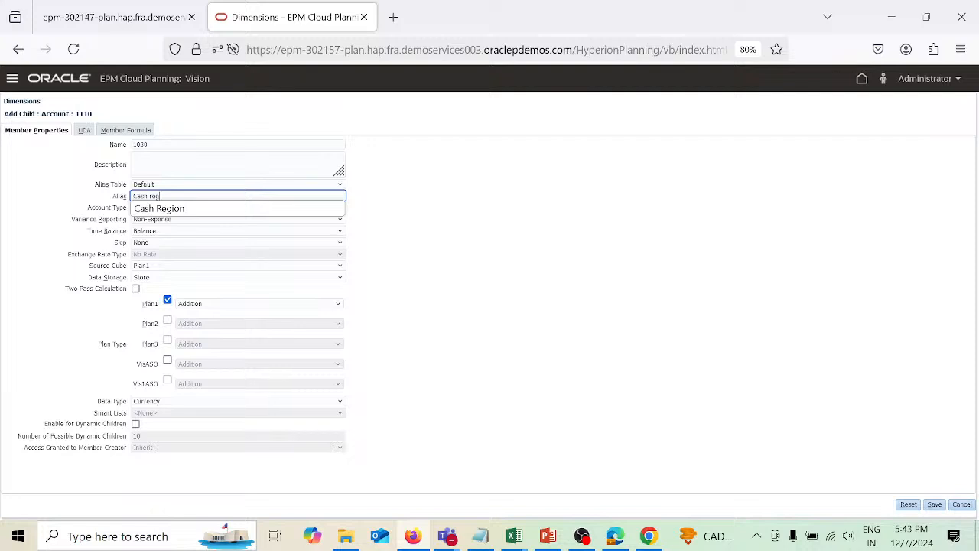
{"action": "type", "text": "ionwise"}
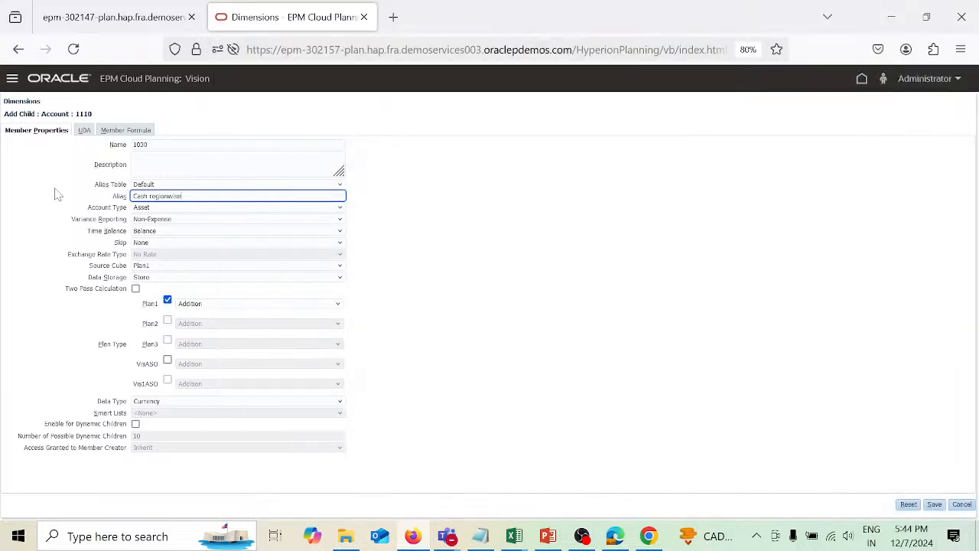
{"action": "left_click", "coordinate": [935, 505]}
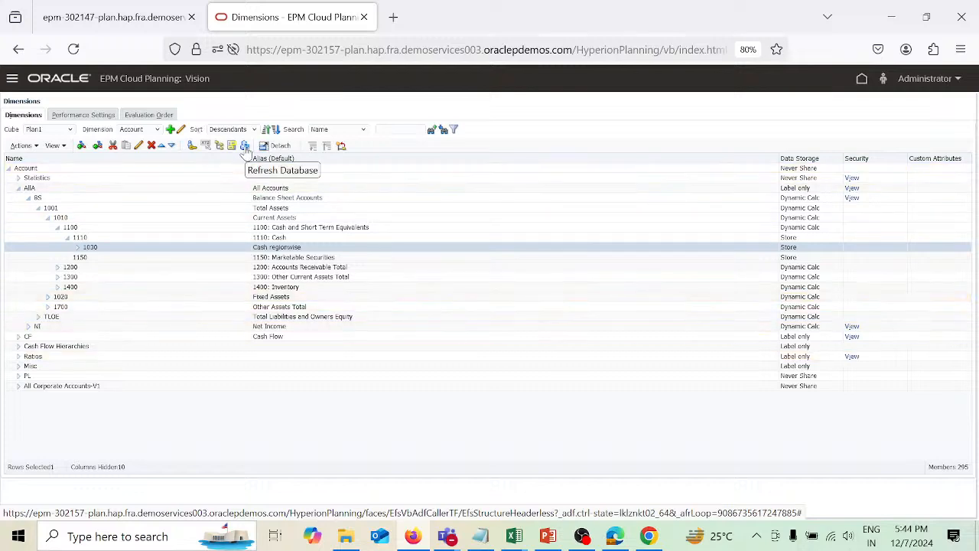
Refresh the database to push the updated outline to the cubes.
{"action": "left_click", "coordinate": [245, 146]}
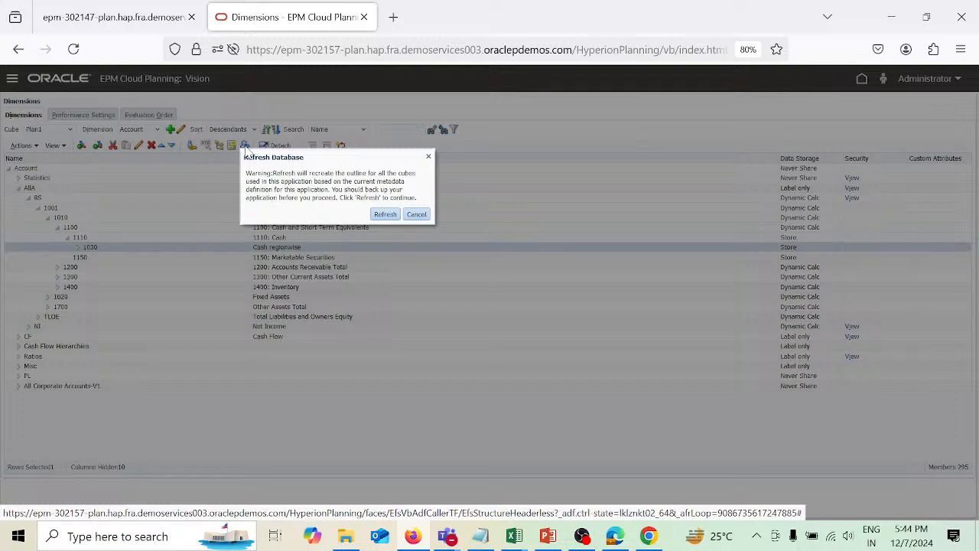
{"action": "left_click", "coordinate": [384, 215]}
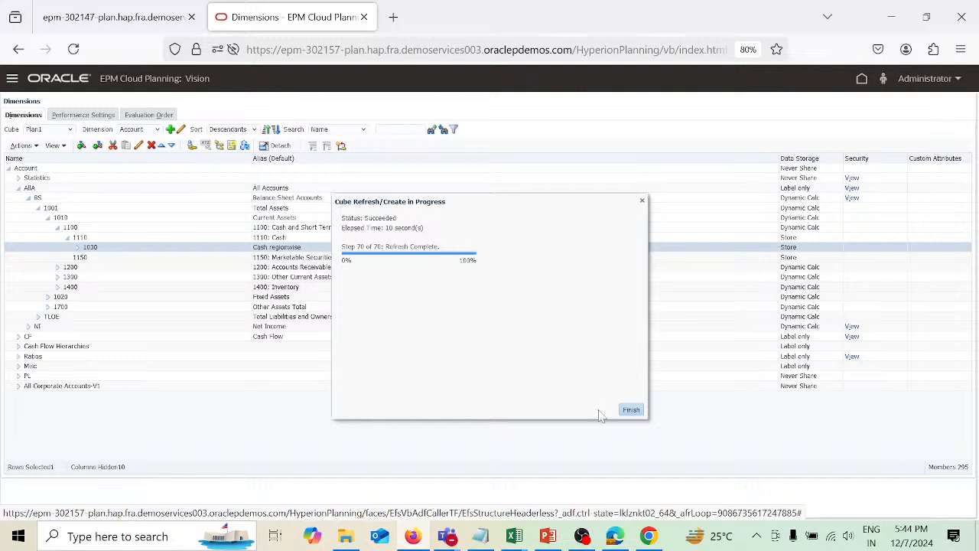
{"action": "left_click", "coordinate": [630, 409]}
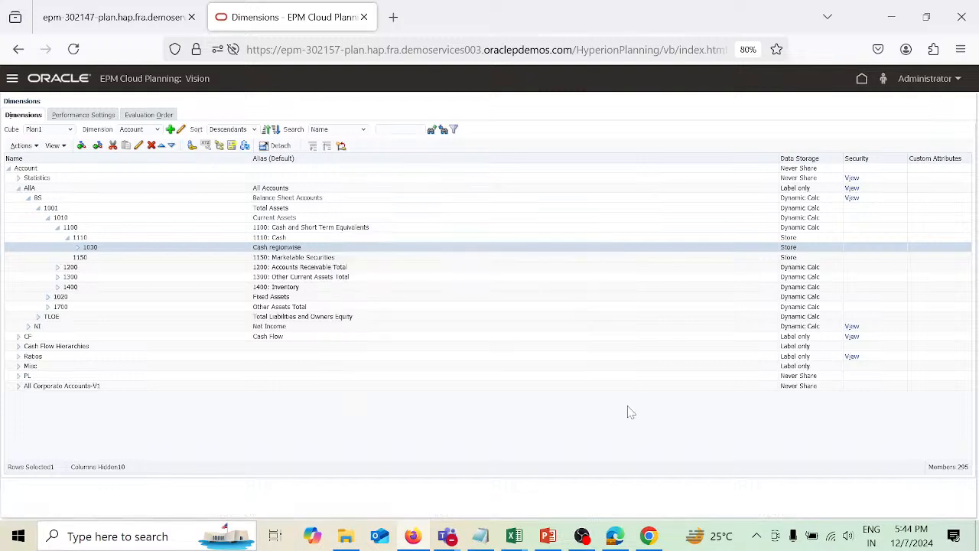
Open the list of applications registered in Data Exchange.
{"action": "left_click", "coordinate": [862, 80]}
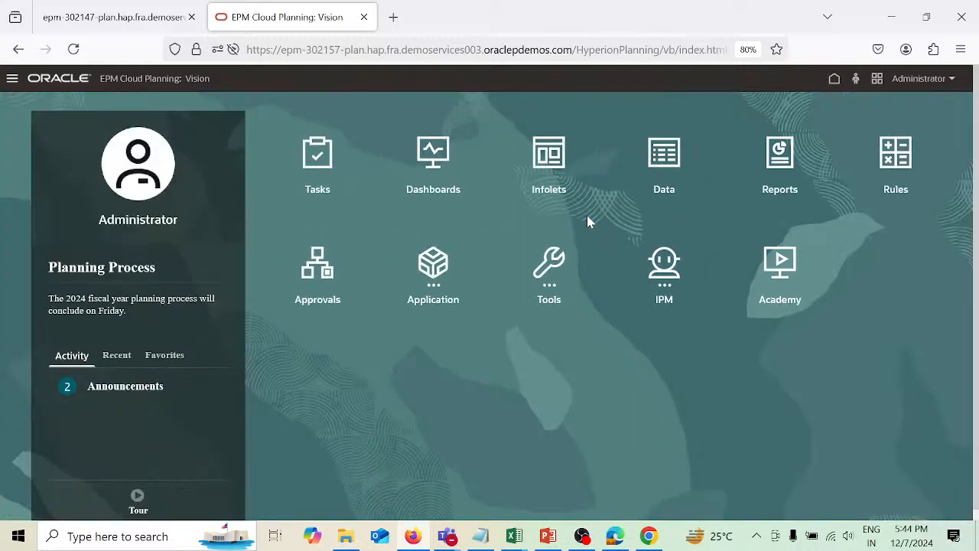
{"action": "left_click", "coordinate": [431, 269]}
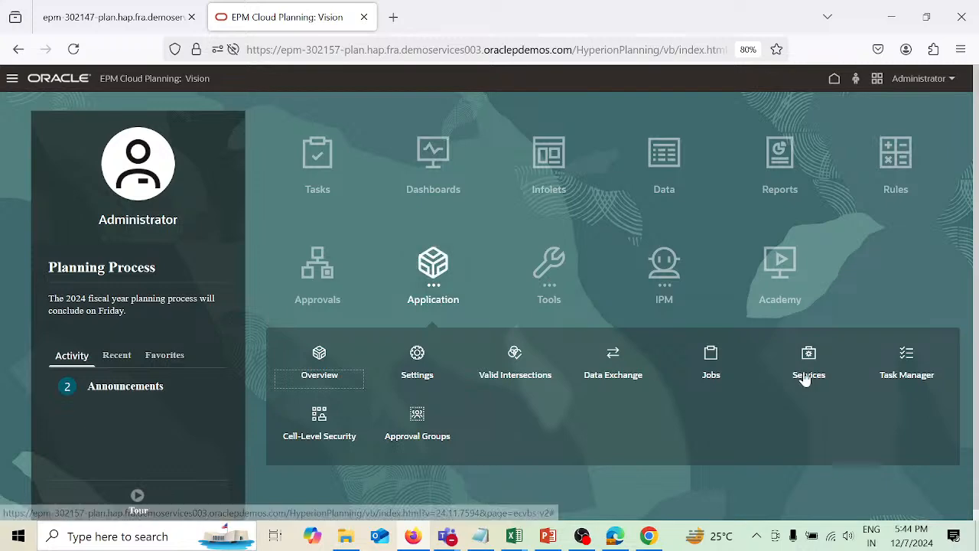
{"action": "left_click", "coordinate": [612, 361]}
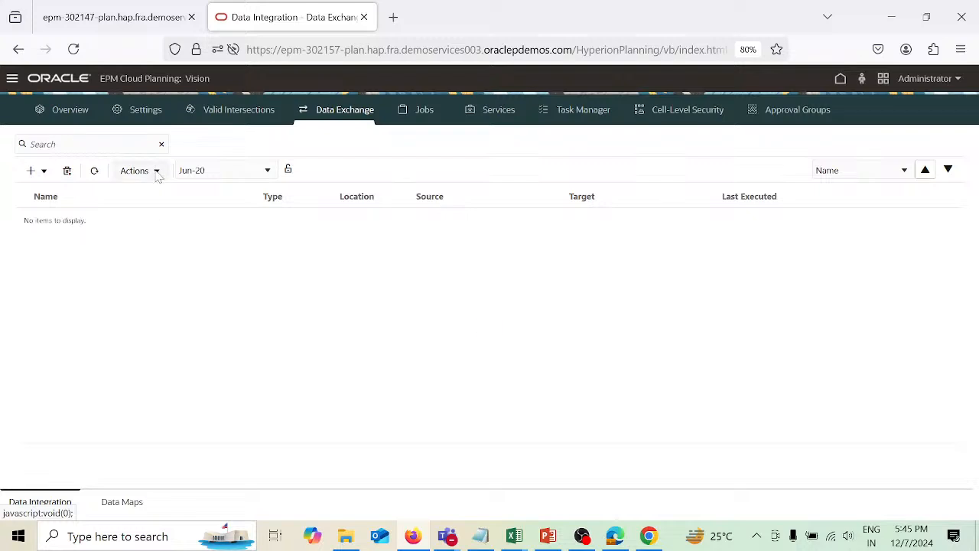
{"action": "left_click", "coordinate": [157, 170]}
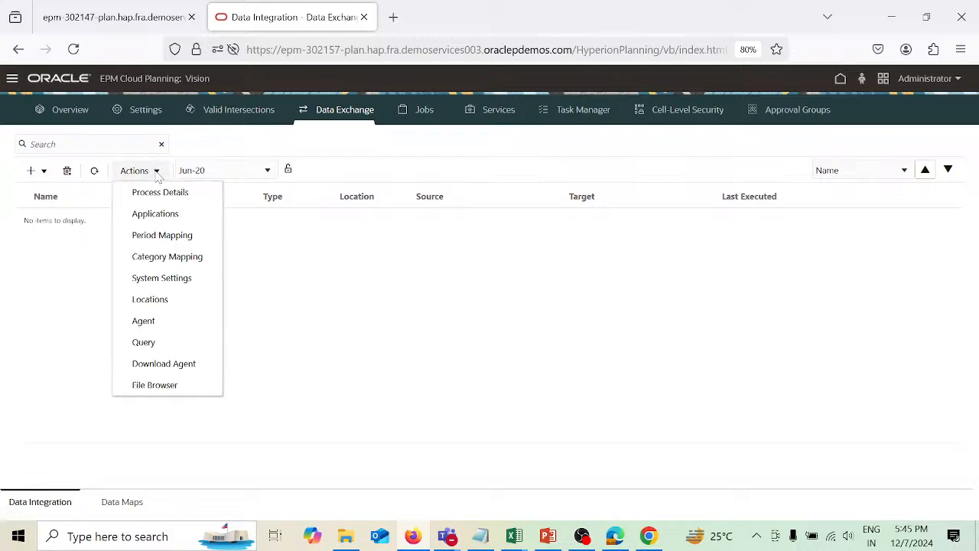
{"action": "left_click", "coordinate": [164, 215]}
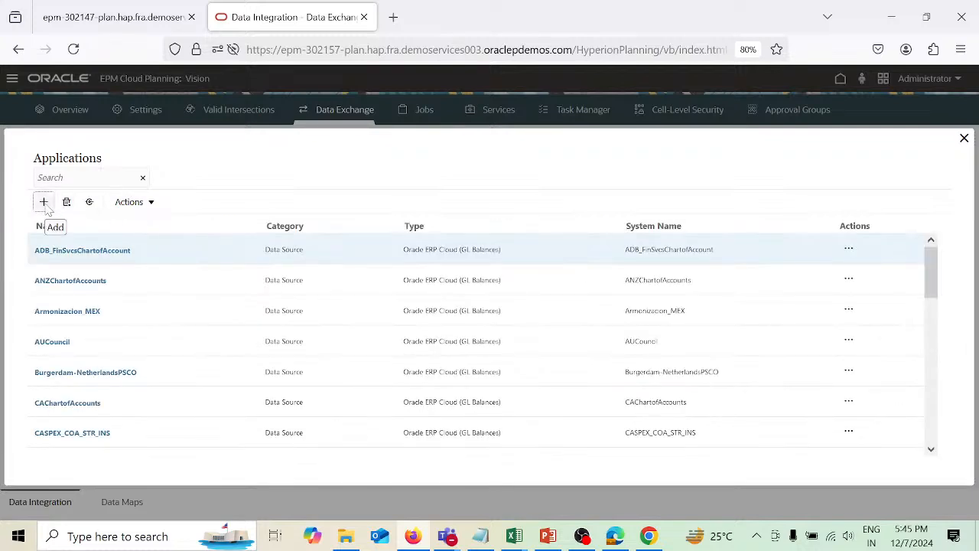
{"action": "left_click", "coordinate": [43, 202]}
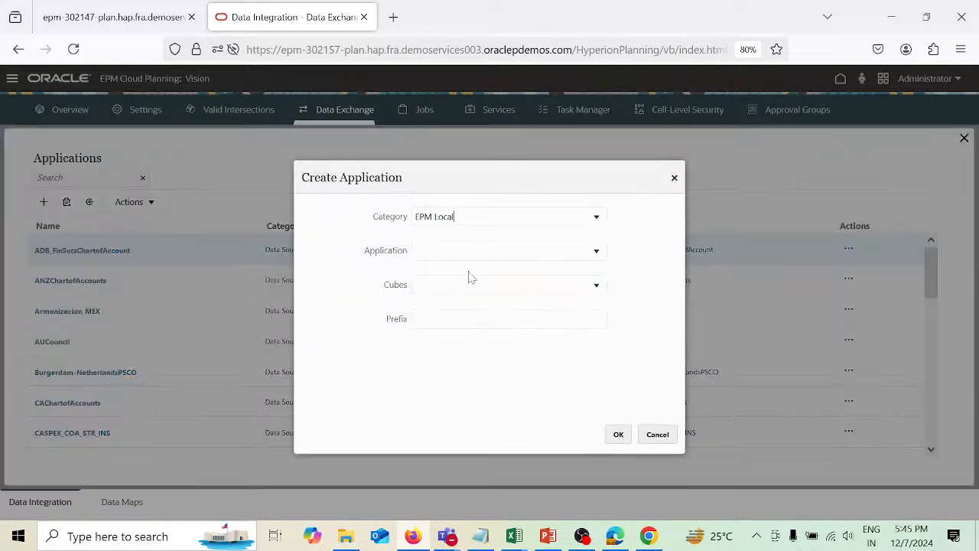
{"action": "left_click", "coordinate": [596, 221]}
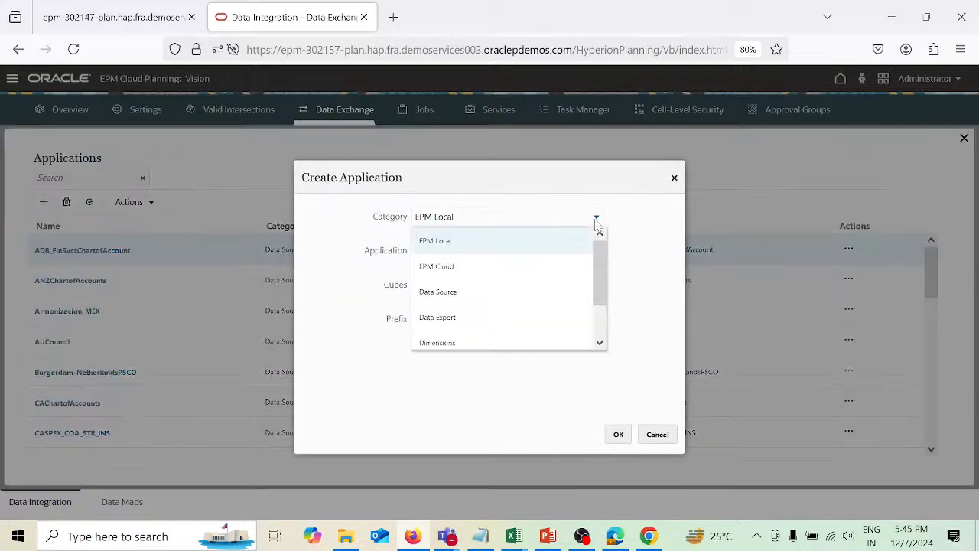
{"action": "left_click", "coordinate": [518, 295]}
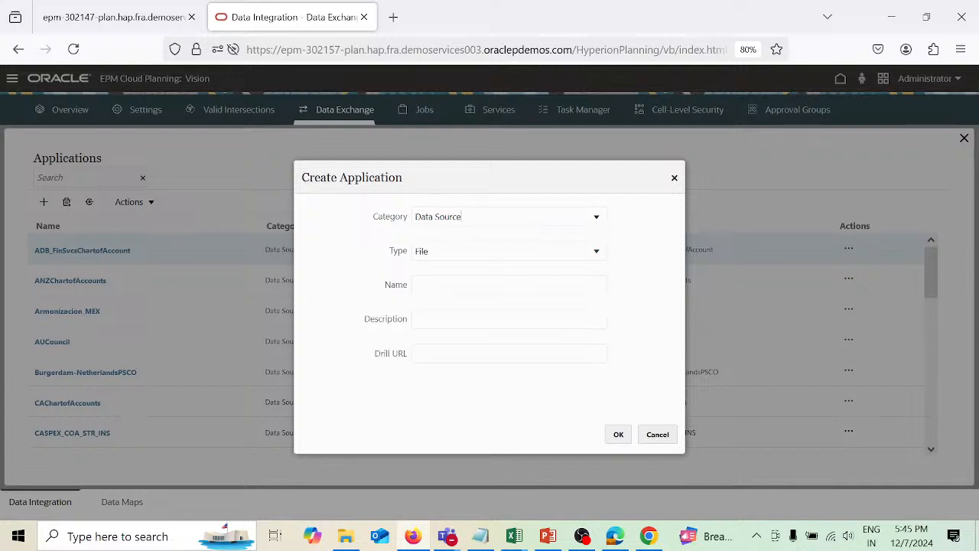
{"action": "left_click", "coordinate": [459, 285]}
{"action": "left_click", "coordinate": [619, 435]}
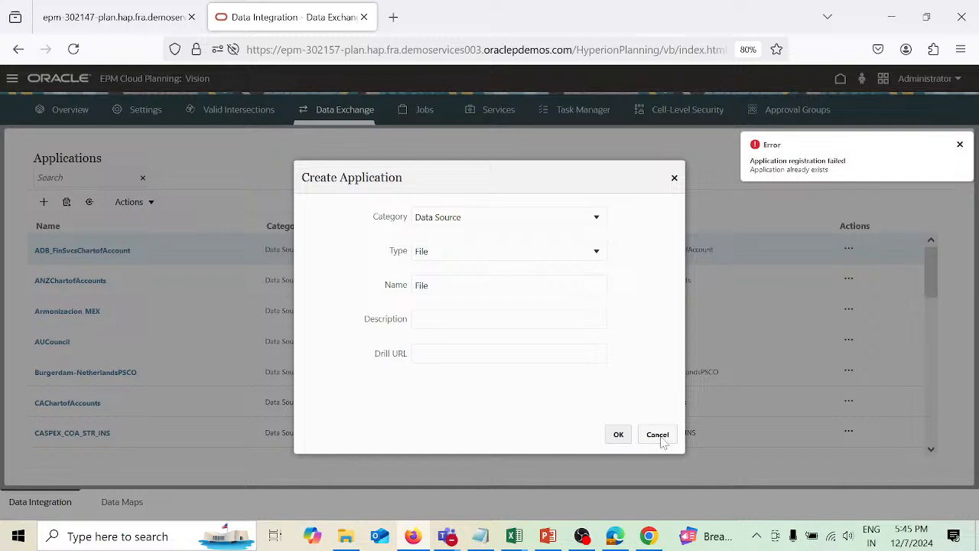
Register a new Dimensions category application for Vision.
{"action": "left_click", "coordinate": [599, 222]}
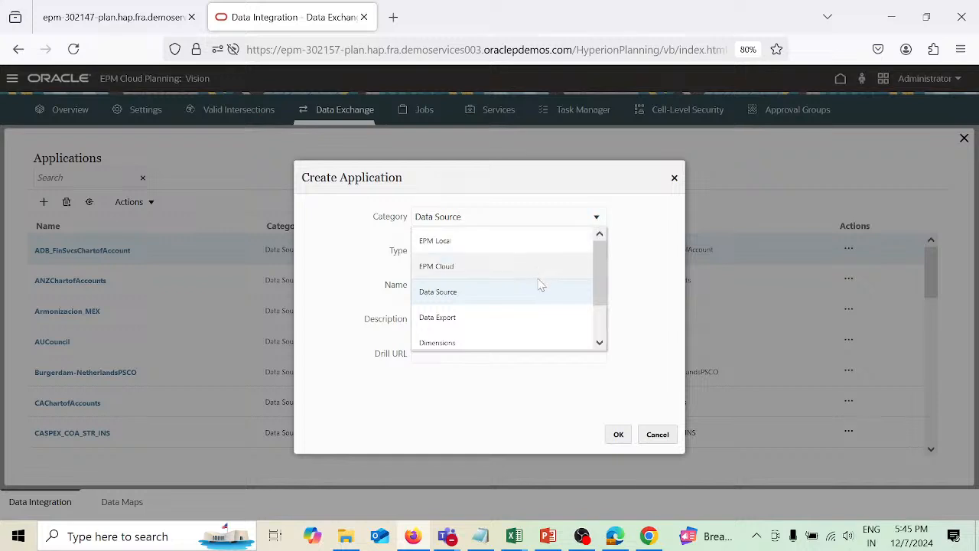
{"action": "left_click", "coordinate": [525, 344]}
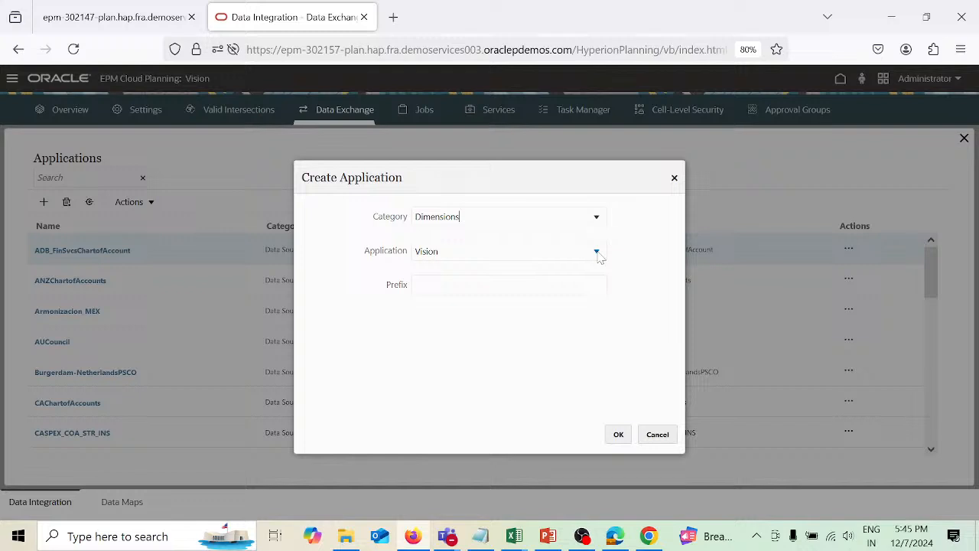
{"action": "left_click", "coordinate": [509, 285]}
{"action": "left_click", "coordinate": [626, 436]}
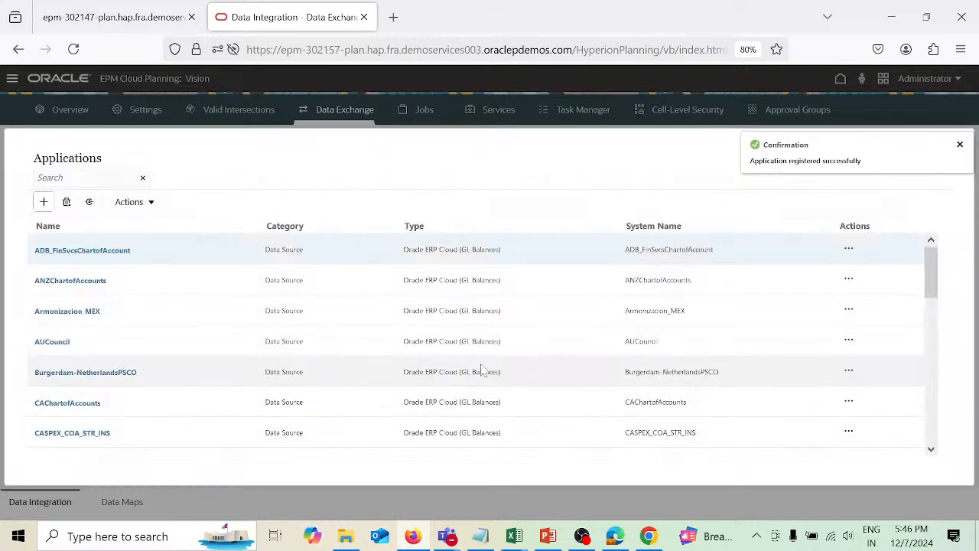
Scroll through the registered Data Exchange applications list to review the new Vision dimension applications, then close it.
{"action": "scroll", "coordinate": [120, 380], "scroll_direction": "down", "scroll_amount": 3}
{"action": "scroll", "coordinate": [120, 381], "scroll_direction": "down", "scroll_amount": 10}
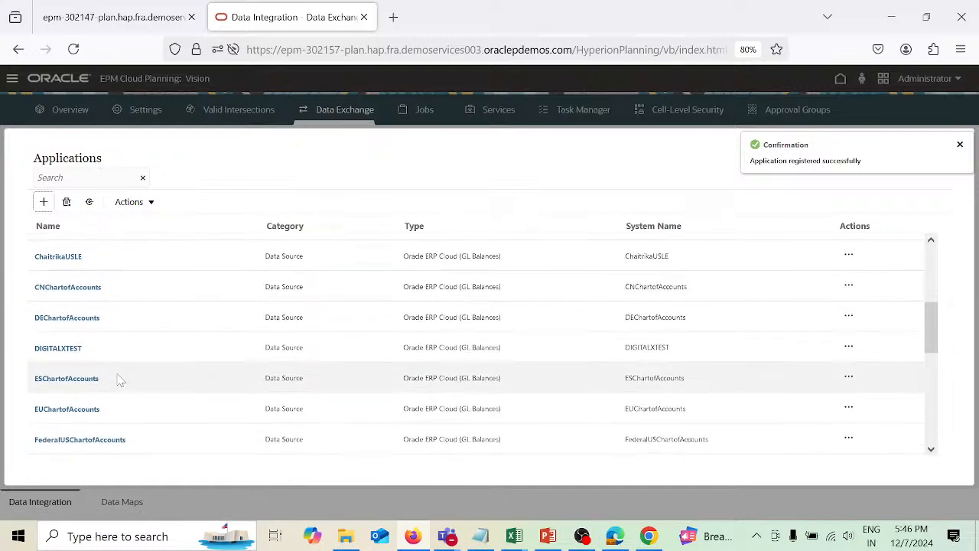
{"action": "scroll", "coordinate": [120, 380], "scroll_direction": "down", "scroll_amount": 6}
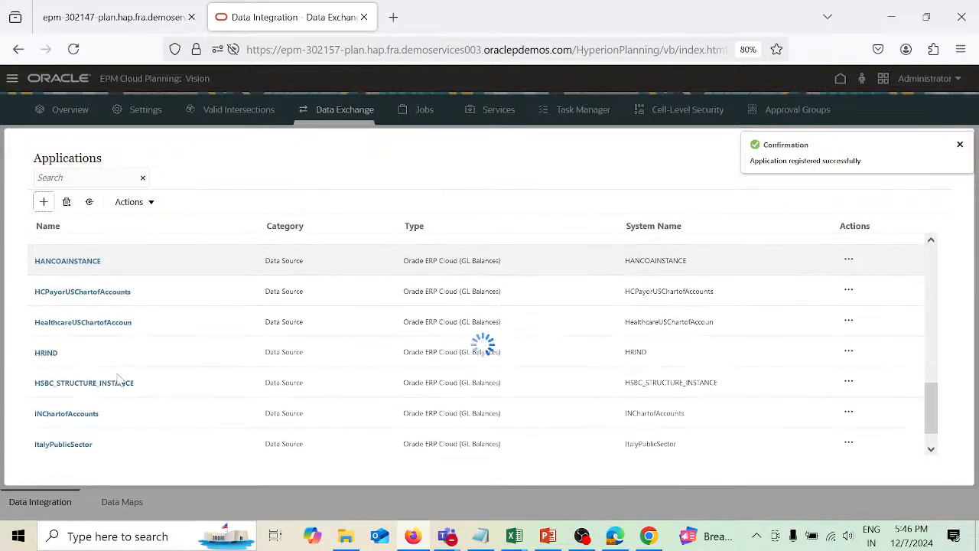
{"action": "scroll", "coordinate": [120, 380], "scroll_direction": "down", "scroll_amount": 6}
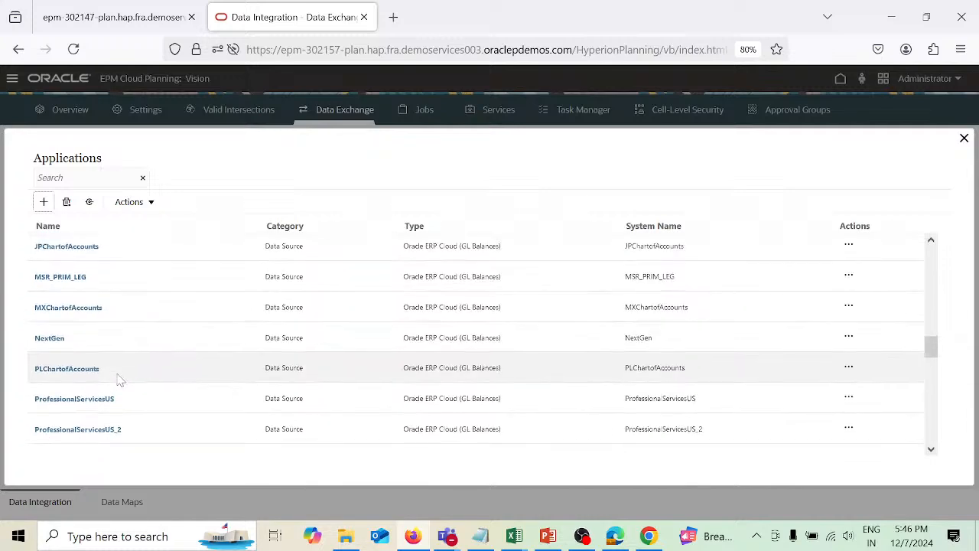
{"action": "scroll", "coordinate": [121, 381], "scroll_direction": "down", "scroll_amount": 10}
{"action": "scroll", "coordinate": [120, 380], "scroll_direction": "down", "scroll_amount": 10}
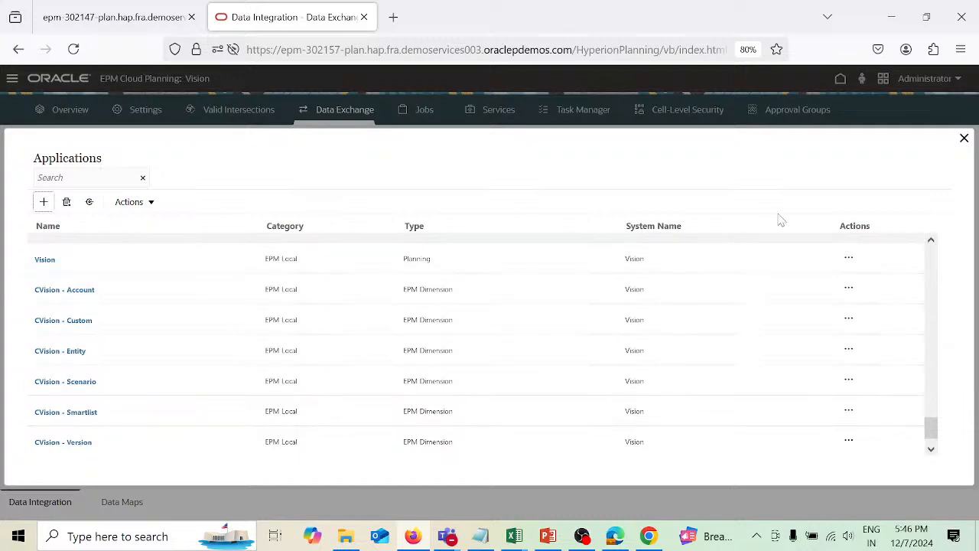
{"action": "left_click", "coordinate": [964, 137]}
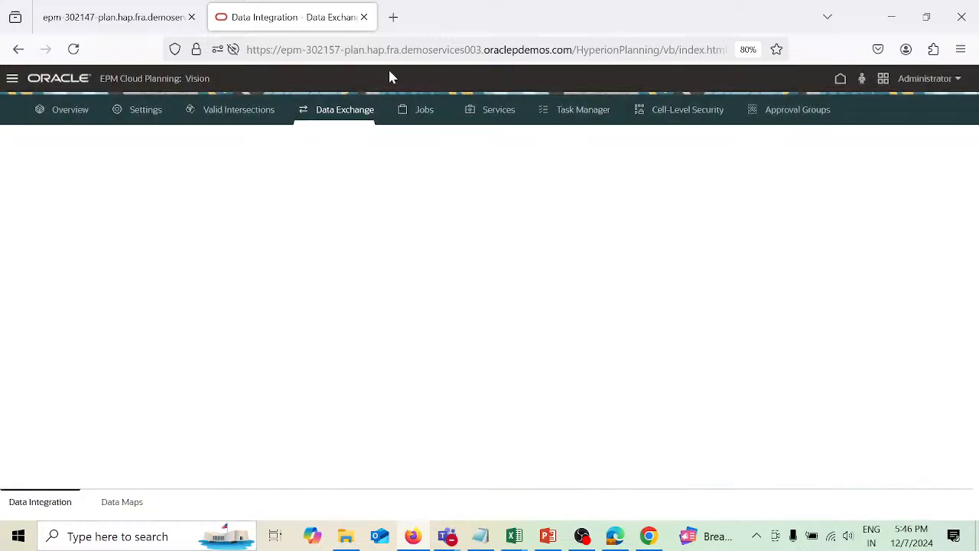
Open Data Management from the navigator.
{"action": "left_click", "coordinate": [12, 79]}
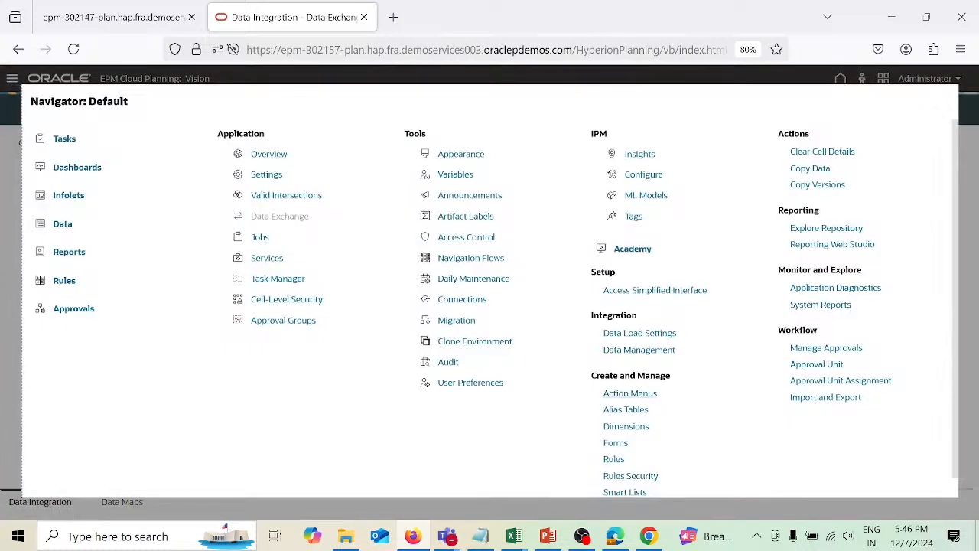
{"action": "left_click", "coordinate": [648, 353]}
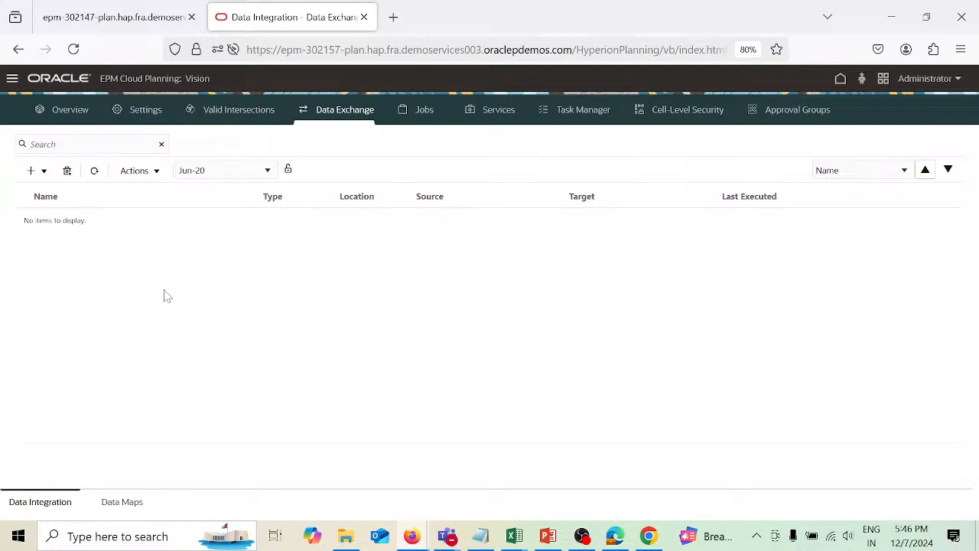
Reopen the Data Exchange applications list and scroll through the registered applications.
{"action": "left_click", "coordinate": [159, 178]}
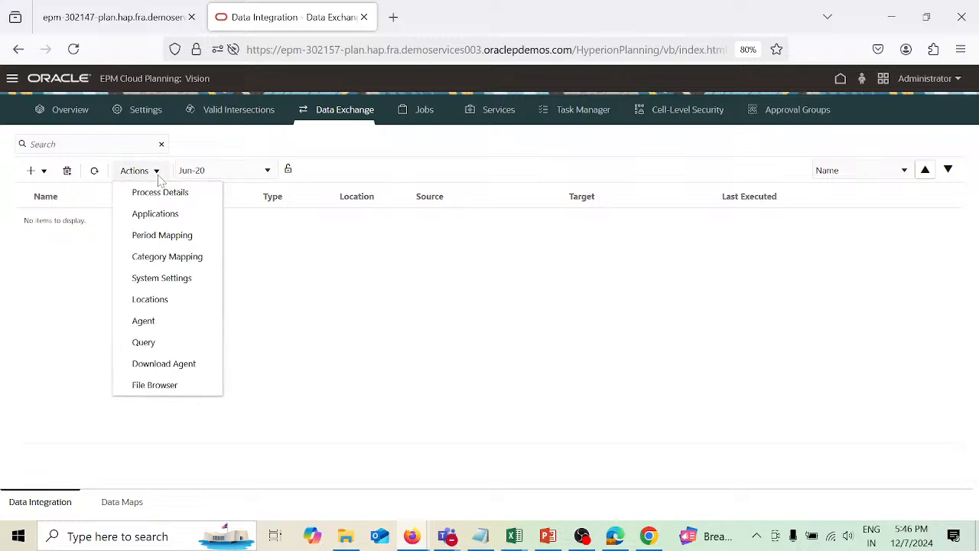
{"action": "left_click", "coordinate": [159, 218]}
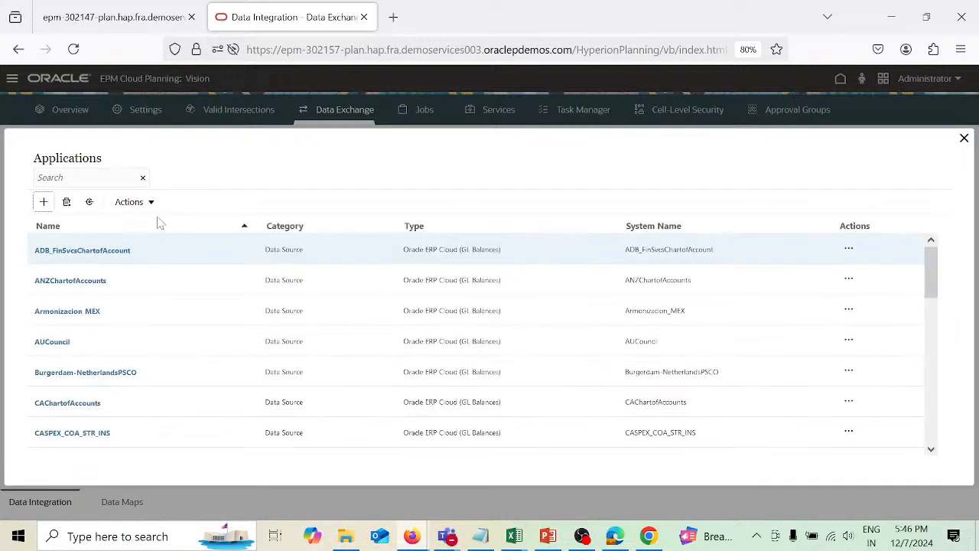
{"action": "scroll", "coordinate": [147, 383], "scroll_direction": "down", "scroll_amount": 10}
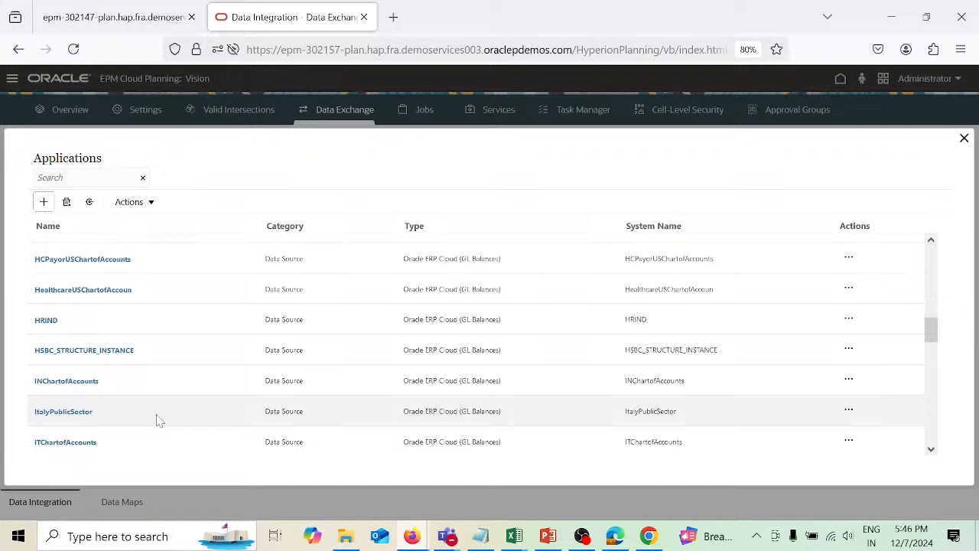
{"action": "scroll", "coordinate": [156, 419], "scroll_direction": "down", "scroll_amount": 3}
{"action": "scroll", "coordinate": [157, 419], "scroll_direction": "down", "scroll_amount": 3}
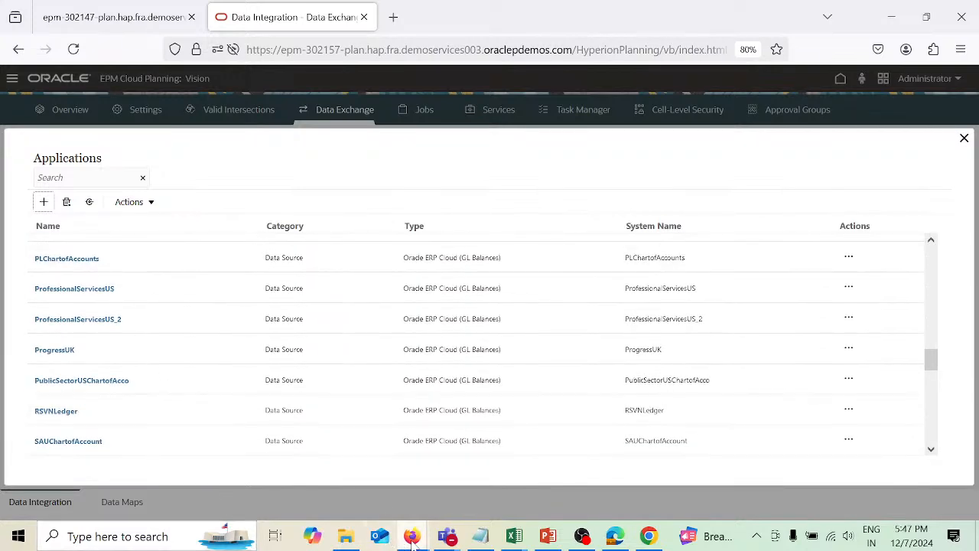
Switch to the Data Management window, maximize it, and open the Import Format setup page.
{"action": "mouse_move", "coordinate": [411, 537]}
{"action": "left_click", "coordinate": [486, 417]}
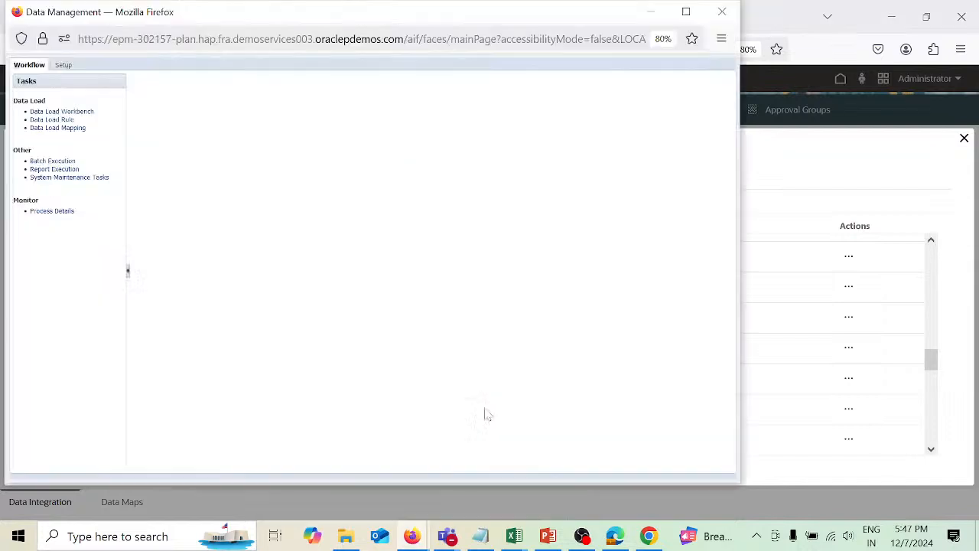
{"action": "left_click", "coordinate": [687, 12]}
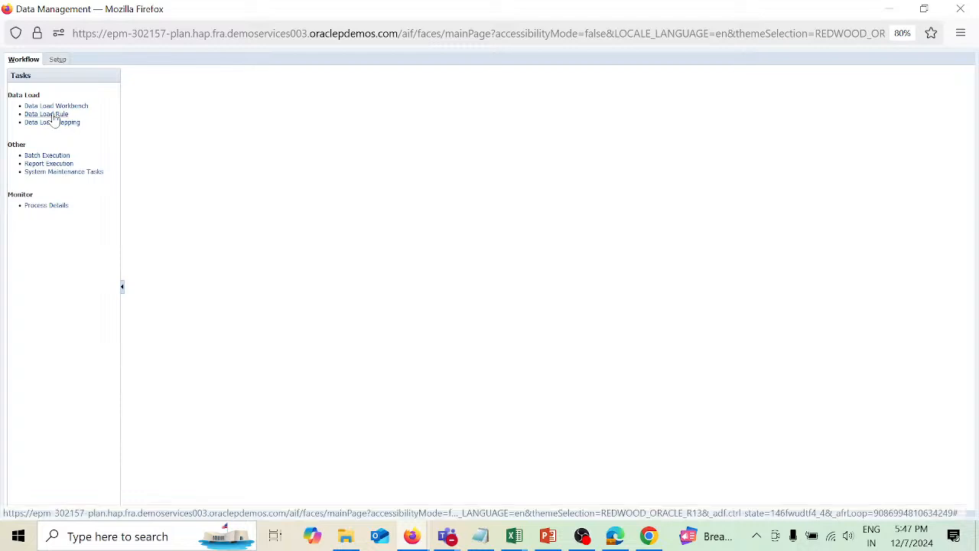
{"action": "left_click", "coordinate": [59, 60]}
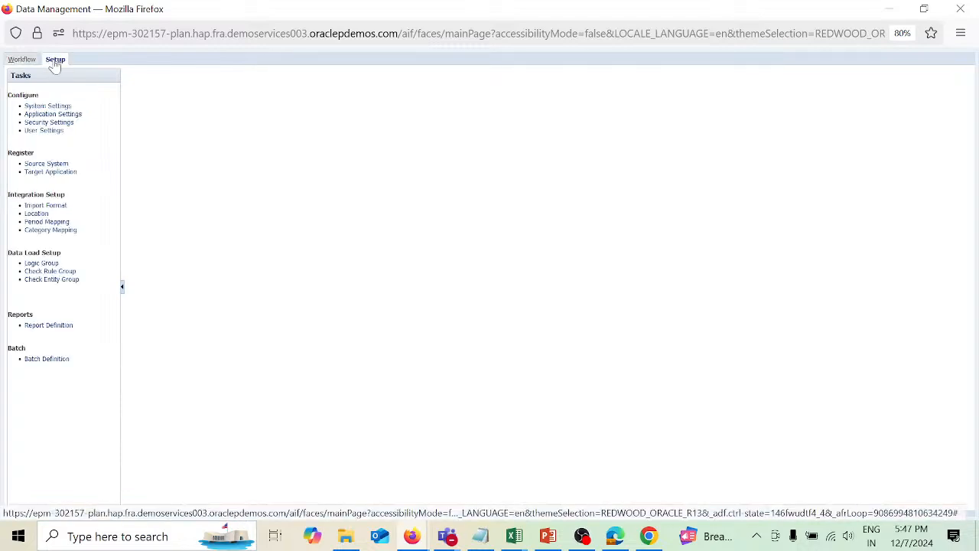
{"action": "left_click", "coordinate": [40, 205]}
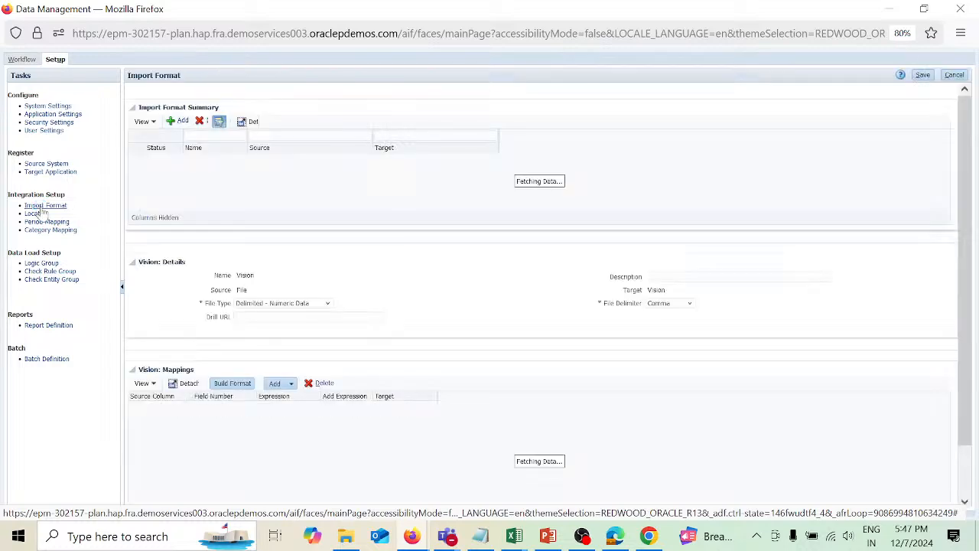
Add a new import format named Cash_imf.
{"action": "left_click", "coordinate": [181, 121]}
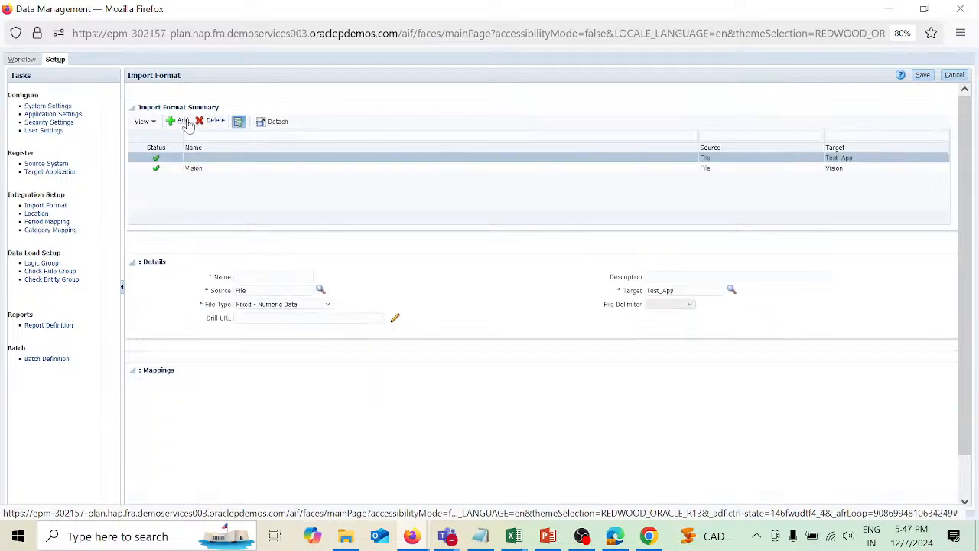
{"action": "left_click", "coordinate": [260, 277]}
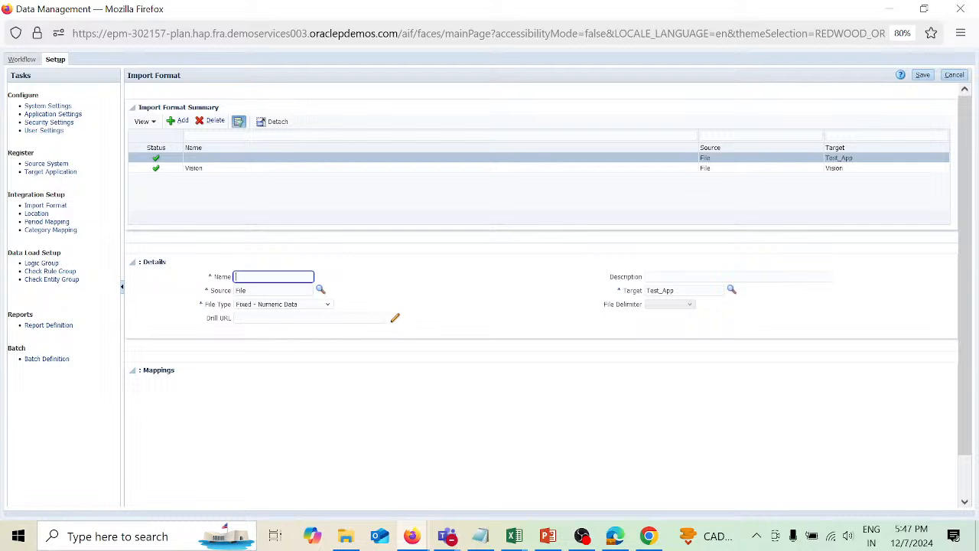
{"action": "type", "text": "Cash"}
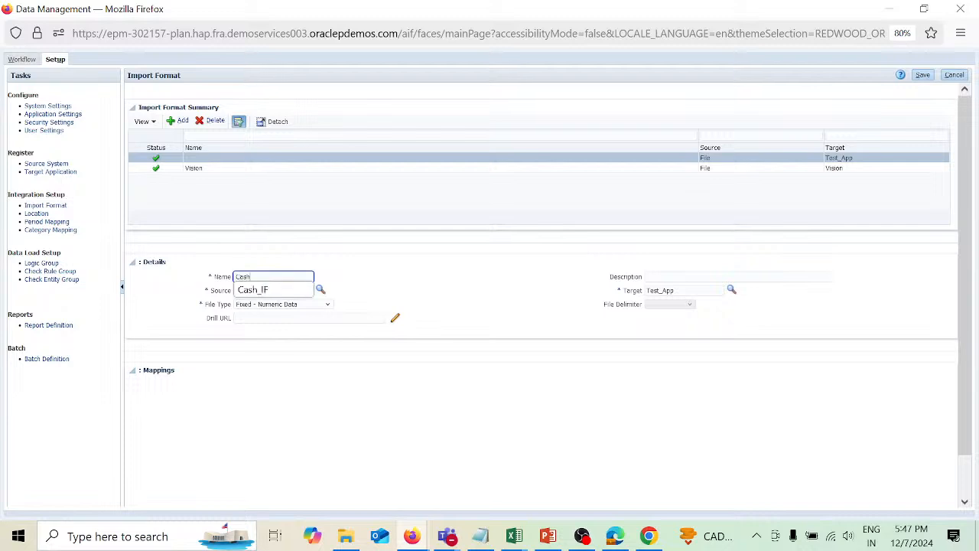
{"action": "type", "text": "_imf"}
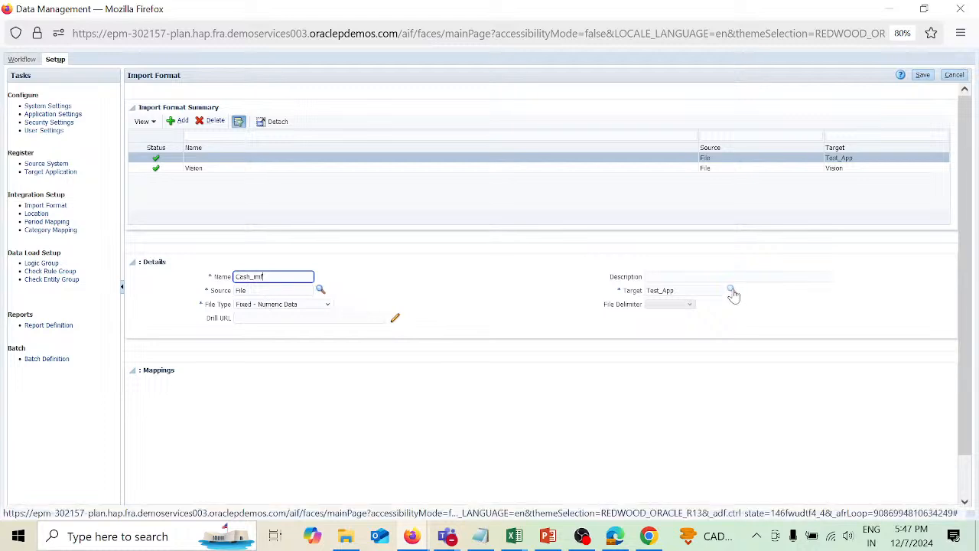
Set the import format's target to CVision - Account by searching all targets and picking it.
{"action": "left_click", "coordinate": [732, 291]}
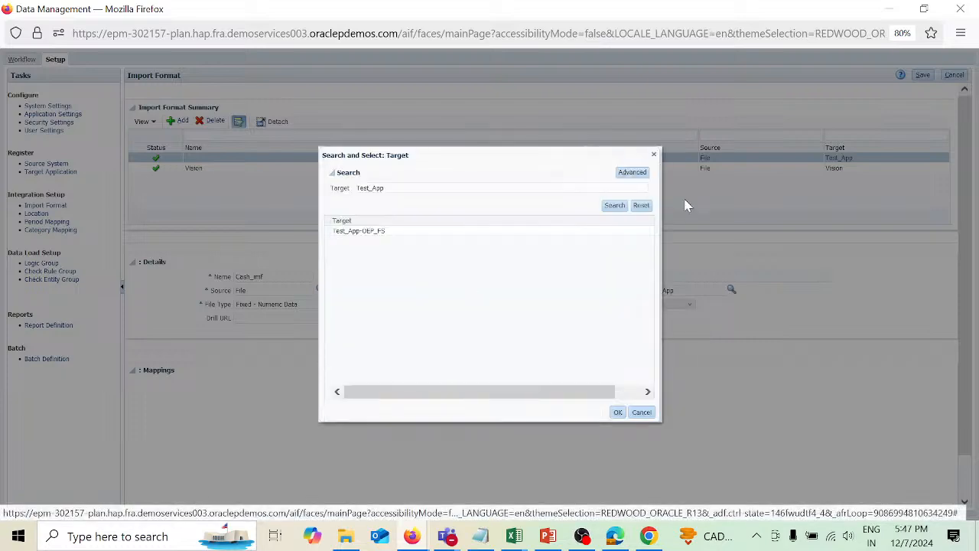
{"action": "left_click", "coordinate": [641, 205]}
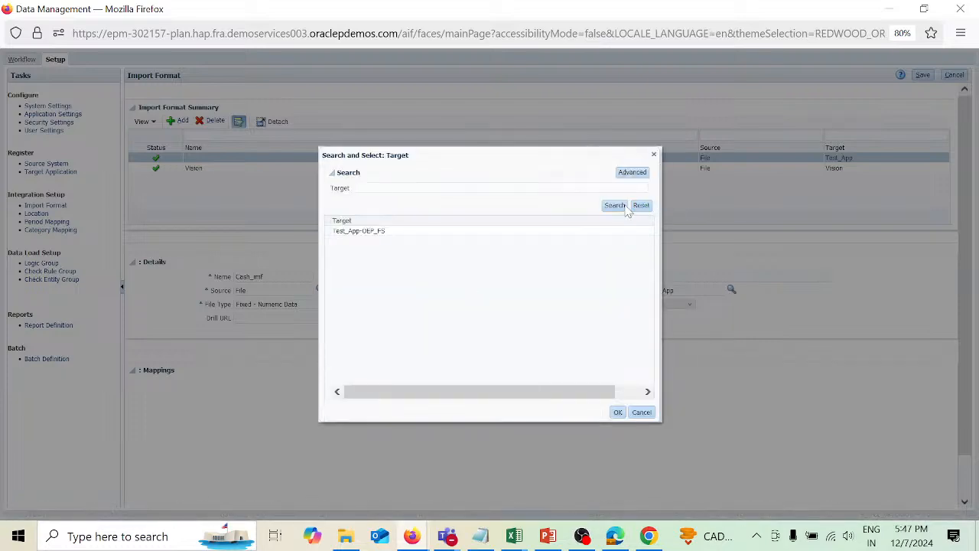
{"action": "left_click", "coordinate": [624, 207]}
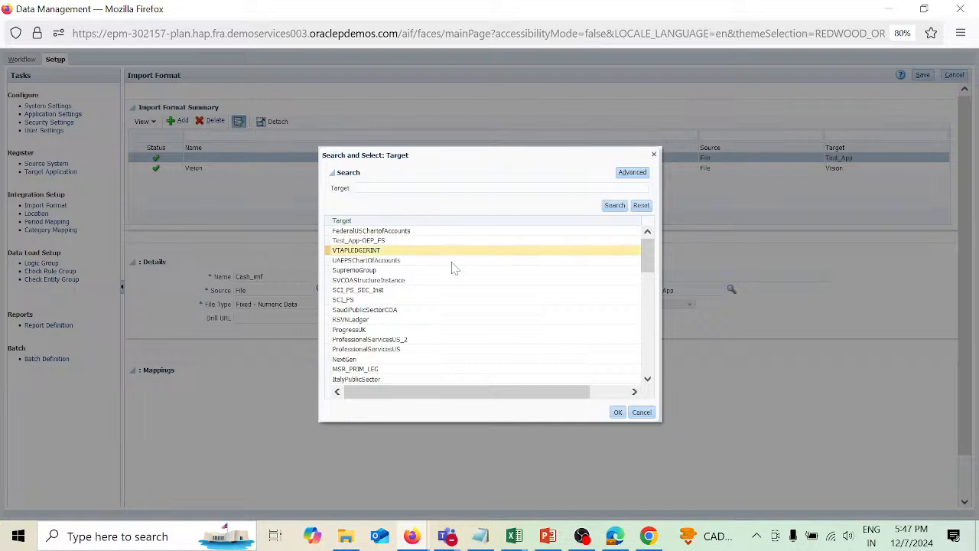
{"action": "scroll", "coordinate": [415, 357], "scroll_direction": "down", "scroll_amount": 3}
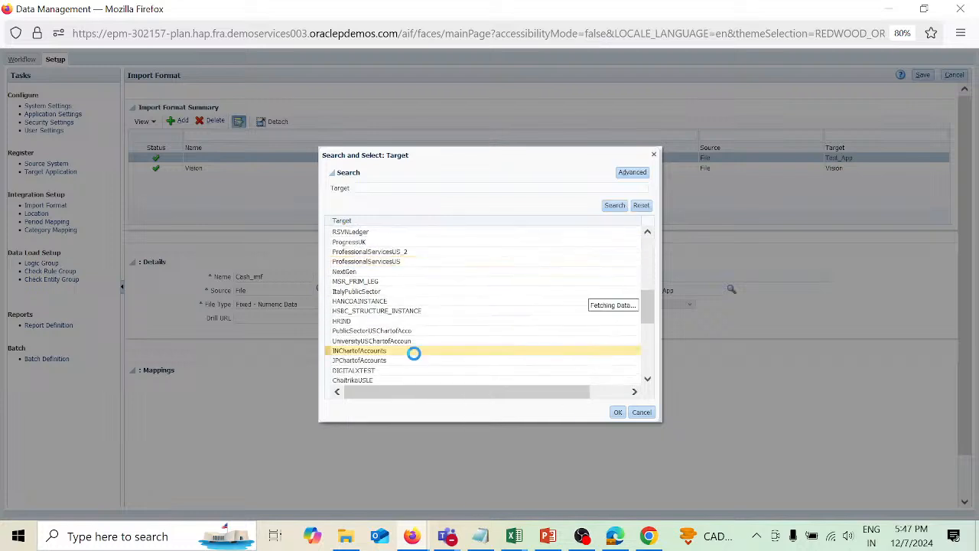
{"action": "scroll", "coordinate": [414, 354], "scroll_direction": "down", "scroll_amount": 5}
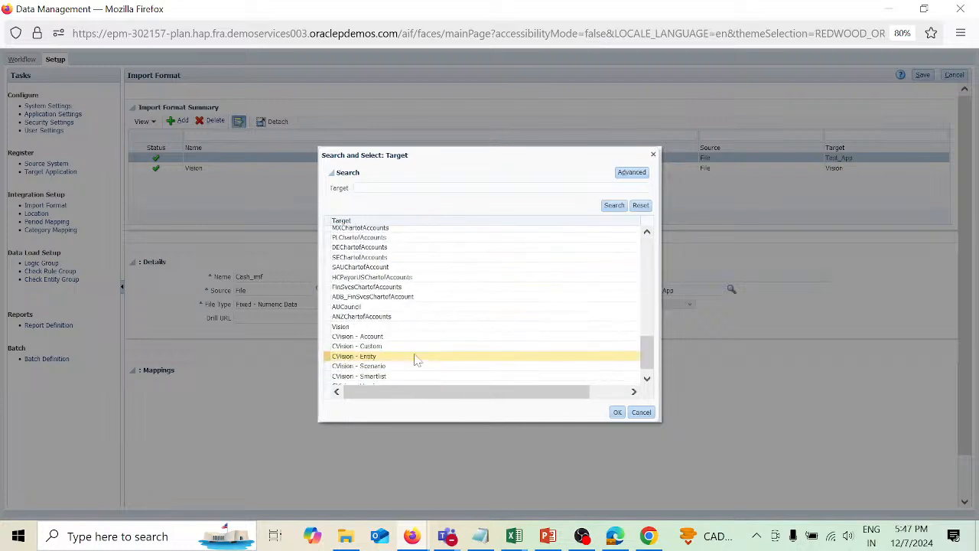
{"action": "left_click", "coordinate": [396, 338]}
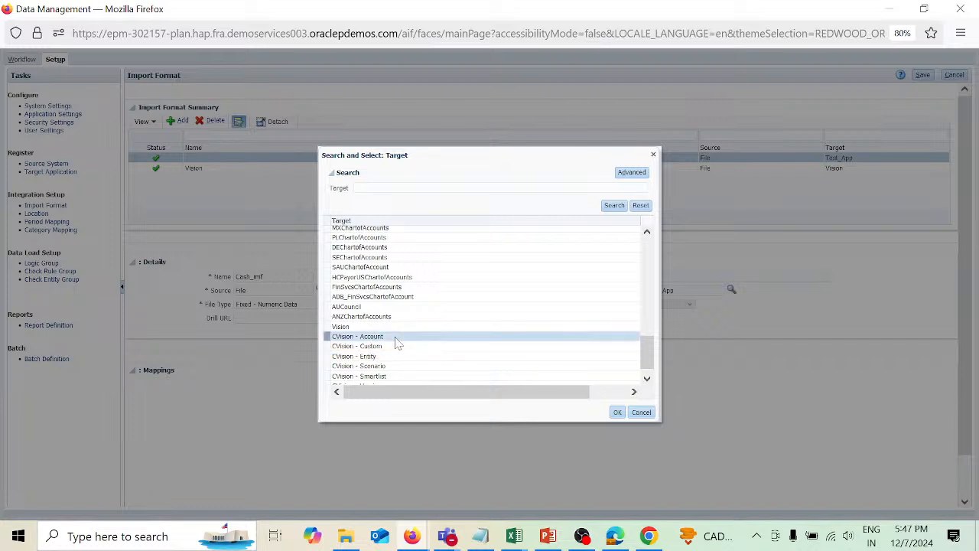
{"action": "left_click", "coordinate": [617, 412]}
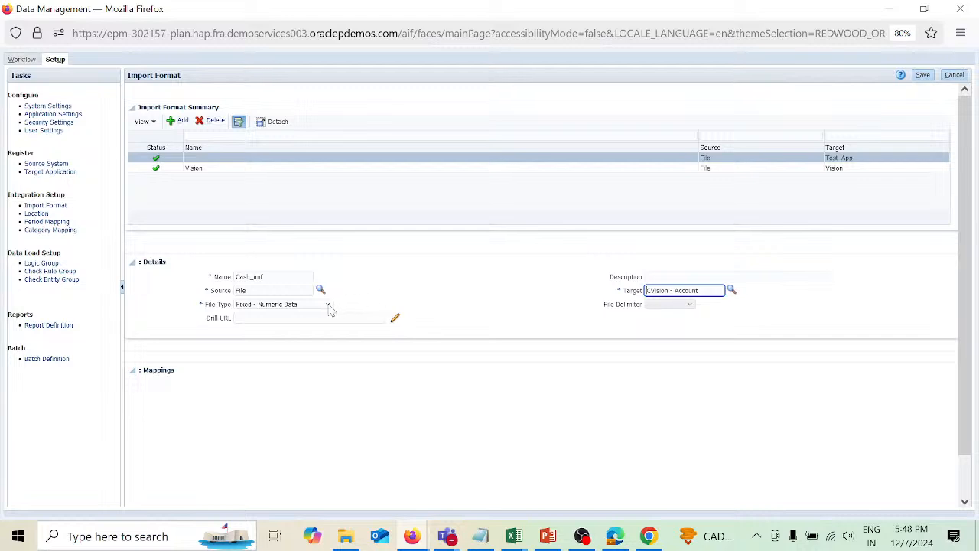
Set the file type to Delimited - All Data Type and save the import format.
{"action": "left_click", "coordinate": [328, 305]}
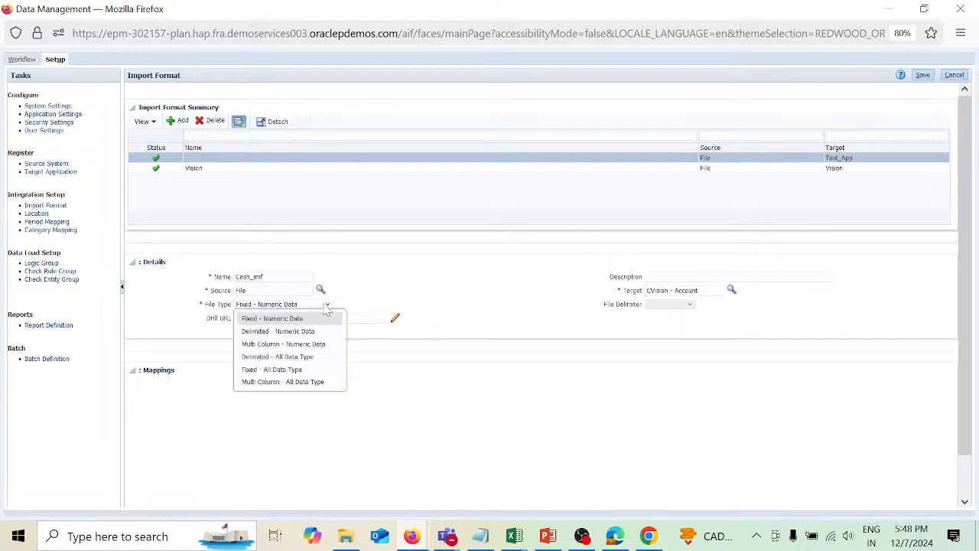
{"action": "left_click", "coordinate": [310, 357]}
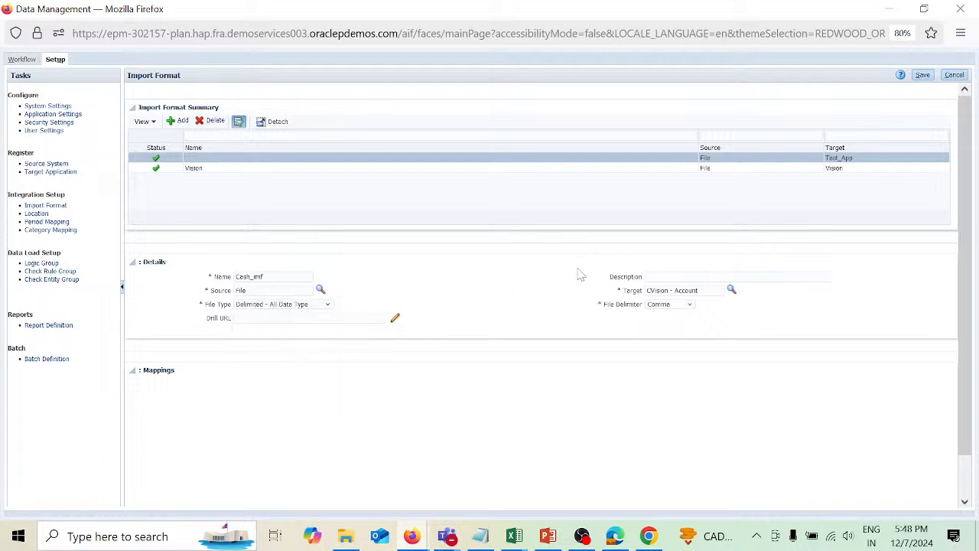
{"action": "left_click", "coordinate": [924, 79]}
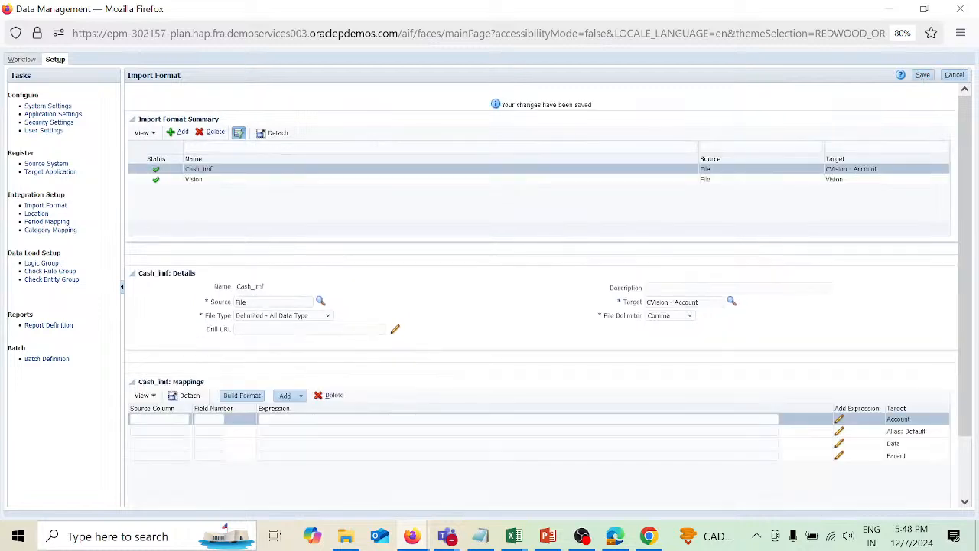
Enter Account as the source column for the Account target mapping.
{"action": "left_click", "coordinate": [159, 419]}
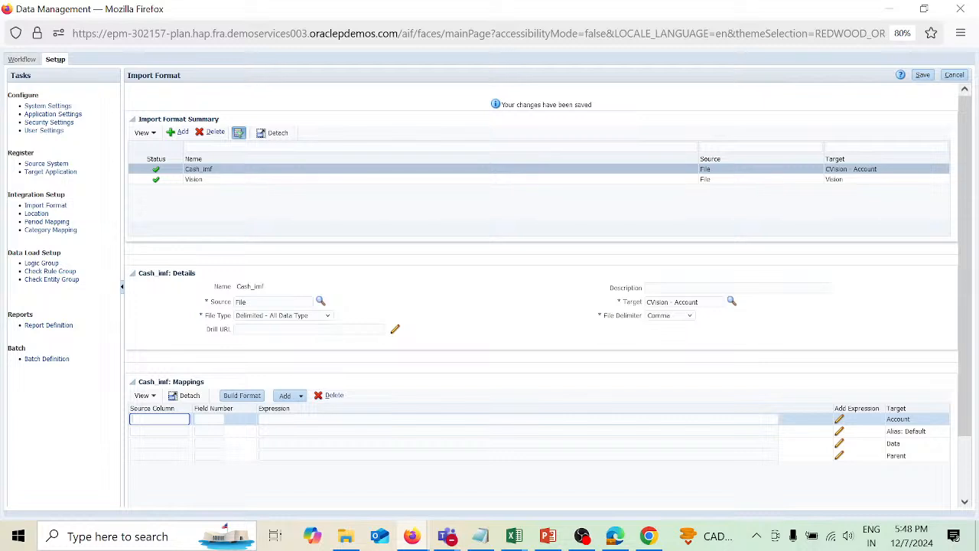
{"action": "type", "text": "Account"}
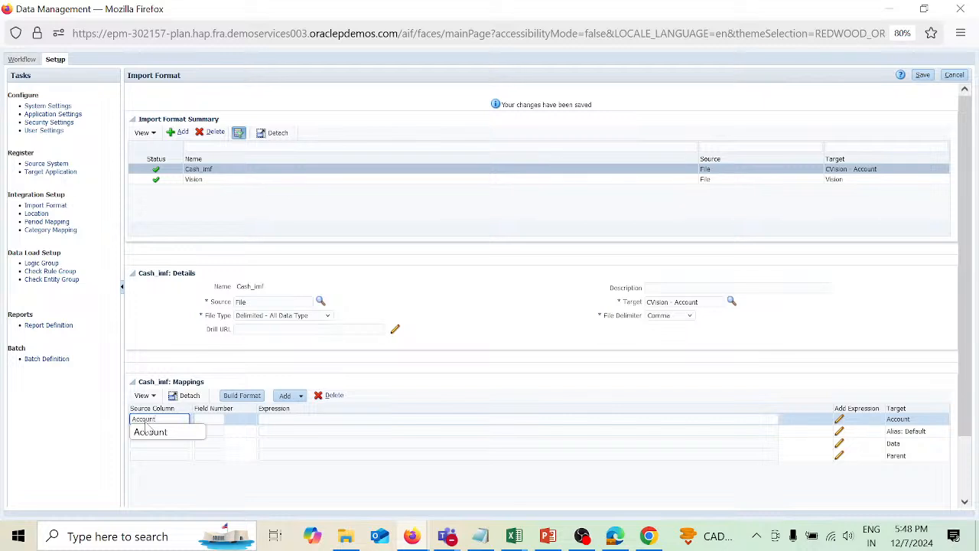
{"action": "key", "text": "Tab"}
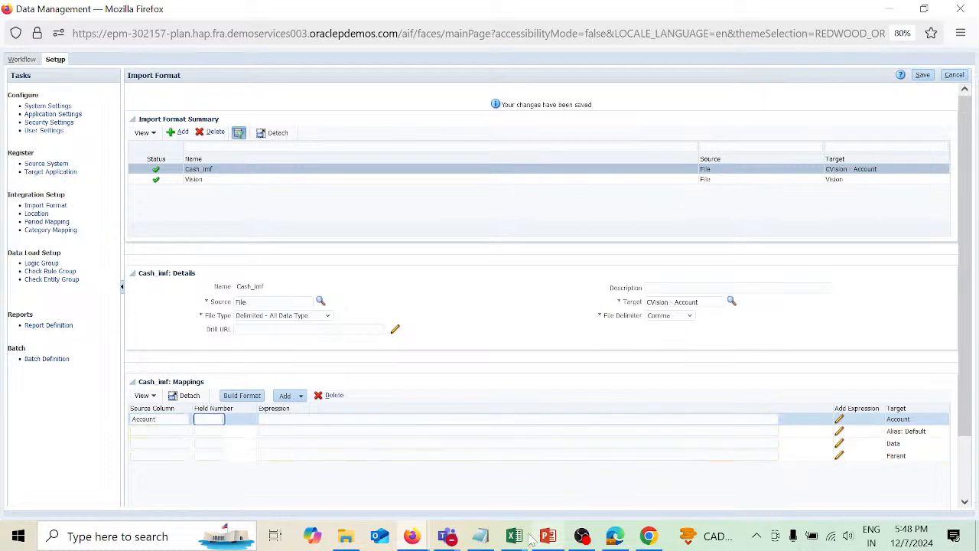
Check the Name column's position in the cashmeta spreadsheet and set the Account mapping's field number to 2.
{"action": "mouse_move", "coordinate": [514, 535]}
{"action": "left_click", "coordinate": [599, 471]}
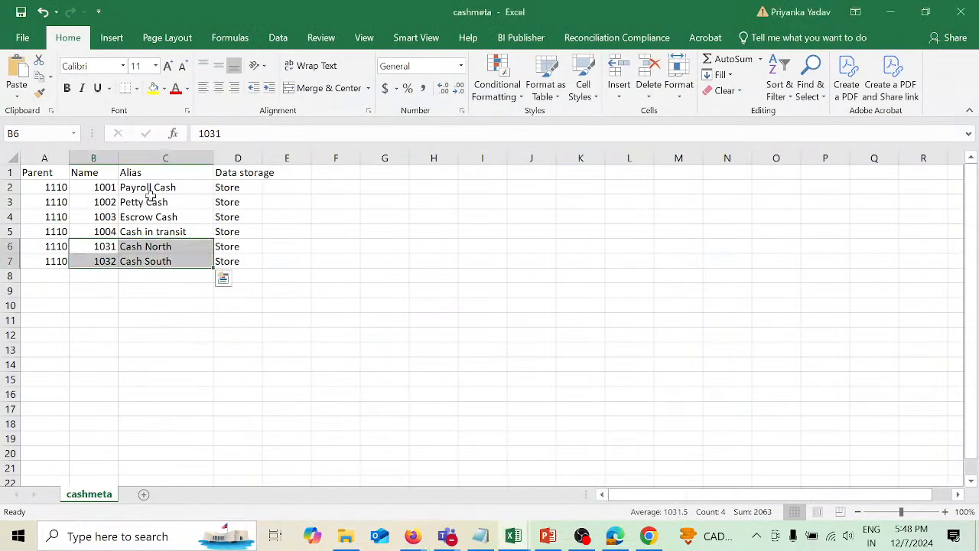
{"action": "left_click", "coordinate": [110, 154]}
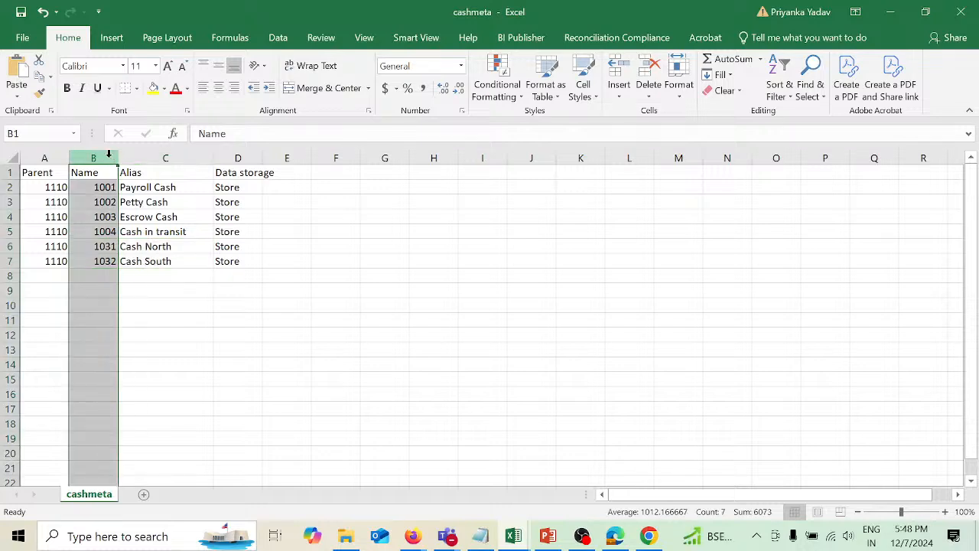
{"action": "key", "text": "alt+Tab"}
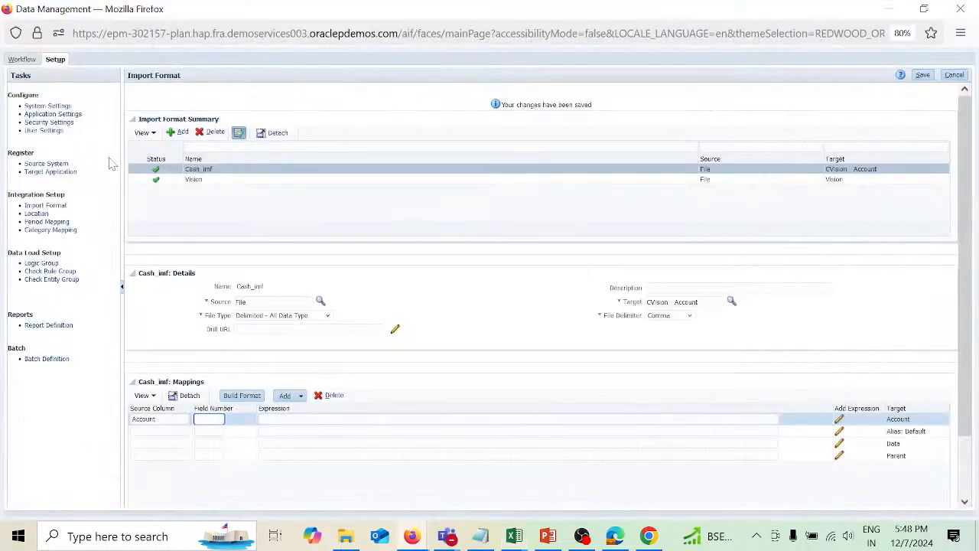
{"action": "key", "text": "Tab"}
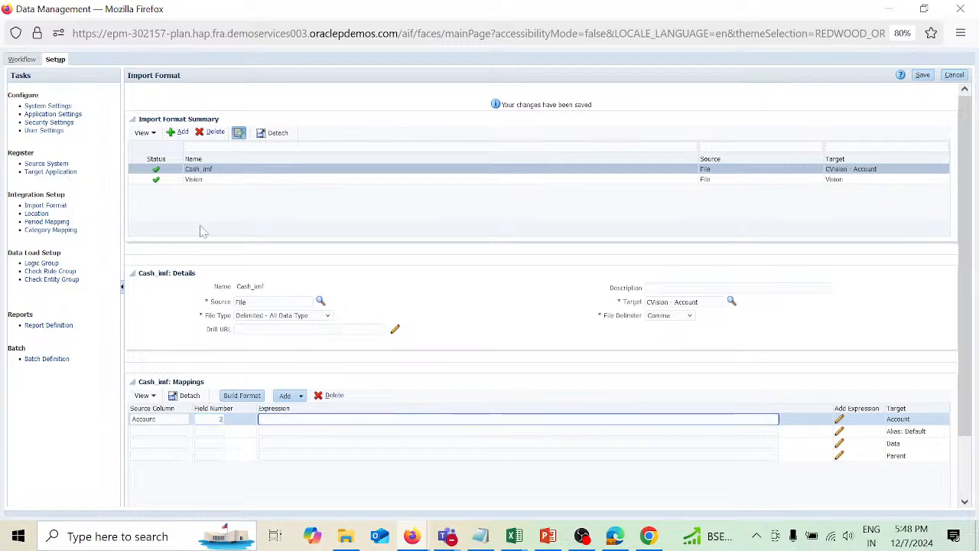
Save the import format and review the problem statement slide before returning to Data Integration.
{"action": "left_click", "coordinate": [924, 75]}
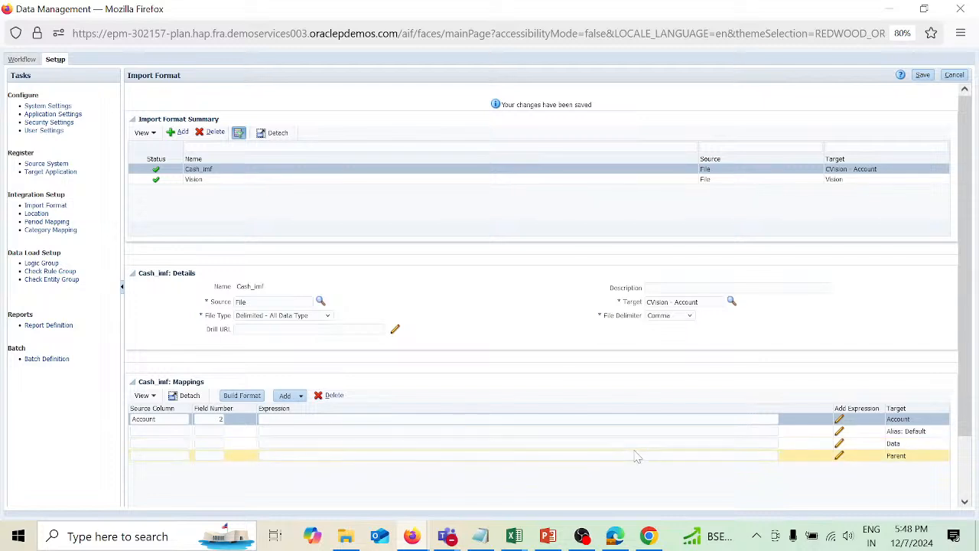
{"action": "left_click", "coordinate": [547, 537]}
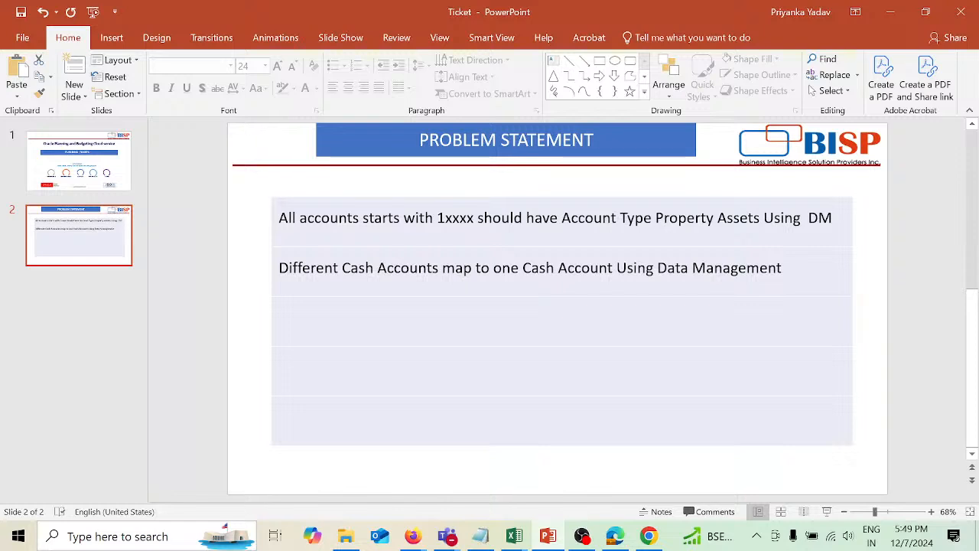
{"action": "mouse_move", "coordinate": [421, 539]}
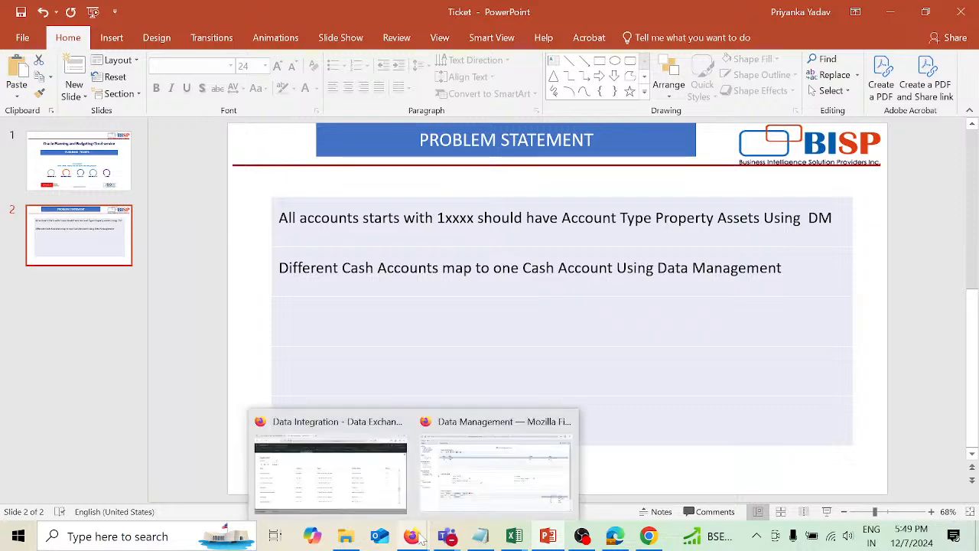
{"action": "left_click", "coordinate": [372, 491]}
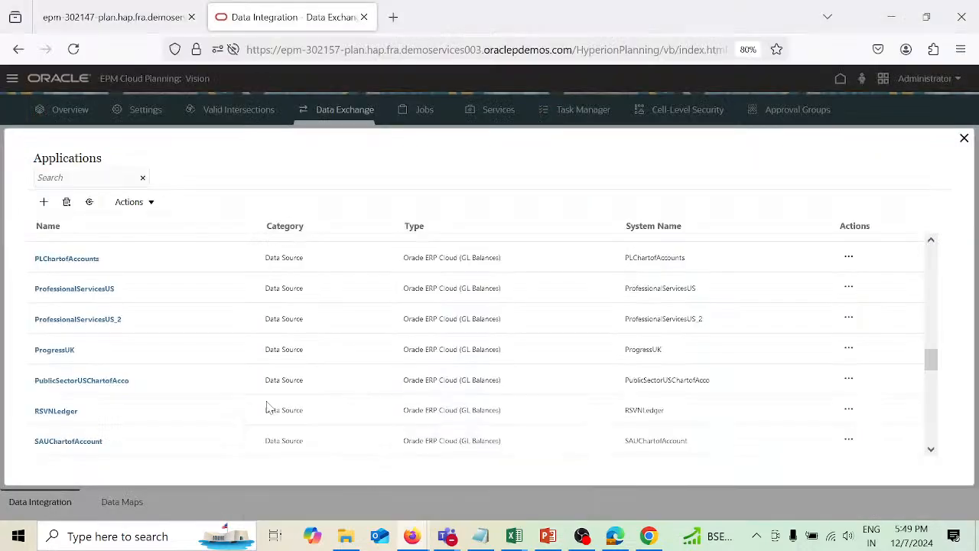
Open the CVision - Account application details, enable the Account Type property and save.
{"action": "scroll", "coordinate": [266, 407], "scroll_direction": "down", "scroll_amount": 1}
{"action": "scroll", "coordinate": [266, 407], "scroll_direction": "down", "scroll_amount": 10}
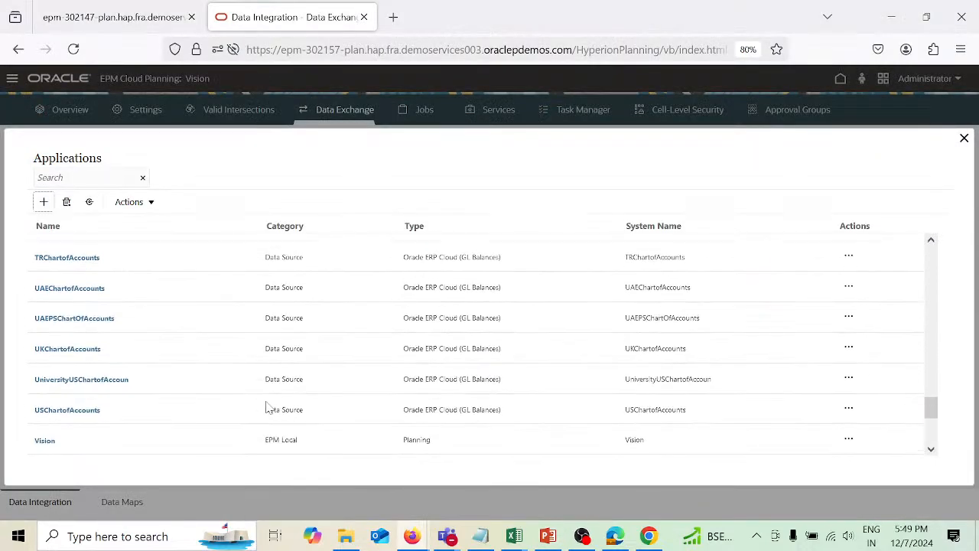
{"action": "scroll", "coordinate": [266, 407], "scroll_direction": "down", "scroll_amount": 5}
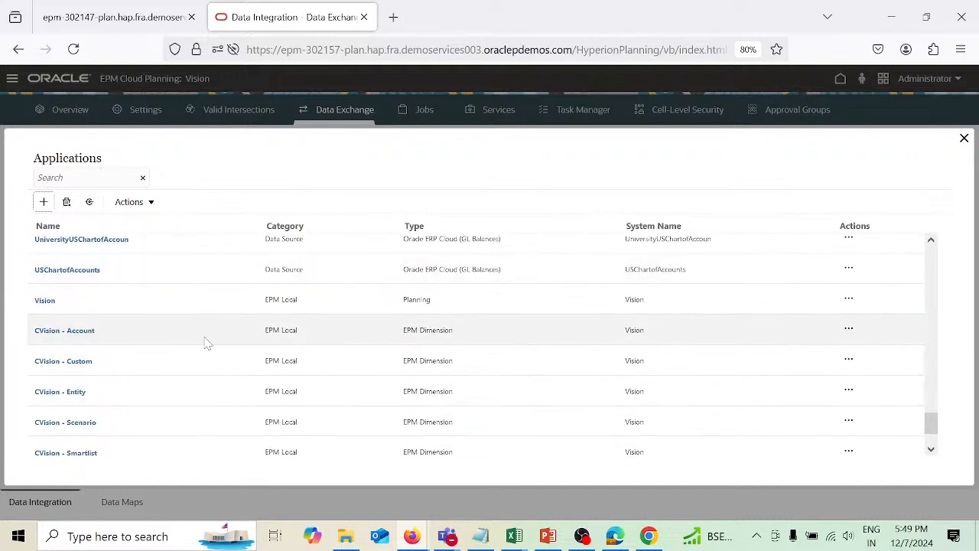
{"action": "left_click", "coordinate": [89, 336]}
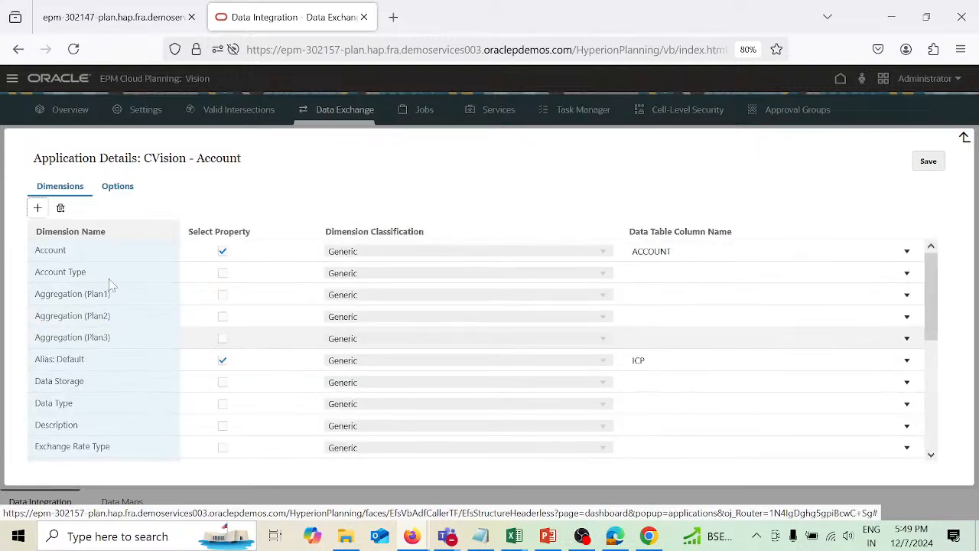
{"action": "left_click", "coordinate": [224, 277]}
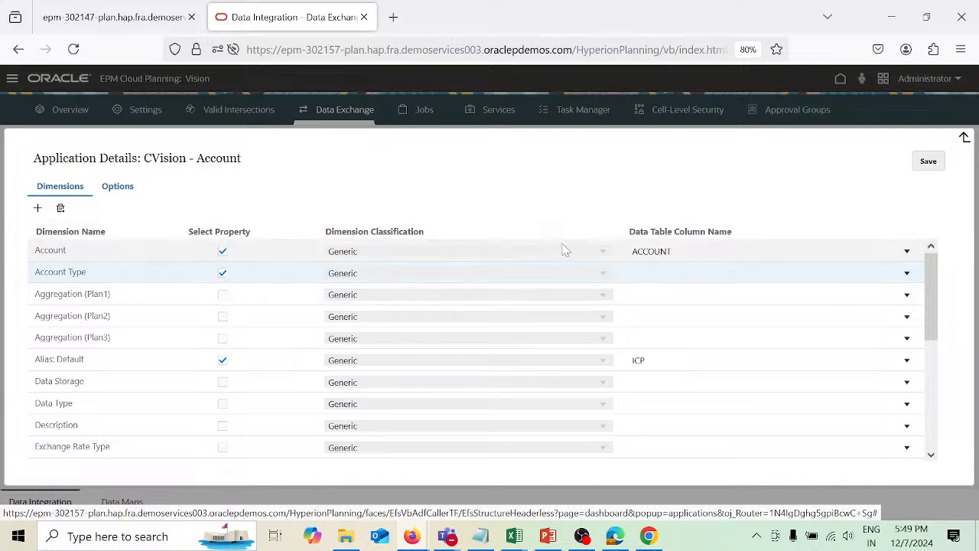
{"action": "left_click", "coordinate": [939, 167]}
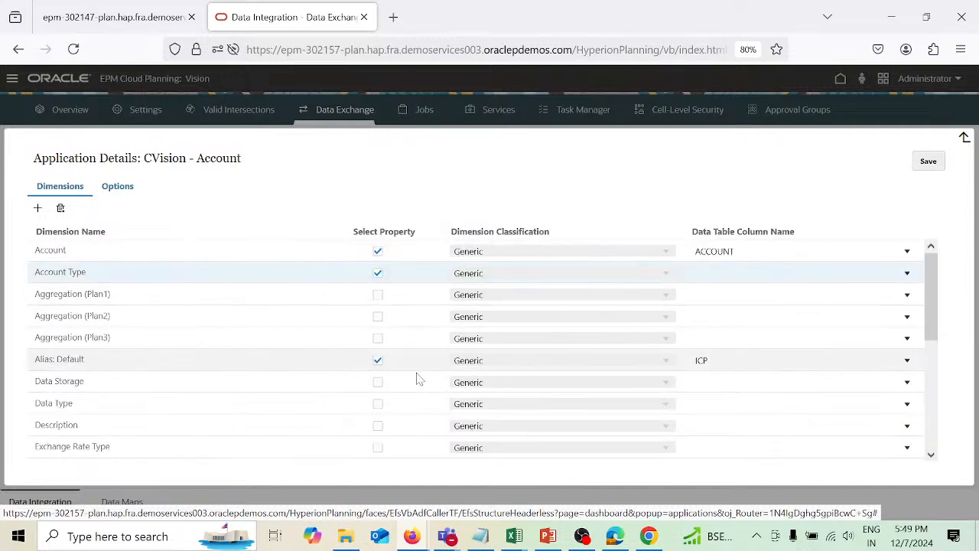
Enable the Data Storage property and map Account Type to column UD1 and Data Storage to column UD2.
{"action": "left_click", "coordinate": [379, 384]}
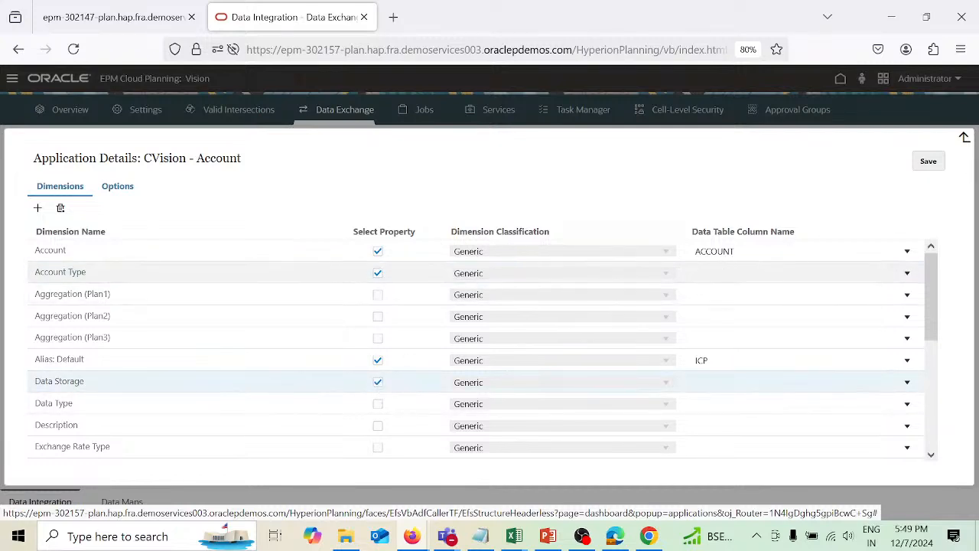
{"action": "left_click", "coordinate": [723, 273]}
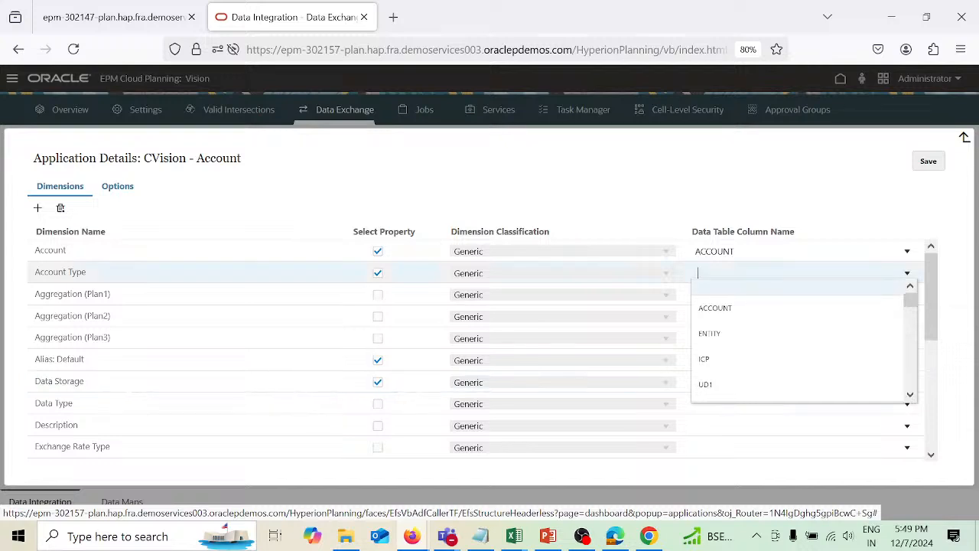
{"action": "left_click", "coordinate": [706, 384]}
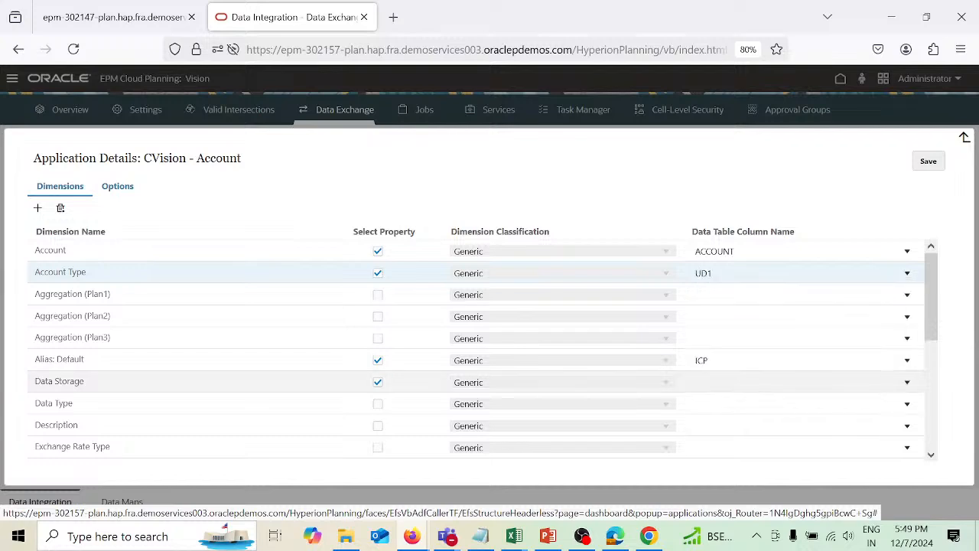
{"action": "left_click", "coordinate": [698, 382]}
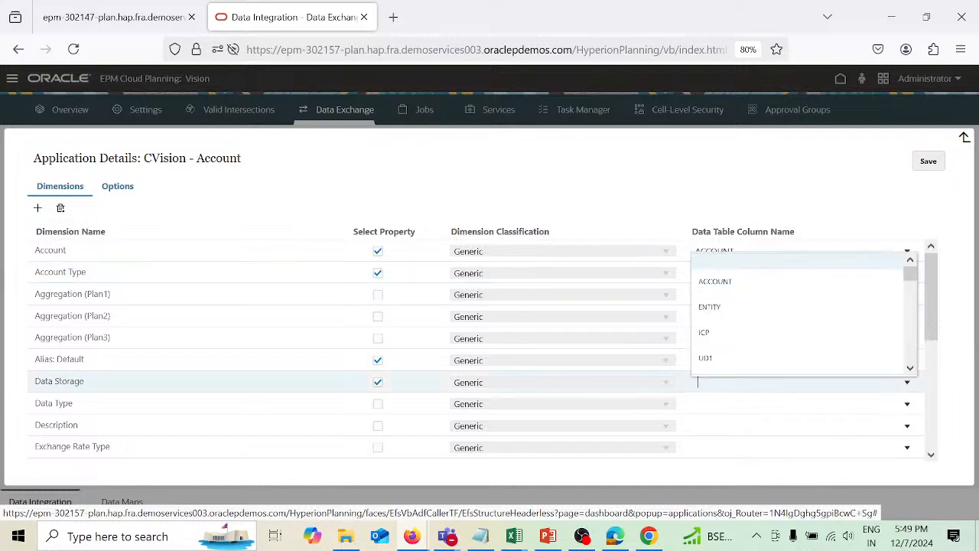
{"action": "scroll", "coordinate": [790, 357], "scroll_direction": "down", "scroll_amount": 2}
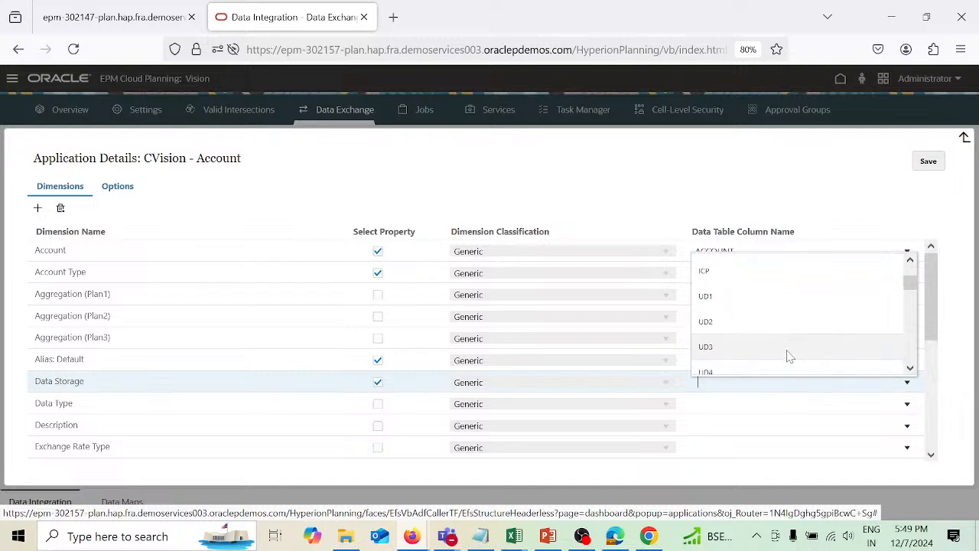
{"action": "left_click", "coordinate": [772, 329]}
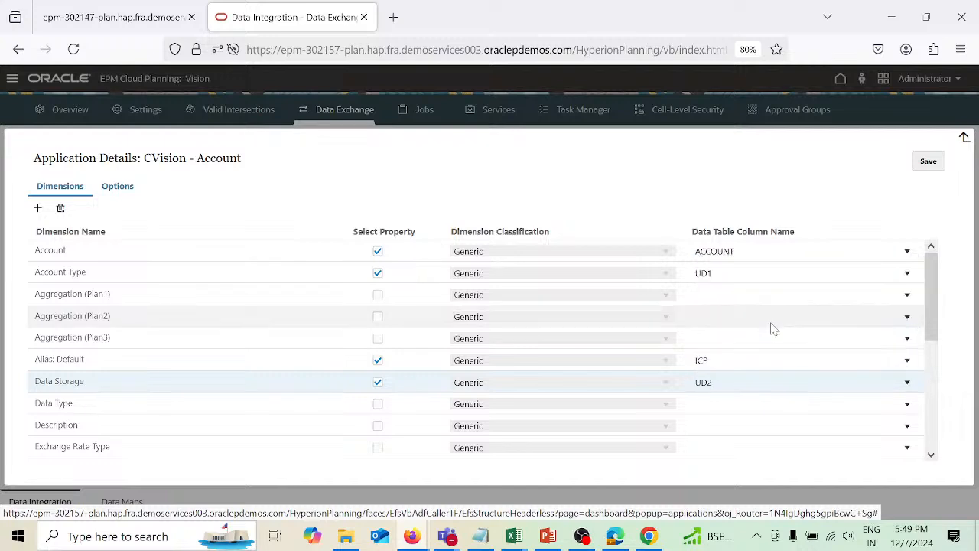
Save the CVision - Account dimension settings and close the application details.
{"action": "scroll", "coordinate": [788, 357], "scroll_direction": "down", "scroll_amount": 5}
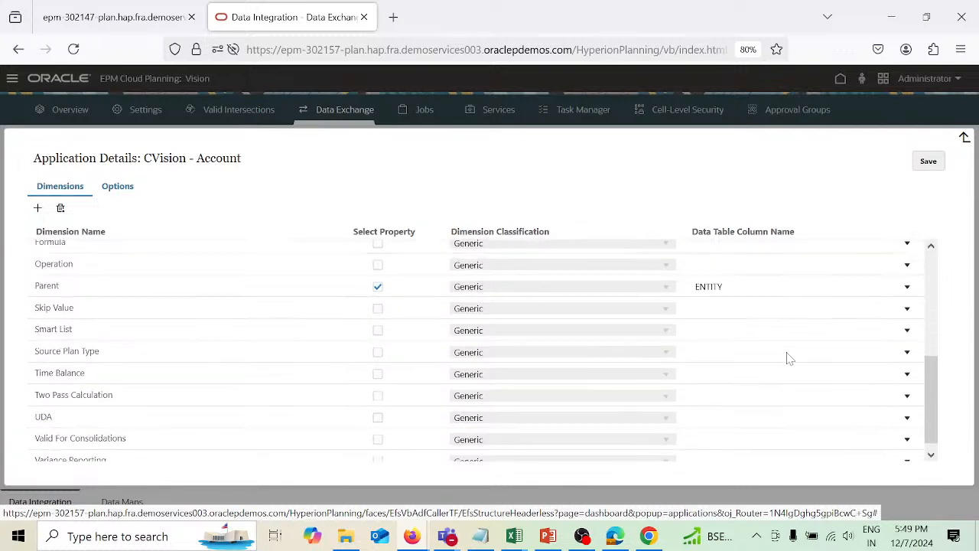
{"action": "scroll", "coordinate": [788, 355], "scroll_direction": "up", "scroll_amount": 2}
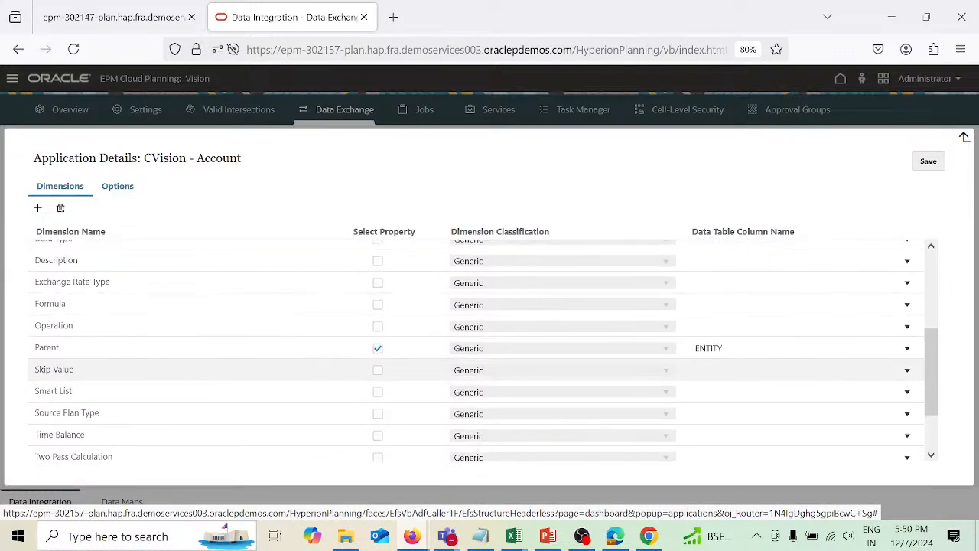
{"action": "scroll", "coordinate": [789, 357], "scroll_direction": "up", "scroll_amount": 3}
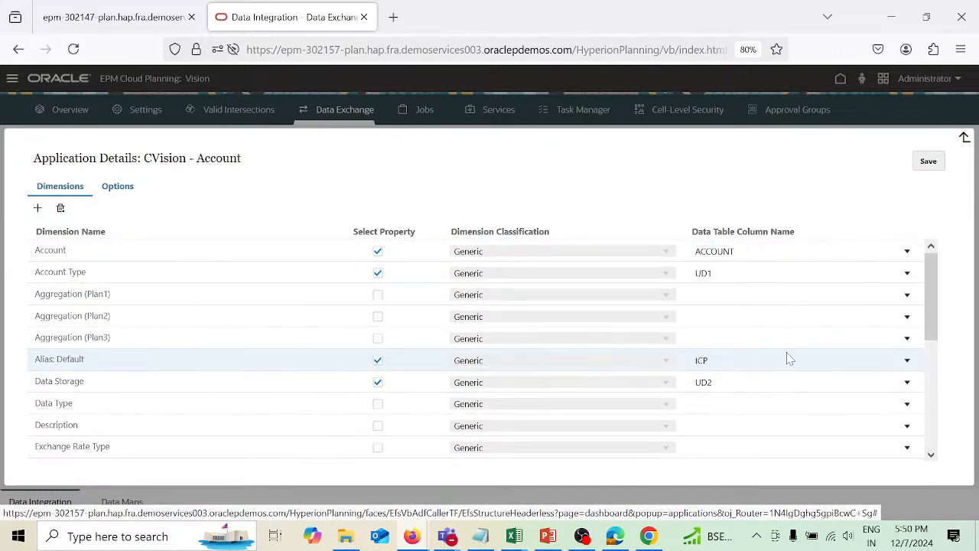
{"action": "left_click", "coordinate": [938, 163]}
{"action": "left_click", "coordinate": [965, 137]}
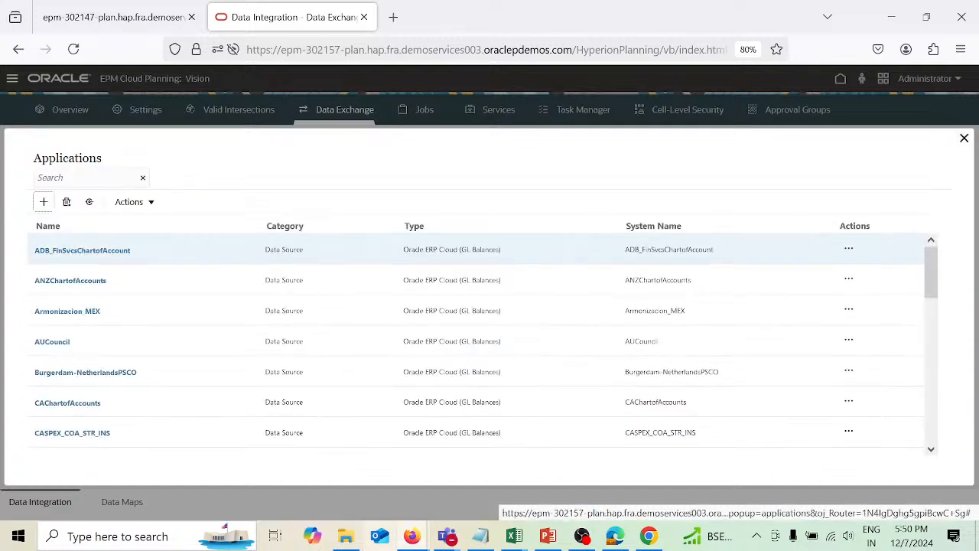
Return to the Data Management import format and reload its mappings.
{"action": "mouse_move", "coordinate": [412, 536]}
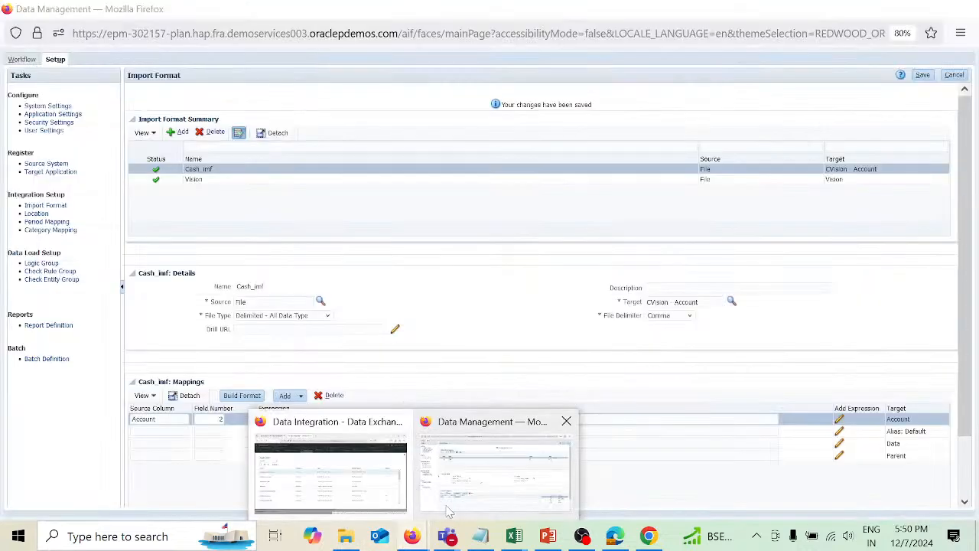
{"action": "left_click", "coordinate": [448, 511]}
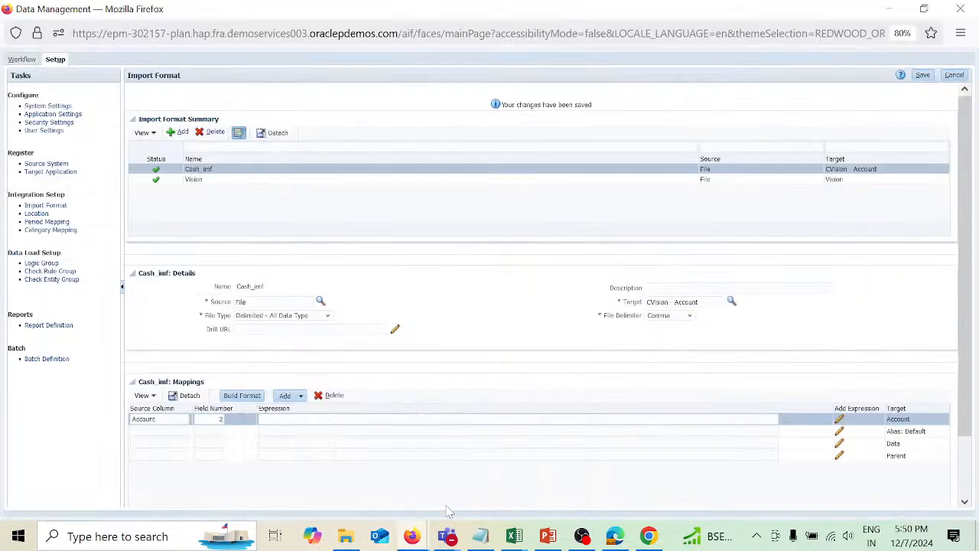
{"action": "left_click", "coordinate": [963, 77]}
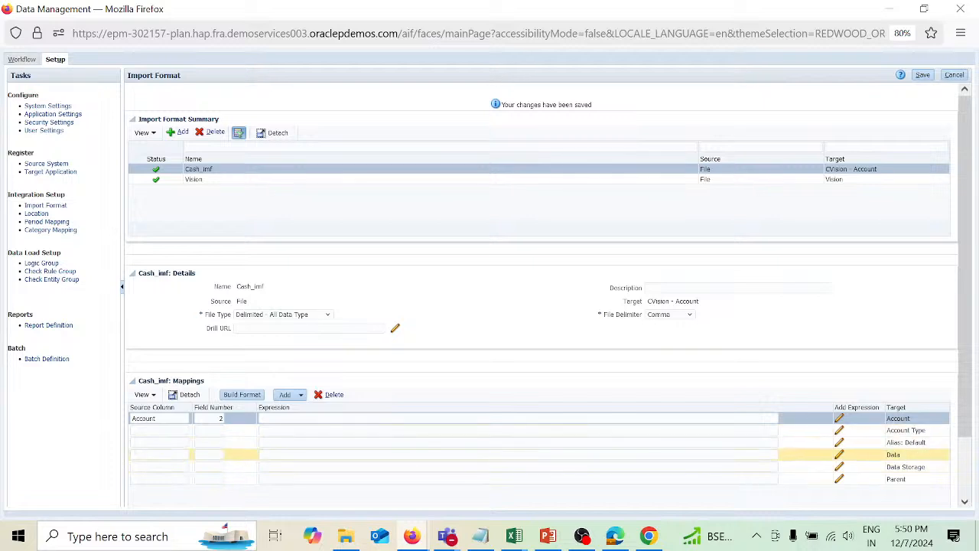
Enter Account Type as the source column with field number 2 for the Account Type target mapping.
{"action": "left_click", "coordinate": [159, 431]}
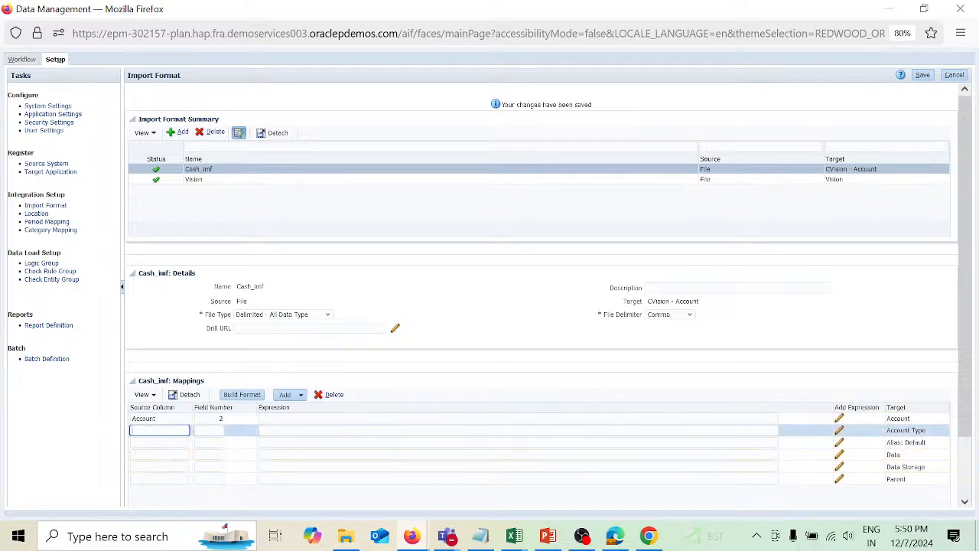
{"action": "type", "text": "Account Type"}
{"action": "key", "text": "Tab"}
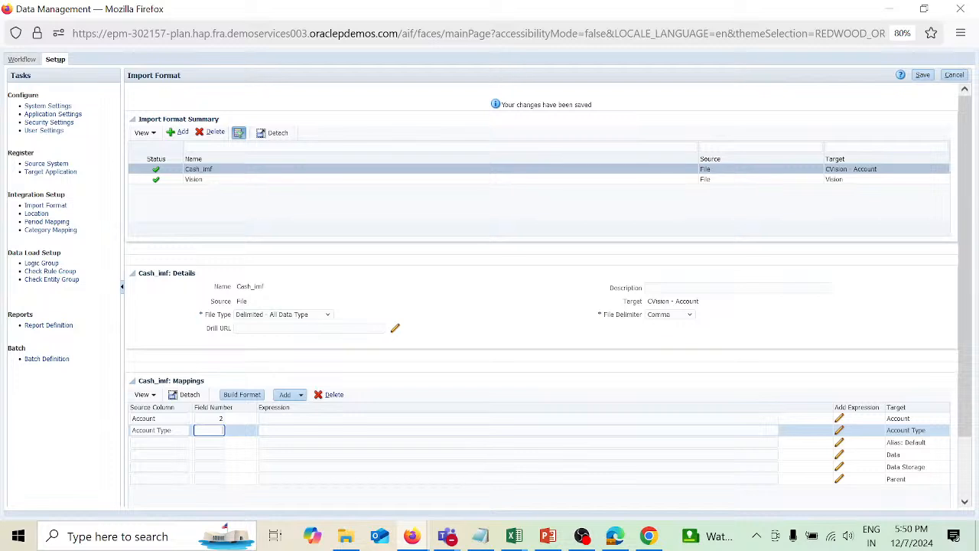
Set the Alias: Default mapping's source column to Alias: Default by copying the target name.
{"action": "left_click", "coordinate": [160, 442]}
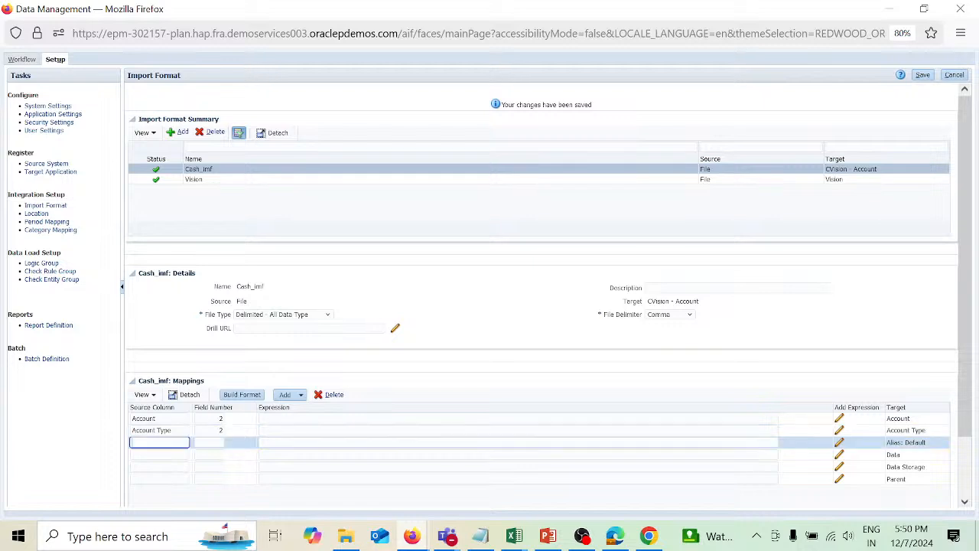
{"action": "type", "text": "A"}
{"action": "left_click_drag", "start_coordinate": [886, 442], "coordinate": [941, 450]}
{"action": "key", "text": "ctrl+c"}
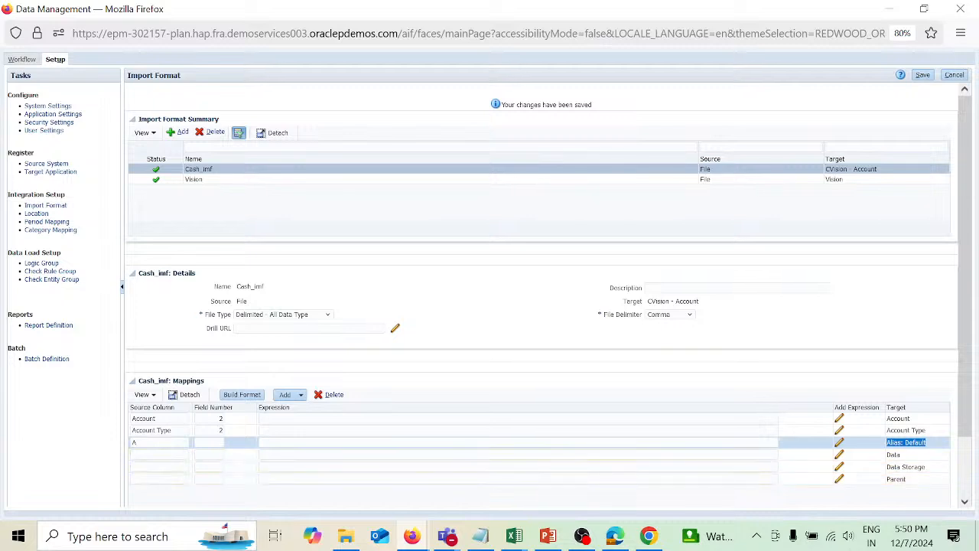
{"action": "left_click", "coordinate": [145, 442]}
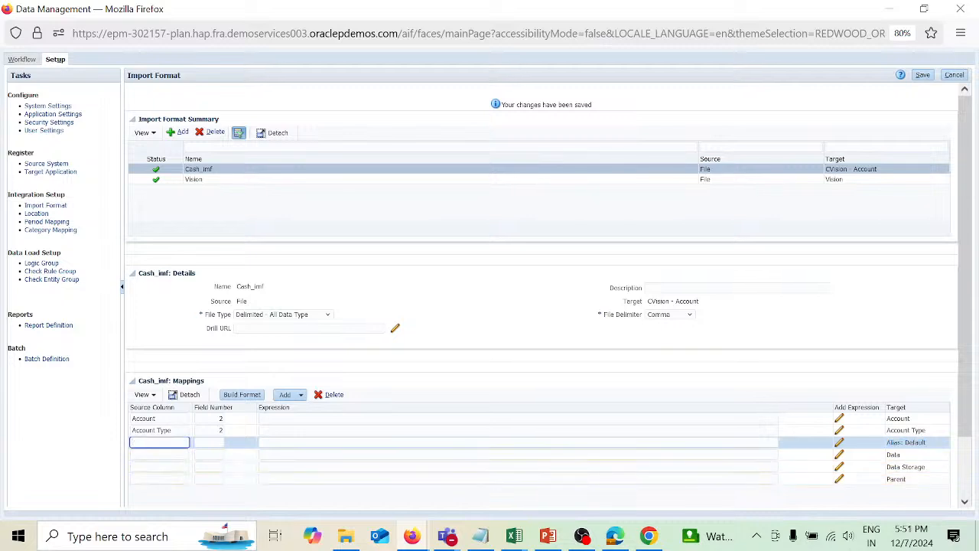
{"action": "key", "text": "ctrl+v"}
{"action": "key", "text": "Tab"}
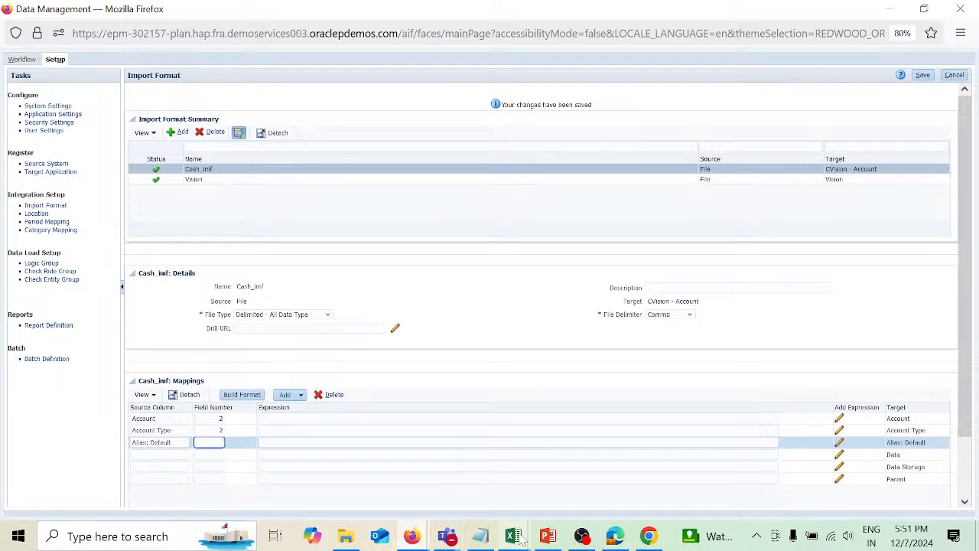
Set the Alias: Default mapping's field number to 3, matching the cashmeta Alias column, and save the import format.
{"action": "mouse_move", "coordinate": [518, 538]}
{"action": "left_click", "coordinate": [577, 466]}
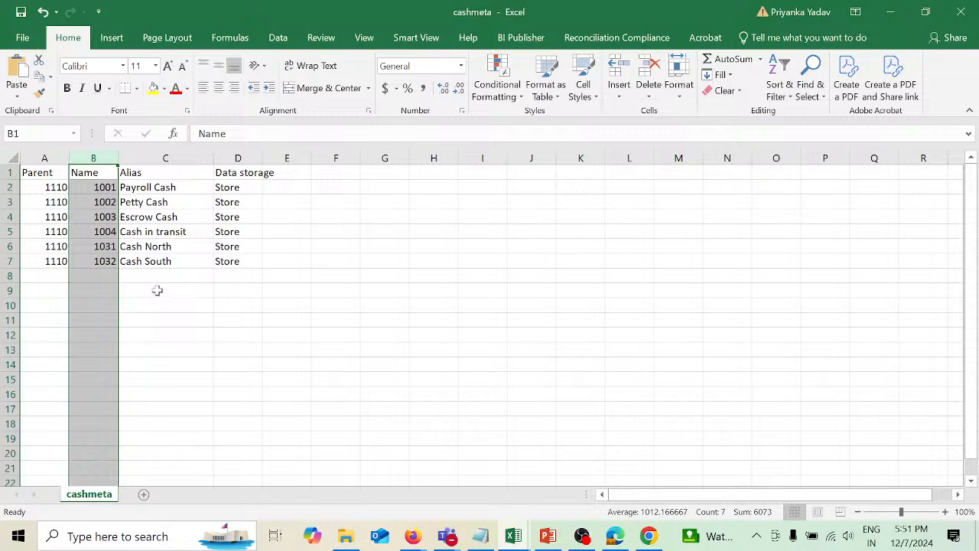
{"action": "key", "text": "alt+Tab"}
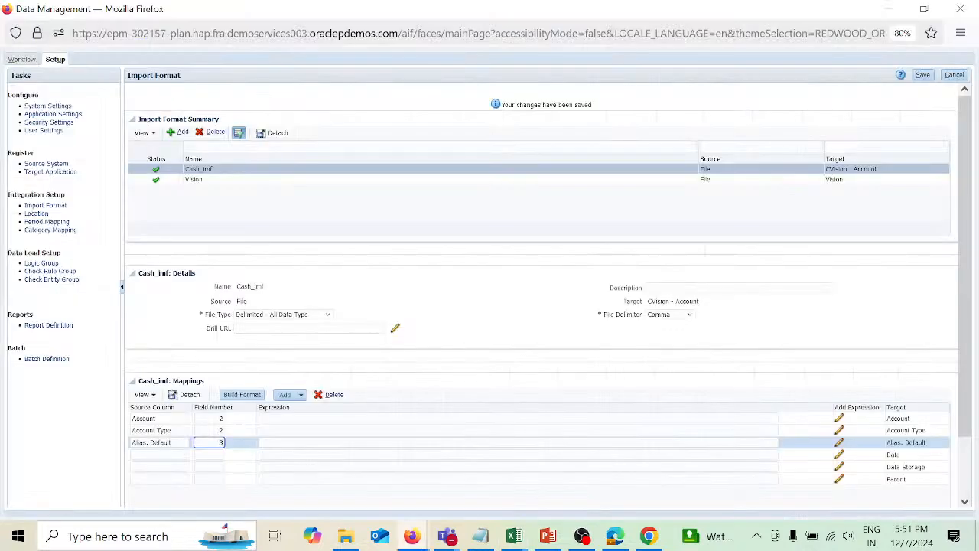
{"action": "type", "text": "3"}
{"action": "key", "text": "Tab"}
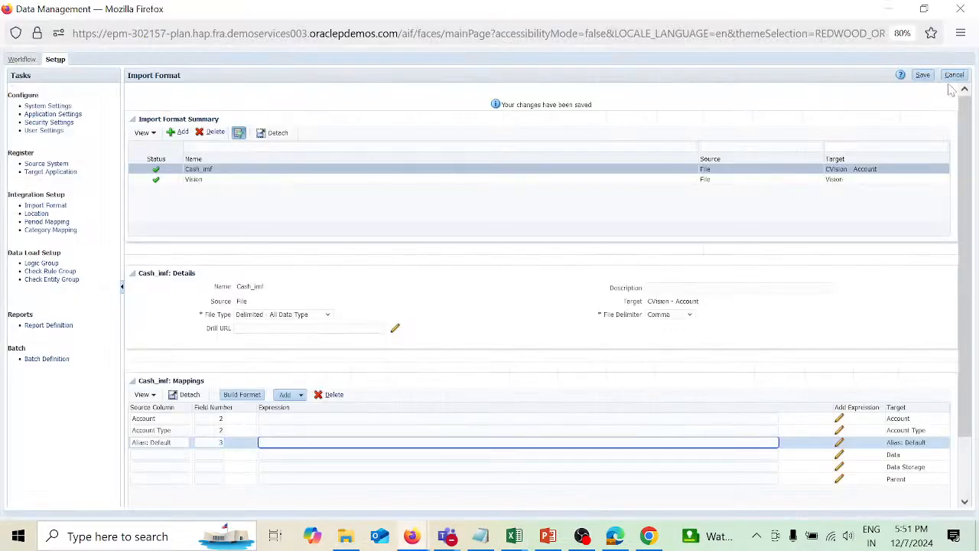
{"action": "left_click", "coordinate": [924, 75]}
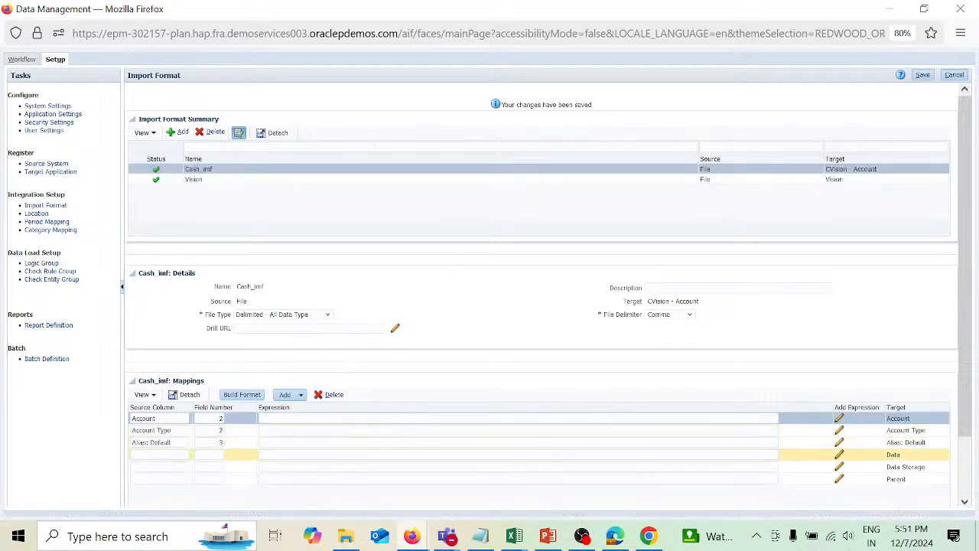
Enter Data as the source column with field number 2 for the Data target mapping.
{"action": "left_click", "coordinate": [160, 455]}
{"action": "type", "text": "Data"}
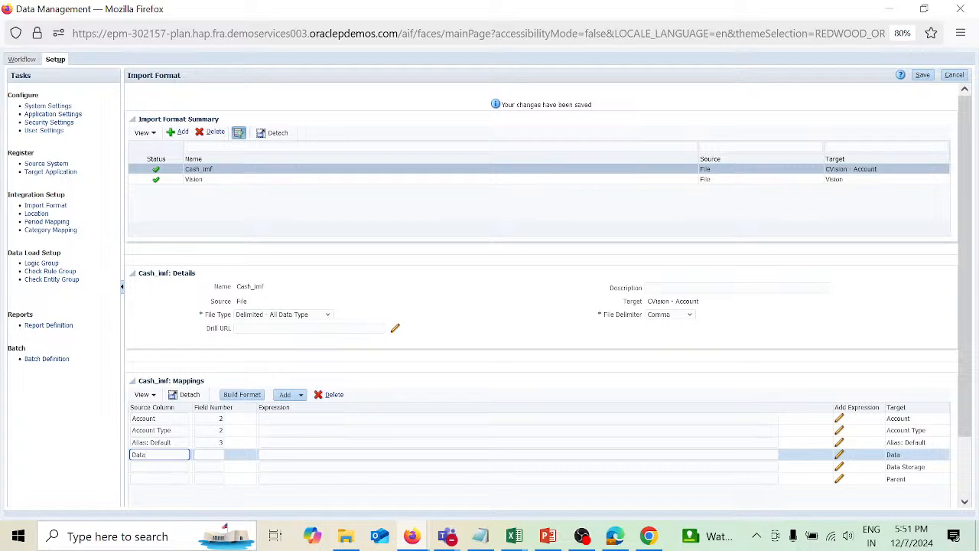
{"action": "key", "text": "Tab"}
{"action": "type", "text": "2"}
{"action": "key", "text": "Tab"}
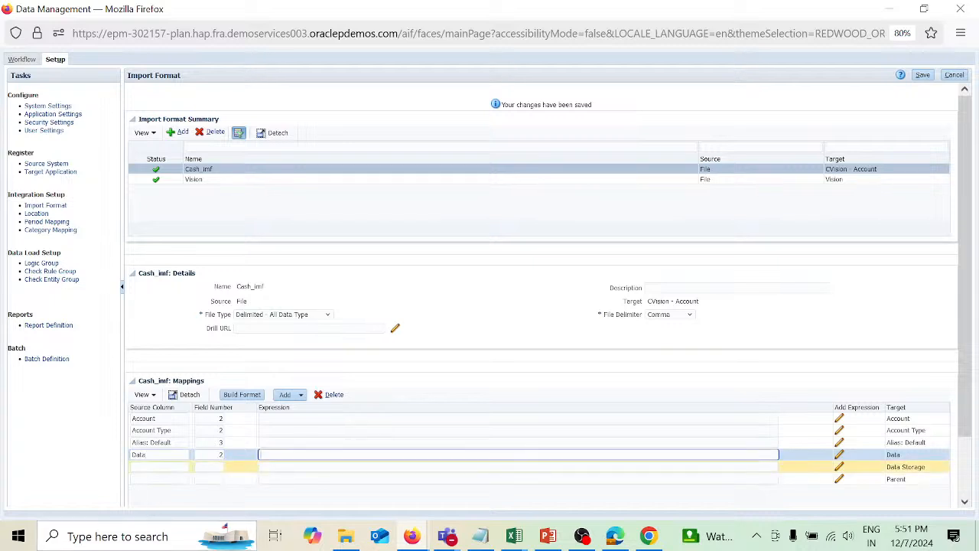
Enter Data Storage as the source column with field number 4 for the Data Storage target mapping, checking the cashmeta column order.
{"action": "left_click", "coordinate": [159, 467]}
{"action": "type", "text": "D"}
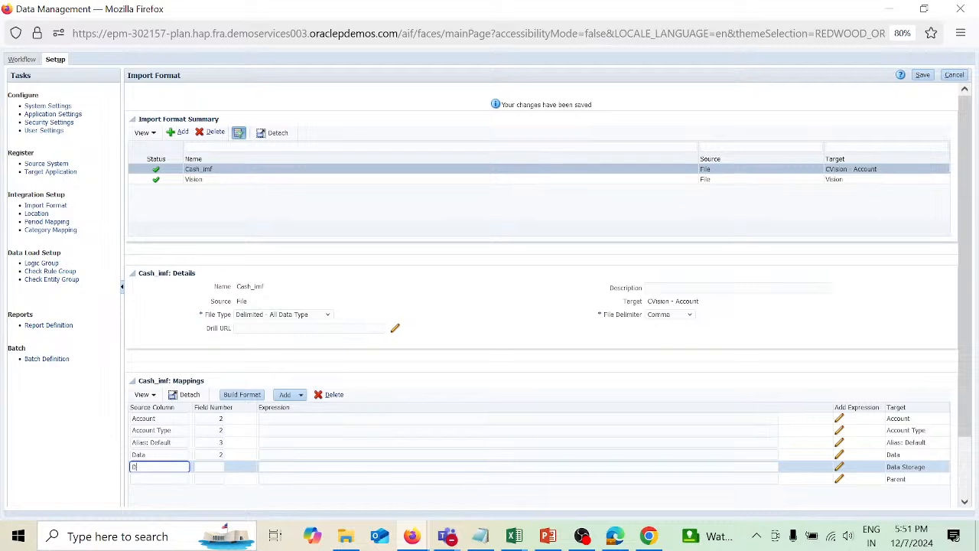
{"action": "type", "text": "ata Dtorage"}
{"action": "key", "text": "Tab"}
{"action": "key", "text": "alt+Tab"}
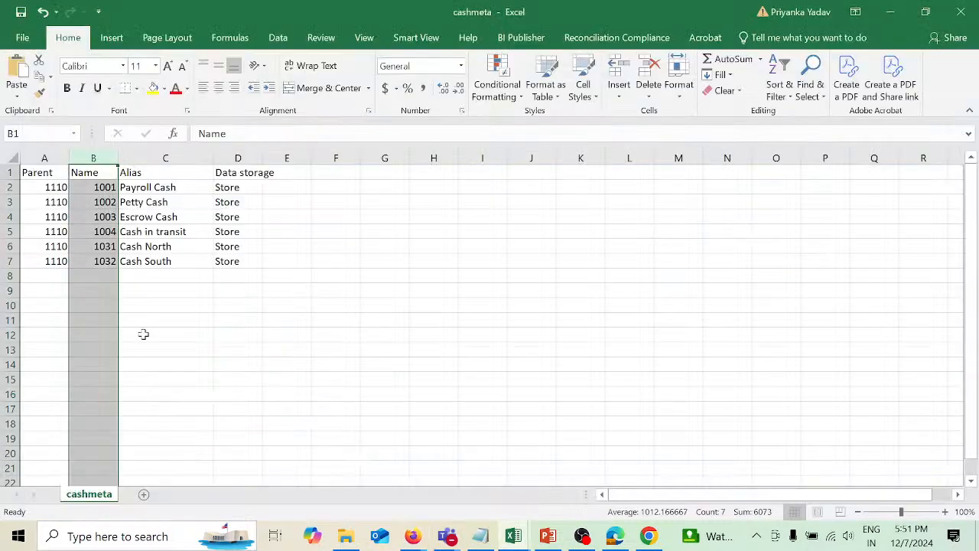
{"action": "key", "text": "alt+Tab"}
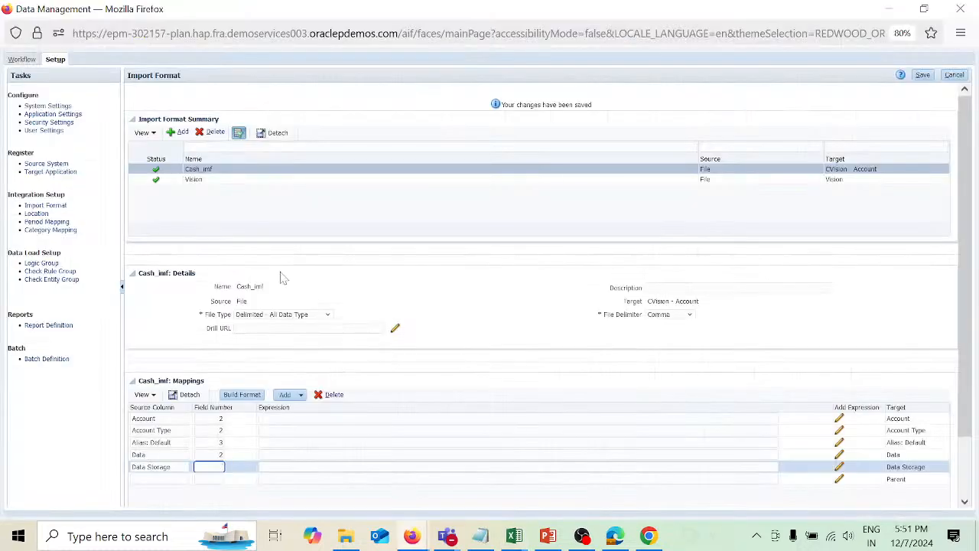
{"action": "type", "text": "4"}
{"action": "key", "text": "Tab"}
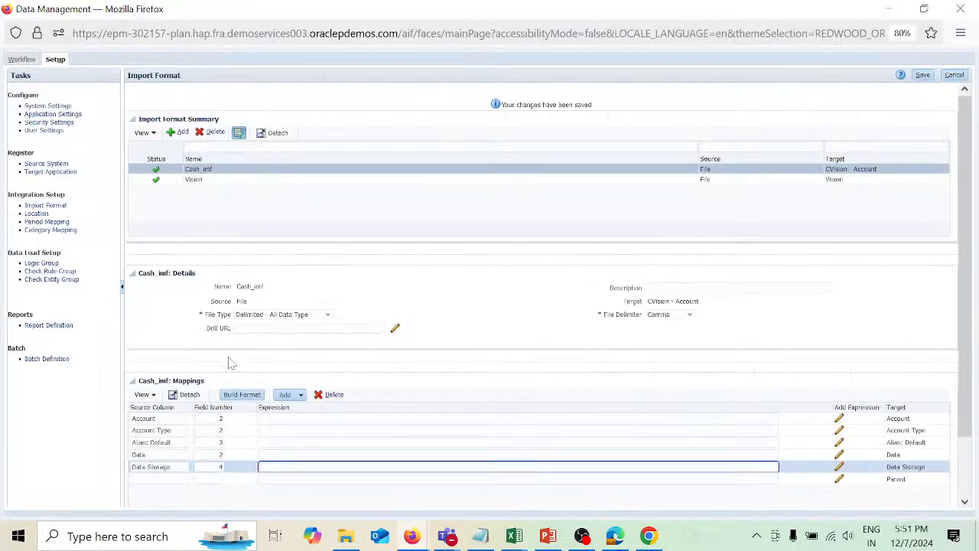
Enter Parent as the source column with field number 1 for the Parent target mapping and save the import format.
{"action": "left_click", "coordinate": [159, 479]}
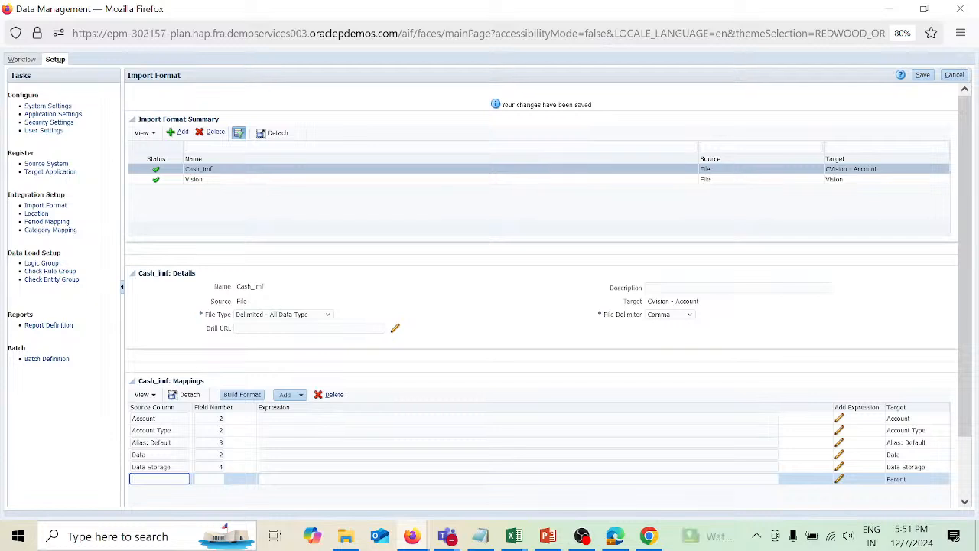
{"action": "type", "text": "Parent"}
{"action": "key", "text": "Tab"}
{"action": "type", "text": "1"}
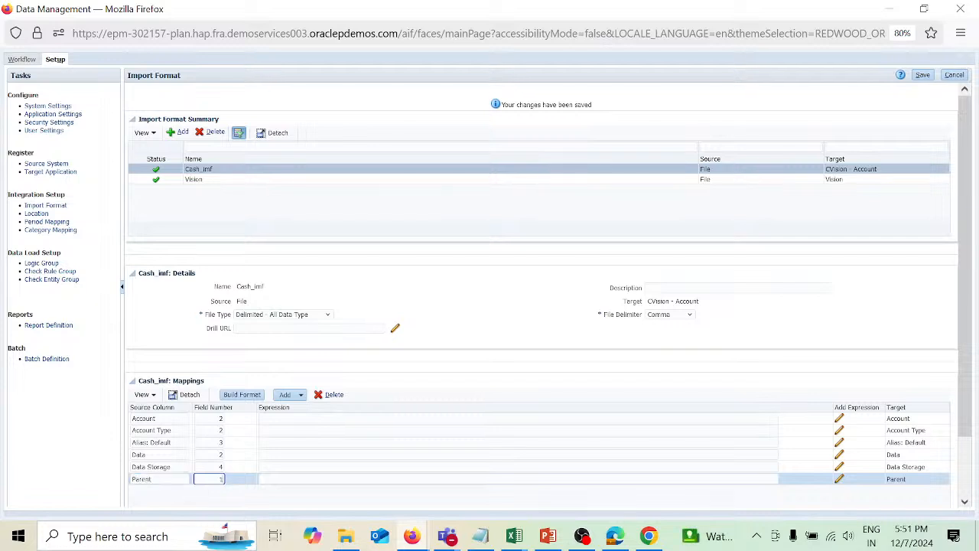
{"action": "key", "text": "Tab"}
{"action": "left_click", "coordinate": [928, 76]}
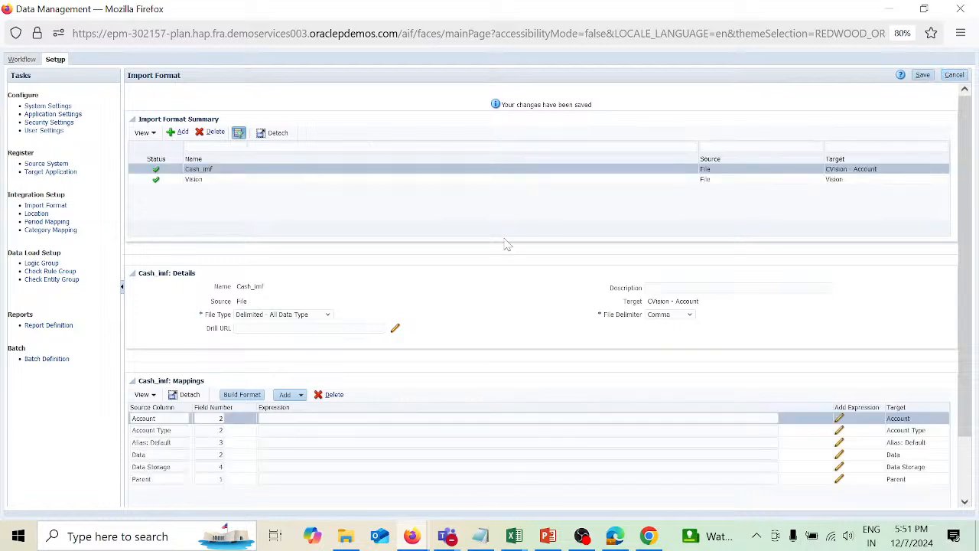
Switch to Excel, delete the header row from the cashmeta sheet, and save the file while closing it.
{"action": "key", "text": "alt+Tab"}
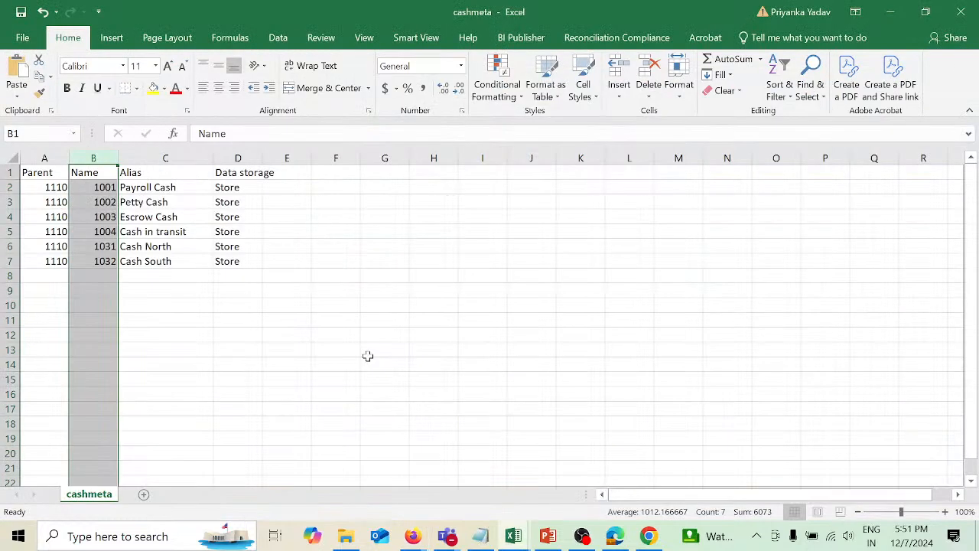
{"action": "left_click", "coordinate": [203, 289]}
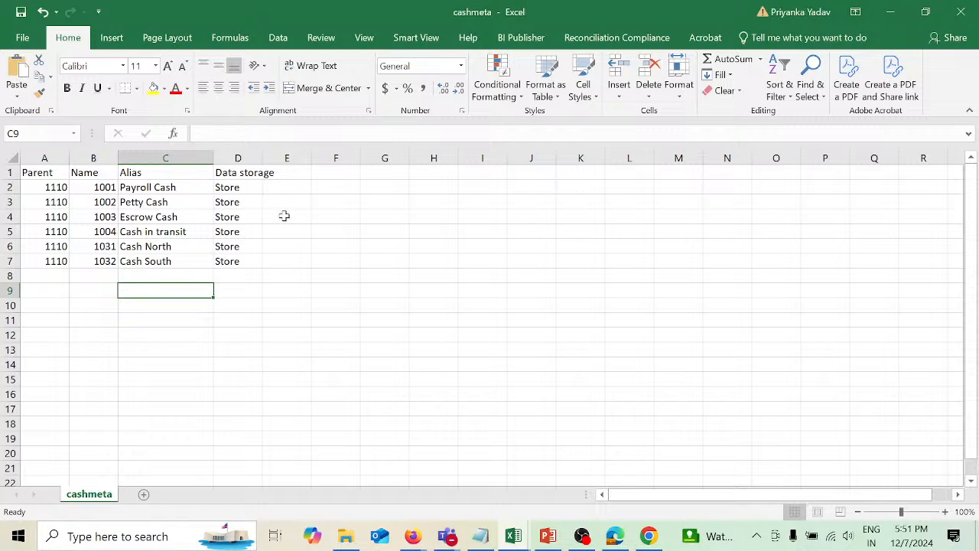
{"action": "left_click", "coordinate": [12, 172]}
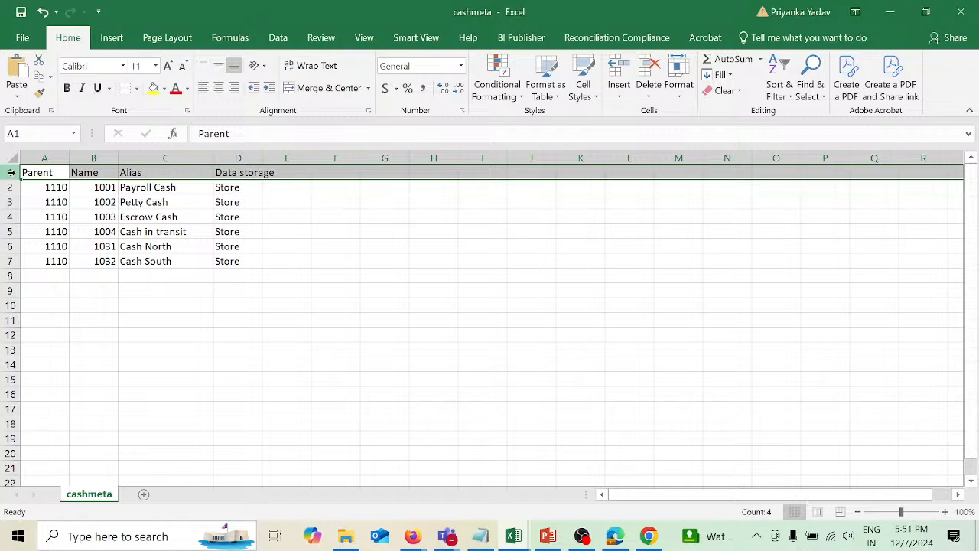
{"action": "right_click", "coordinate": [12, 172]}
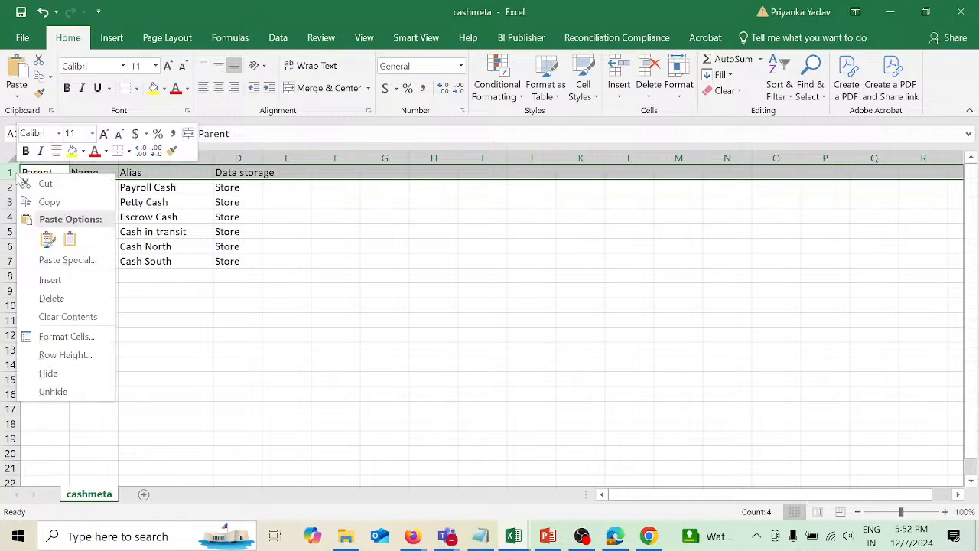
{"action": "left_click", "coordinate": [86, 297]}
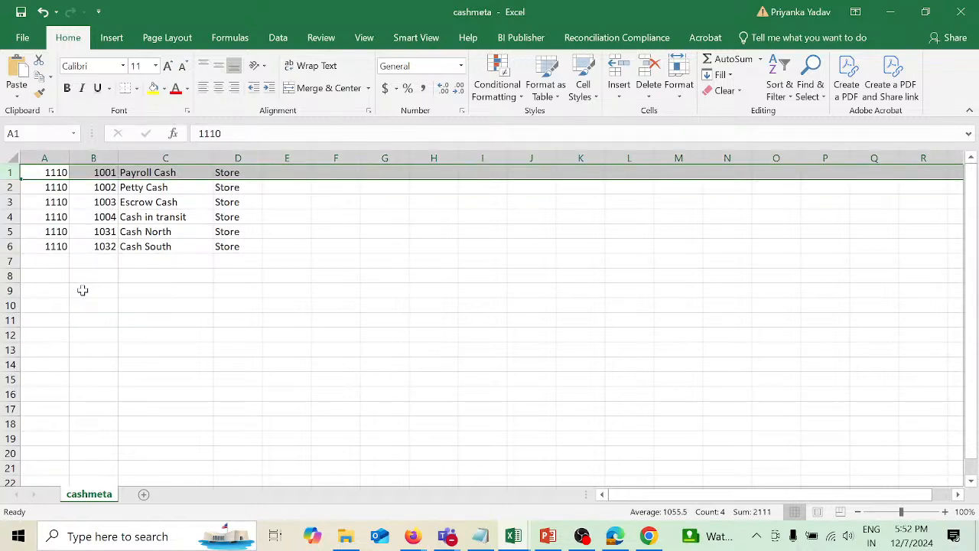
{"action": "left_click", "coordinate": [961, 12]}
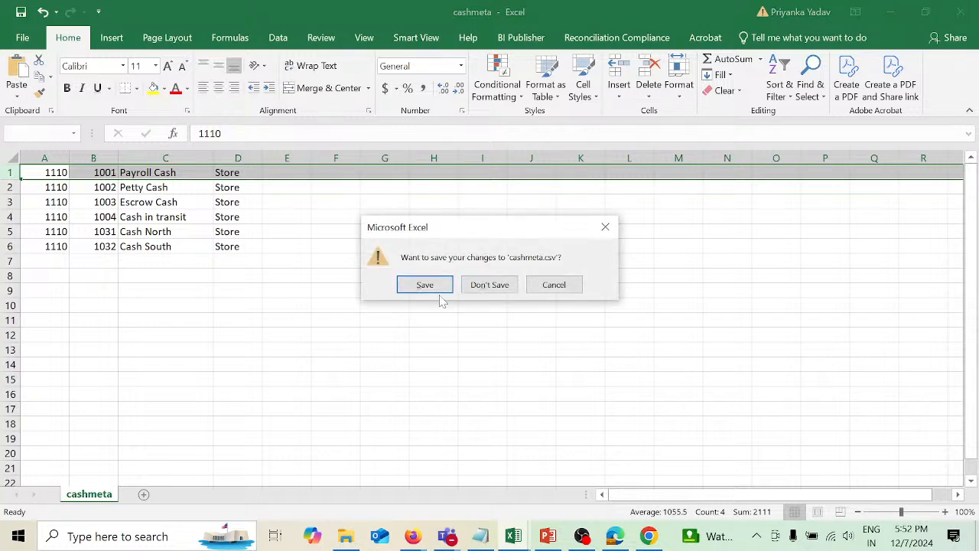
{"action": "left_click", "coordinate": [437, 284]}
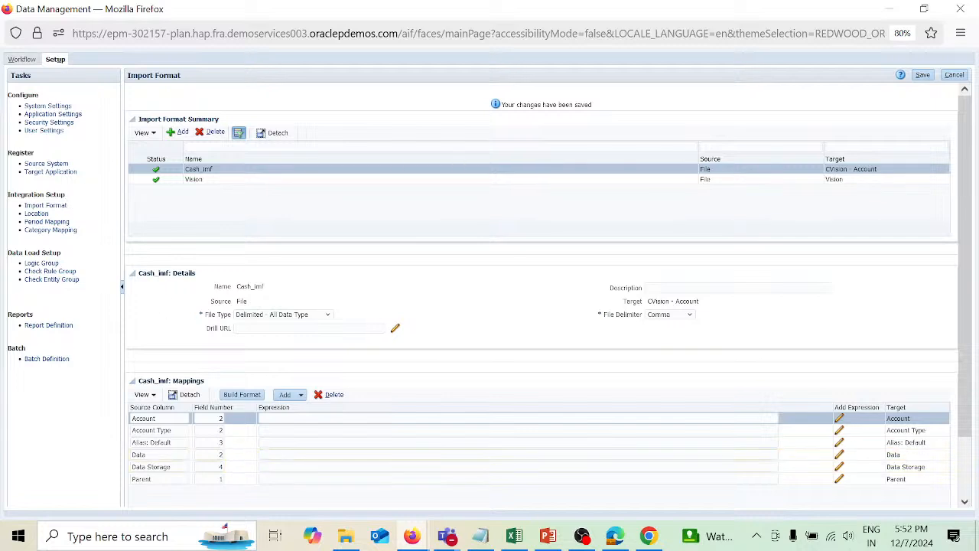
Open Location setup and set the target application to CVision - Account.
{"action": "left_click", "coordinate": [36, 214]}
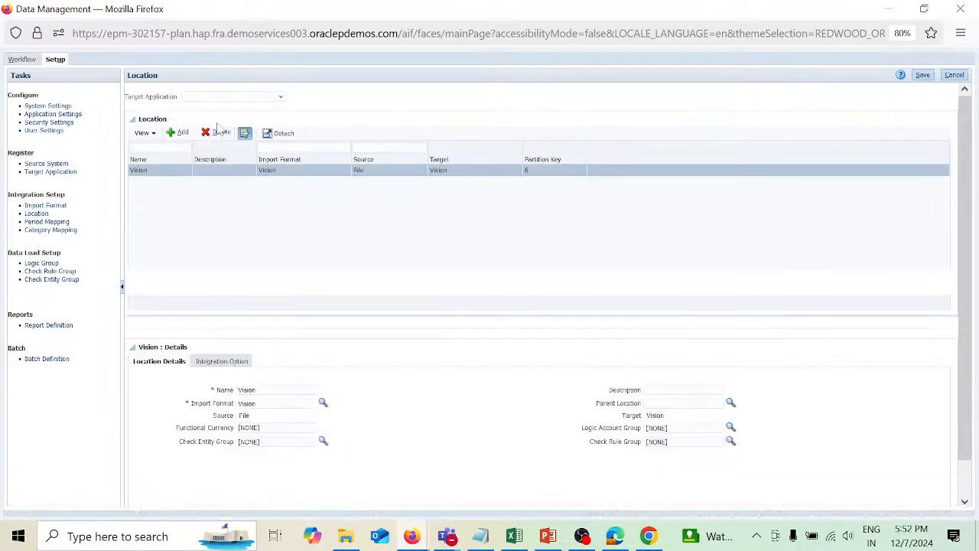
{"action": "left_click", "coordinate": [282, 99]}
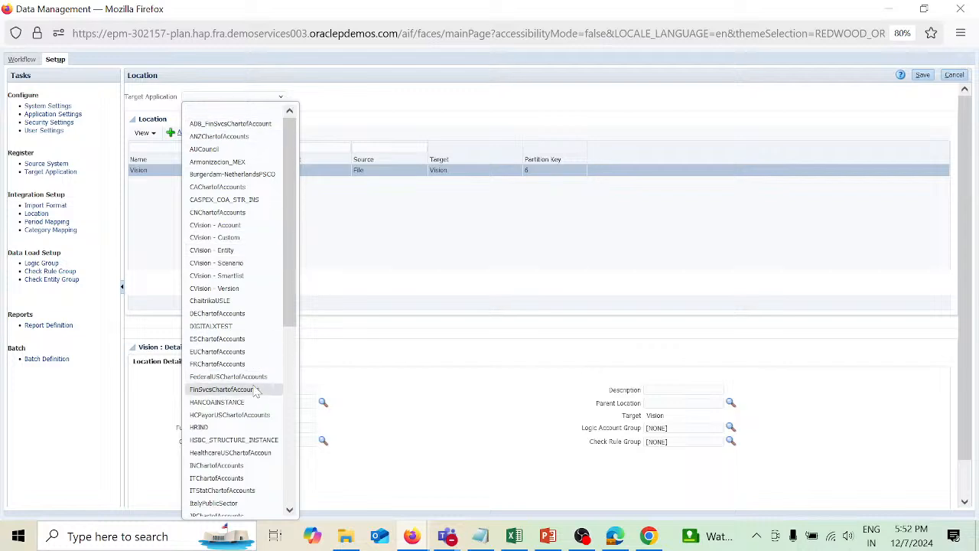
{"action": "scroll", "coordinate": [257, 391], "scroll_direction": "down", "scroll_amount": 8}
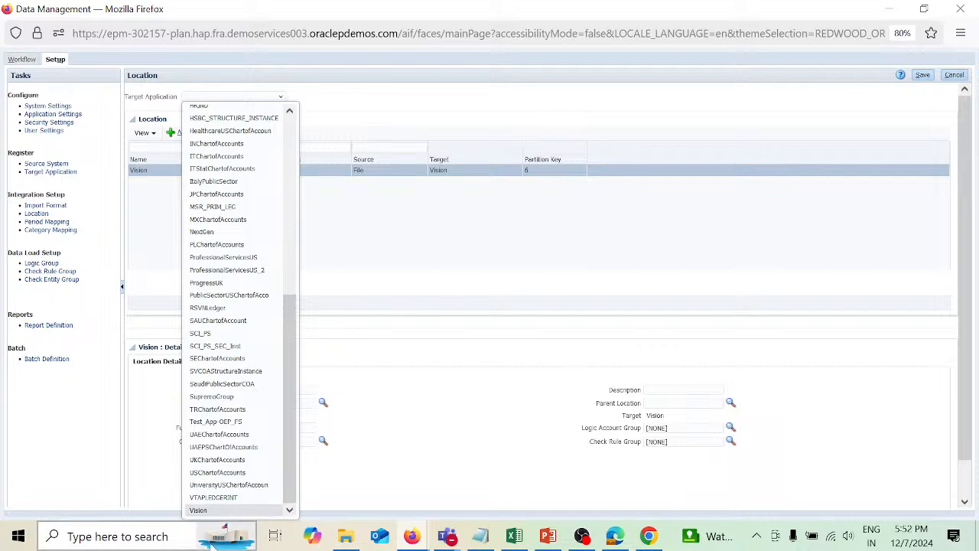
{"action": "scroll", "coordinate": [237, 433], "scroll_direction": "up", "scroll_amount": 2}
{"action": "scroll", "coordinate": [237, 432], "scroll_direction": "up", "scroll_amount": 6}
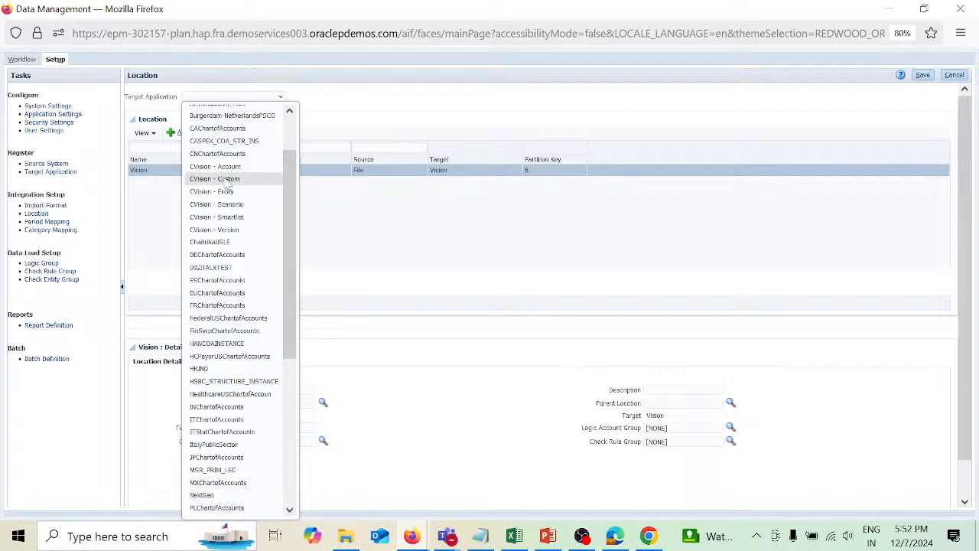
{"action": "left_click", "coordinate": [225, 168]}
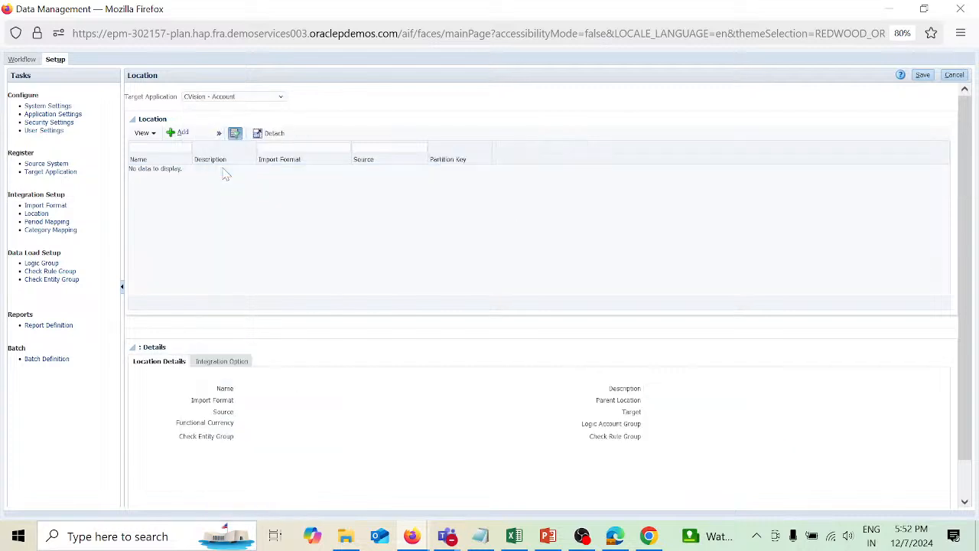
Add a location named Cash_loc using the Cash_imf import format and save it.
{"action": "left_click", "coordinate": [183, 133]}
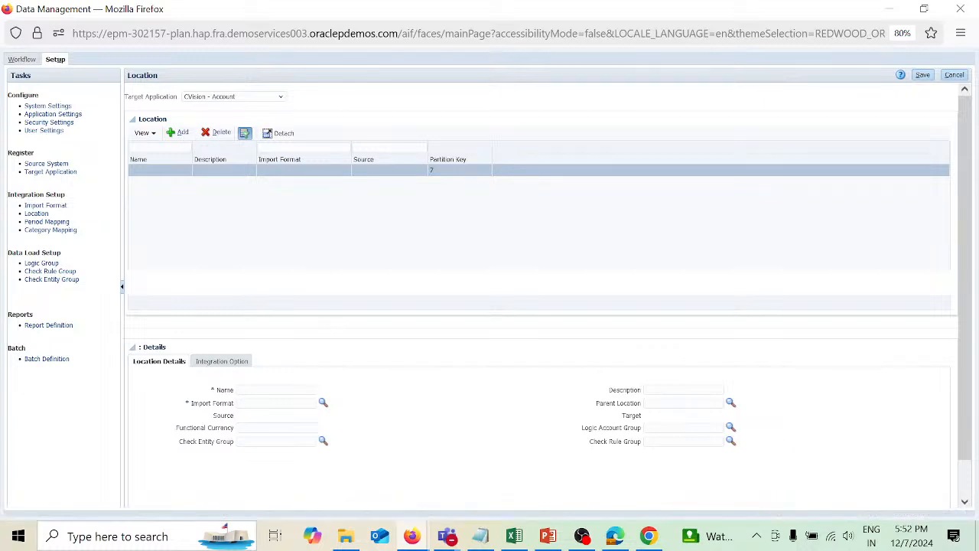
{"action": "left_click", "coordinate": [276, 390]}
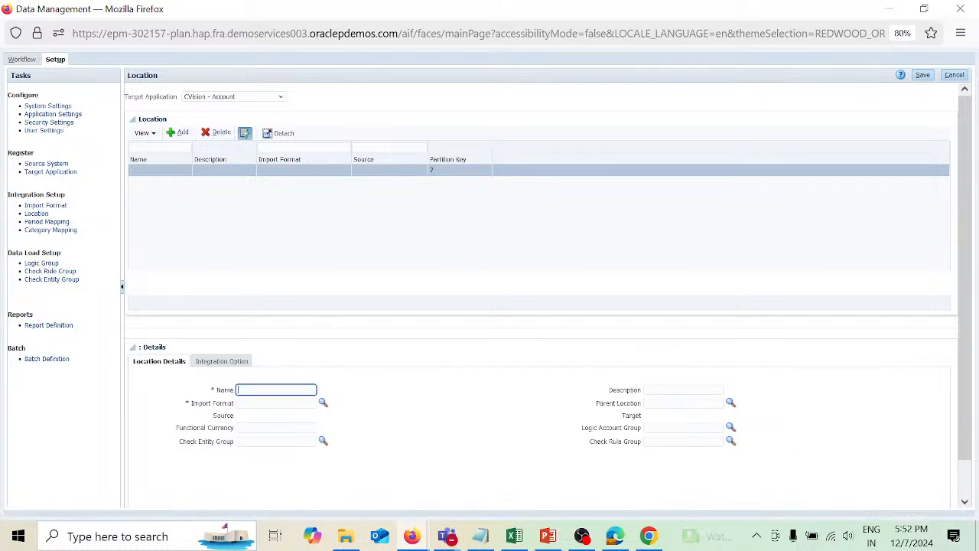
{"action": "type", "text": "Cash_lo"}
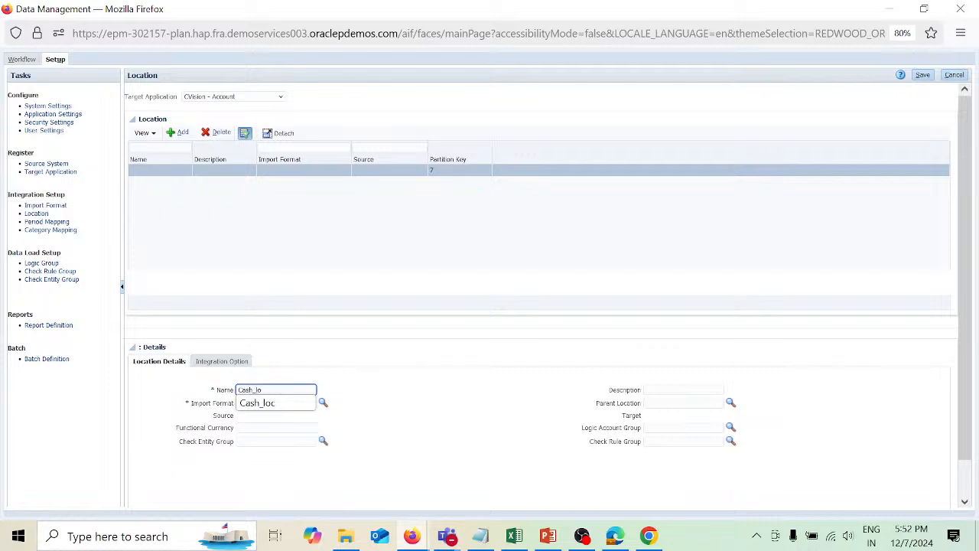
{"action": "type", "text": "c"}
{"action": "key", "text": "Tab"}
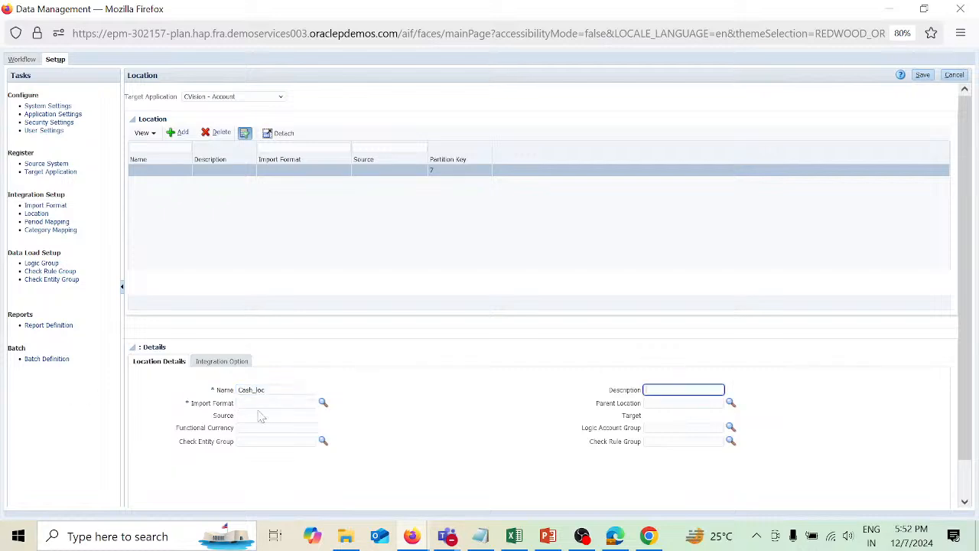
{"action": "key", "text": "Tab"}
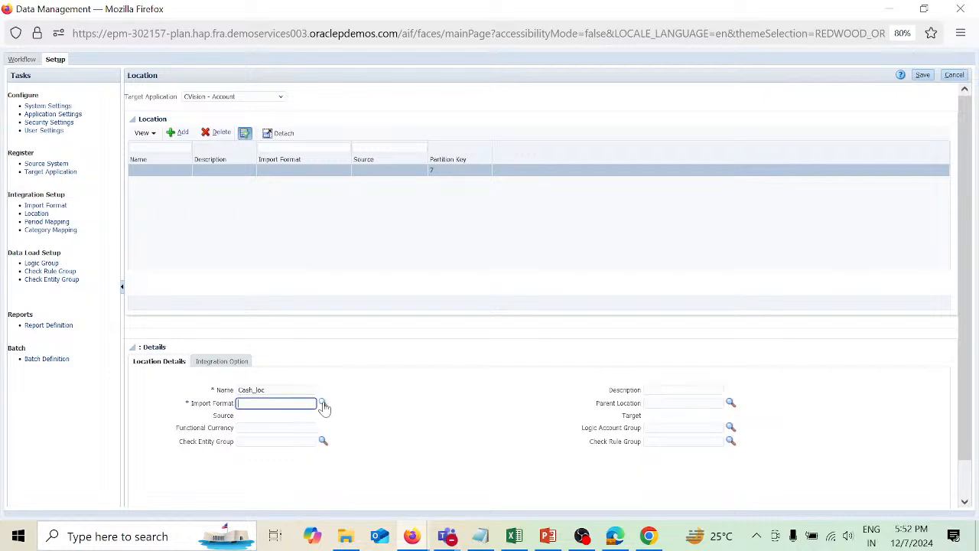
{"action": "left_click", "coordinate": [323, 404]}
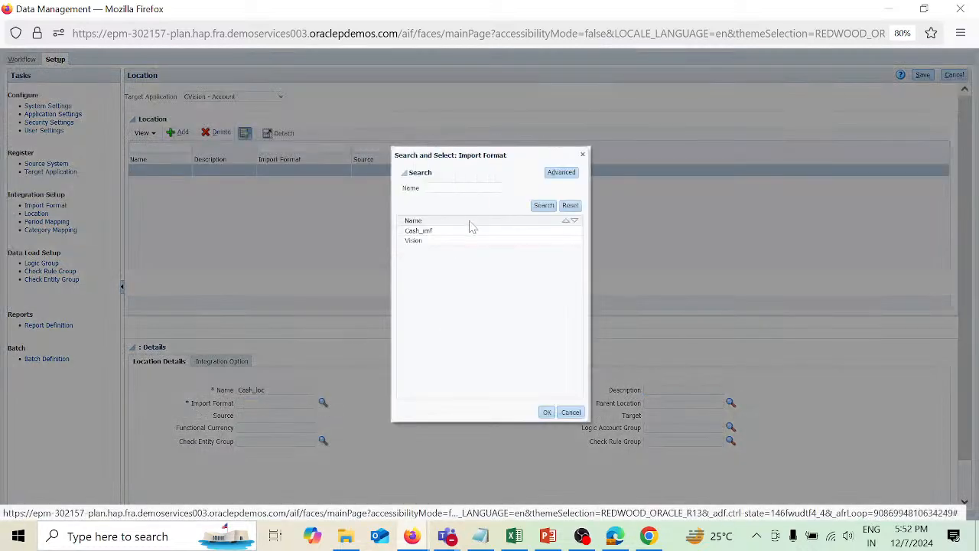
{"action": "left_click", "coordinate": [469, 233]}
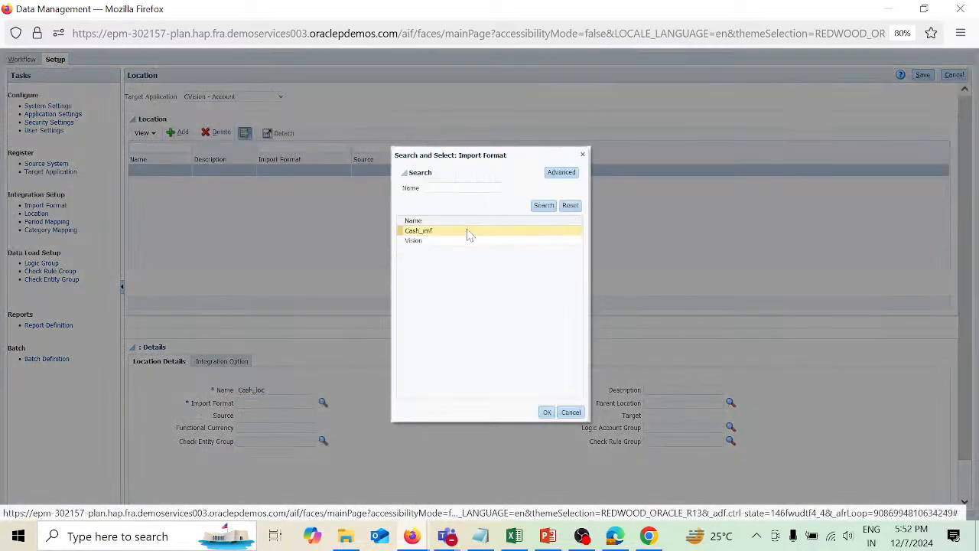
{"action": "left_click", "coordinate": [548, 413]}
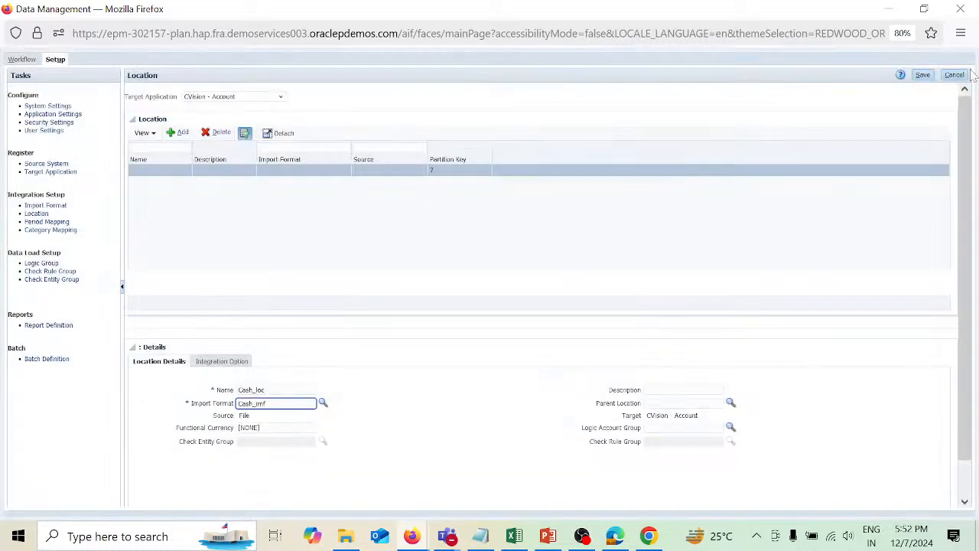
{"action": "left_click", "coordinate": [922, 75]}
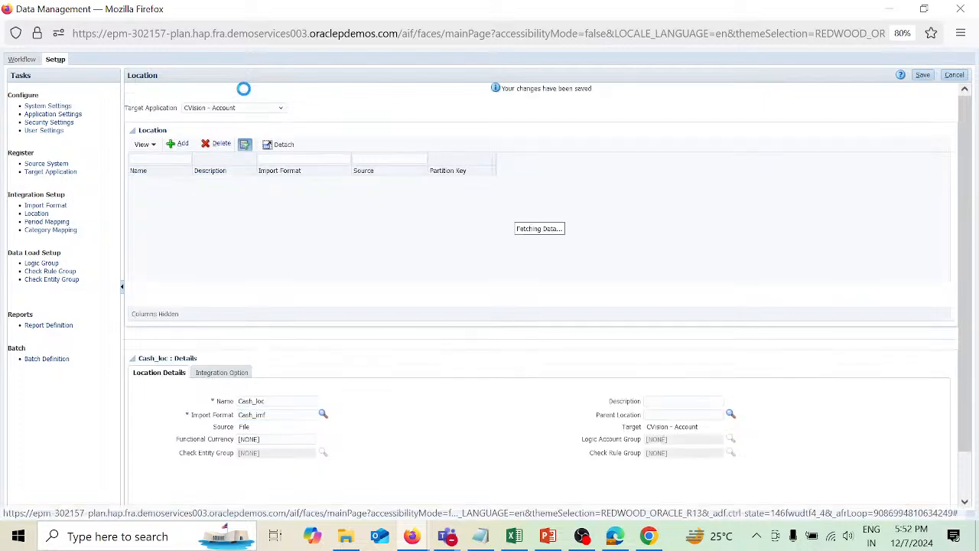
Open Data Load Mapping and add a Like mapping for Account with source *, target * and rule name r1, then save.
{"action": "left_click", "coordinate": [22, 59]}
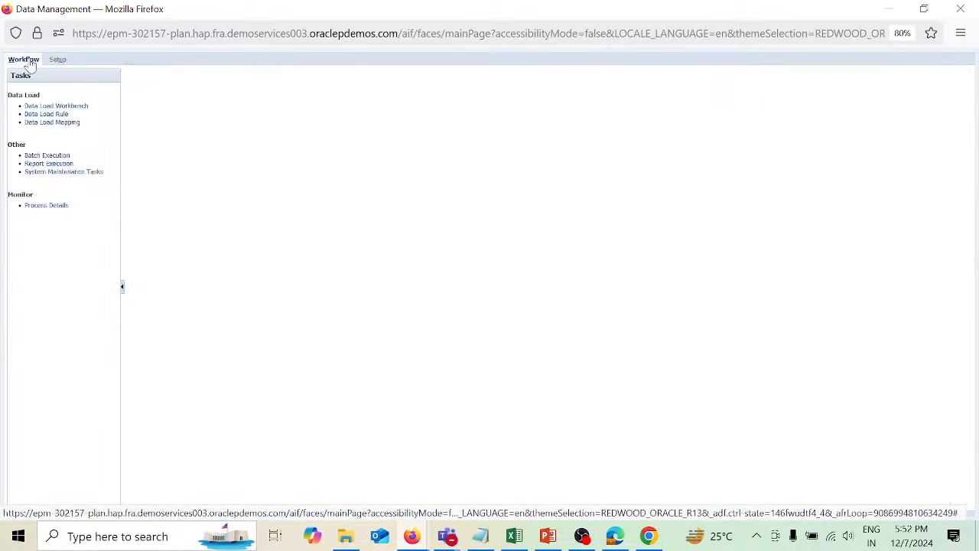
{"action": "left_click", "coordinate": [63, 122]}
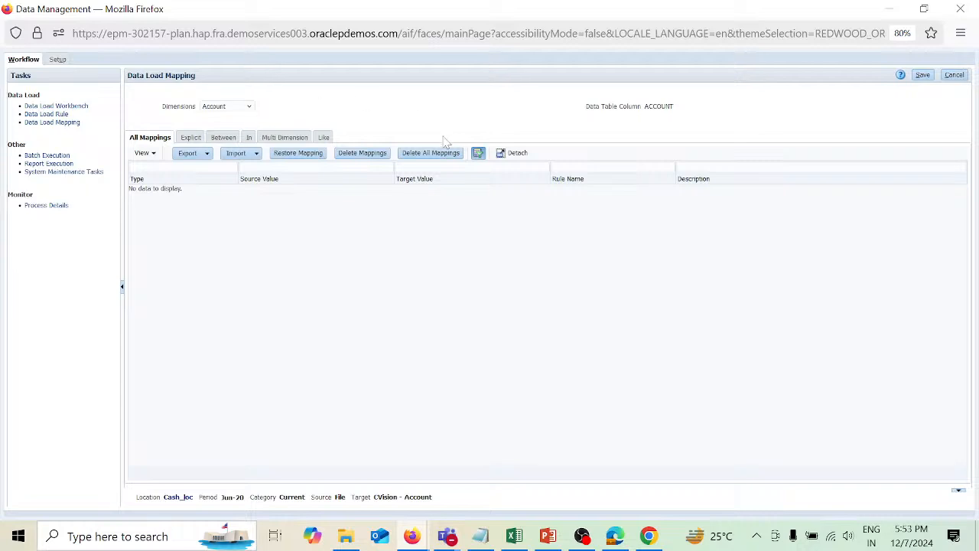
{"action": "left_click", "coordinate": [324, 139]}
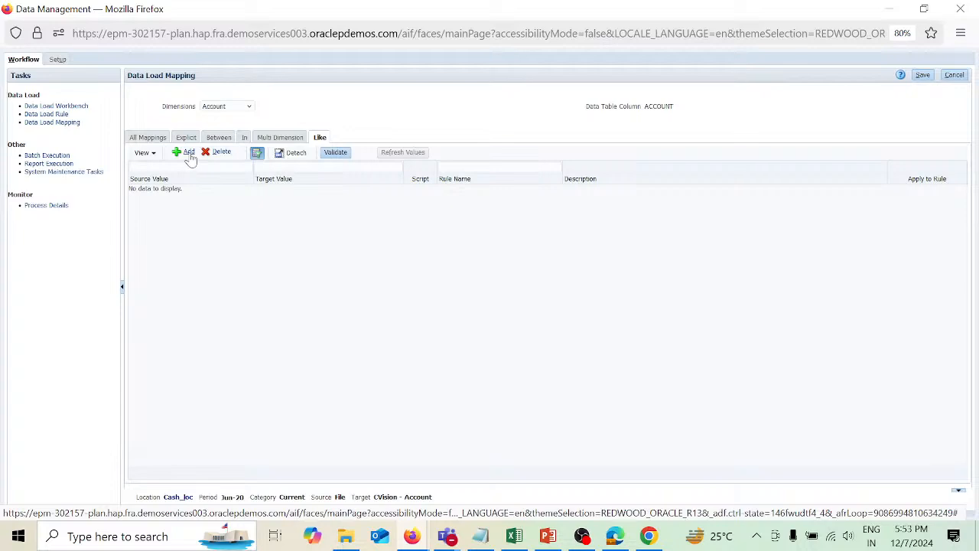
{"action": "left_click", "coordinate": [185, 153]}
{"action": "left_click", "coordinate": [187, 189]}
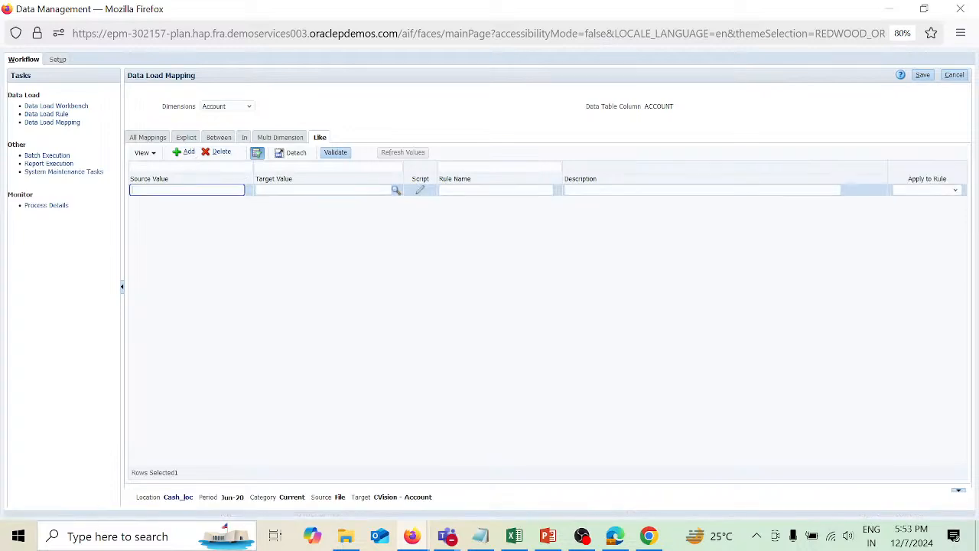
{"action": "type", "text": "*"}
{"action": "key", "text": "Tab"}
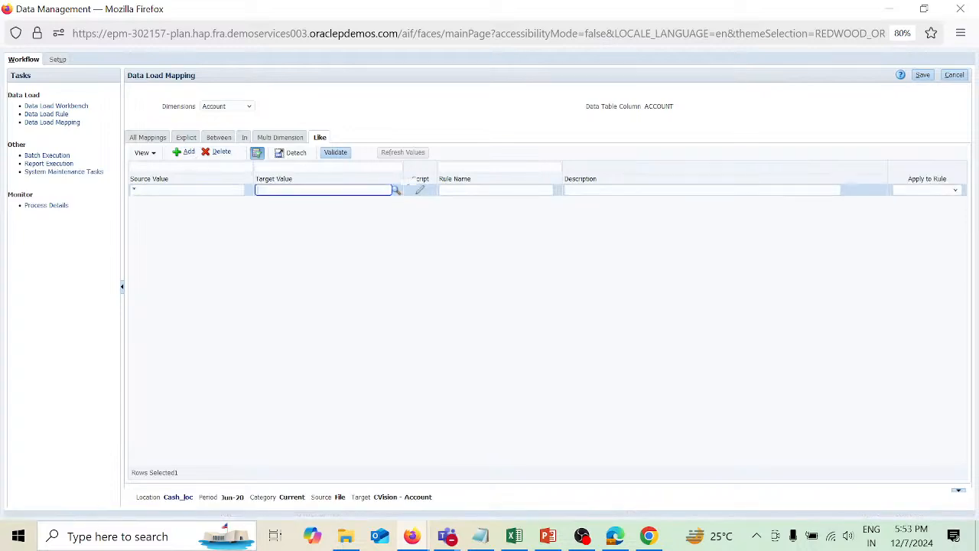
{"action": "type", "text": "*"}
{"action": "key", "text": "Tab"}
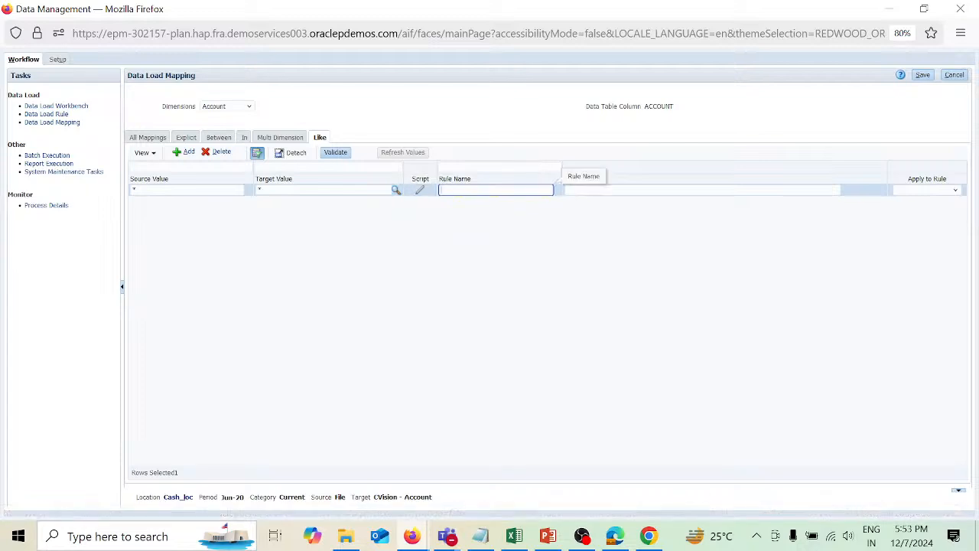
{"action": "type", "text": "r1"}
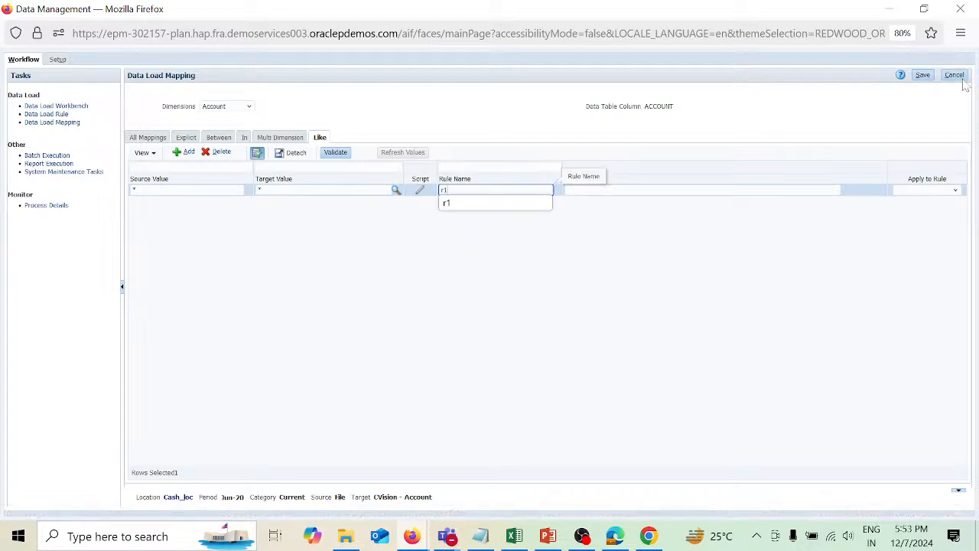
{"action": "left_click", "coordinate": [924, 79]}
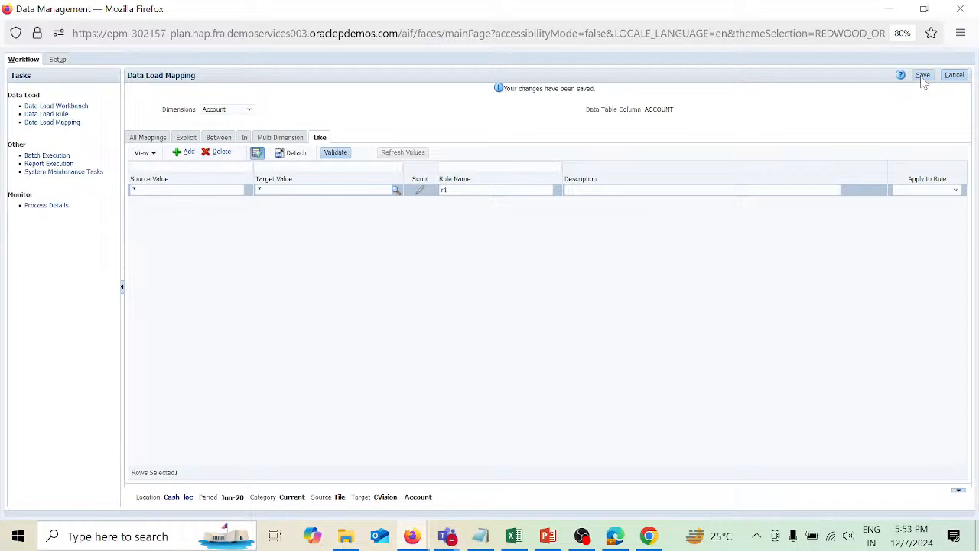
Add an In mapping row for Account with source values "1131","1132".
{"action": "left_click", "coordinate": [246, 139]}
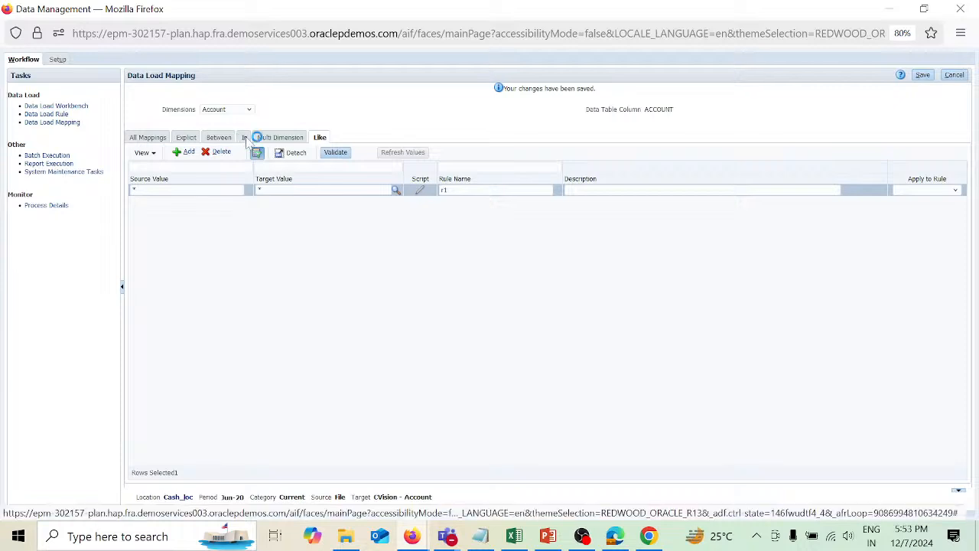
{"action": "left_click", "coordinate": [187, 152]}
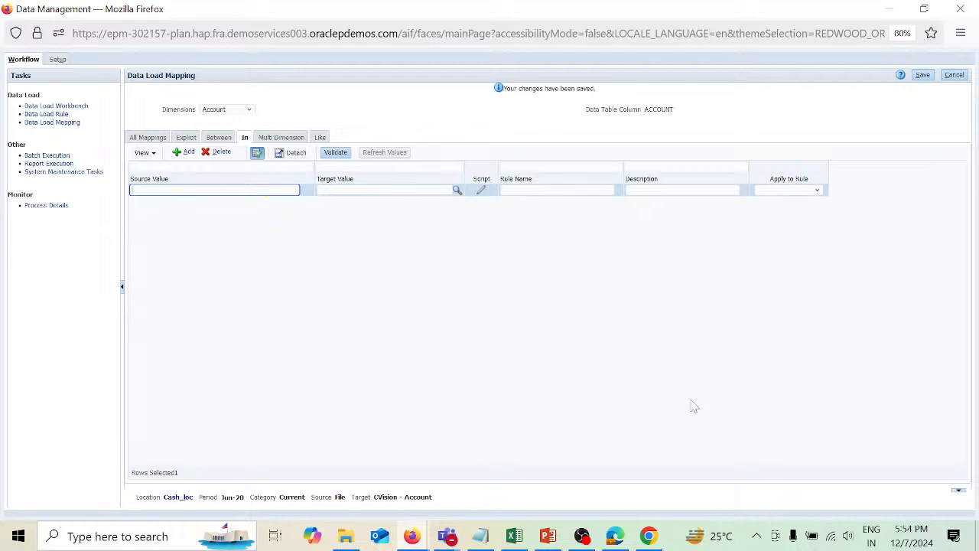
{"action": "type", "text": "1131\",\"1132\""}
{"action": "key", "text": "Tab"}
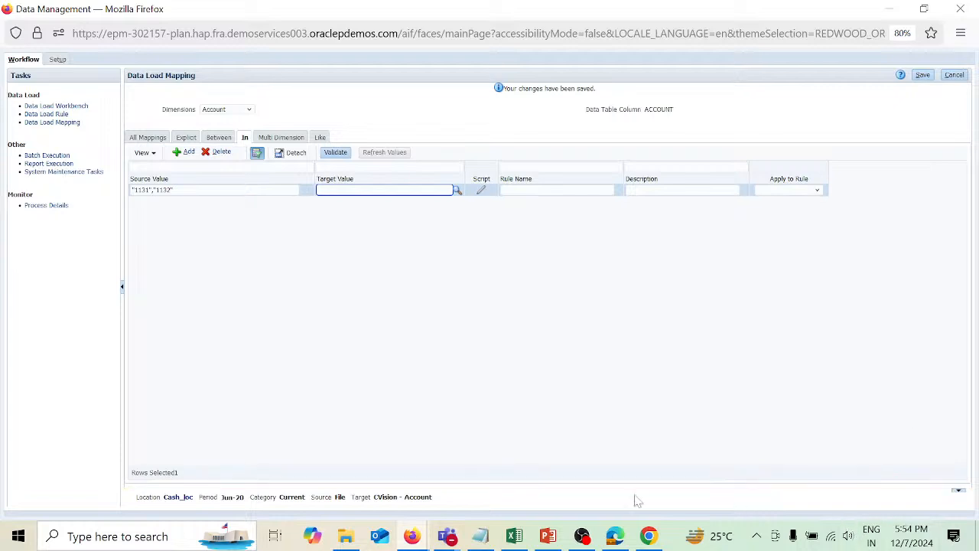
Browse the Vision Account dimension hierarchy down to member 1110 and its child members.
{"action": "mouse_move", "coordinate": [423, 540]}
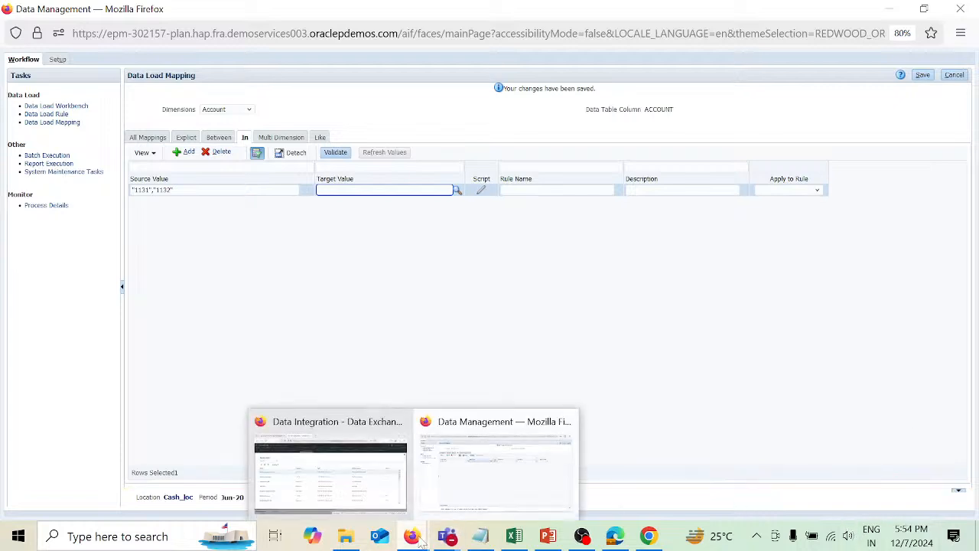
{"action": "left_click", "coordinate": [379, 479]}
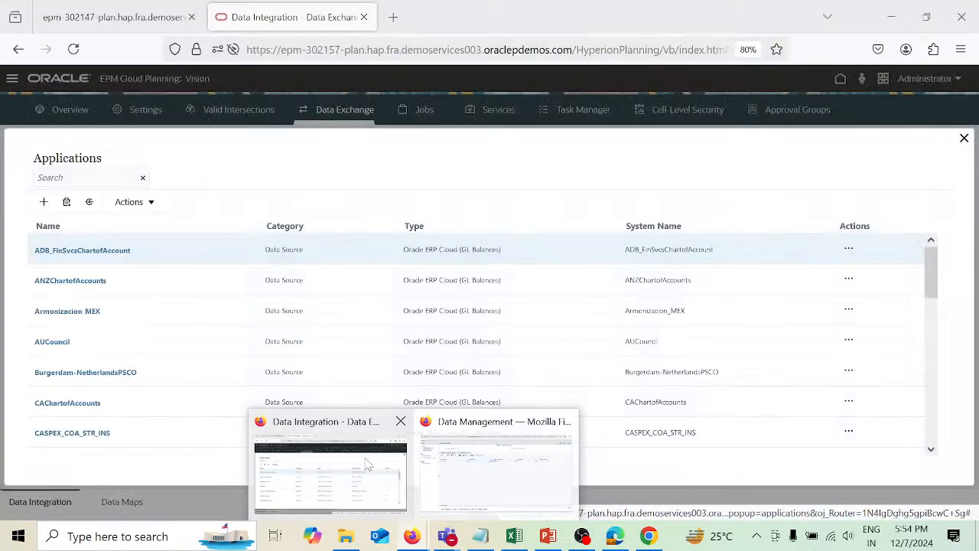
{"action": "left_click", "coordinate": [964, 139]}
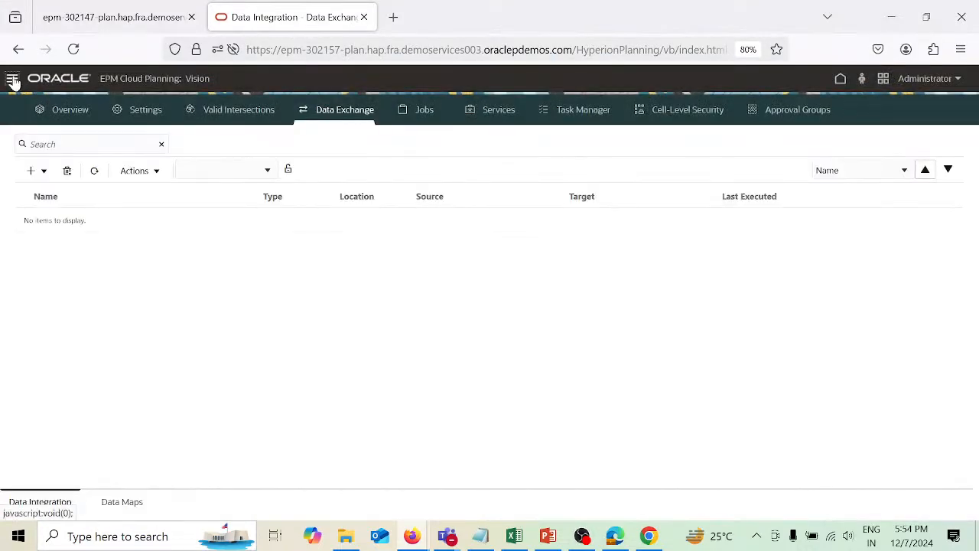
{"action": "left_click", "coordinate": [11, 79]}
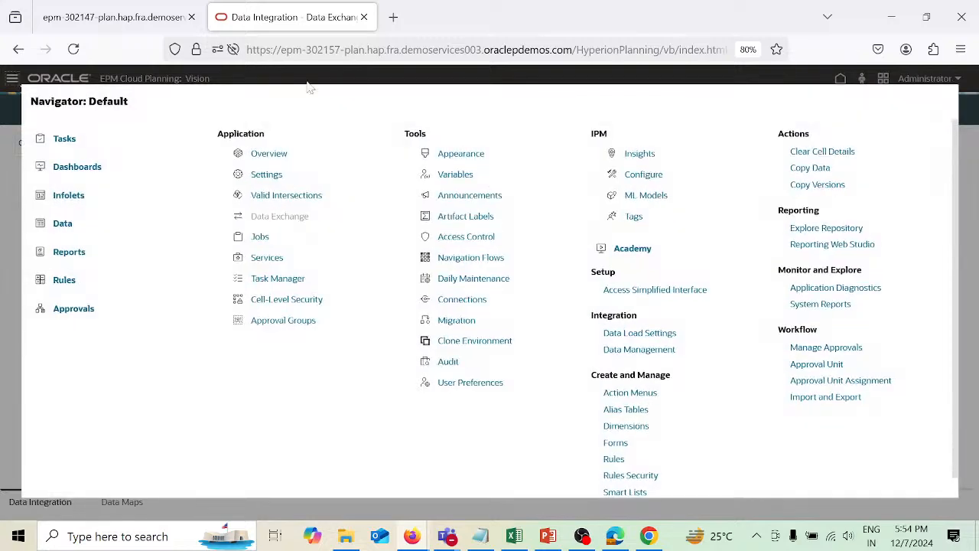
{"action": "left_click", "coordinate": [623, 429]}
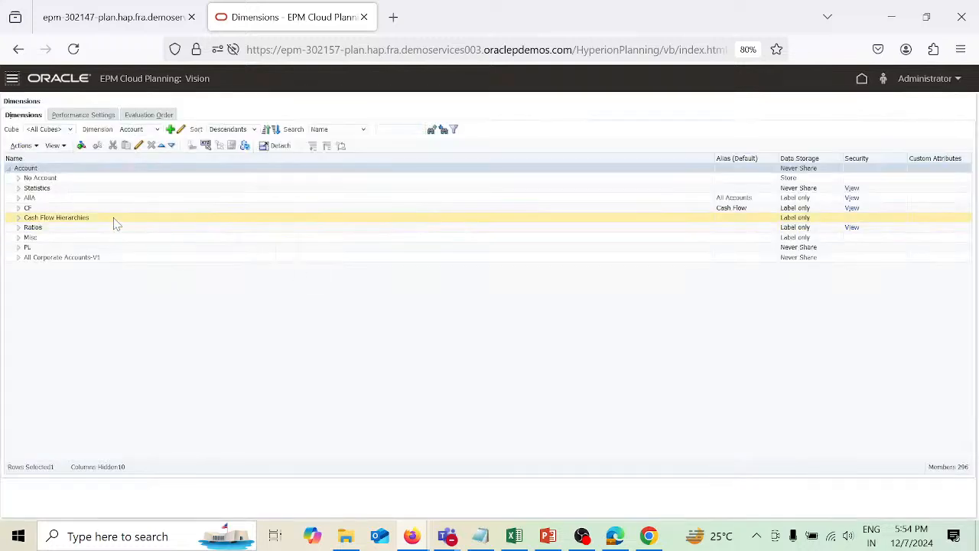
{"action": "left_click", "coordinate": [19, 198]}
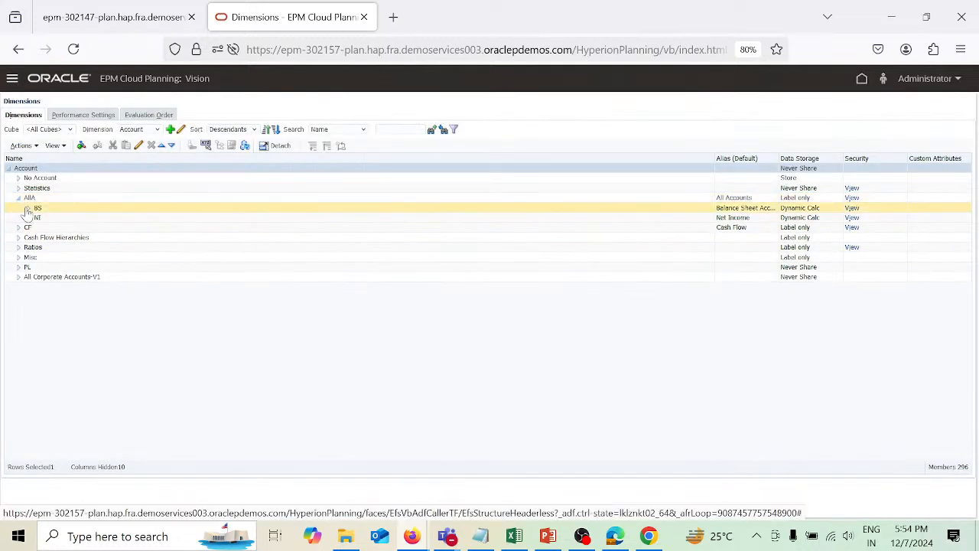
{"action": "left_click", "coordinate": [29, 208]}
{"action": "left_click", "coordinate": [38, 218]}
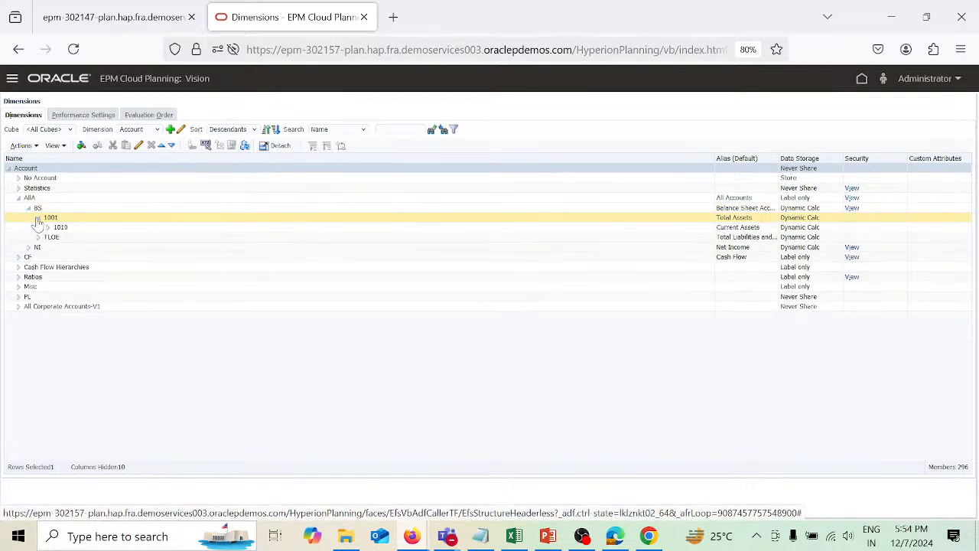
{"action": "left_click", "coordinate": [46, 229]}
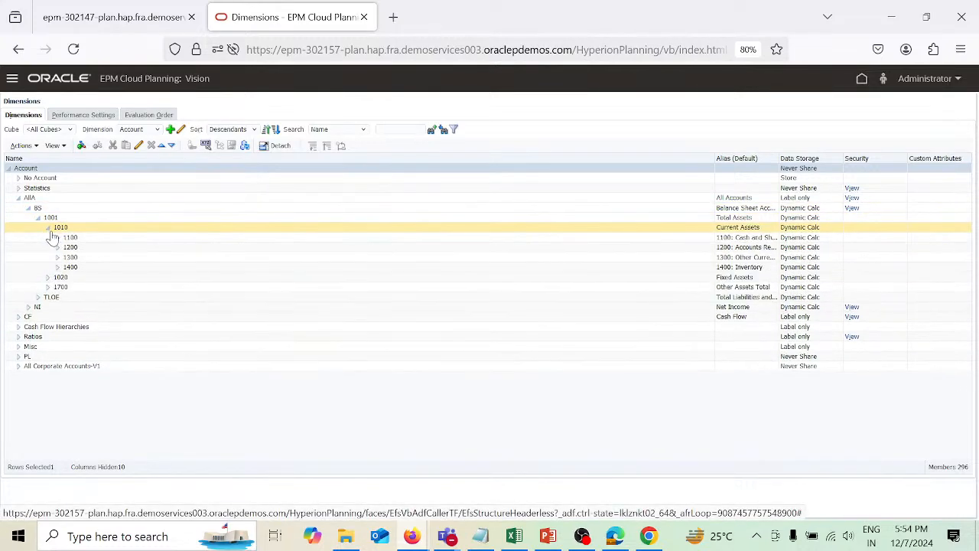
{"action": "left_click", "coordinate": [58, 238]}
{"action": "left_click", "coordinate": [84, 257]}
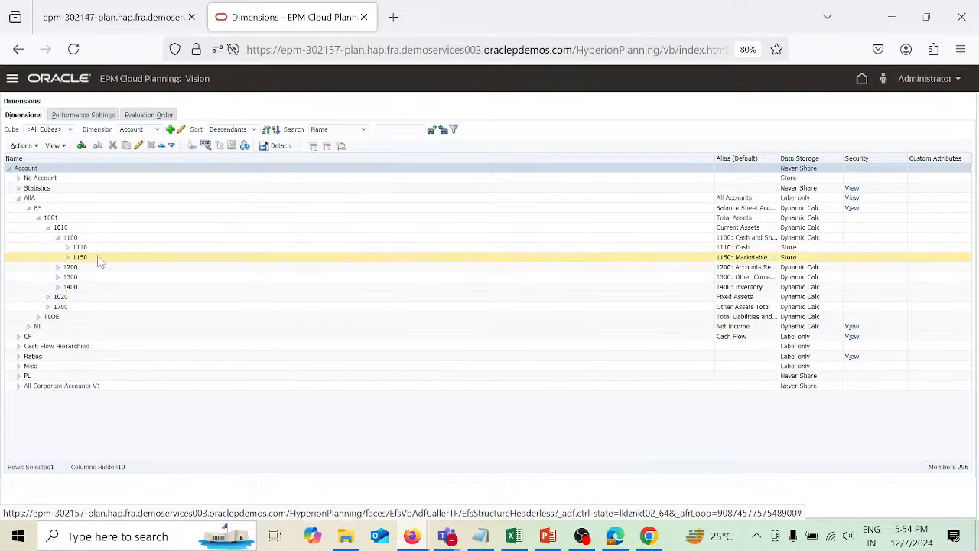
{"action": "left_click", "coordinate": [67, 249]}
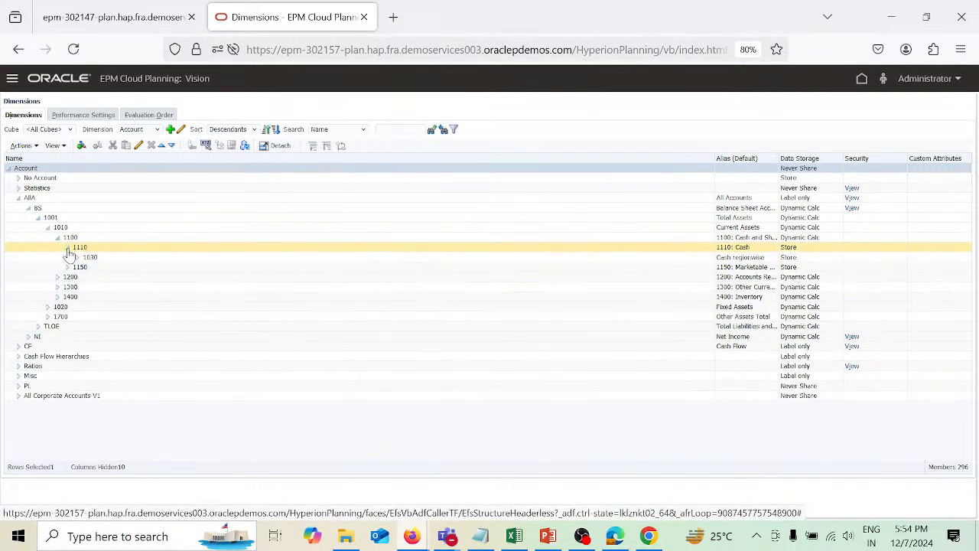
{"action": "left_click", "coordinate": [112, 260]}
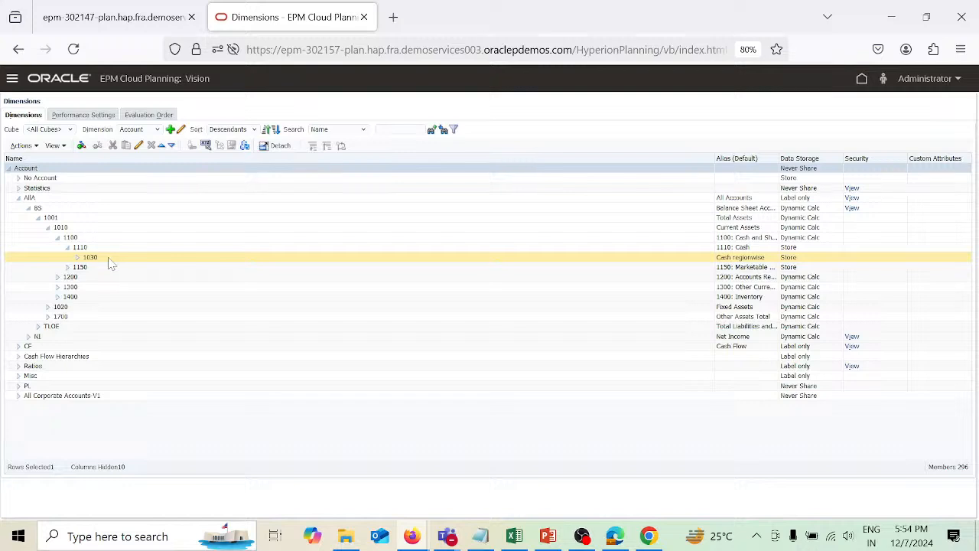
Review the account numbers in the cashmeta workbook from the desktop.
{"action": "key", "text": "alt+Tab"}
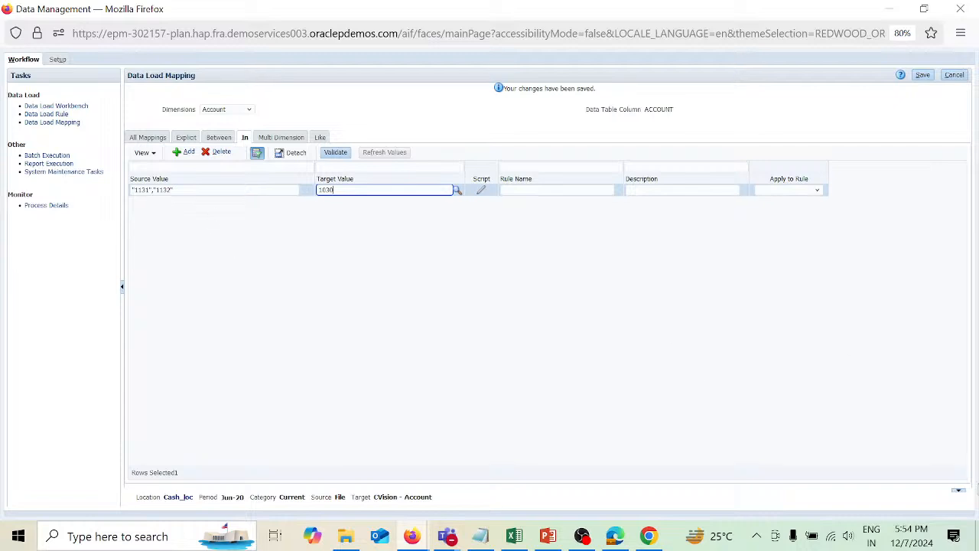
{"action": "left_click", "coordinate": [977, 536]}
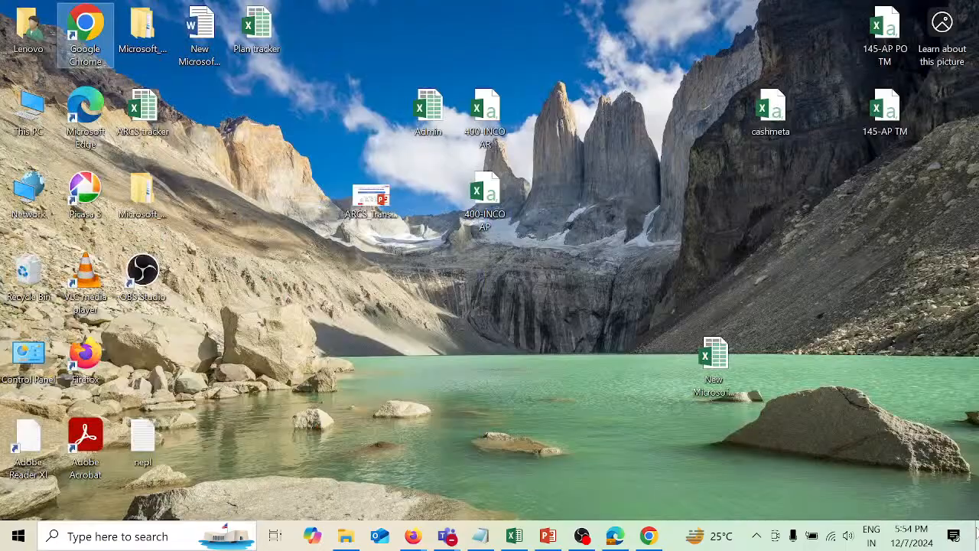
{"action": "left_click", "coordinate": [775, 123]}
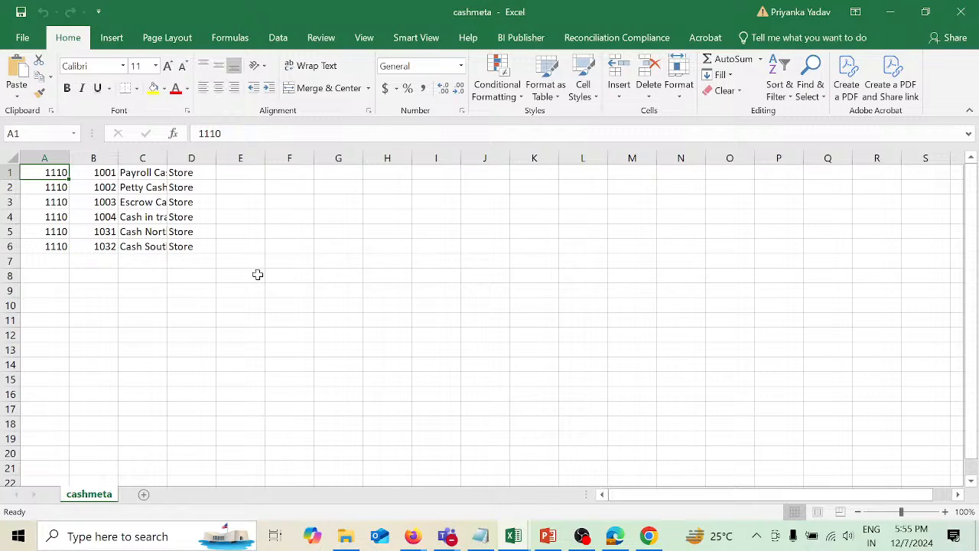
{"action": "key", "text": "alt+Tab"}
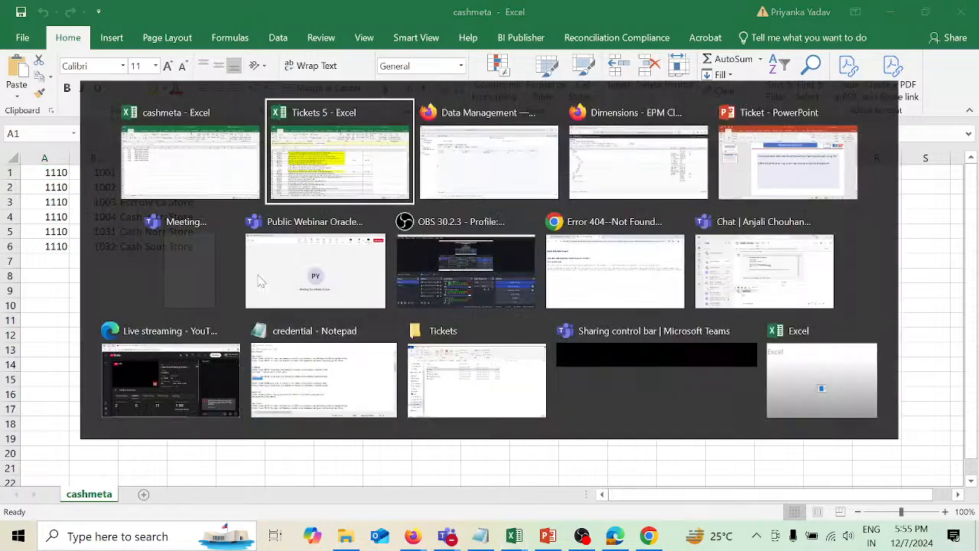
{"action": "key", "text": "alt+Tab"}
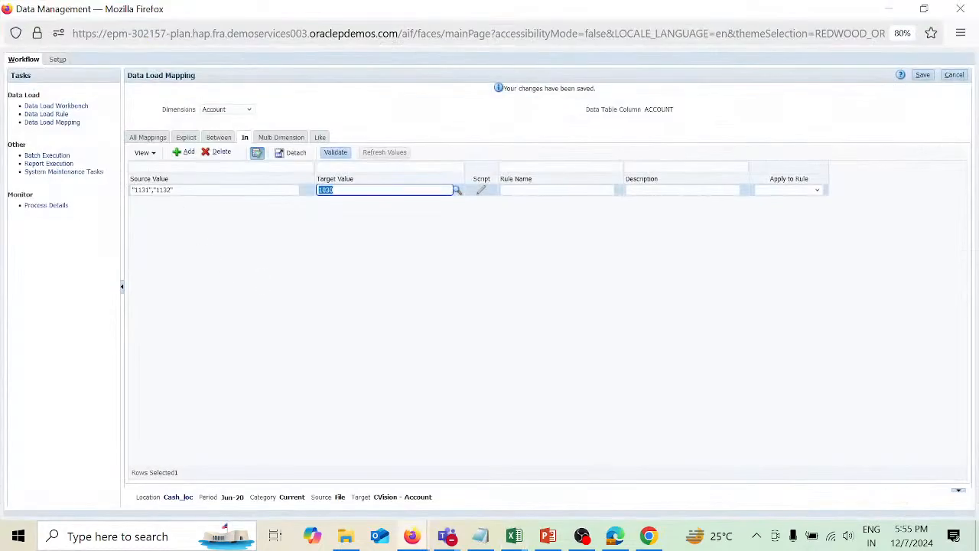
Set the In mapping's source values to "1031","1032" with target value 1030.
{"action": "left_click", "coordinate": [138, 189]}
{"action": "key", "text": "BackSpace"}
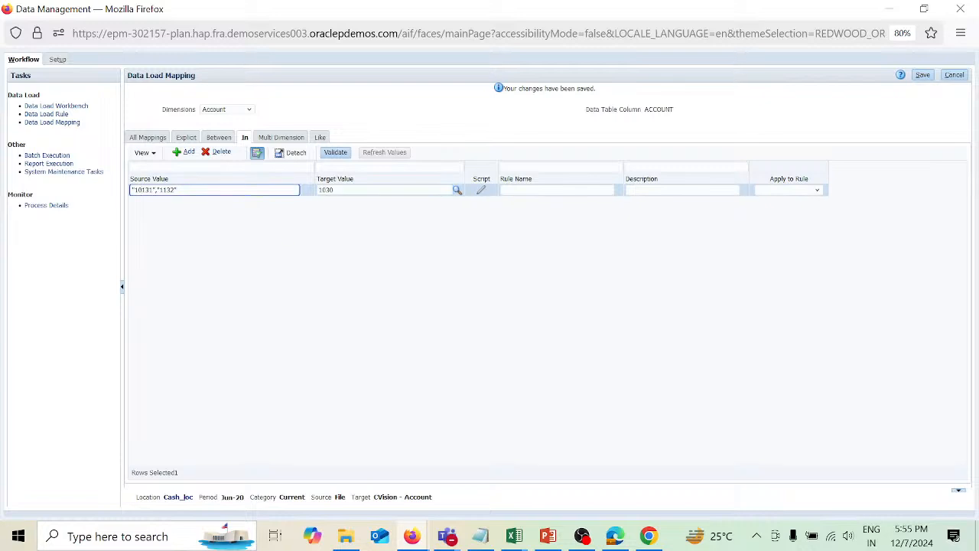
{"action": "type", "text": "0"}
{"action": "left_click", "coordinate": [160, 190]}
{"action": "key", "text": "BackSpace"}
{"action": "type", "text": "0"}
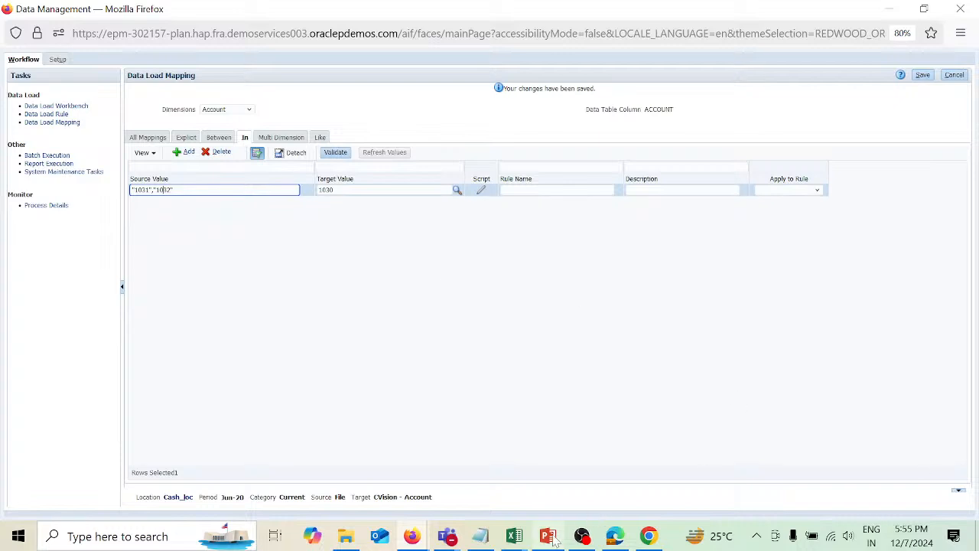
Review the problem statement slide and the cashmeta and ticket workbooks before returning to the mapping page.
{"action": "mouse_move", "coordinate": [551, 542]}
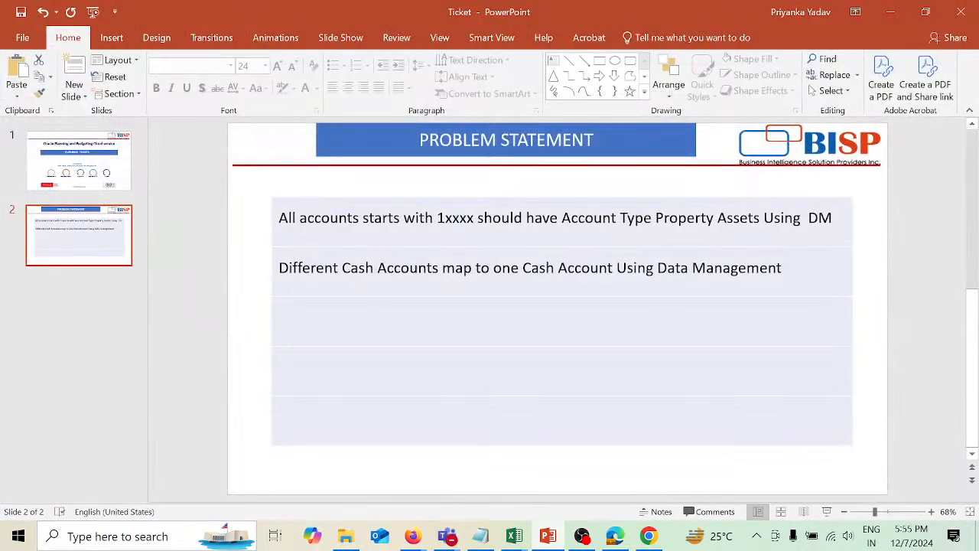
{"action": "left_click", "coordinate": [892, 12]}
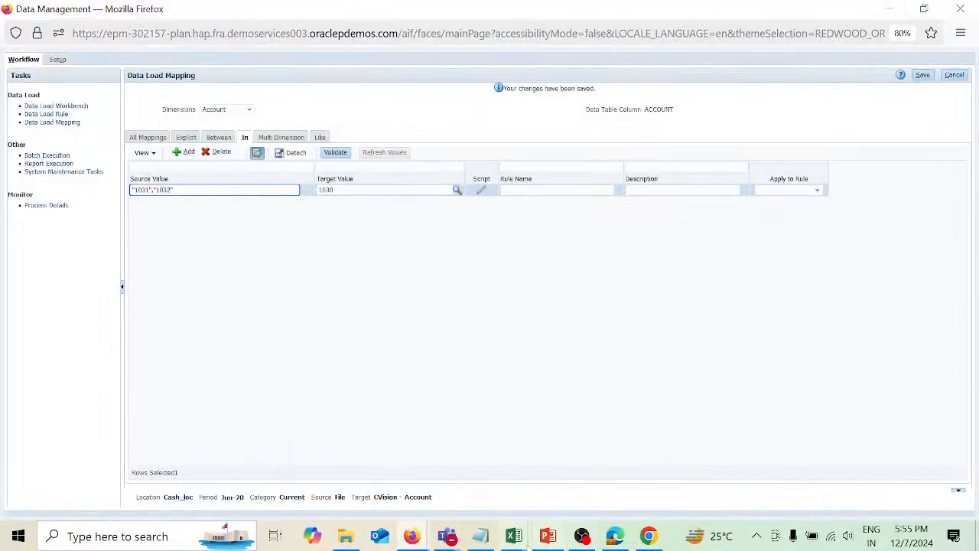
{"action": "mouse_move", "coordinate": [522, 544]}
{"action": "left_click", "coordinate": [602, 478]}
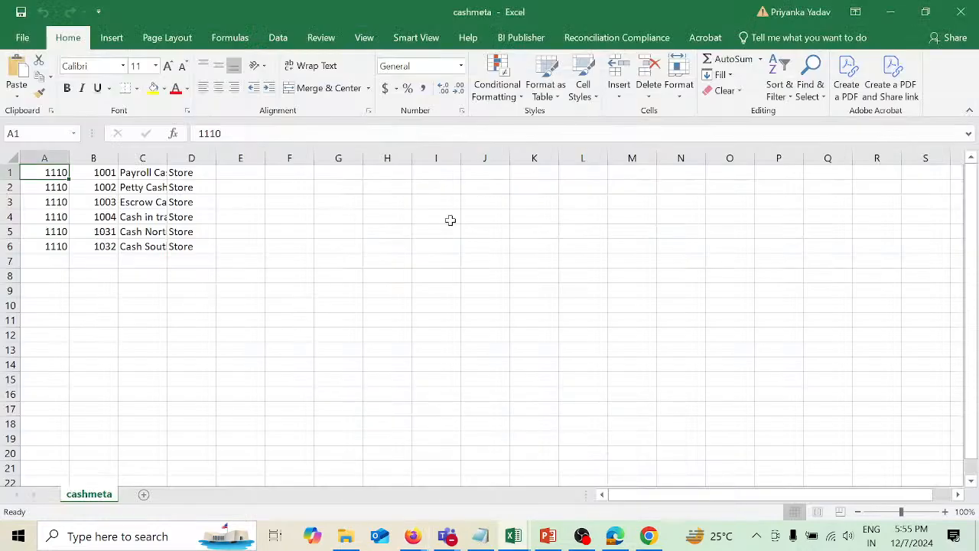
{"action": "left_click", "coordinate": [963, 14]}
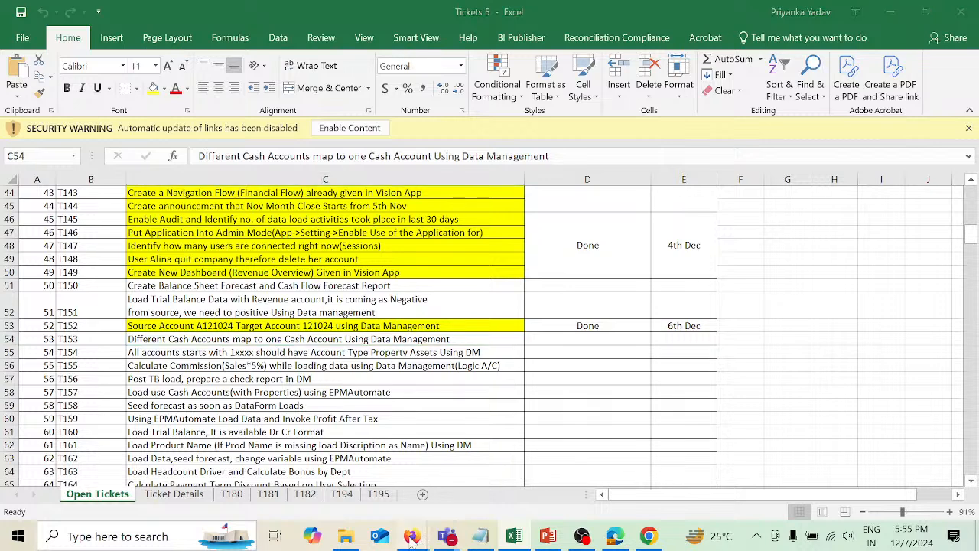
{"action": "mouse_move", "coordinate": [411, 536]}
{"action": "left_click", "coordinate": [482, 485]}
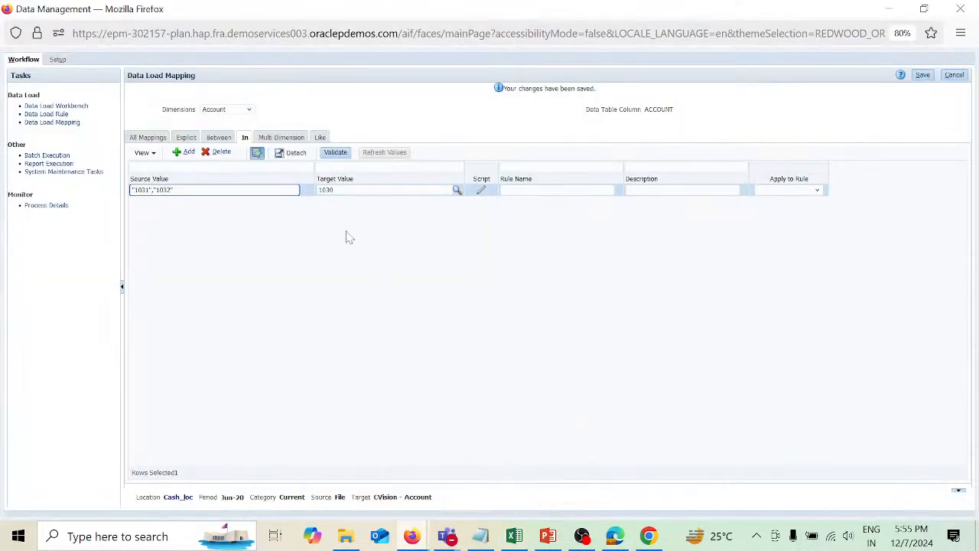
Save the In mapping with rule name r2 and review all Account mappings.
{"action": "left_click", "coordinate": [923, 77]}
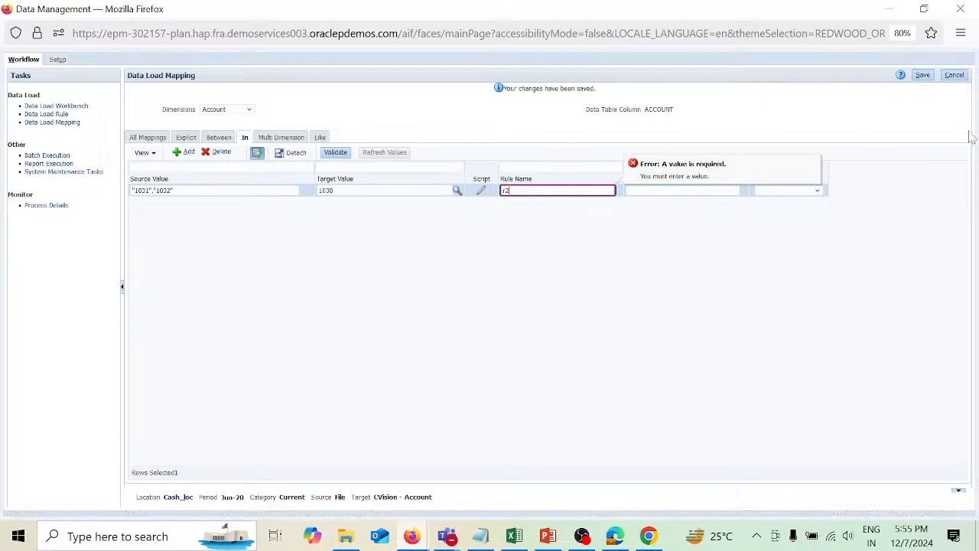
{"action": "left_click", "coordinate": [924, 76]}
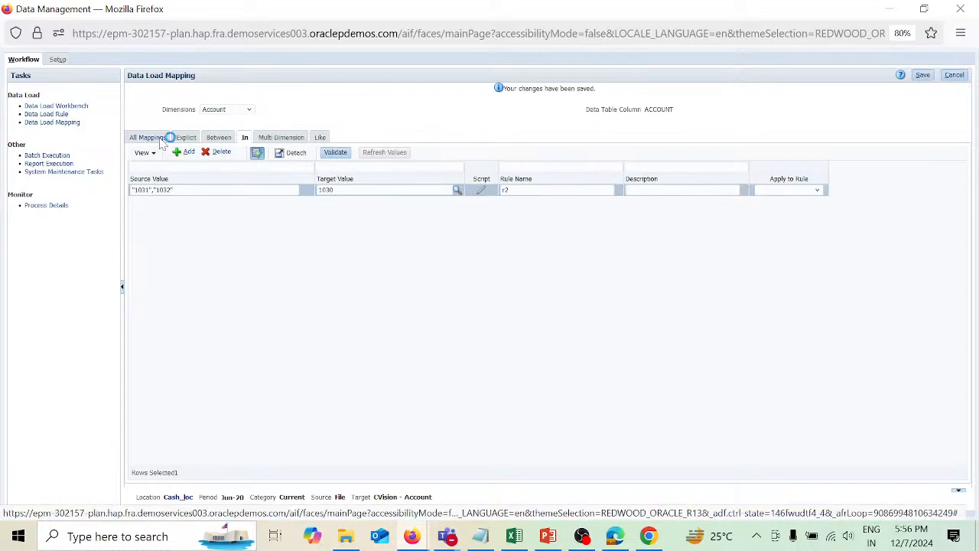
{"action": "left_click", "coordinate": [162, 199]}
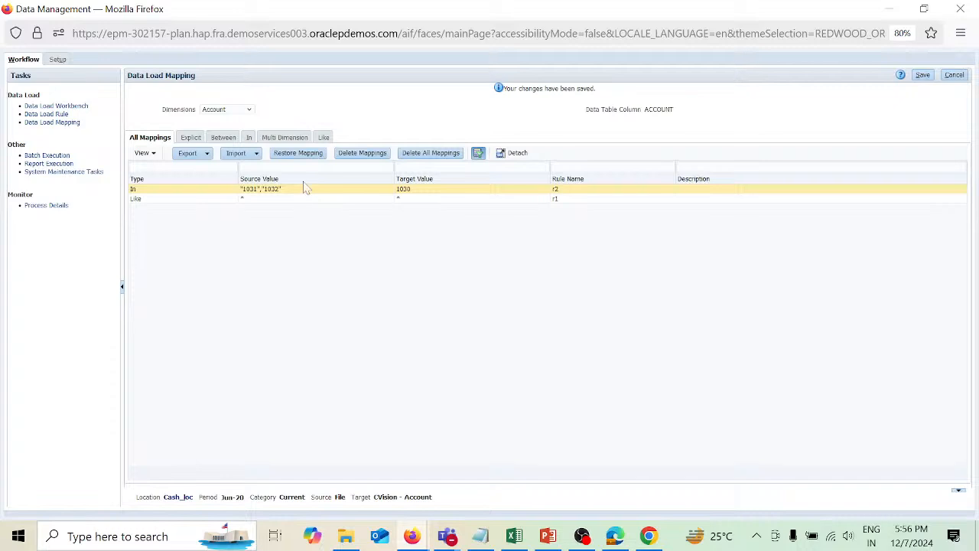
Switch to the Account Type dimension and add and save a Like mapping from * to * with rule name r3.
{"action": "left_click", "coordinate": [251, 112]}
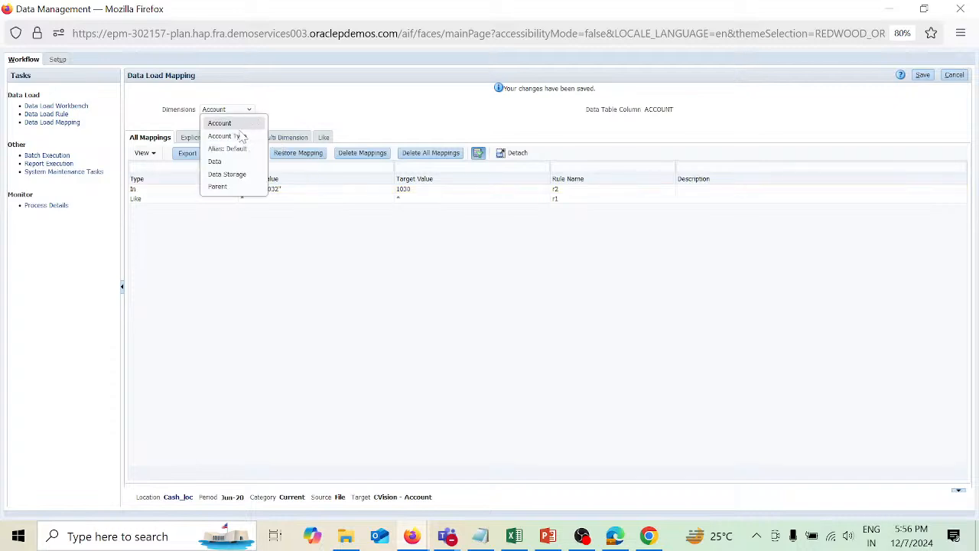
{"action": "left_click", "coordinate": [240, 136]}
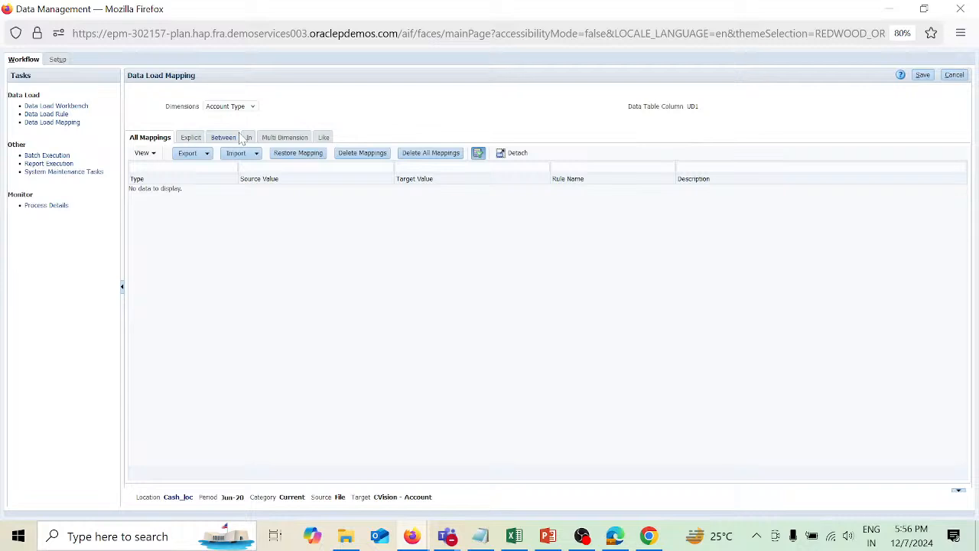
{"action": "left_click", "coordinate": [322, 137]}
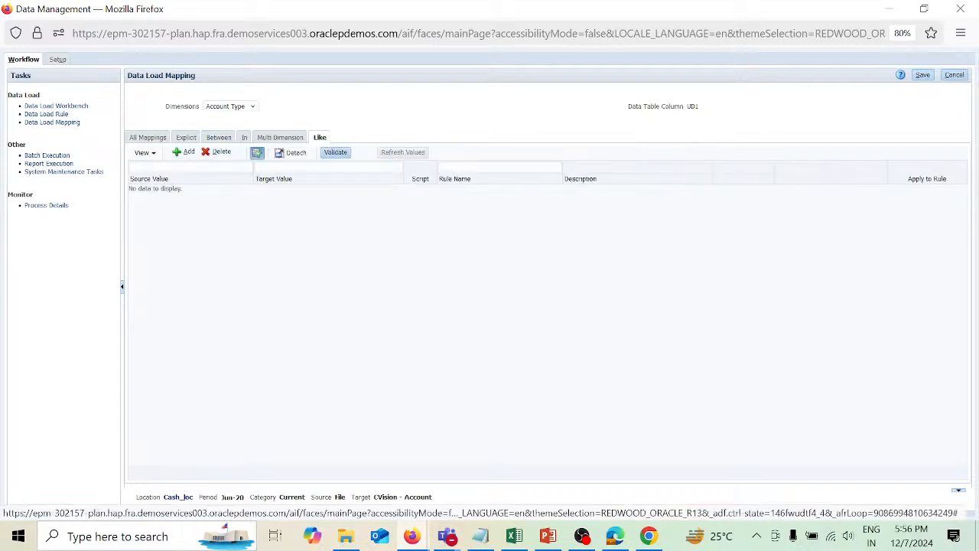
{"action": "left_click", "coordinate": [188, 152]}
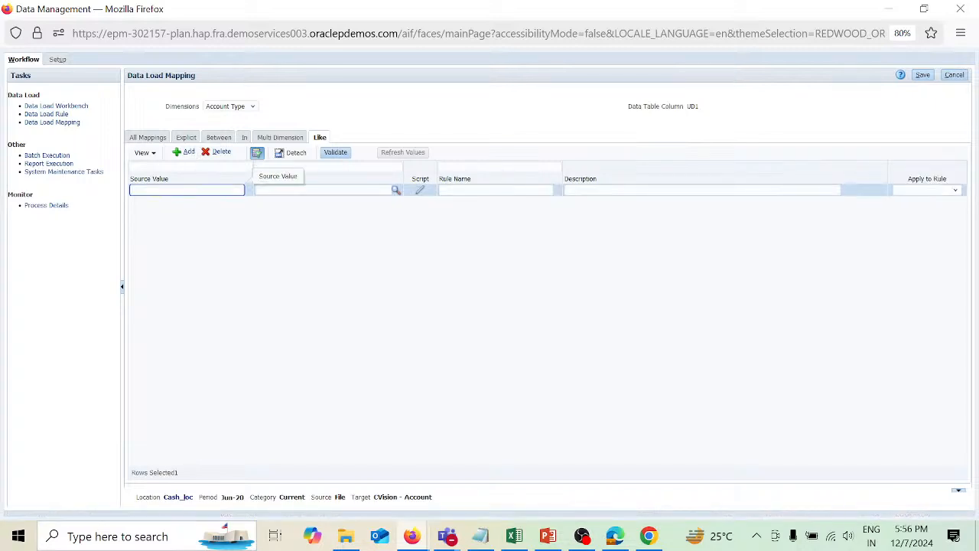
{"action": "type", "text": "*"}
{"action": "key", "text": "Tab"}
{"action": "type", "text": "*"}
{"action": "key", "text": "Tab"}
{"action": "key", "text": "Tab"}
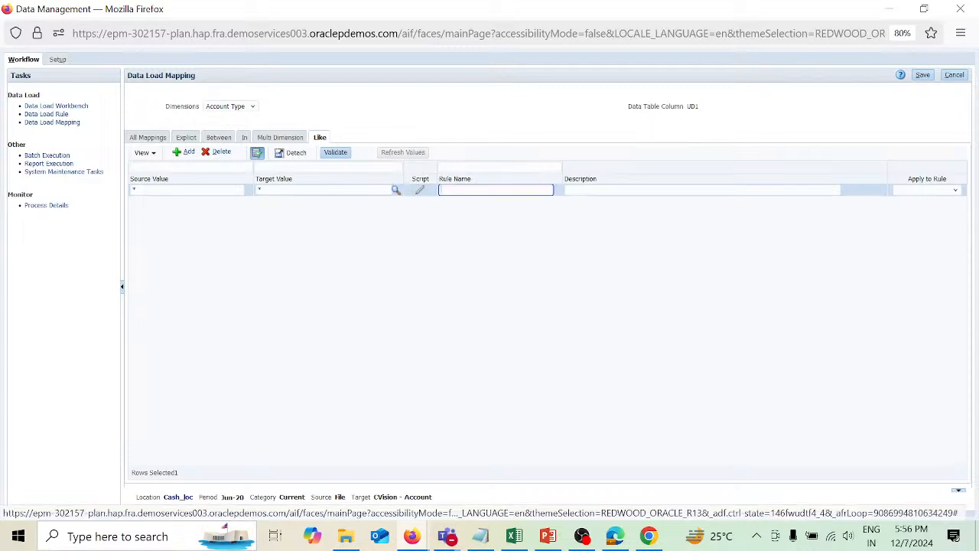
{"action": "type", "text": "r3"}
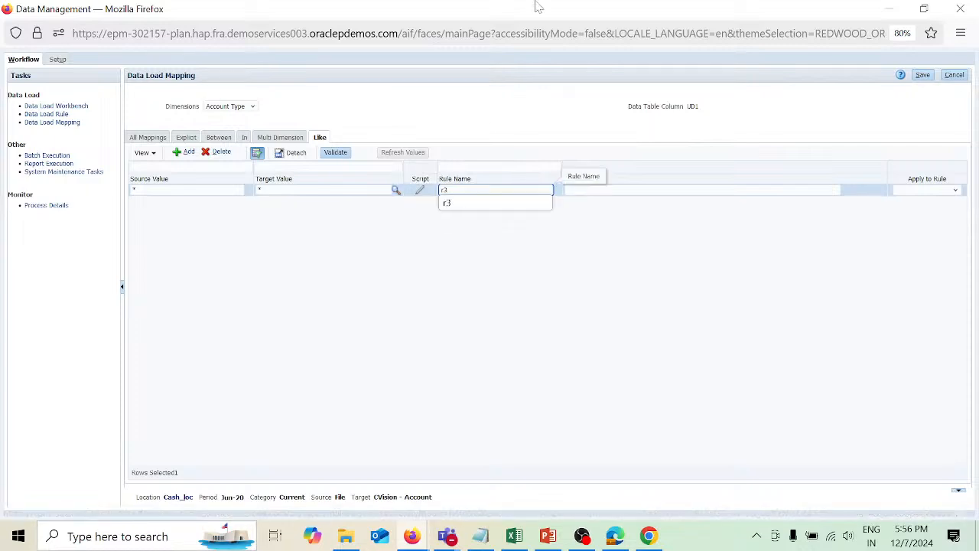
{"action": "left_click", "coordinate": [929, 75]}
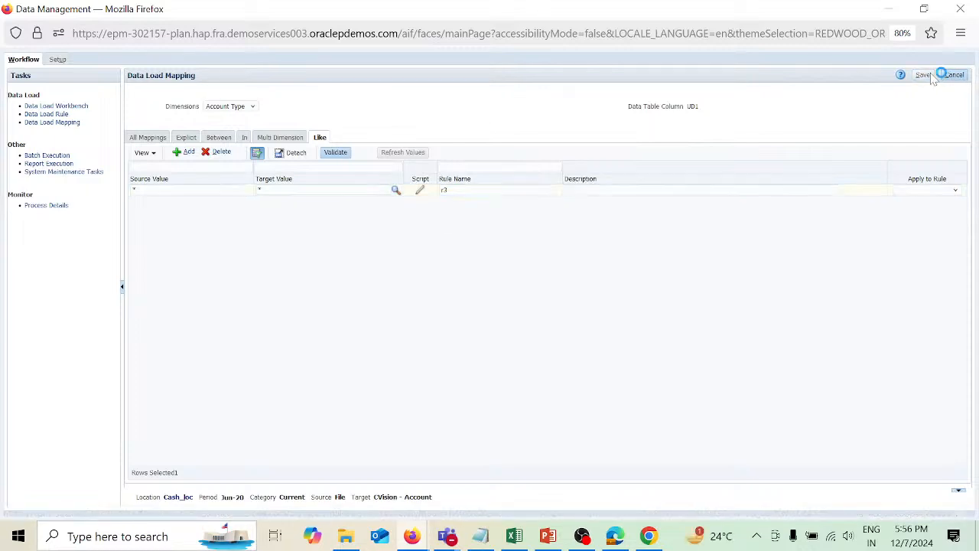
Add a Multi Dimension mapping and name its rule ACCT-1.
{"action": "left_click", "coordinate": [277, 139]}
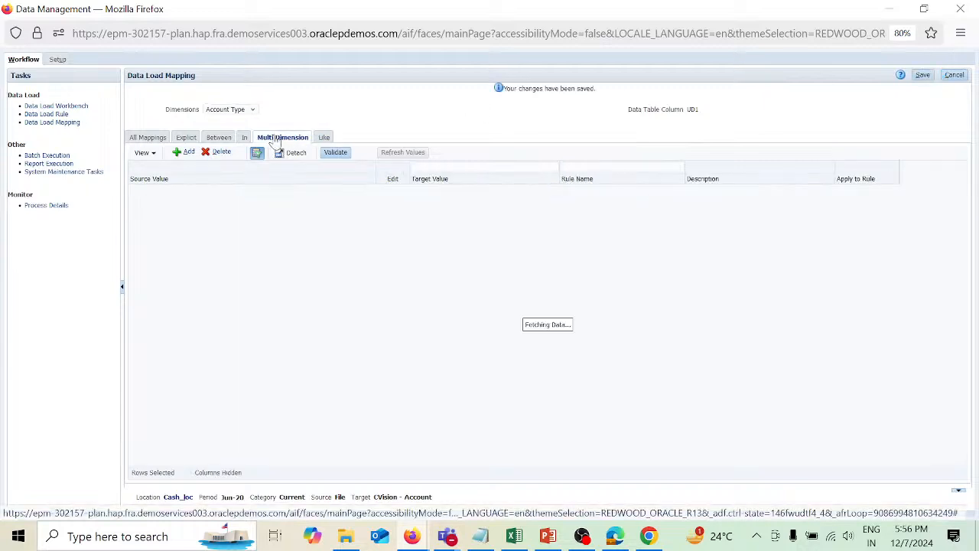
{"action": "left_click", "coordinate": [187, 152]}
{"action": "left_click", "coordinate": [393, 190]}
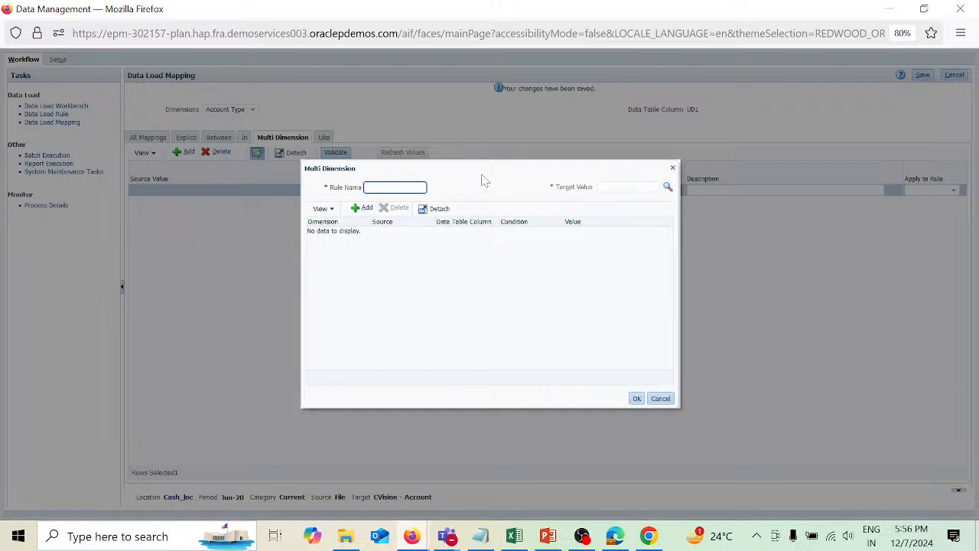
{"action": "type", "text": "R"}
{"action": "left_click", "coordinate": [668, 188]}
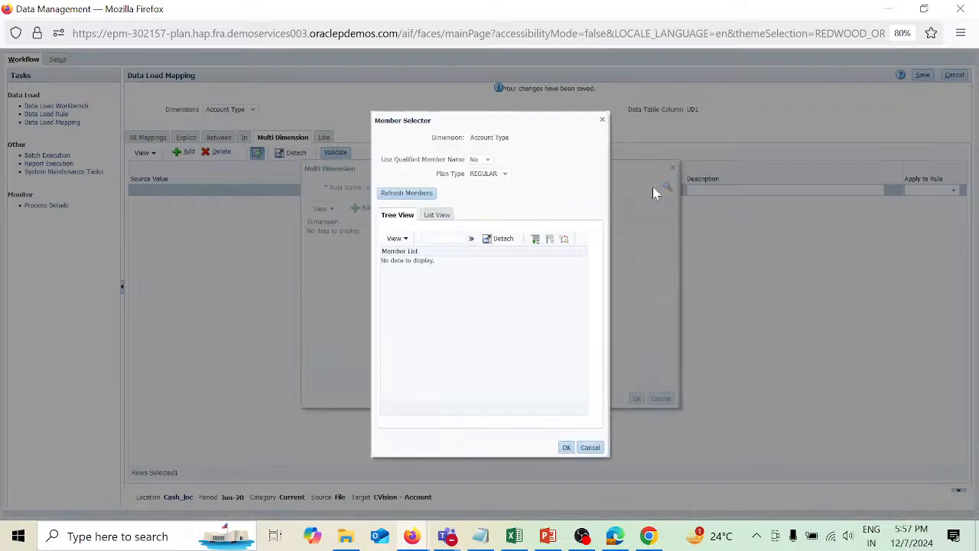
{"action": "left_click", "coordinate": [433, 217]}
{"action": "left_click", "coordinate": [409, 196]}
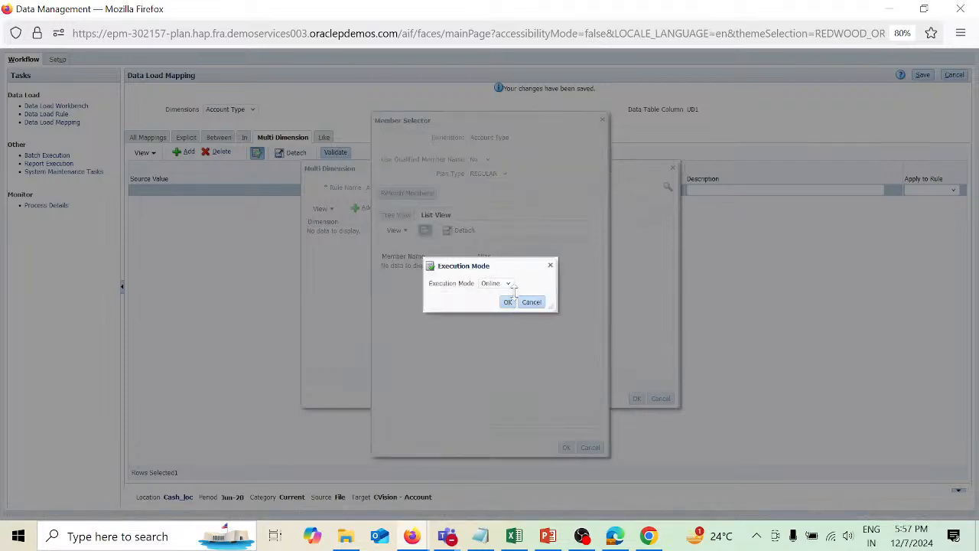
{"action": "left_click", "coordinate": [509, 303]}
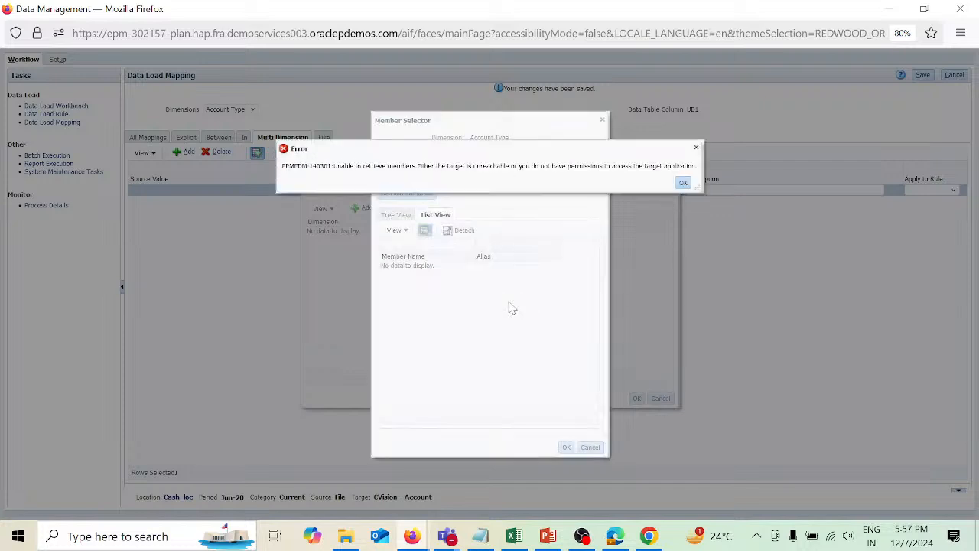
{"action": "left_click", "coordinate": [683, 183]}
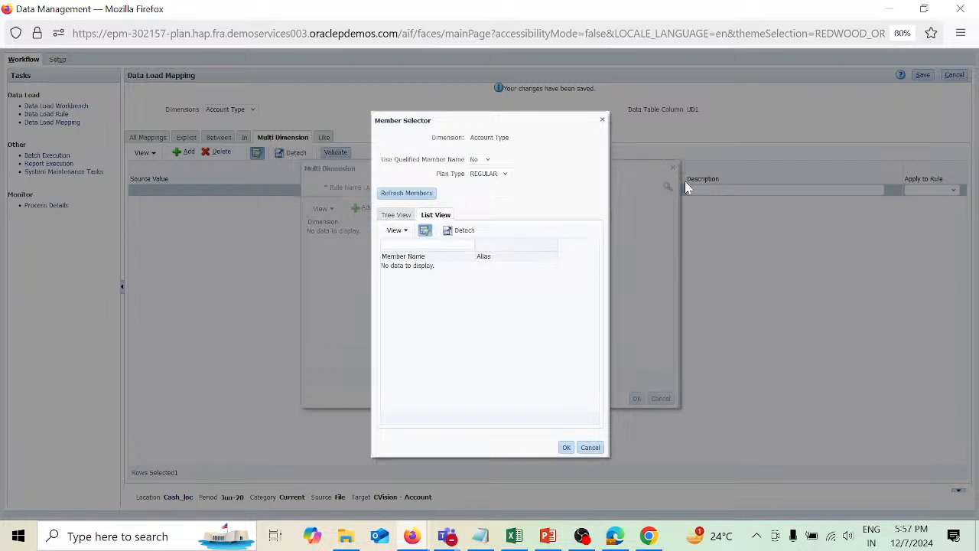
{"action": "left_click", "coordinate": [590, 448]}
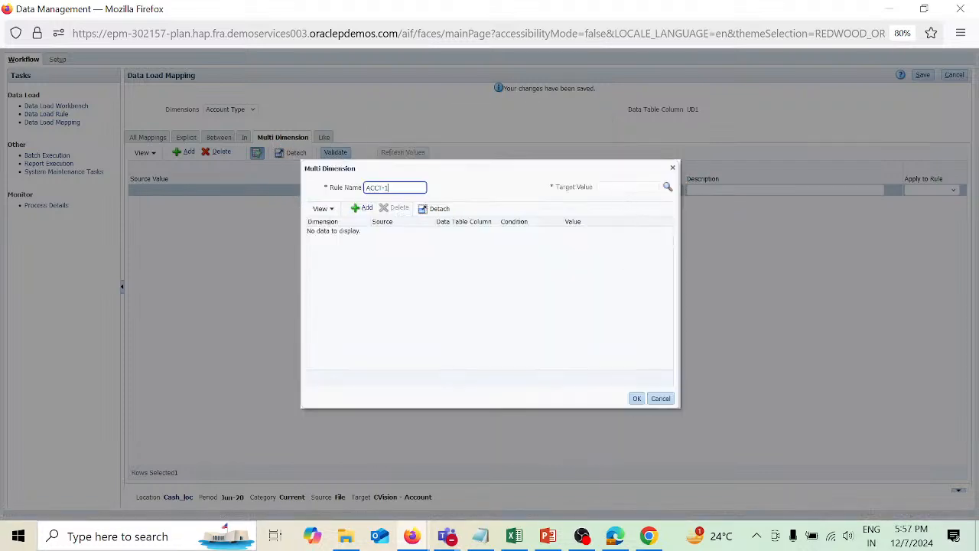
Set the target value to Asset, add a Parent condition Like 1*, and confirm the multi-dimension rule.
{"action": "left_click", "coordinate": [624, 186]}
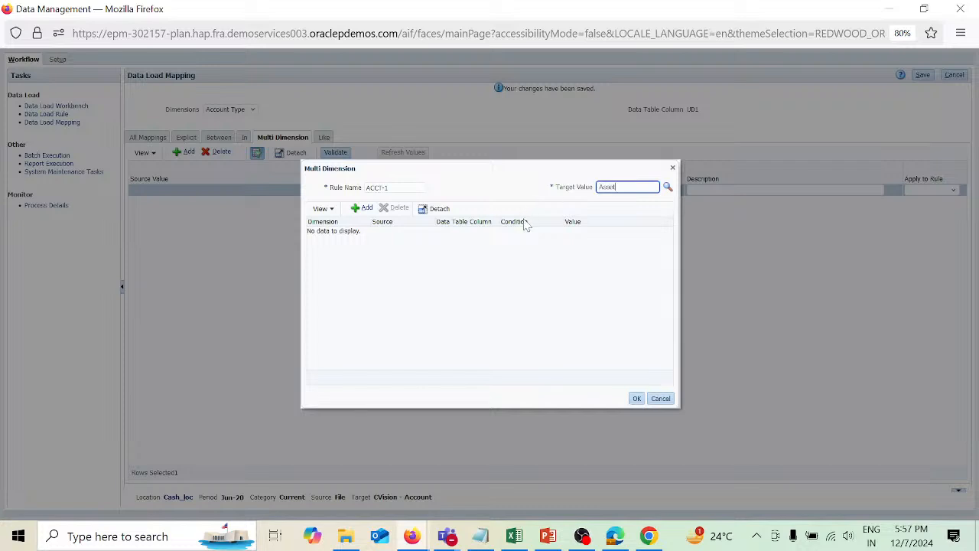
{"action": "left_click", "coordinate": [365, 209]}
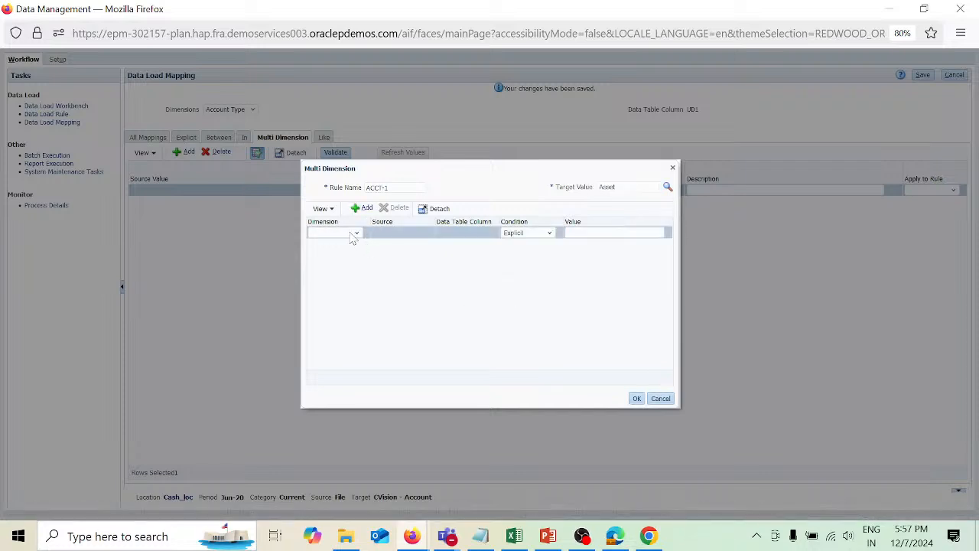
{"action": "left_click", "coordinate": [357, 233]}
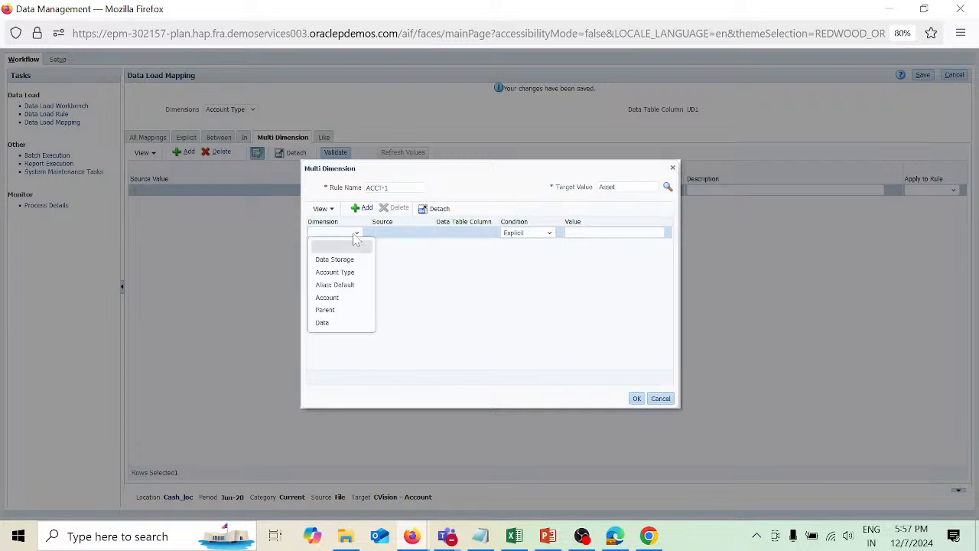
{"action": "left_click", "coordinate": [342, 310]}
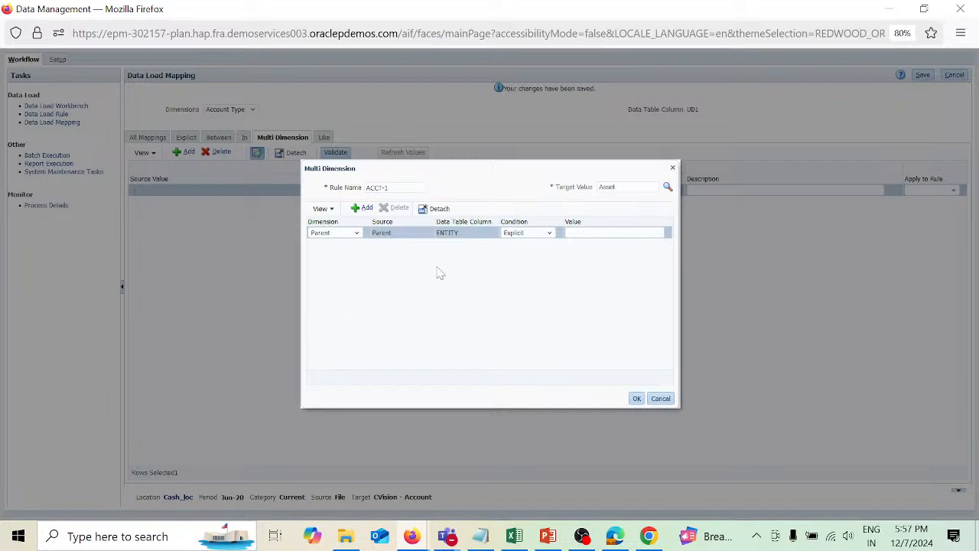
{"action": "left_click", "coordinate": [550, 234]}
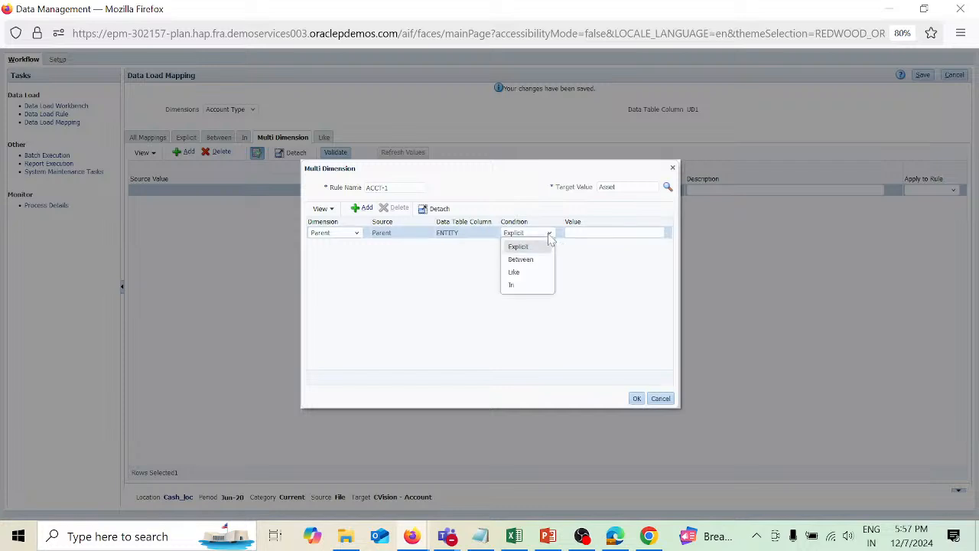
{"action": "left_click", "coordinate": [527, 274]}
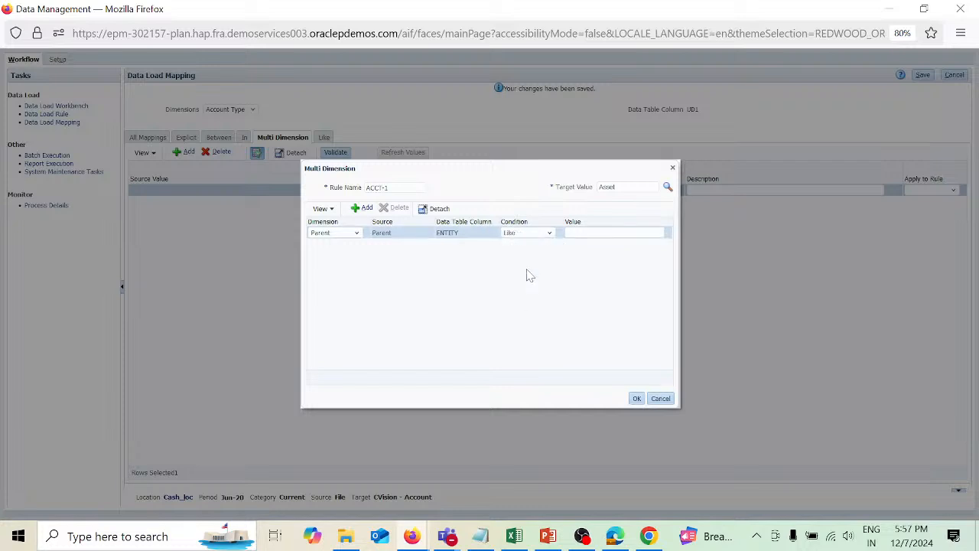
{"action": "left_click", "coordinate": [614, 232]}
{"action": "left_click", "coordinate": [636, 399]}
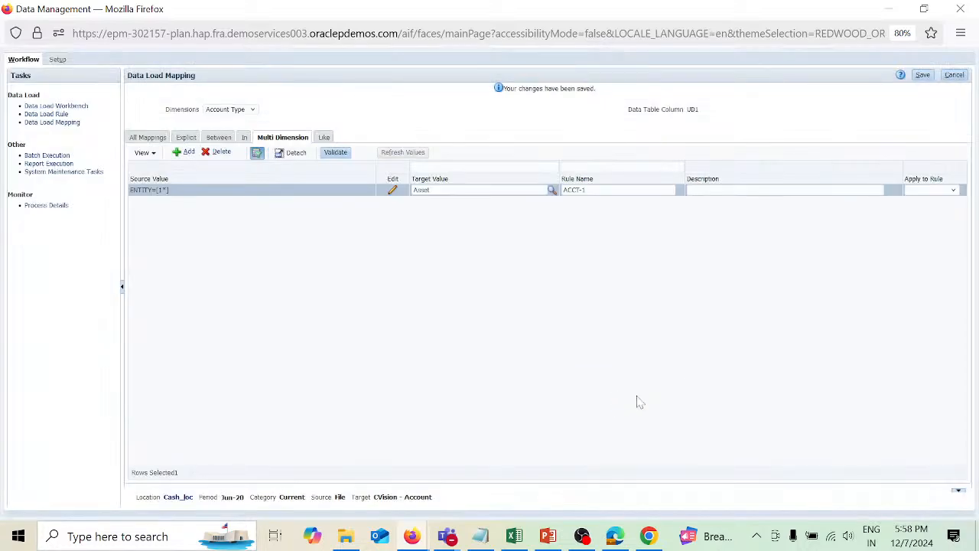
Review all Account Type mappings.
{"action": "left_click", "coordinate": [156, 140]}
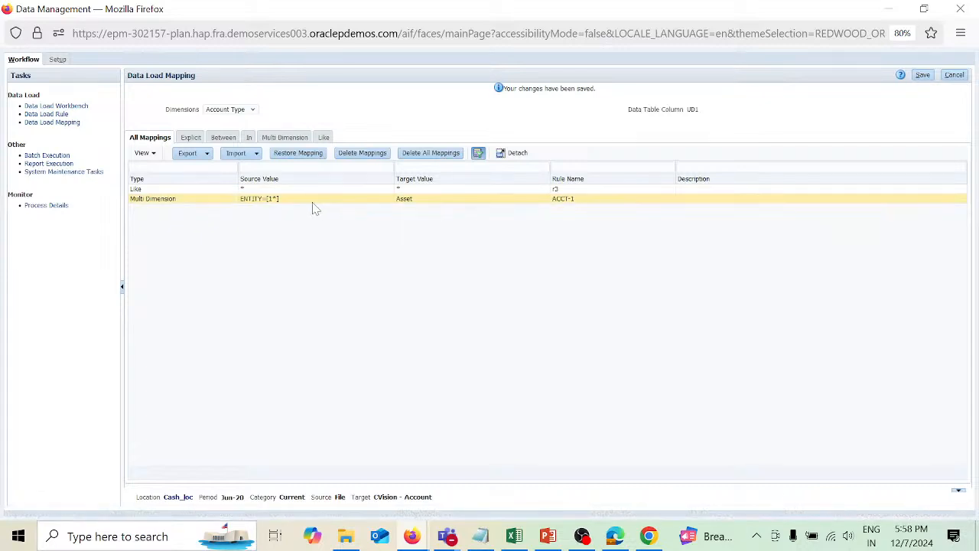
Switch to the Alias: Default dimension and add and save a Like mapping from * to * with rule name r4.
{"action": "left_click", "coordinate": [254, 111]}
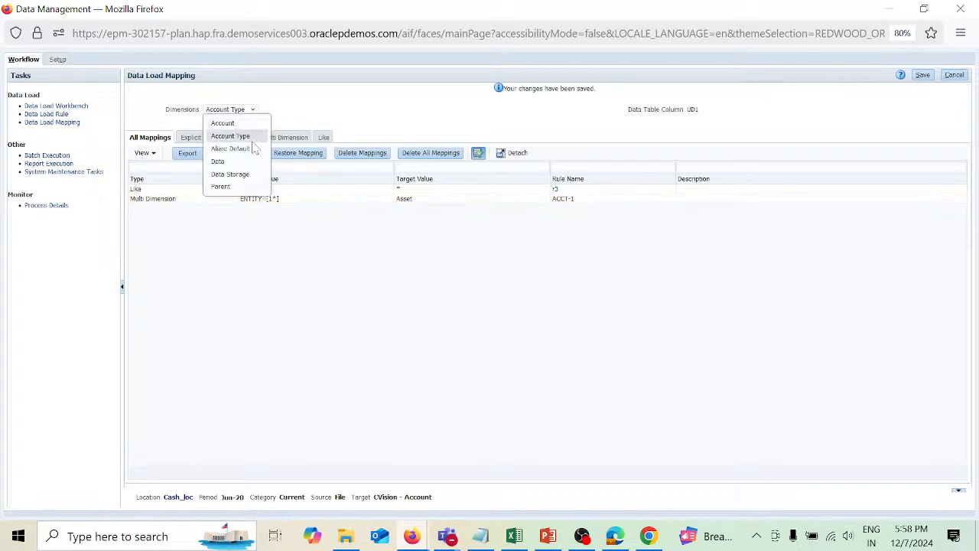
{"action": "left_click", "coordinate": [252, 148]}
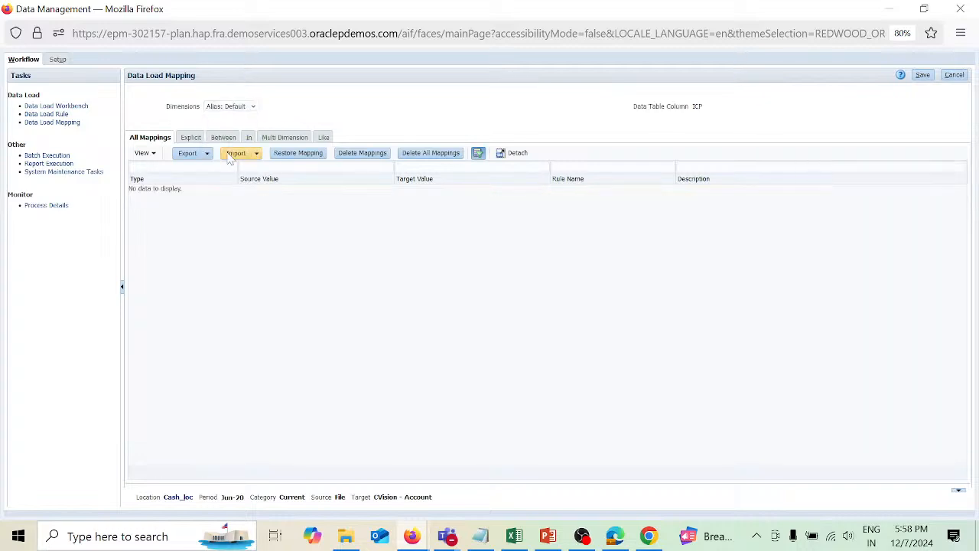
{"action": "left_click", "coordinate": [322, 138]}
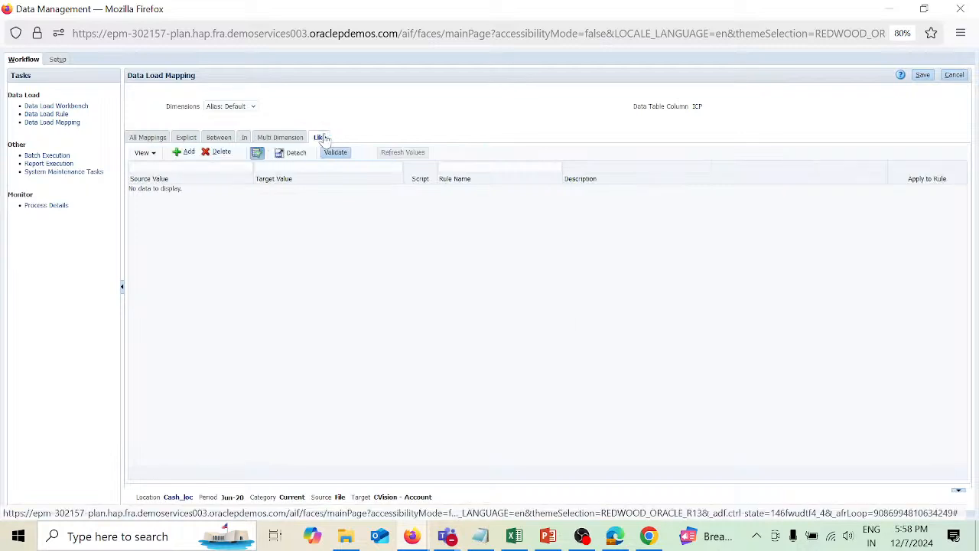
{"action": "left_click", "coordinate": [185, 152]}
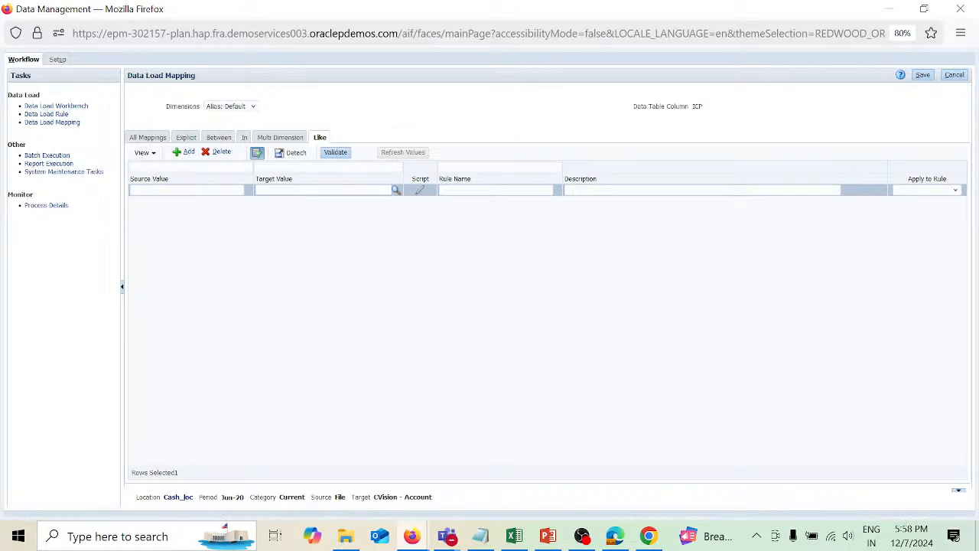
{"action": "left_click", "coordinate": [195, 189]}
{"action": "key", "text": "Tab"}
{"action": "type", "text": "*"}
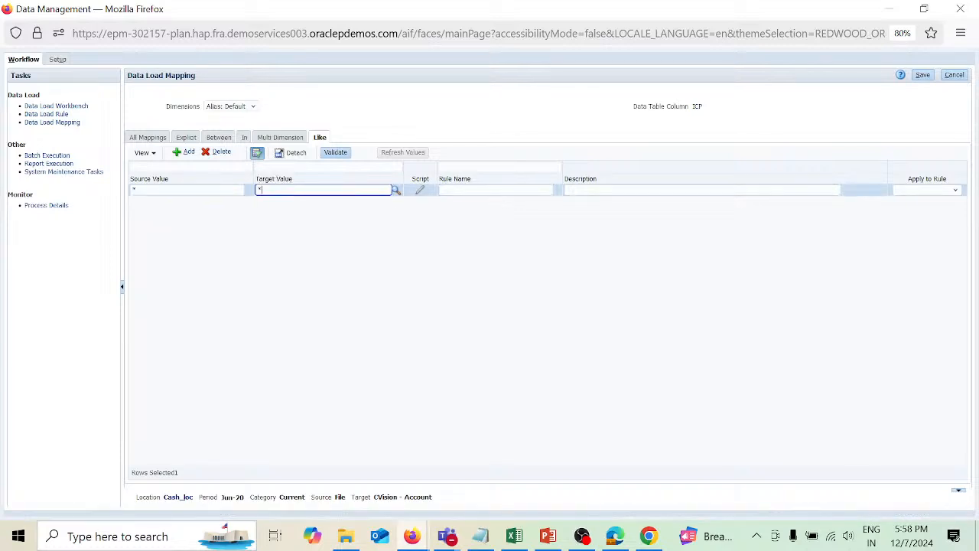
{"action": "key", "text": "Tab"}
{"action": "key", "text": "Tab"}
{"action": "type", "text": "r4"}
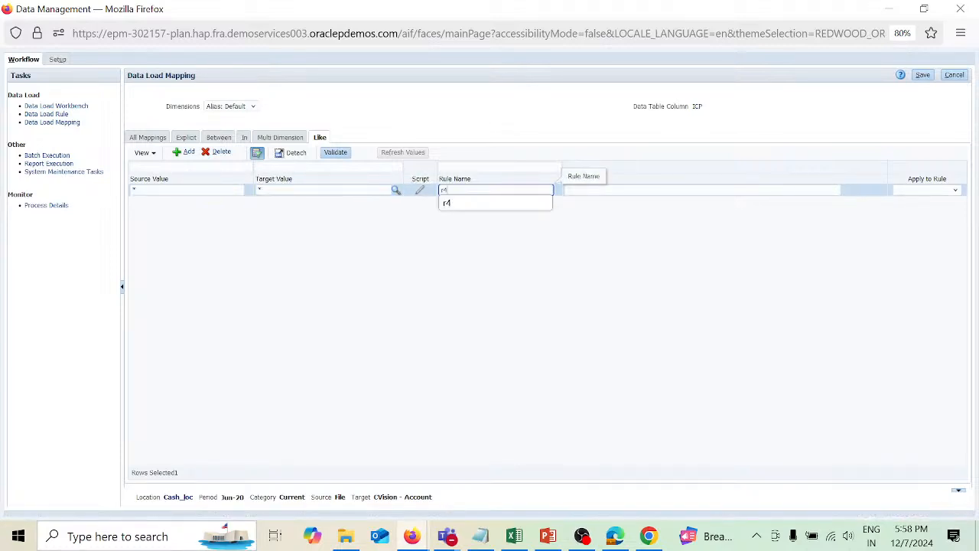
{"action": "left_click", "coordinate": [923, 75]}
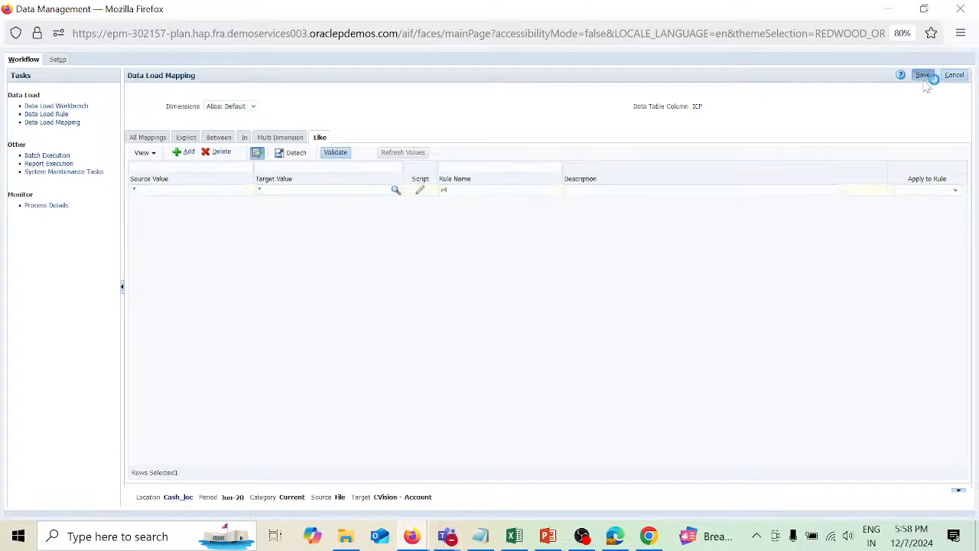
Switch to the Data Storage dimension and add and save a Like mapping from * to * with rule name r5.
{"action": "left_click", "coordinate": [253, 111]}
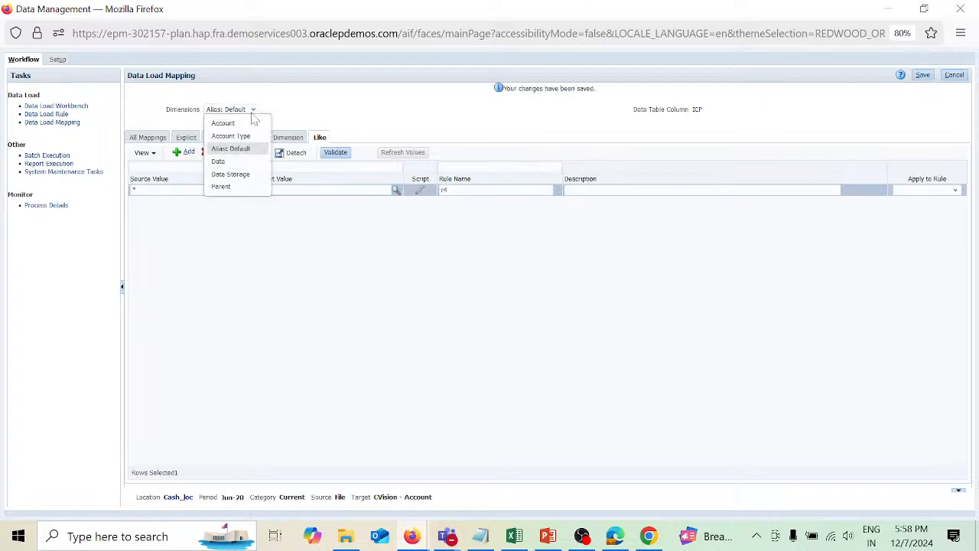
{"action": "left_click", "coordinate": [238, 175]}
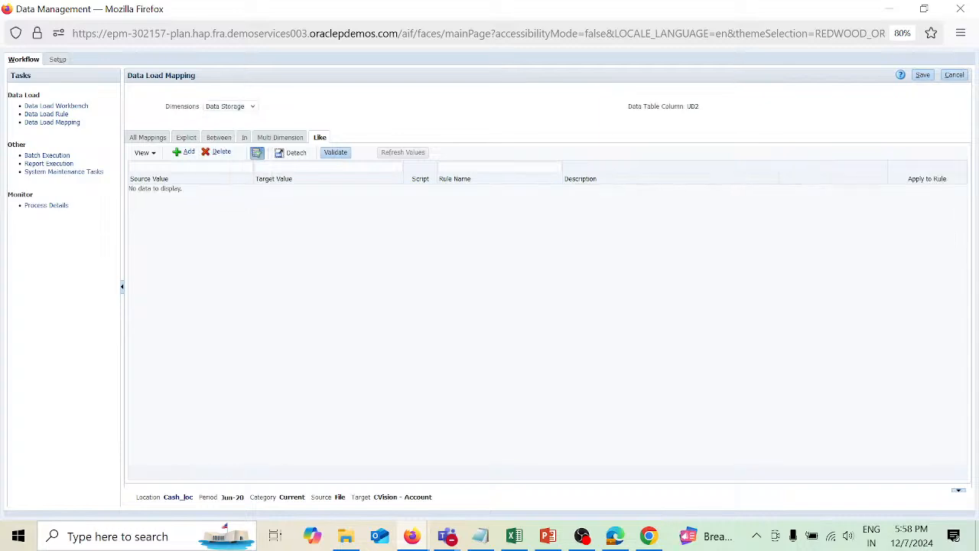
{"action": "left_click", "coordinate": [186, 153]}
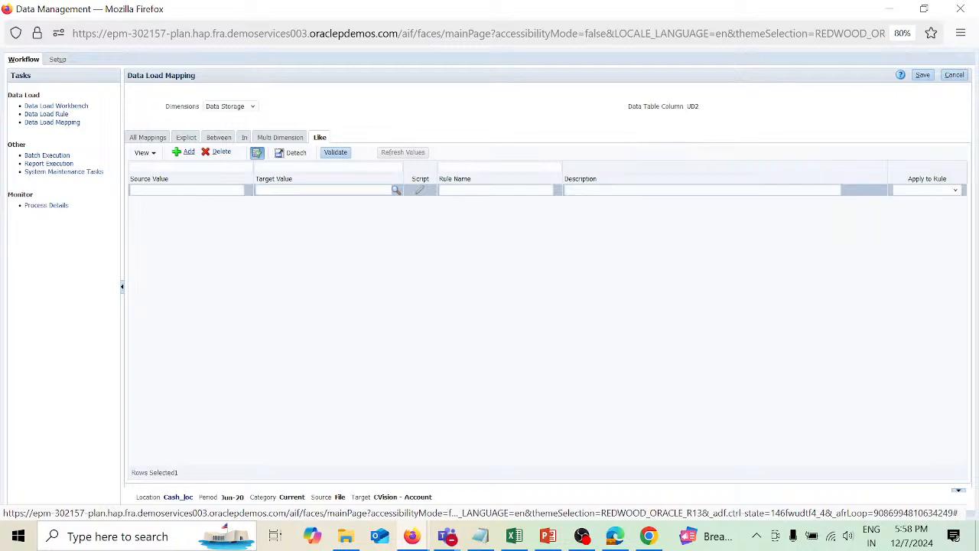
{"action": "left_click", "coordinate": [188, 190]}
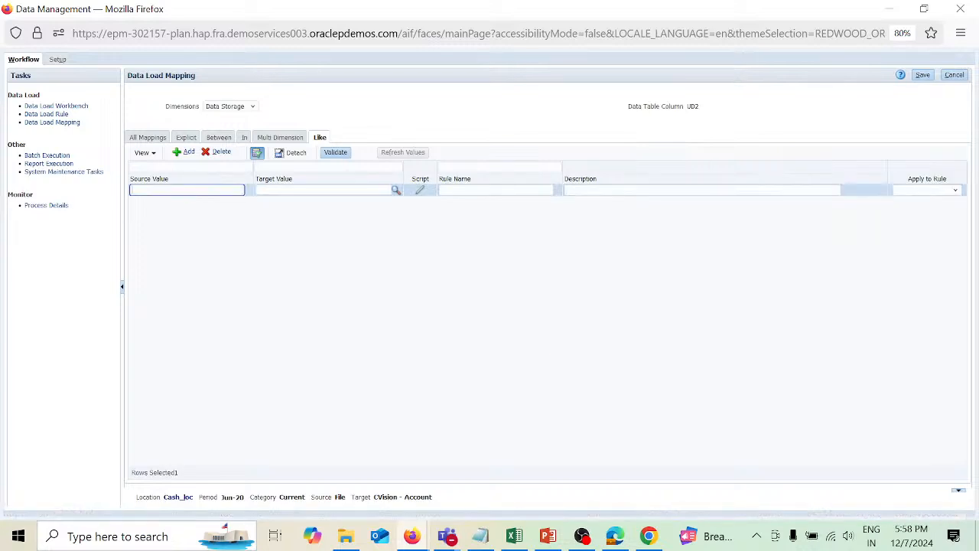
{"action": "type", "text": "*"}
{"action": "key", "text": "Tab"}
{"action": "key", "text": "Tab"}
{"action": "key", "text": "Tab"}
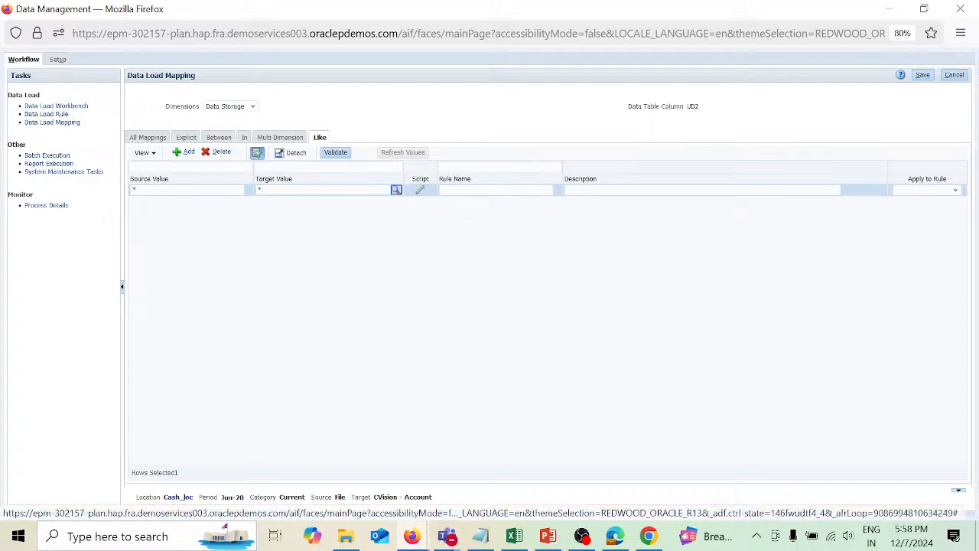
{"action": "type", "text": "r5"}
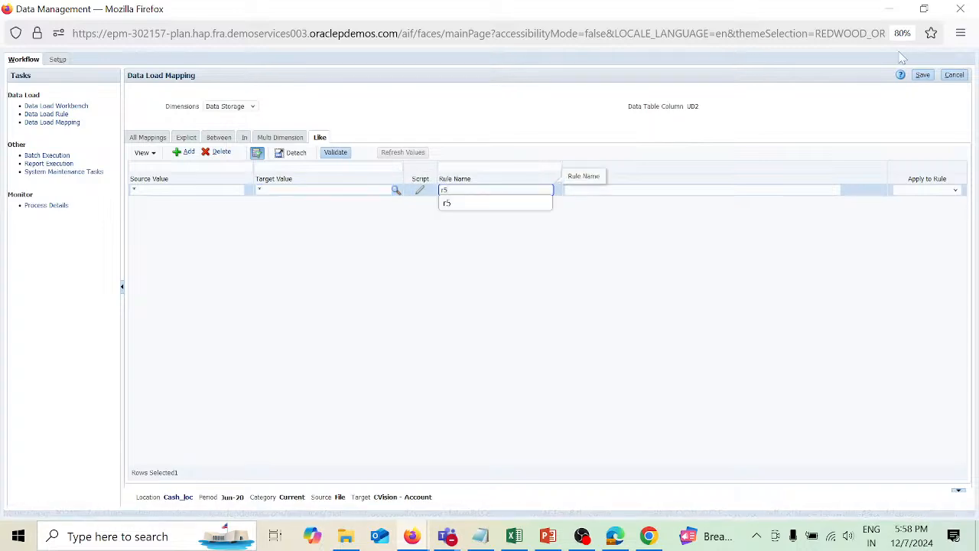
{"action": "left_click", "coordinate": [923, 75]}
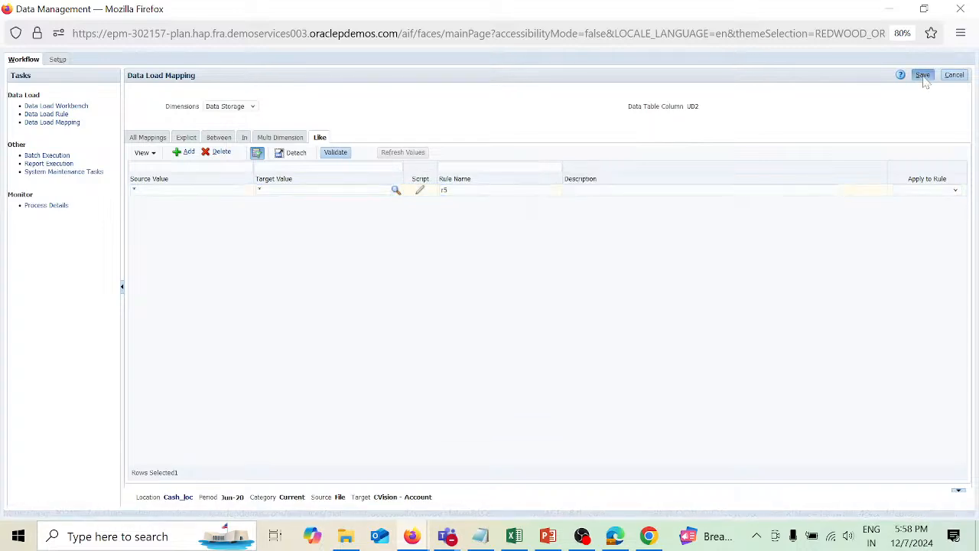
Switch to the Parent dimension and add and save a Like mapping from * to * with rule name r6.
{"action": "left_click", "coordinate": [253, 111]}
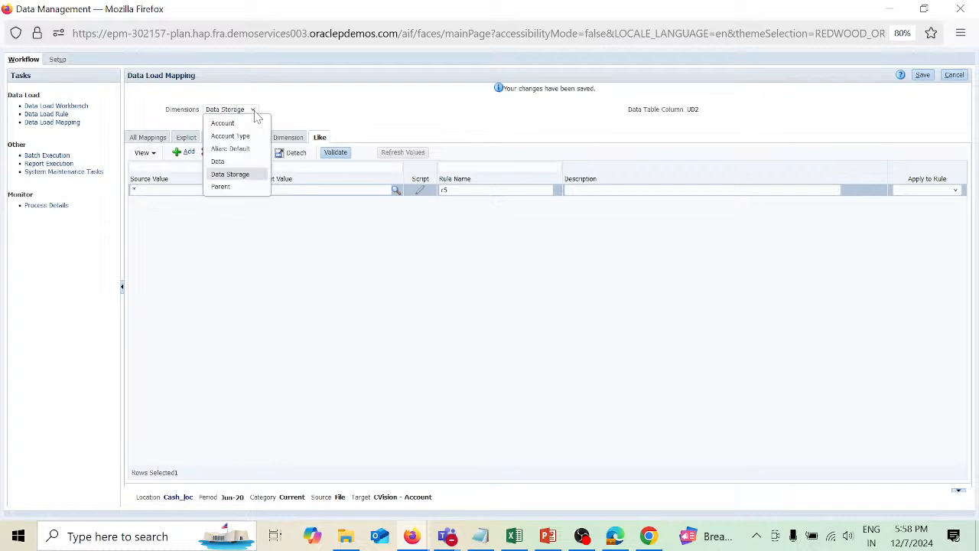
{"action": "left_click", "coordinate": [232, 188]}
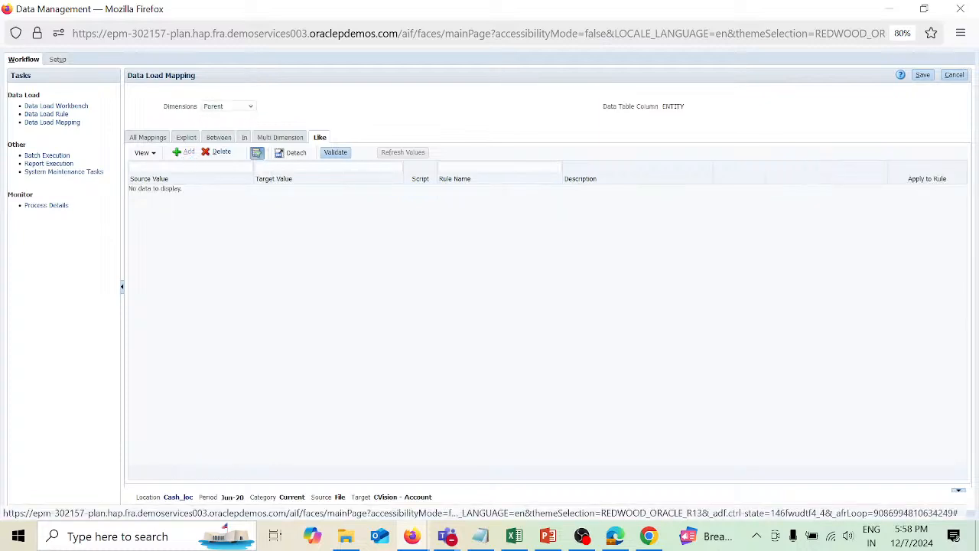
{"action": "left_click", "coordinate": [183, 152]}
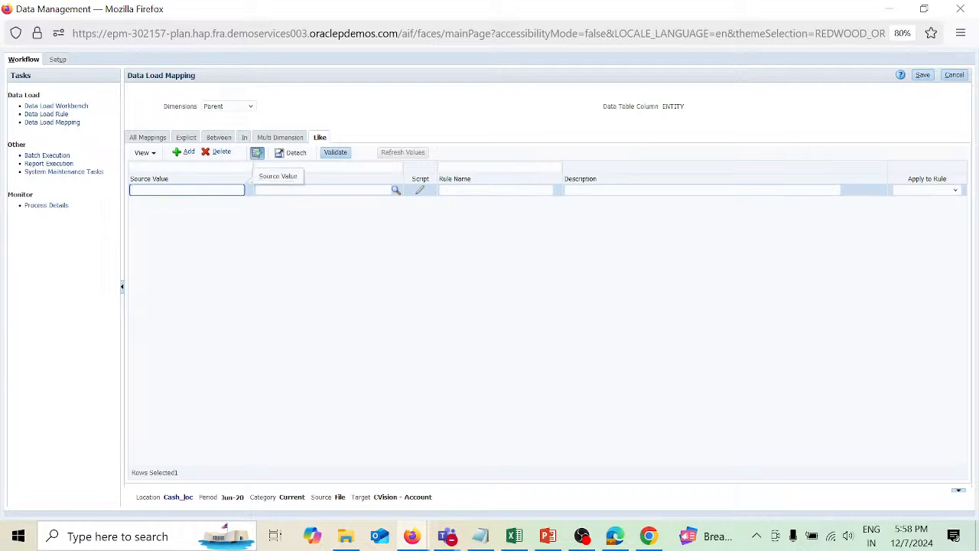
{"action": "left_click", "coordinate": [260, 189]}
{"action": "type", "text": "*"}
{"action": "key", "text": "Tab"}
{"action": "key", "text": "Tab"}
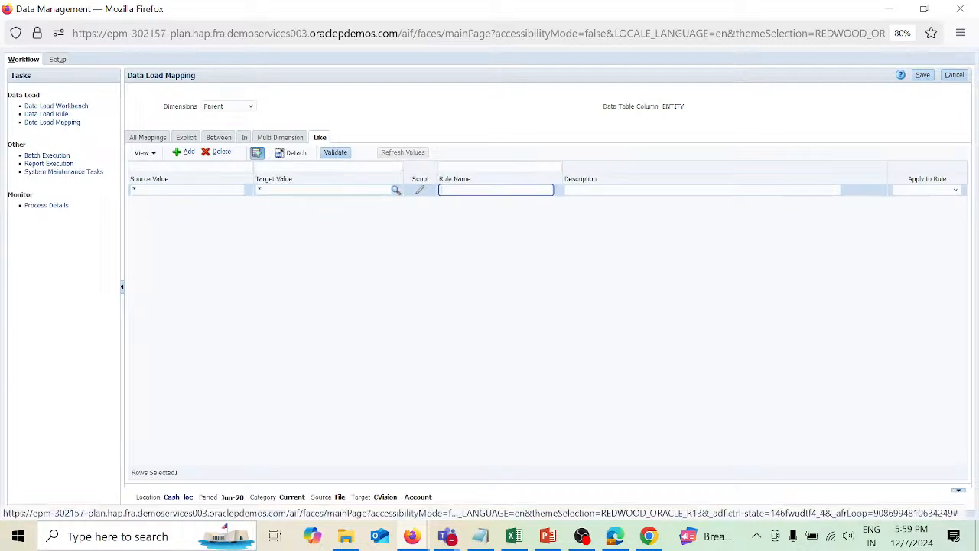
{"action": "type", "text": "r6"}
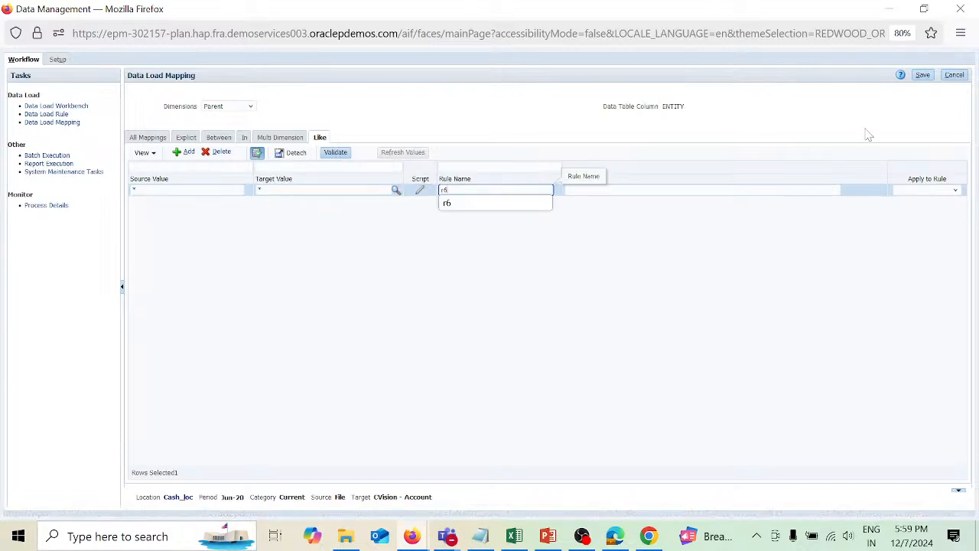
{"action": "left_click", "coordinate": [923, 75]}
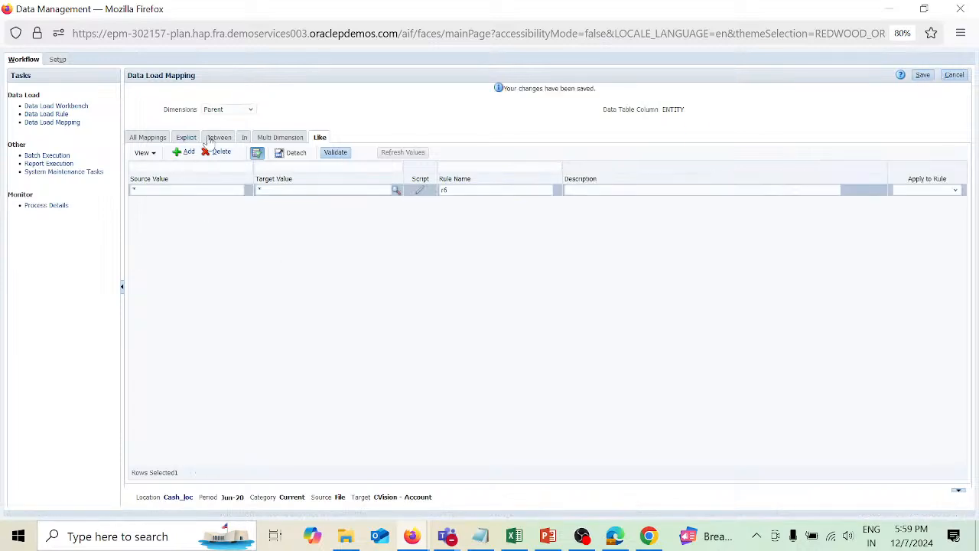
Create and save a data load rule named Cash_dlr using import format Cash_imf.
{"action": "left_click", "coordinate": [62, 113]}
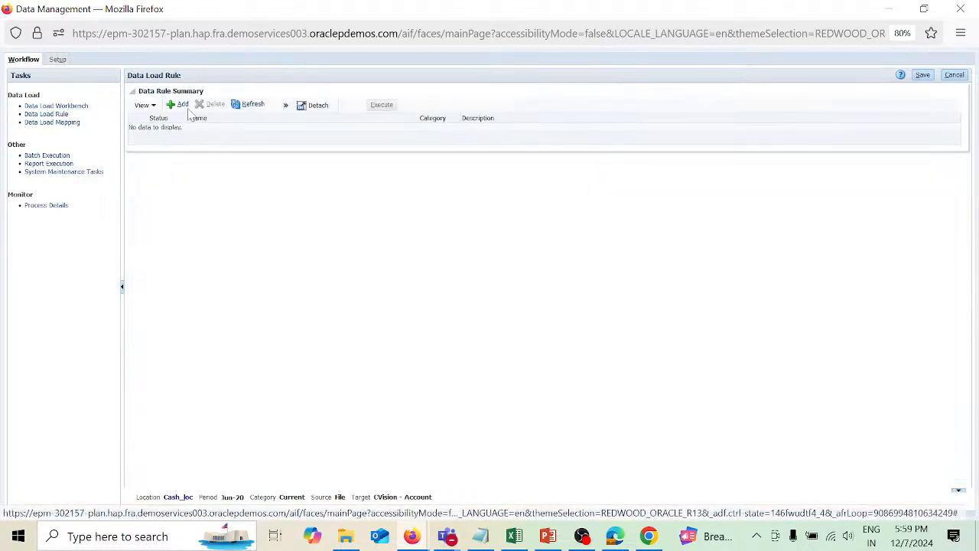
{"action": "left_click", "coordinate": [186, 104]}
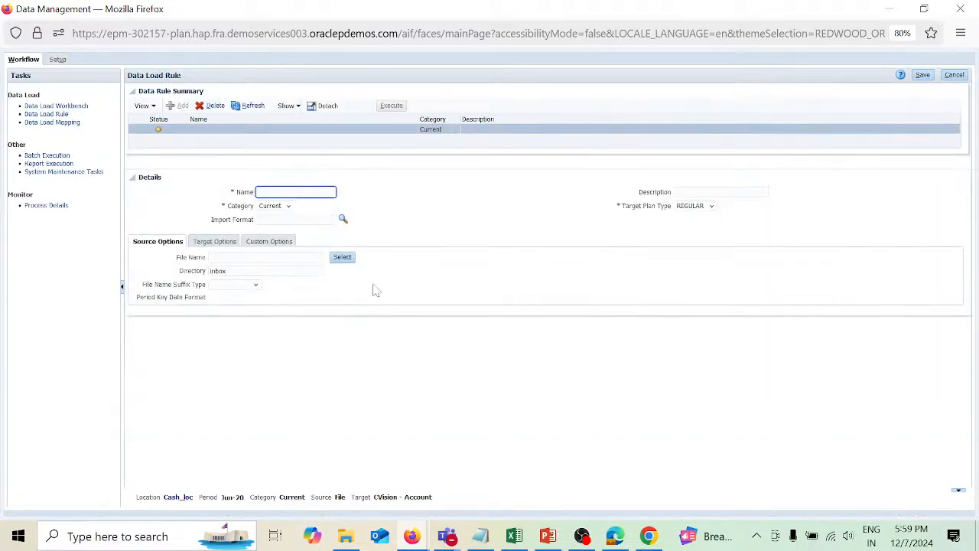
{"action": "type", "text": "Cash_dlr"}
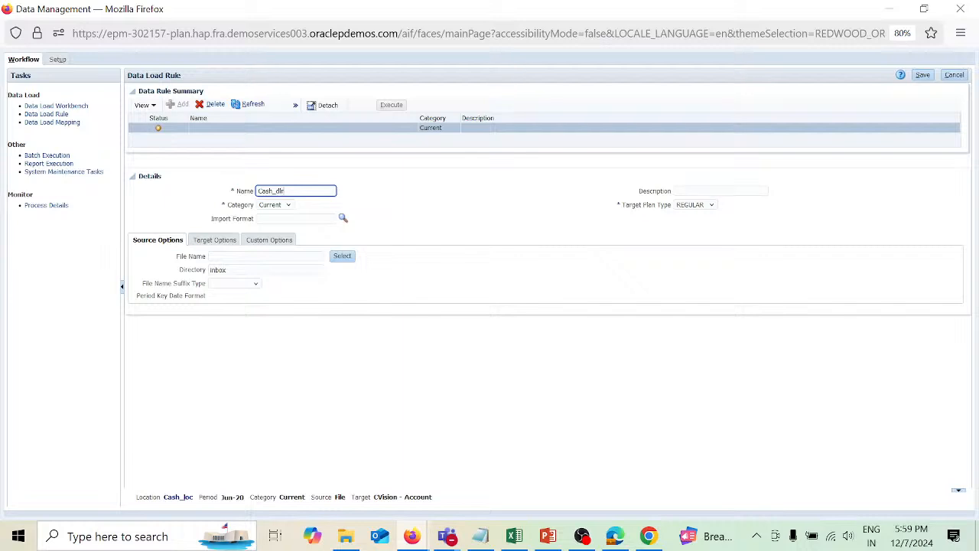
{"action": "left_click", "coordinate": [306, 219]}
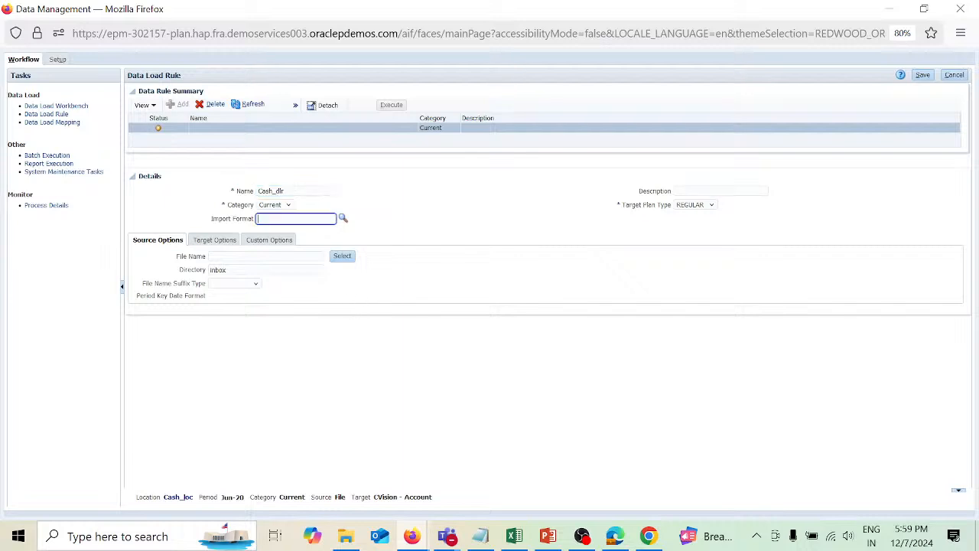
{"action": "left_click", "coordinate": [344, 219]}
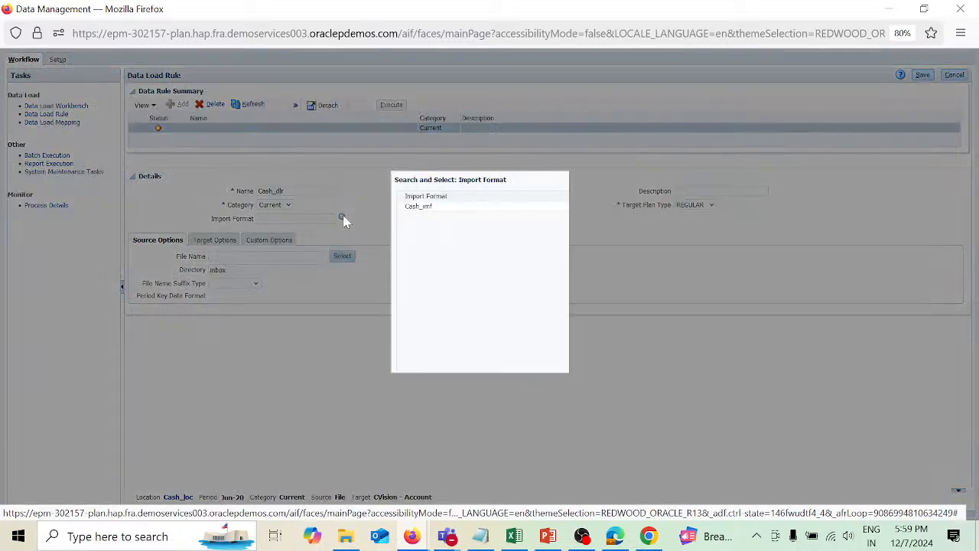
{"action": "left_click", "coordinate": [463, 207]}
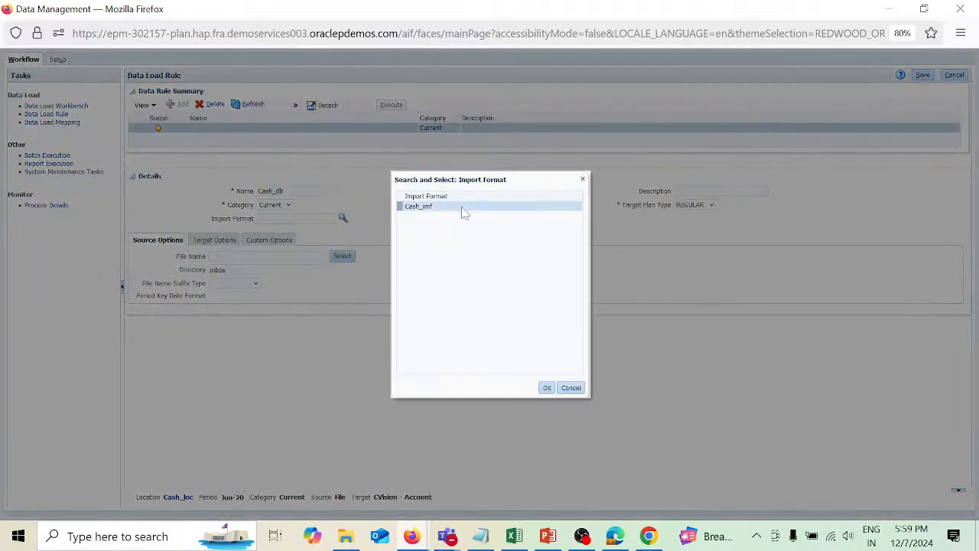
{"action": "left_click", "coordinate": [548, 385]}
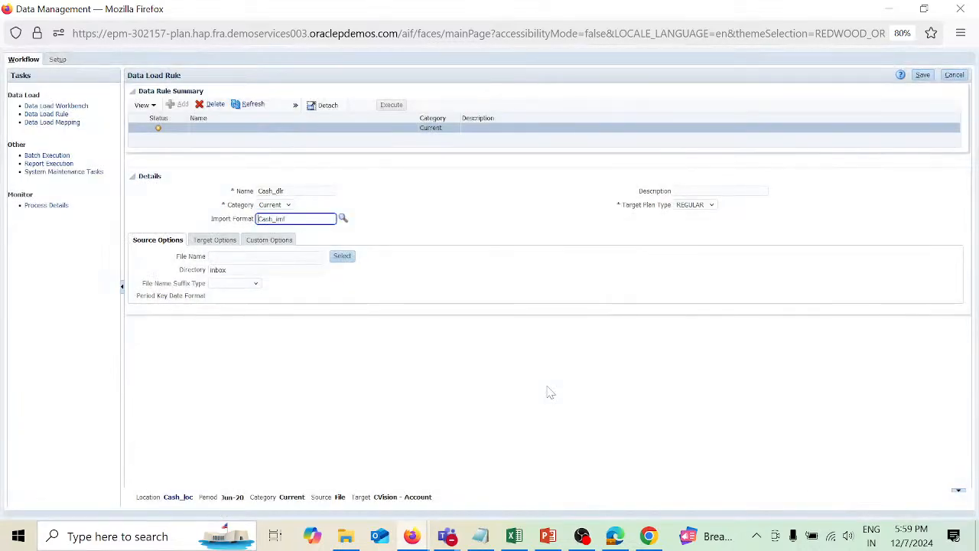
{"action": "left_click", "coordinate": [923, 75]}
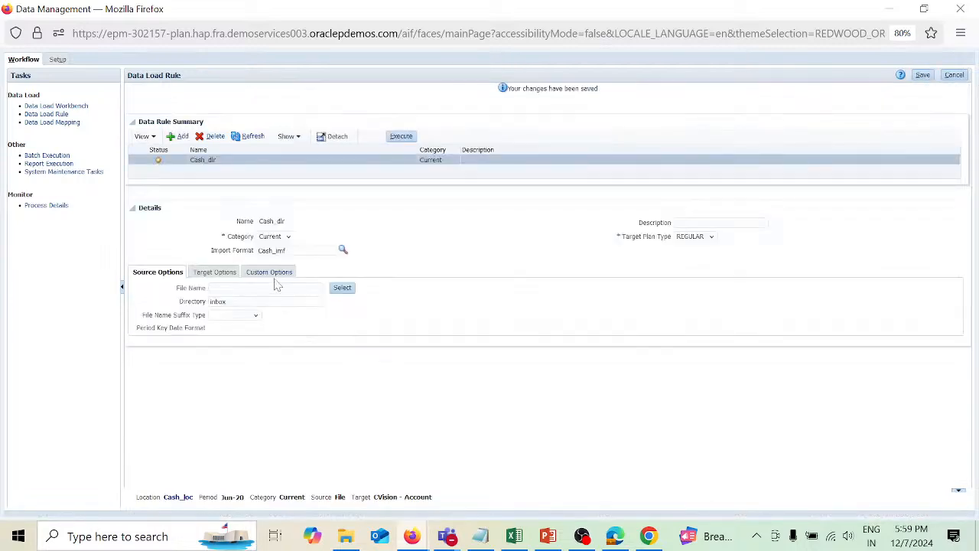
Upload cashmeta.csv from the Desktop into the inbox and select it as the data load rule's source file.
{"action": "left_click", "coordinate": [342, 288]}
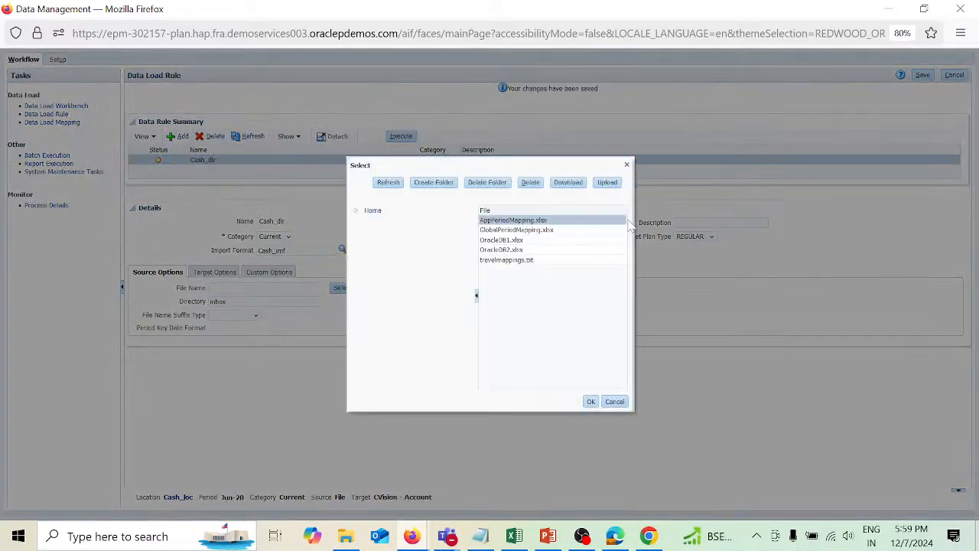
{"action": "left_click", "coordinate": [608, 182]}
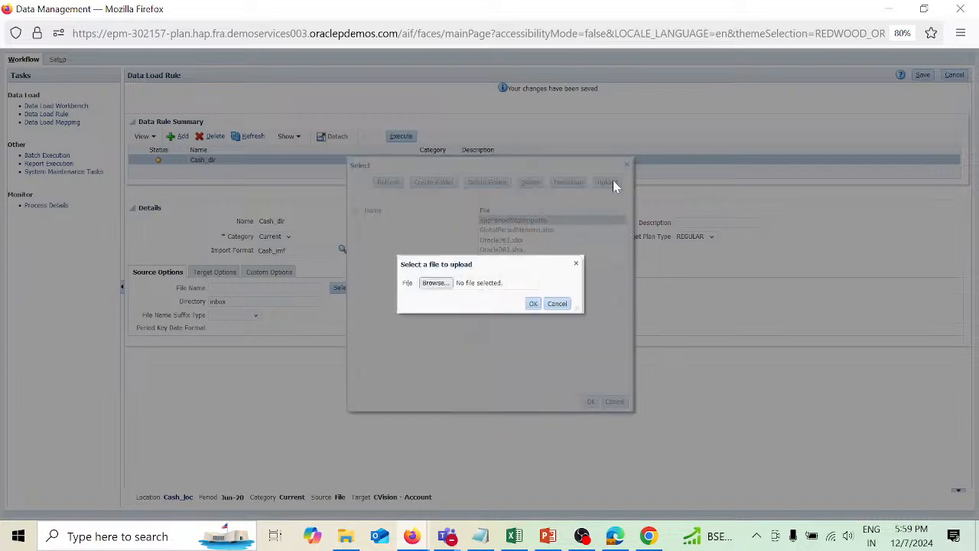
{"action": "left_click", "coordinate": [436, 283]}
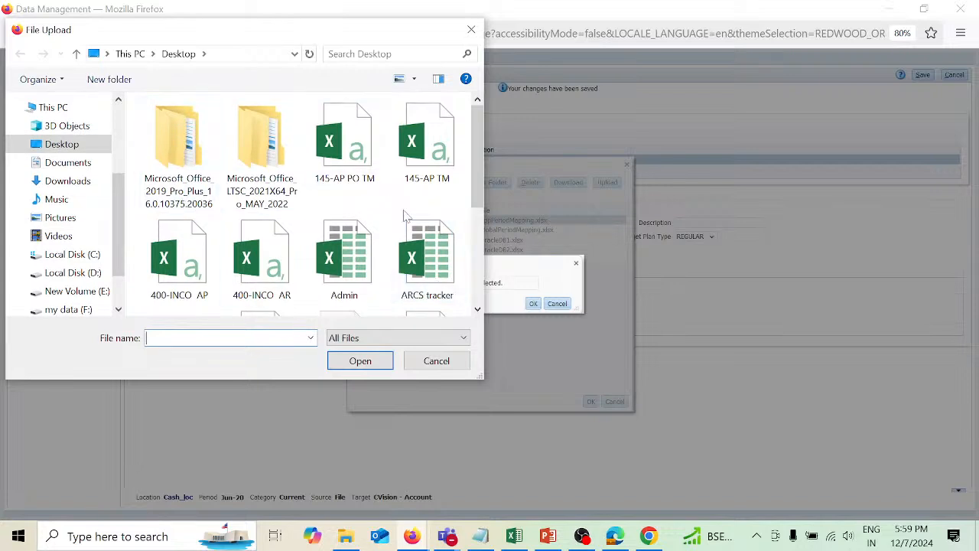
{"action": "scroll", "coordinate": [405, 217], "scroll_direction": "down", "scroll_amount": 1}
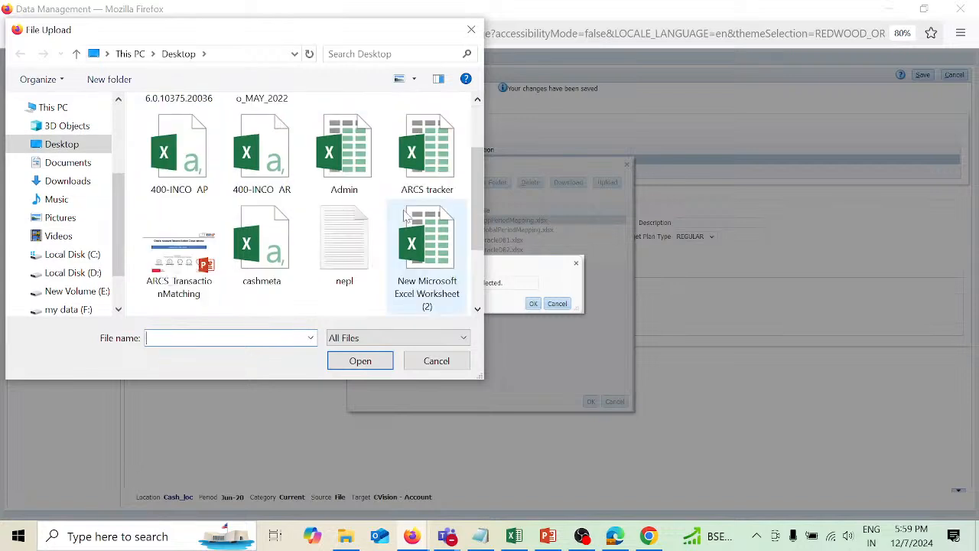
{"action": "left_click", "coordinate": [260, 229]}
{"action": "left_click", "coordinate": [374, 366]}
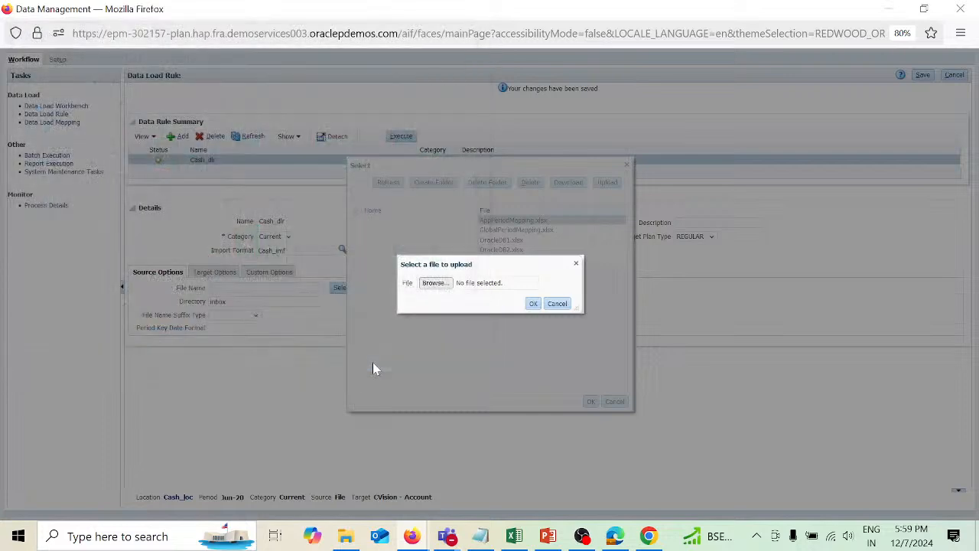
{"action": "left_click", "coordinate": [533, 304]}
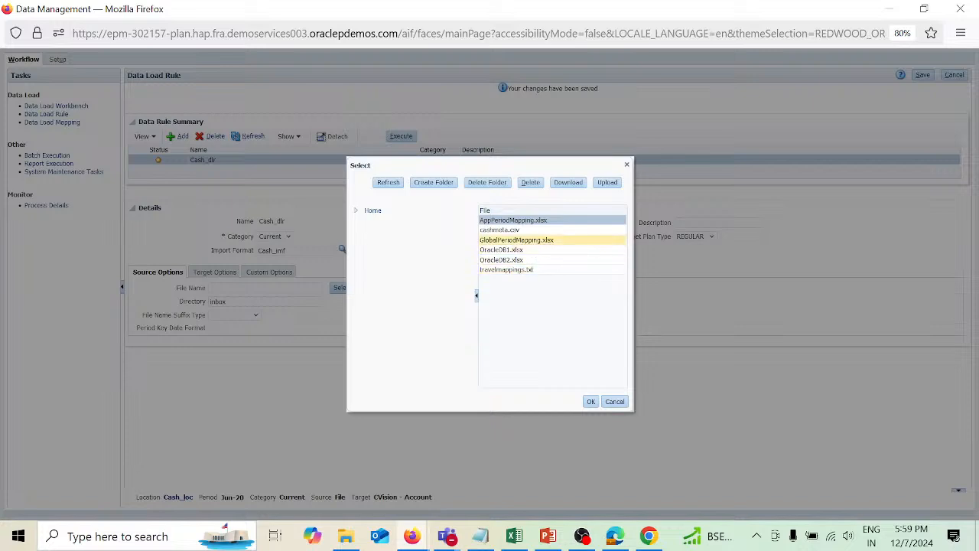
{"action": "left_click", "coordinate": [528, 229]}
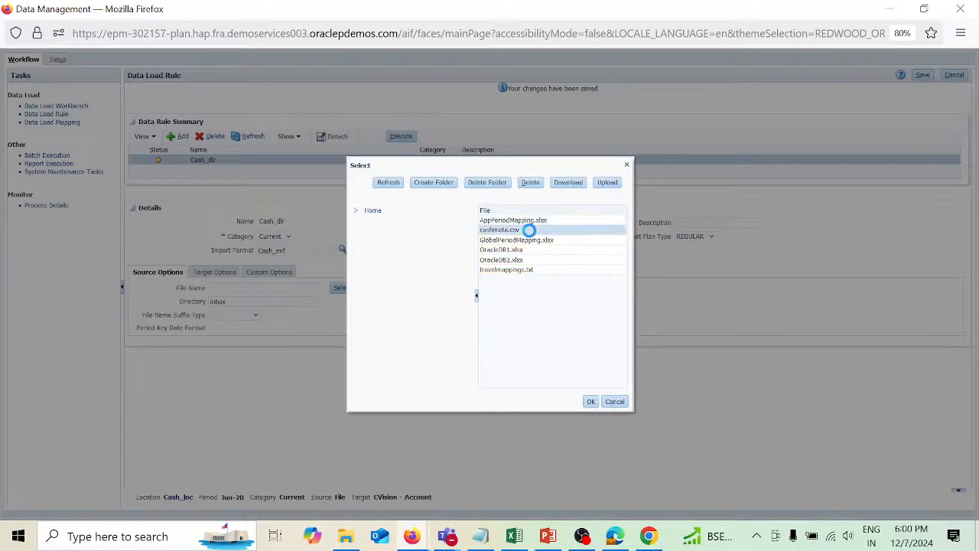
{"action": "left_click", "coordinate": [591, 401]}
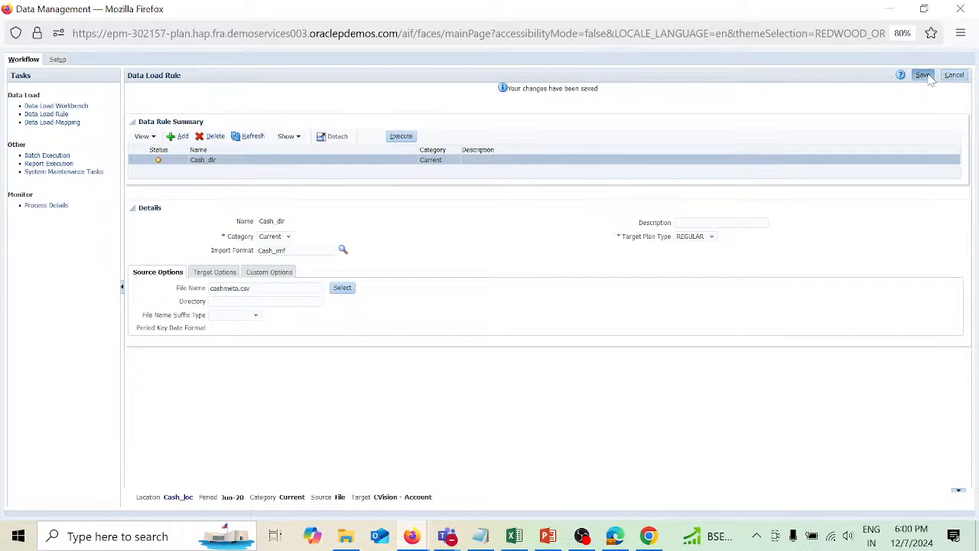
Save the data load rule, execute it with Import from Source for Jun-20 in Replace mode, and refresh its status.
{"action": "left_click", "coordinate": [925, 75]}
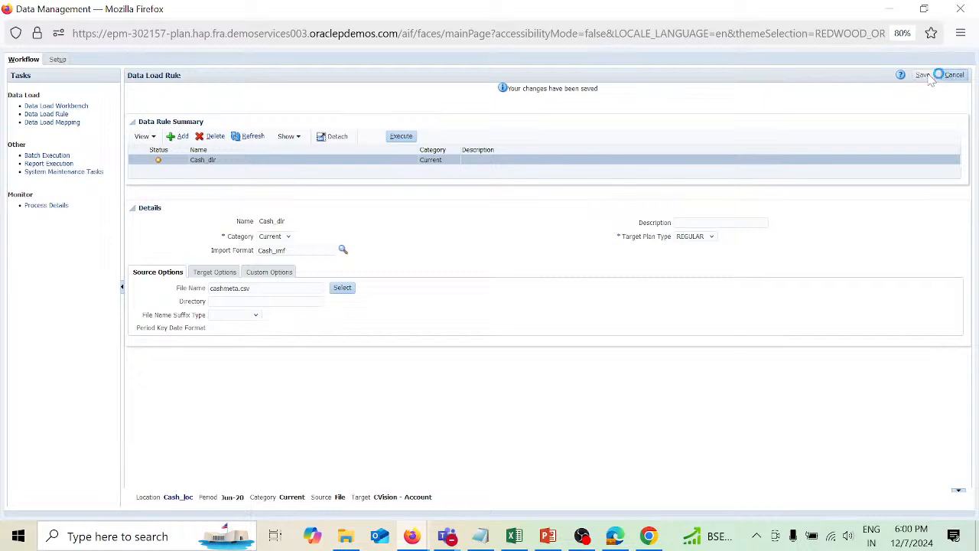
{"action": "left_click", "coordinate": [406, 138]}
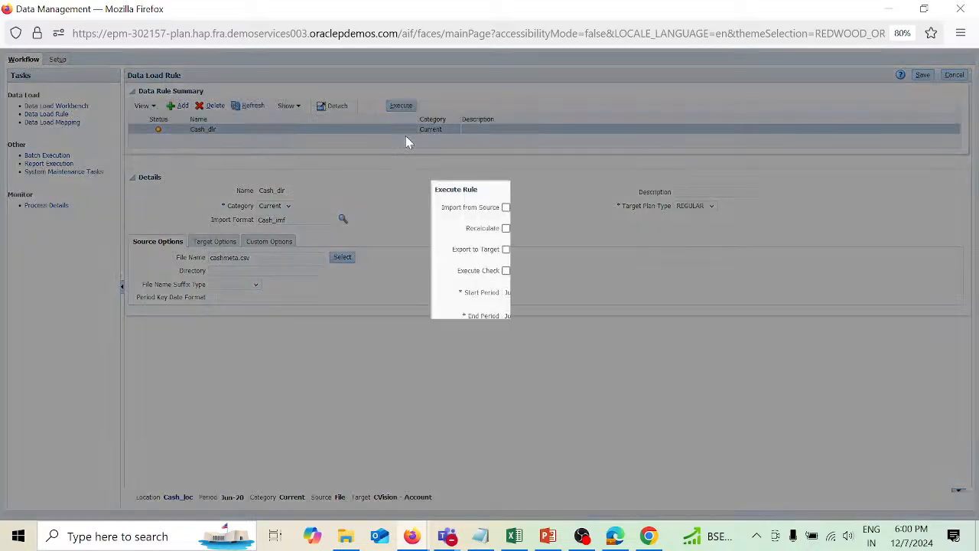
{"action": "left_click", "coordinate": [505, 208]}
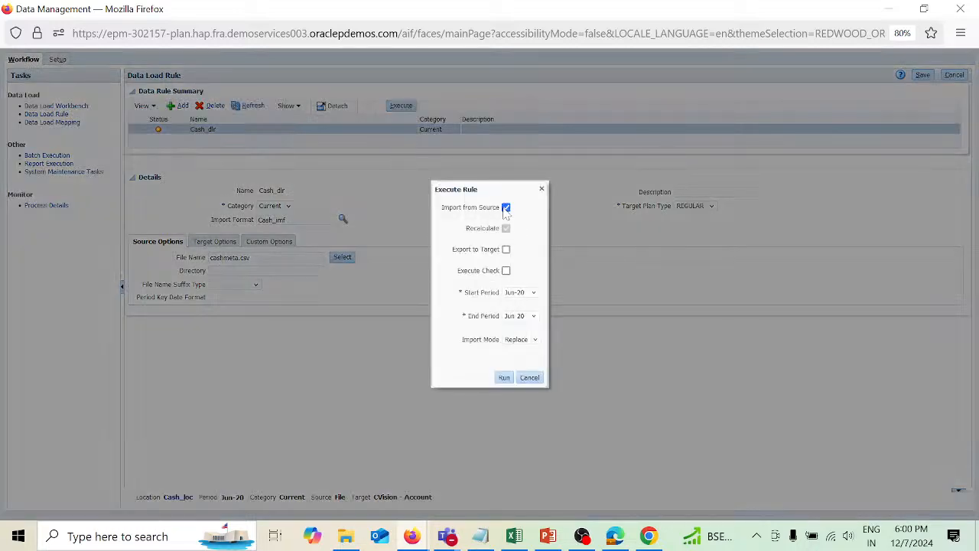
{"action": "left_click", "coordinate": [505, 378]}
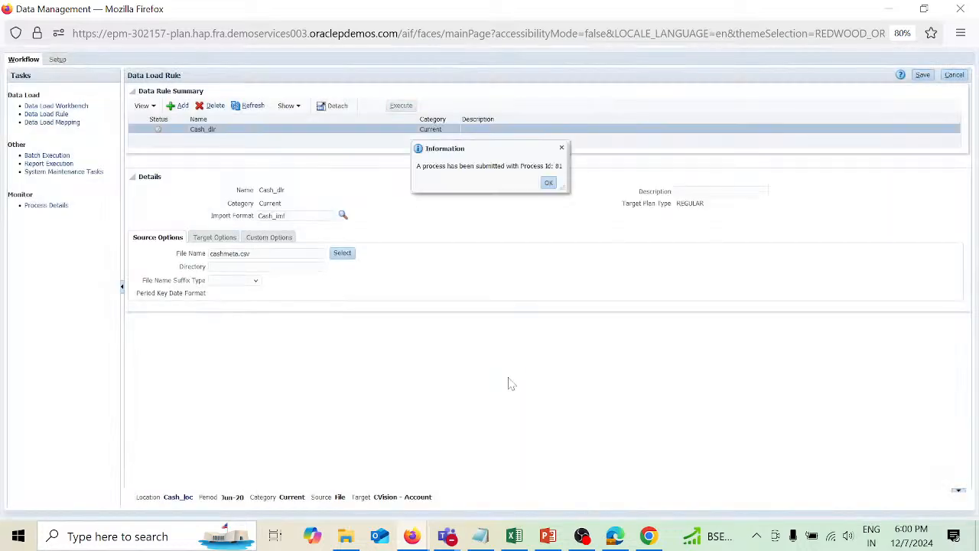
{"action": "left_click", "coordinate": [549, 184]}
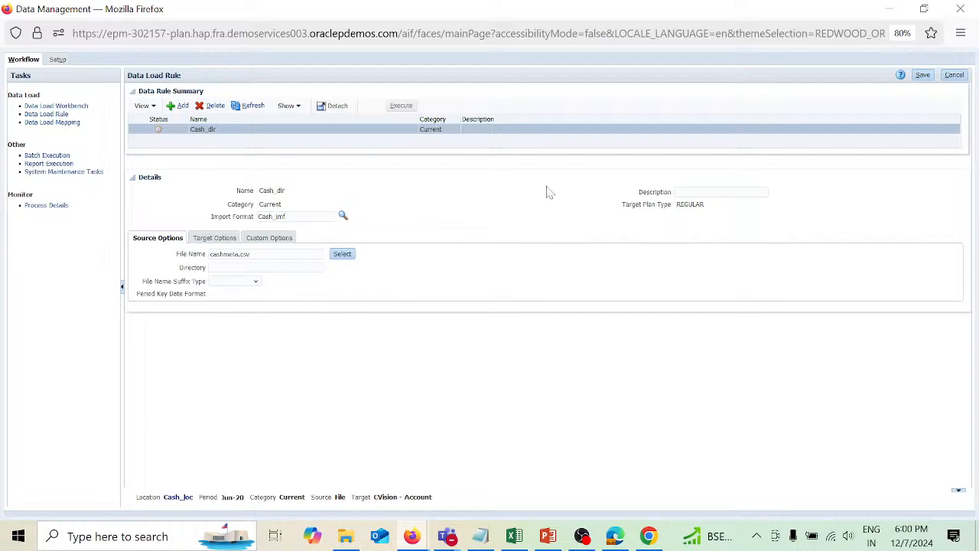
{"action": "left_click", "coordinate": [257, 108]}
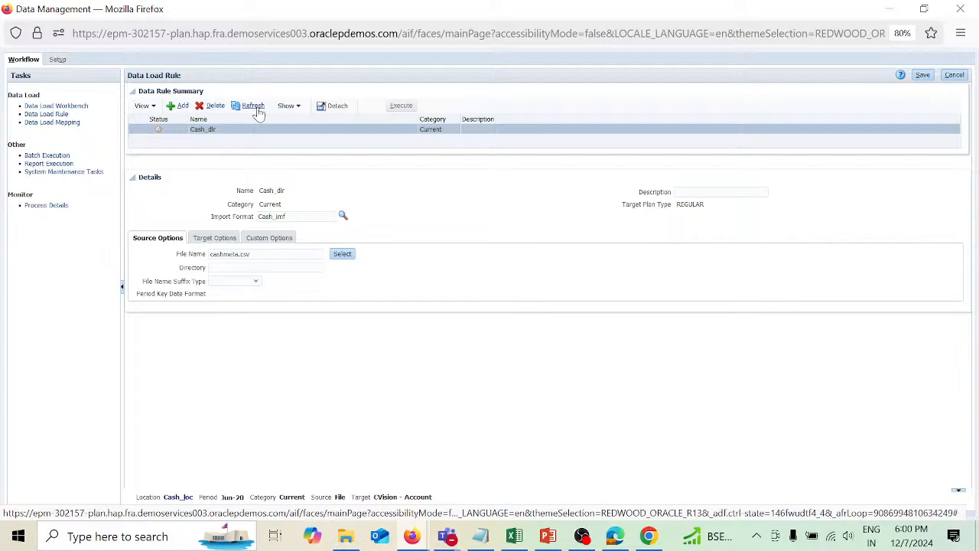
{"action": "left_click", "coordinate": [258, 112]}
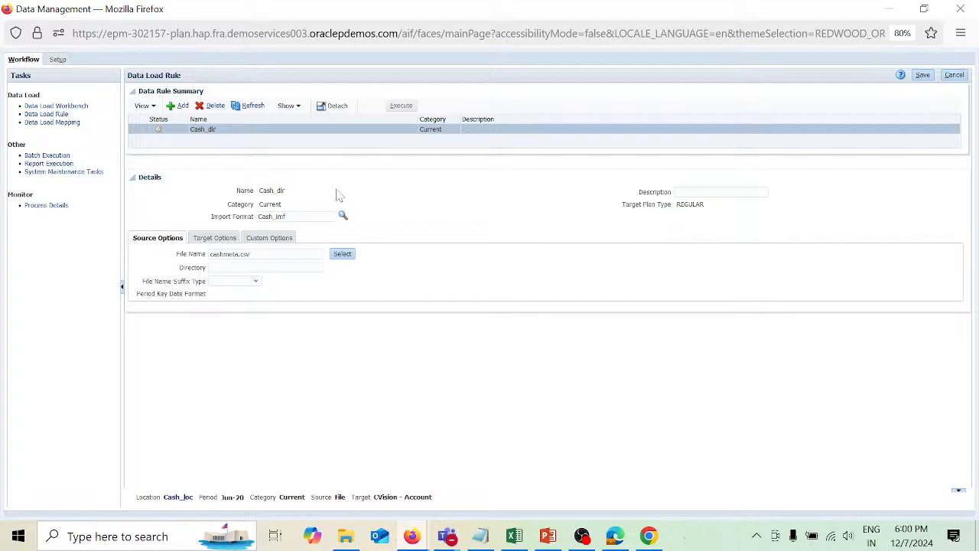
{"action": "left_click", "coordinate": [252, 111]}
Open the Data Load Workbench and export the imported cash rows to the target in Online execution mode.
{"action": "left_click", "coordinate": [75, 106]}
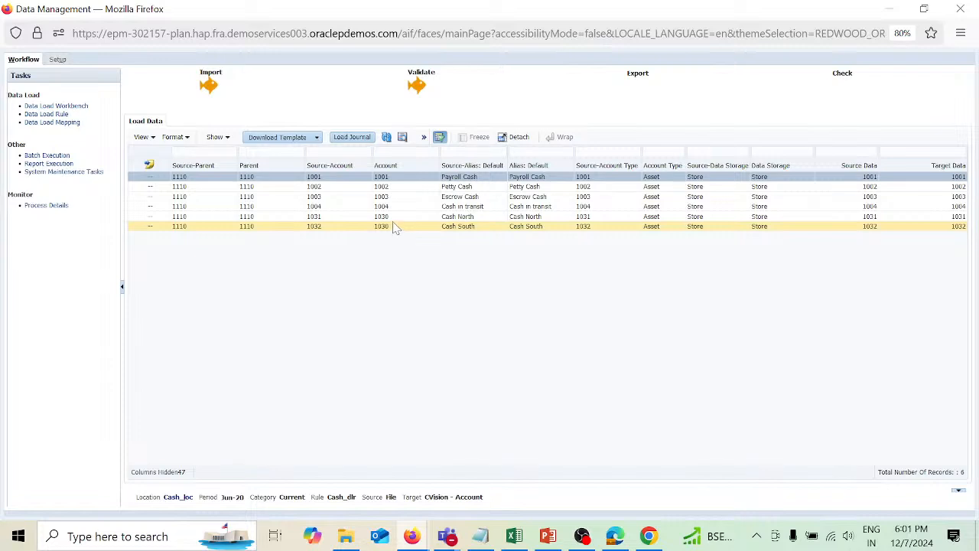
{"action": "left_click", "coordinate": [639, 73]}
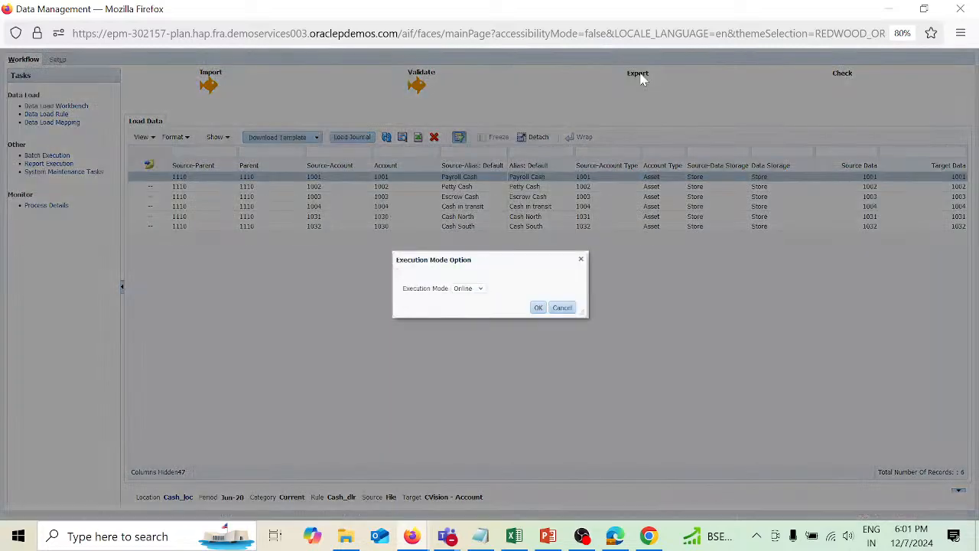
{"action": "left_click", "coordinate": [541, 311]}
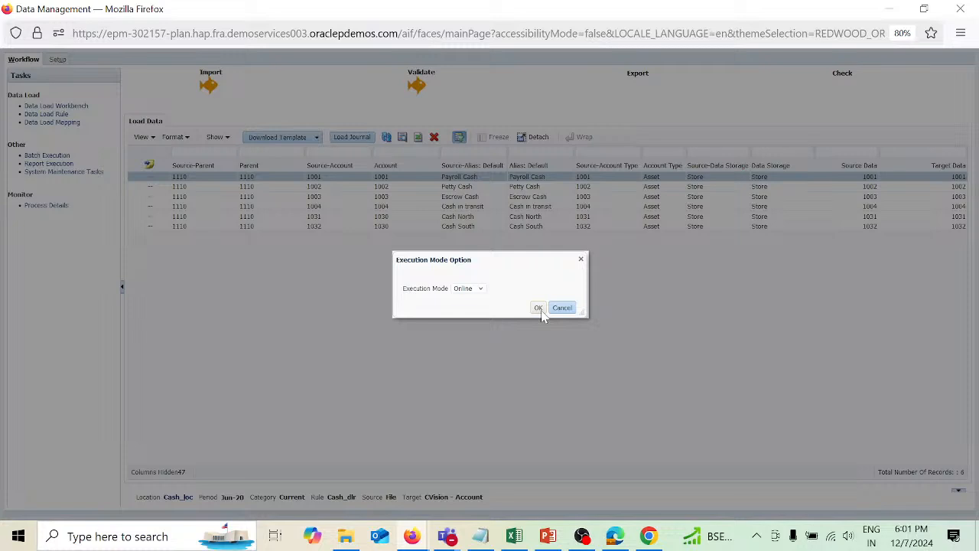
{"action": "left_click", "coordinate": [539, 310]}
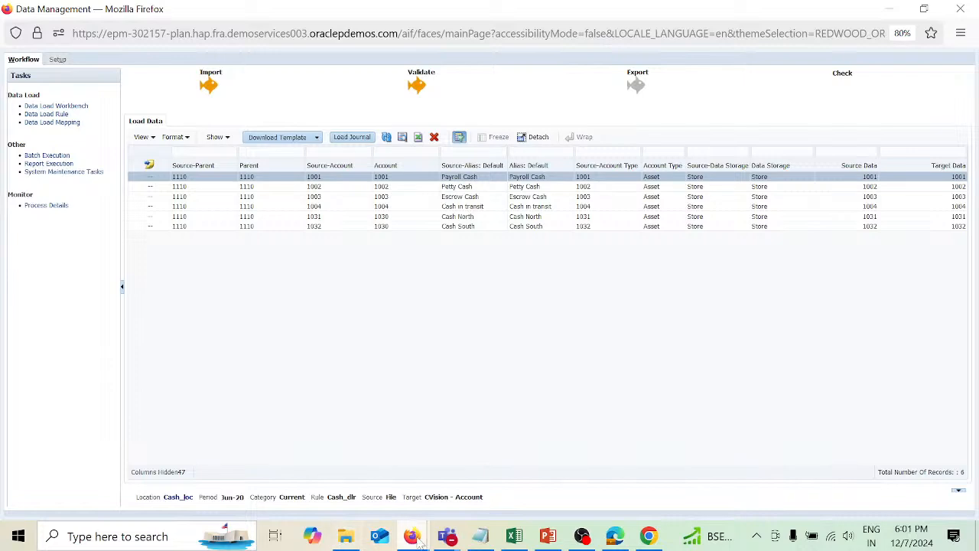
Switch to the EPM Cloud Planning dimensions page and refresh the database for all cubes.
{"action": "mouse_move", "coordinate": [418, 541]}
{"action": "left_click", "coordinate": [371, 490]}
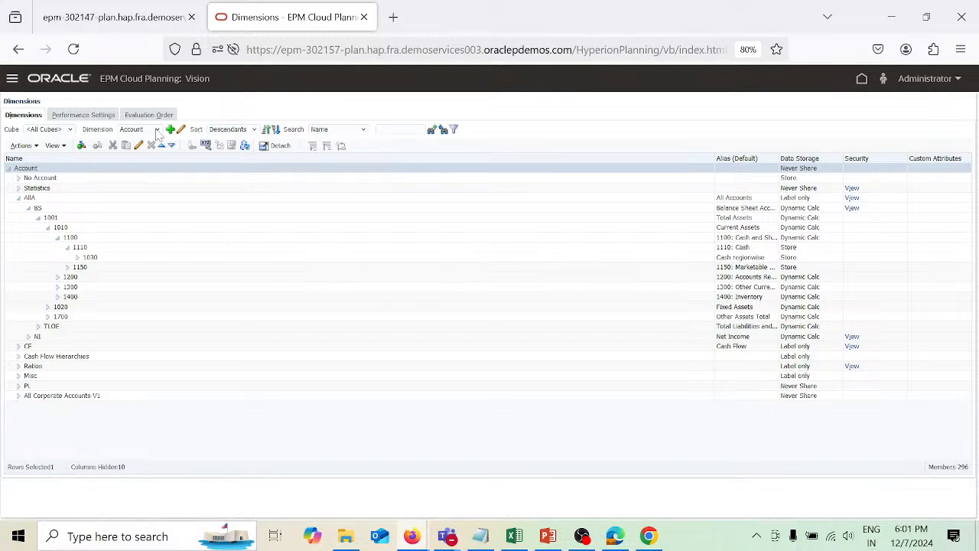
{"action": "left_click", "coordinate": [157, 131]}
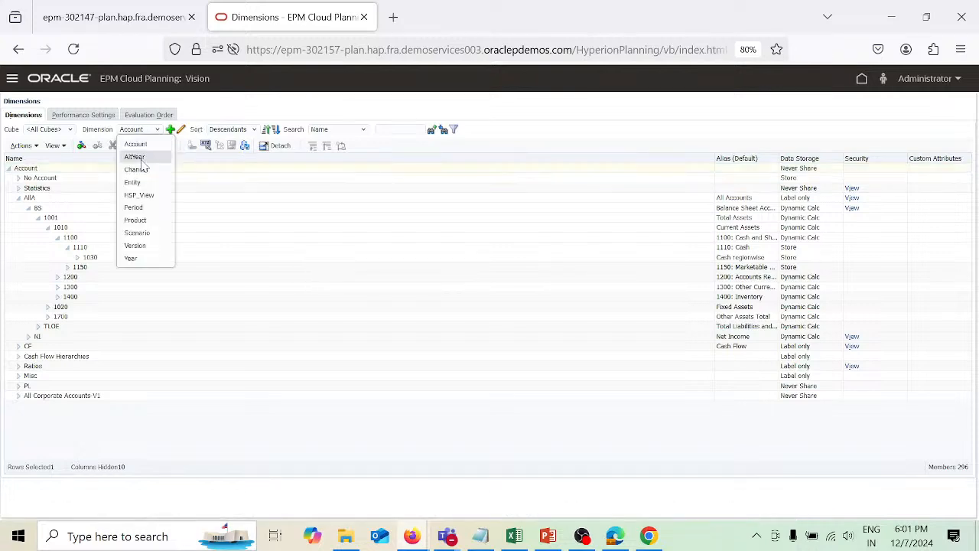
{"action": "left_click", "coordinate": [139, 184]}
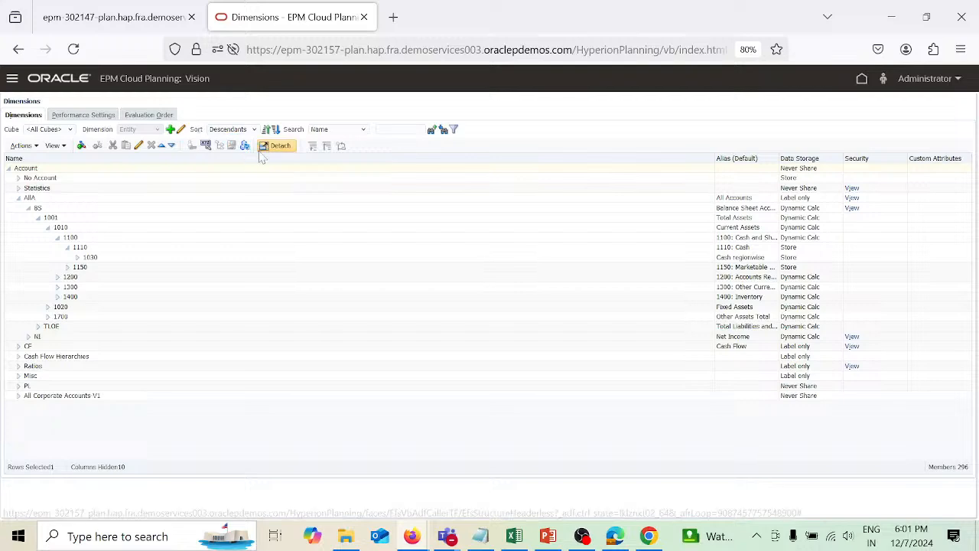
{"action": "left_click", "coordinate": [245, 146]}
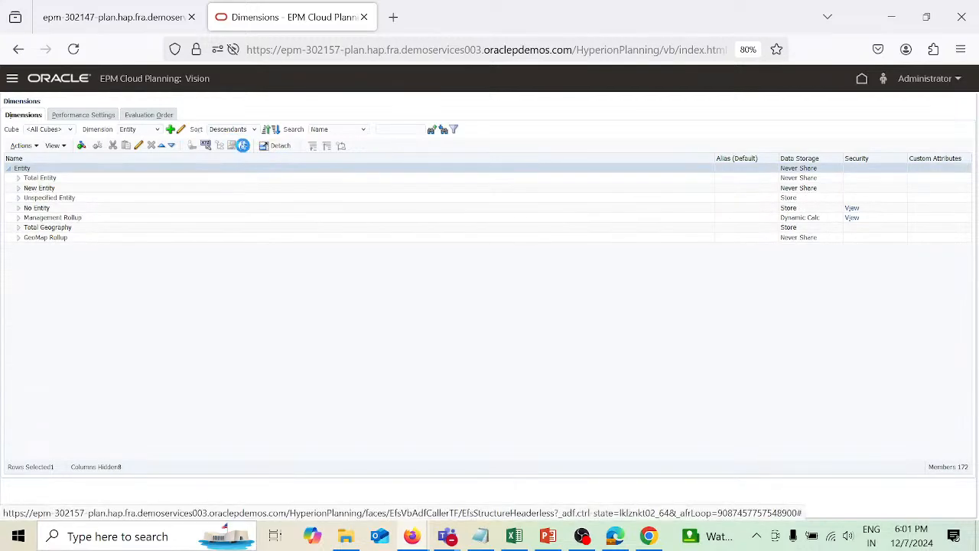
{"action": "left_click", "coordinate": [381, 216]}
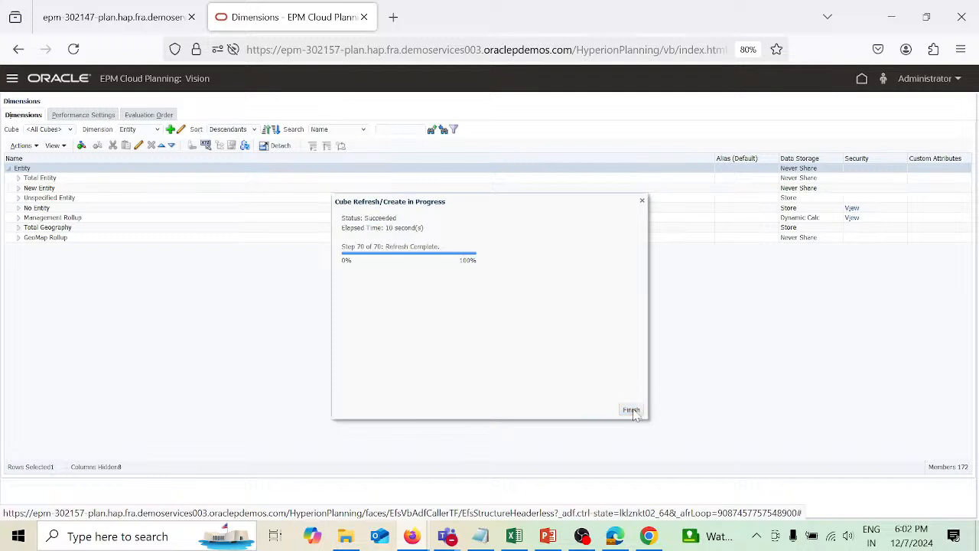
{"action": "left_click", "coordinate": [631, 410]}
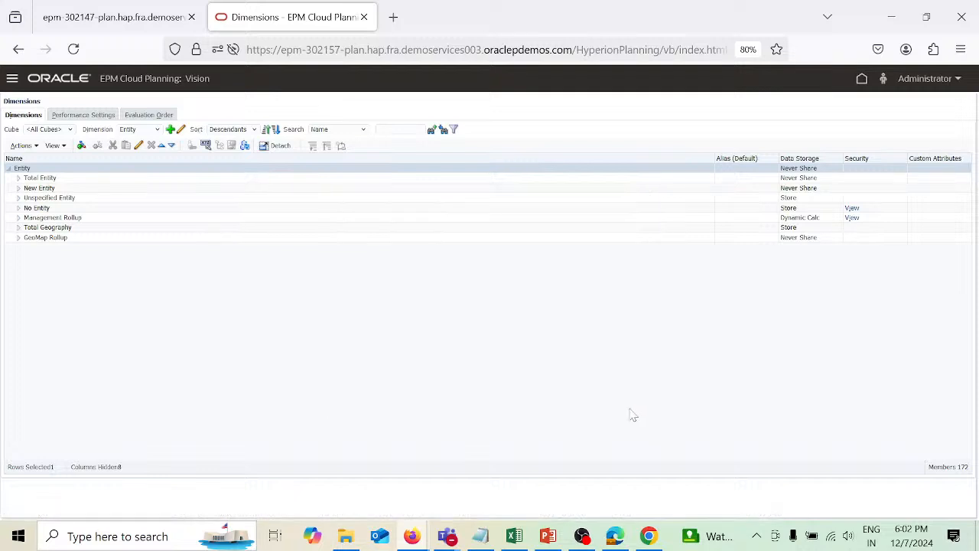
Expand the Account hierarchy down to 1110 and open member 1002's properties to check the loaded cash accounts, then cancel.
{"action": "left_click", "coordinate": [158, 130]}
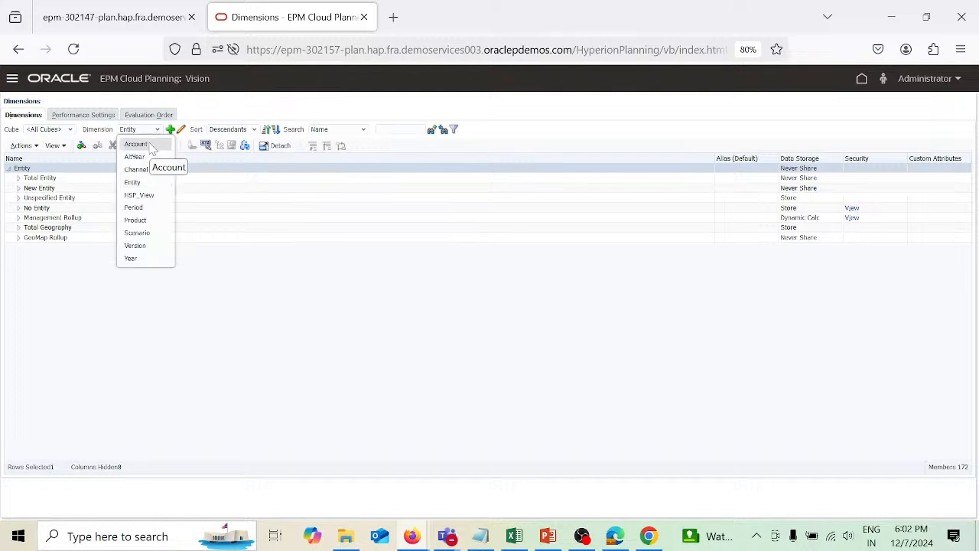
{"action": "left_click", "coordinate": [147, 144]}
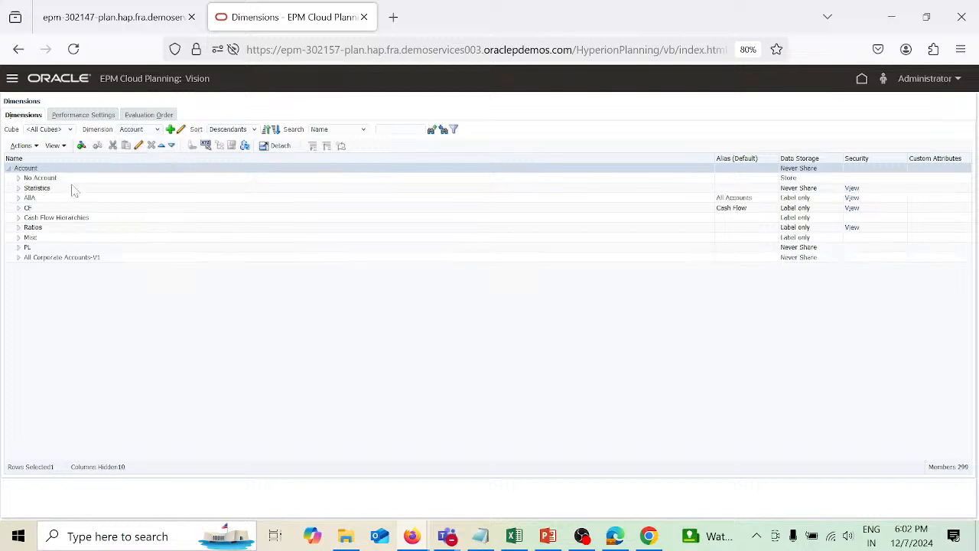
{"action": "left_click", "coordinate": [18, 197]}
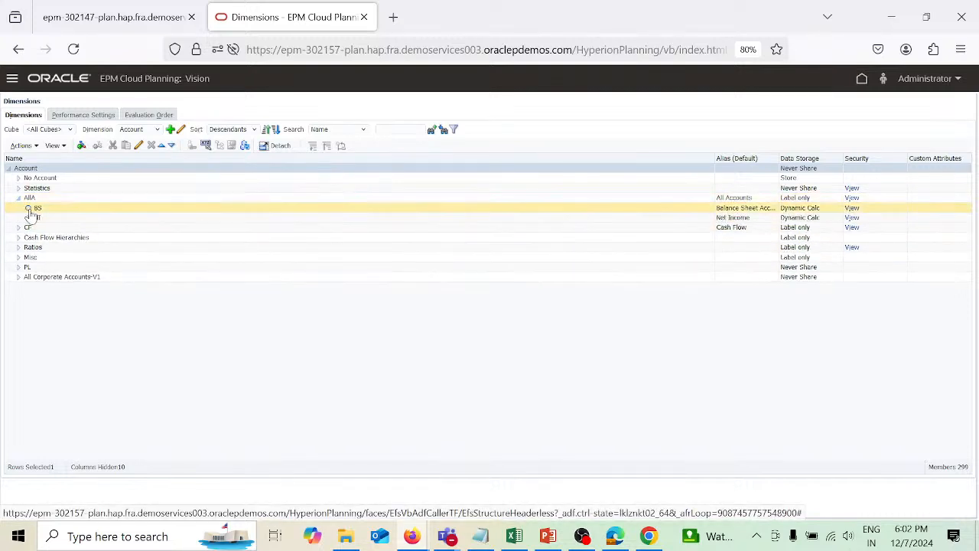
{"action": "left_click", "coordinate": [28, 207]}
{"action": "left_click", "coordinate": [38, 218]}
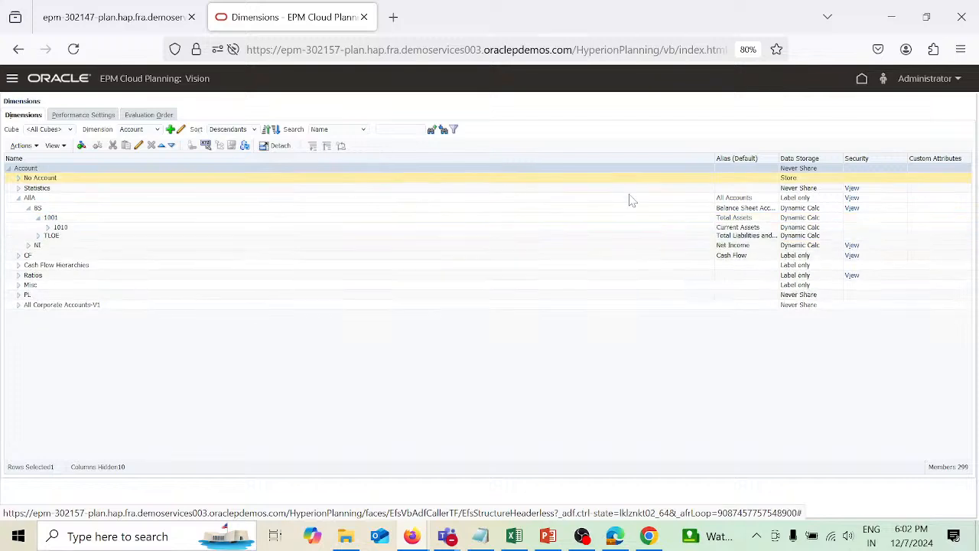
{"action": "left_click_drag", "start_coordinate": [715, 159], "coordinate": [202, 216]}
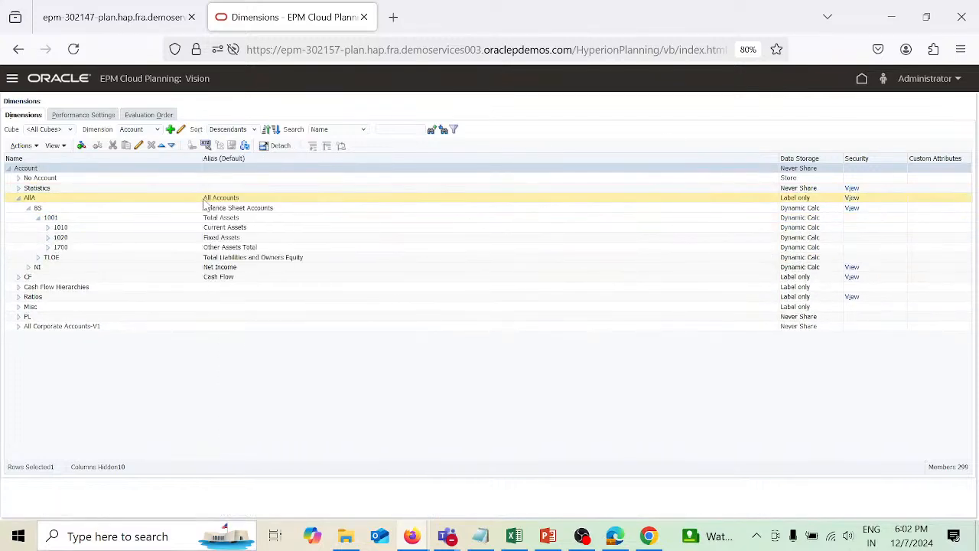
{"action": "left_click", "coordinate": [48, 230]}
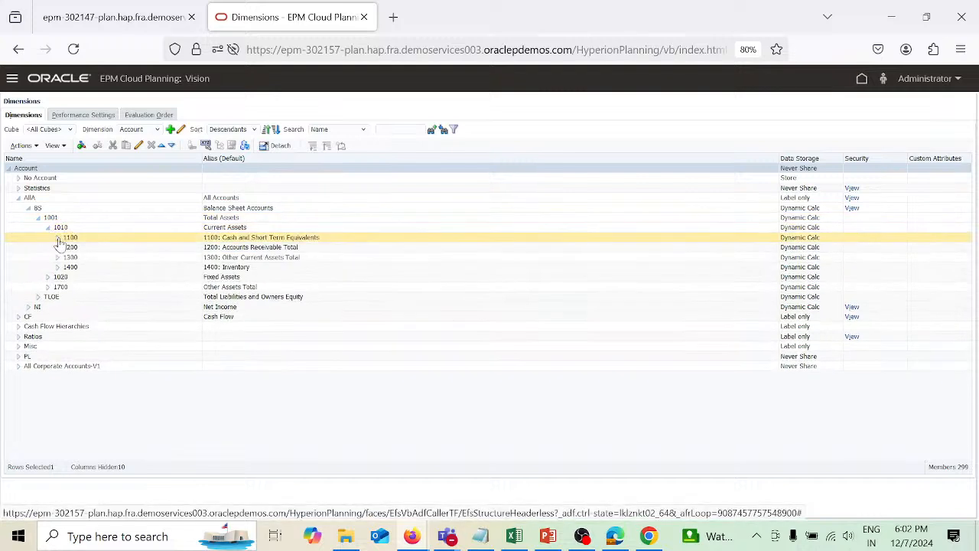
{"action": "left_click", "coordinate": [57, 237]}
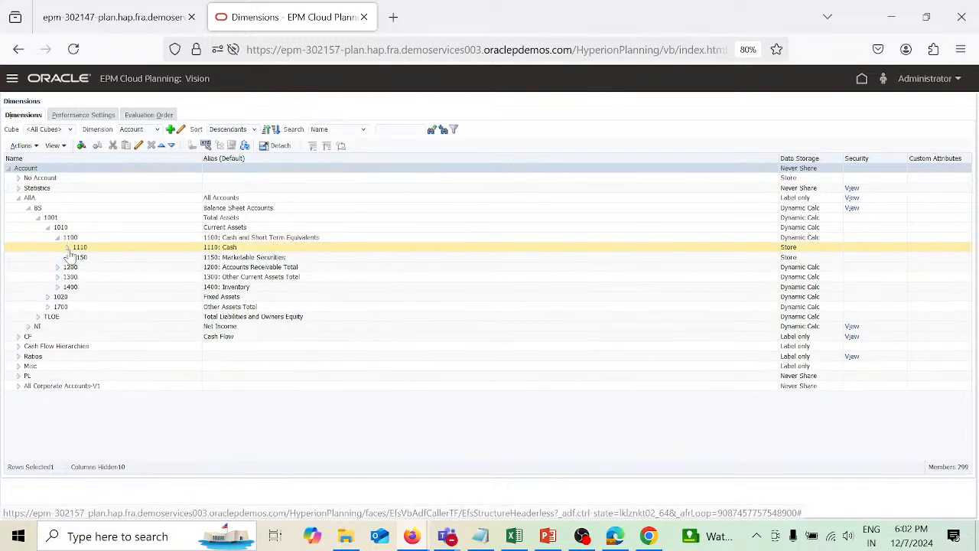
{"action": "left_click", "coordinate": [67, 248]}
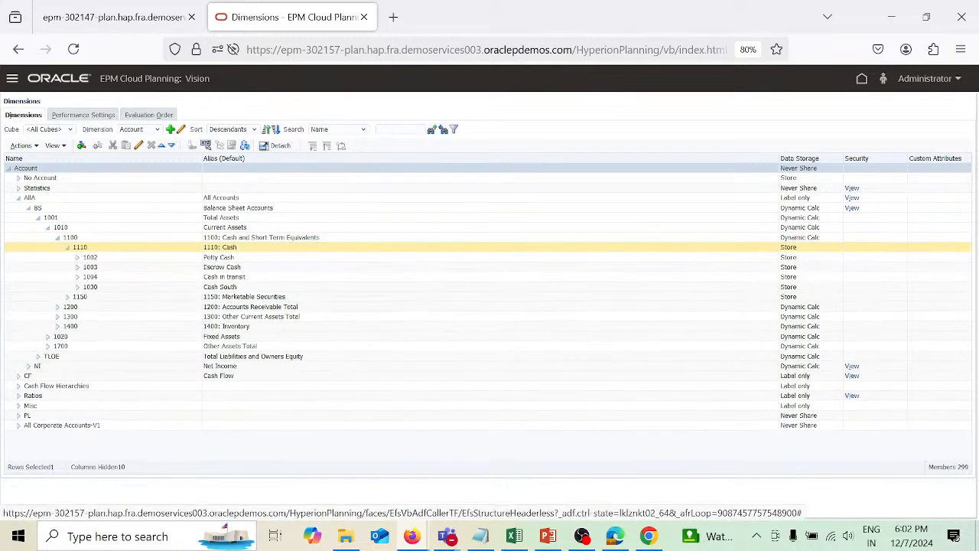
{"action": "left_click", "coordinate": [108, 262]}
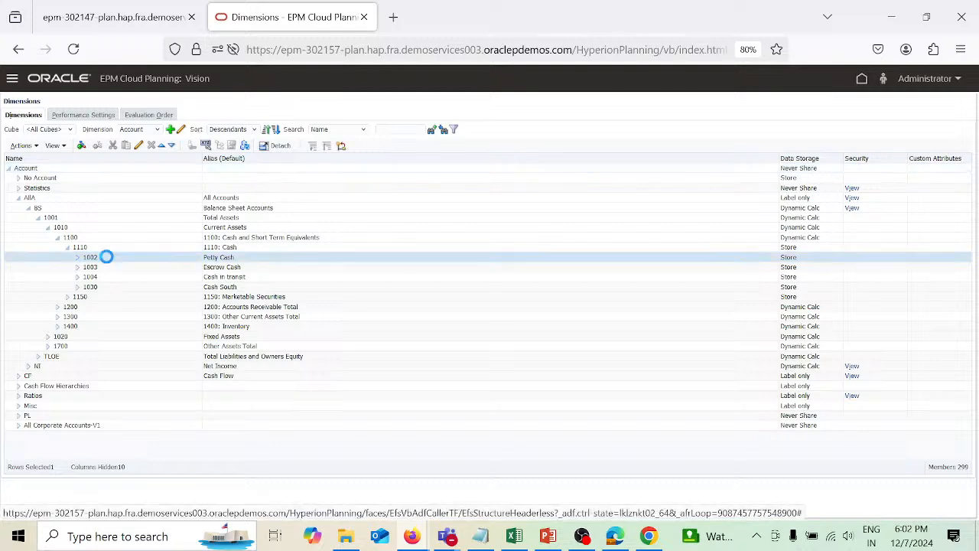
{"action": "left_click", "coordinate": [139, 146]}
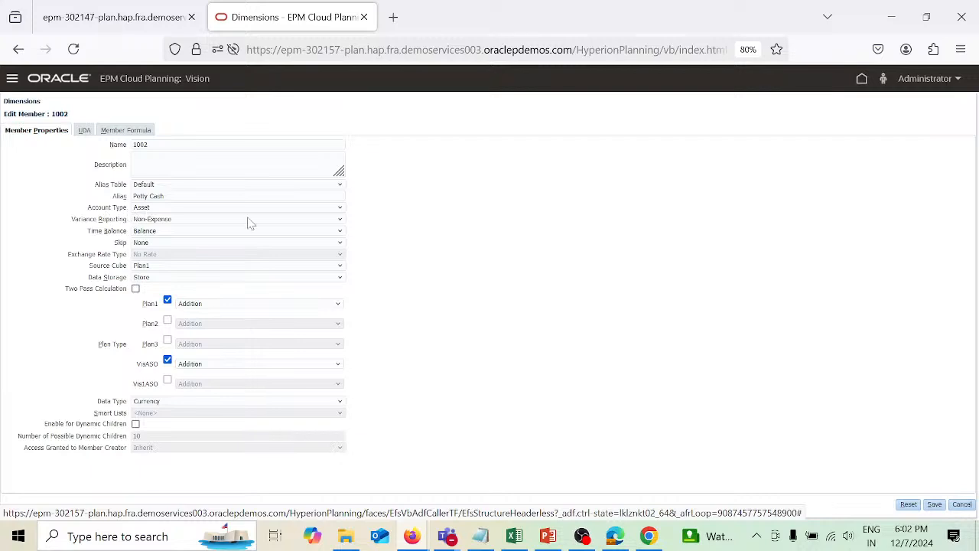
{"action": "left_click", "coordinate": [962, 505]}
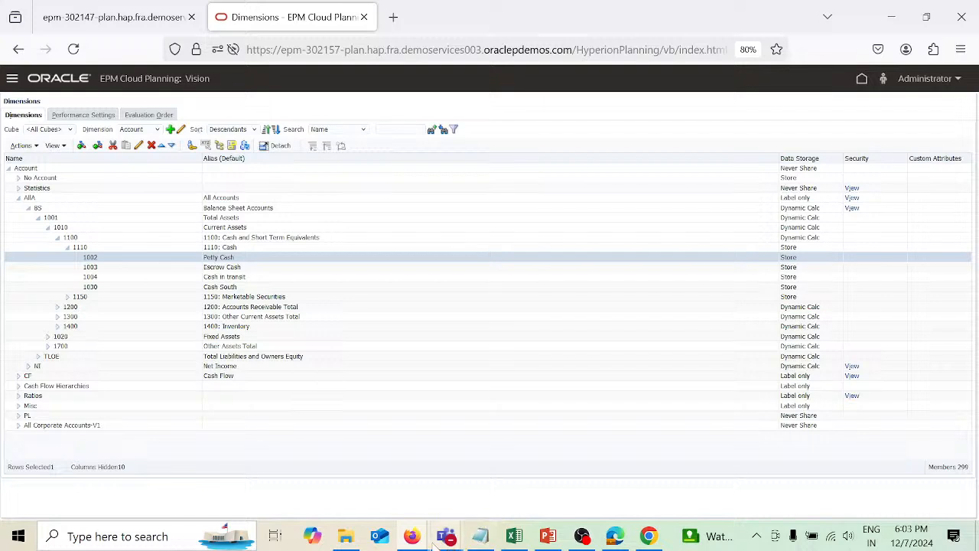
Return to the Data Management workbench, then switch to the Ticket PowerPoint presentation to review the problem statement.
{"action": "mouse_move", "coordinate": [424, 543]}
{"action": "left_click", "coordinate": [467, 505]}
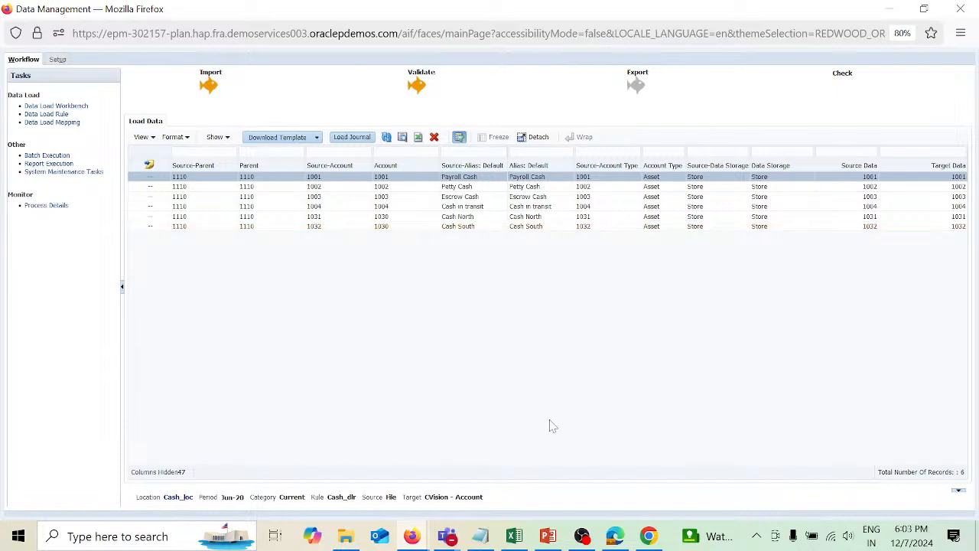
{"action": "mouse_move", "coordinate": [551, 532]}
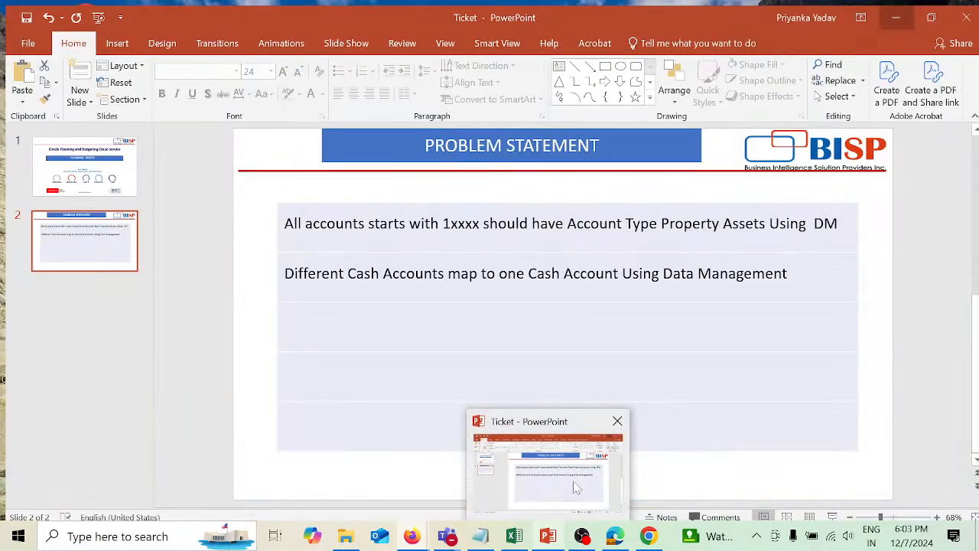
{"action": "left_click", "coordinate": [574, 483]}
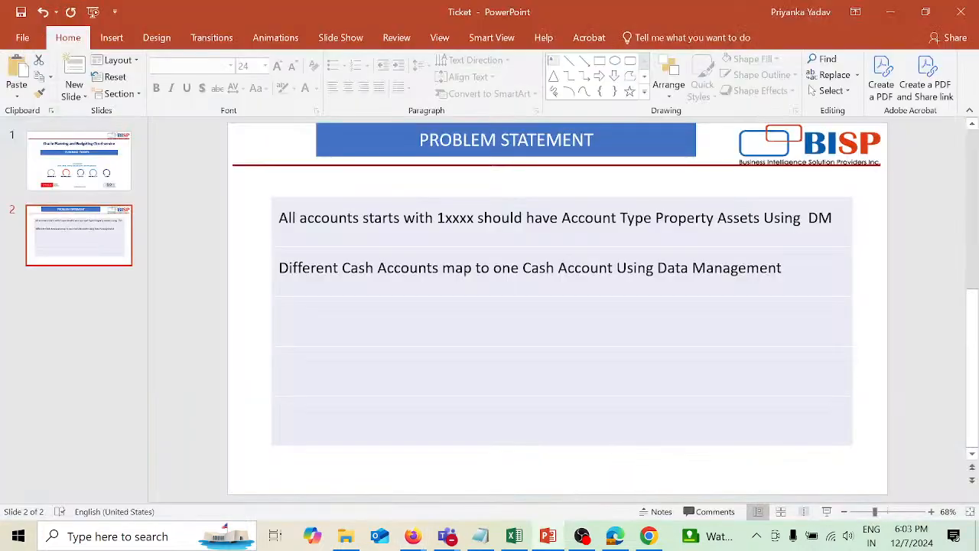